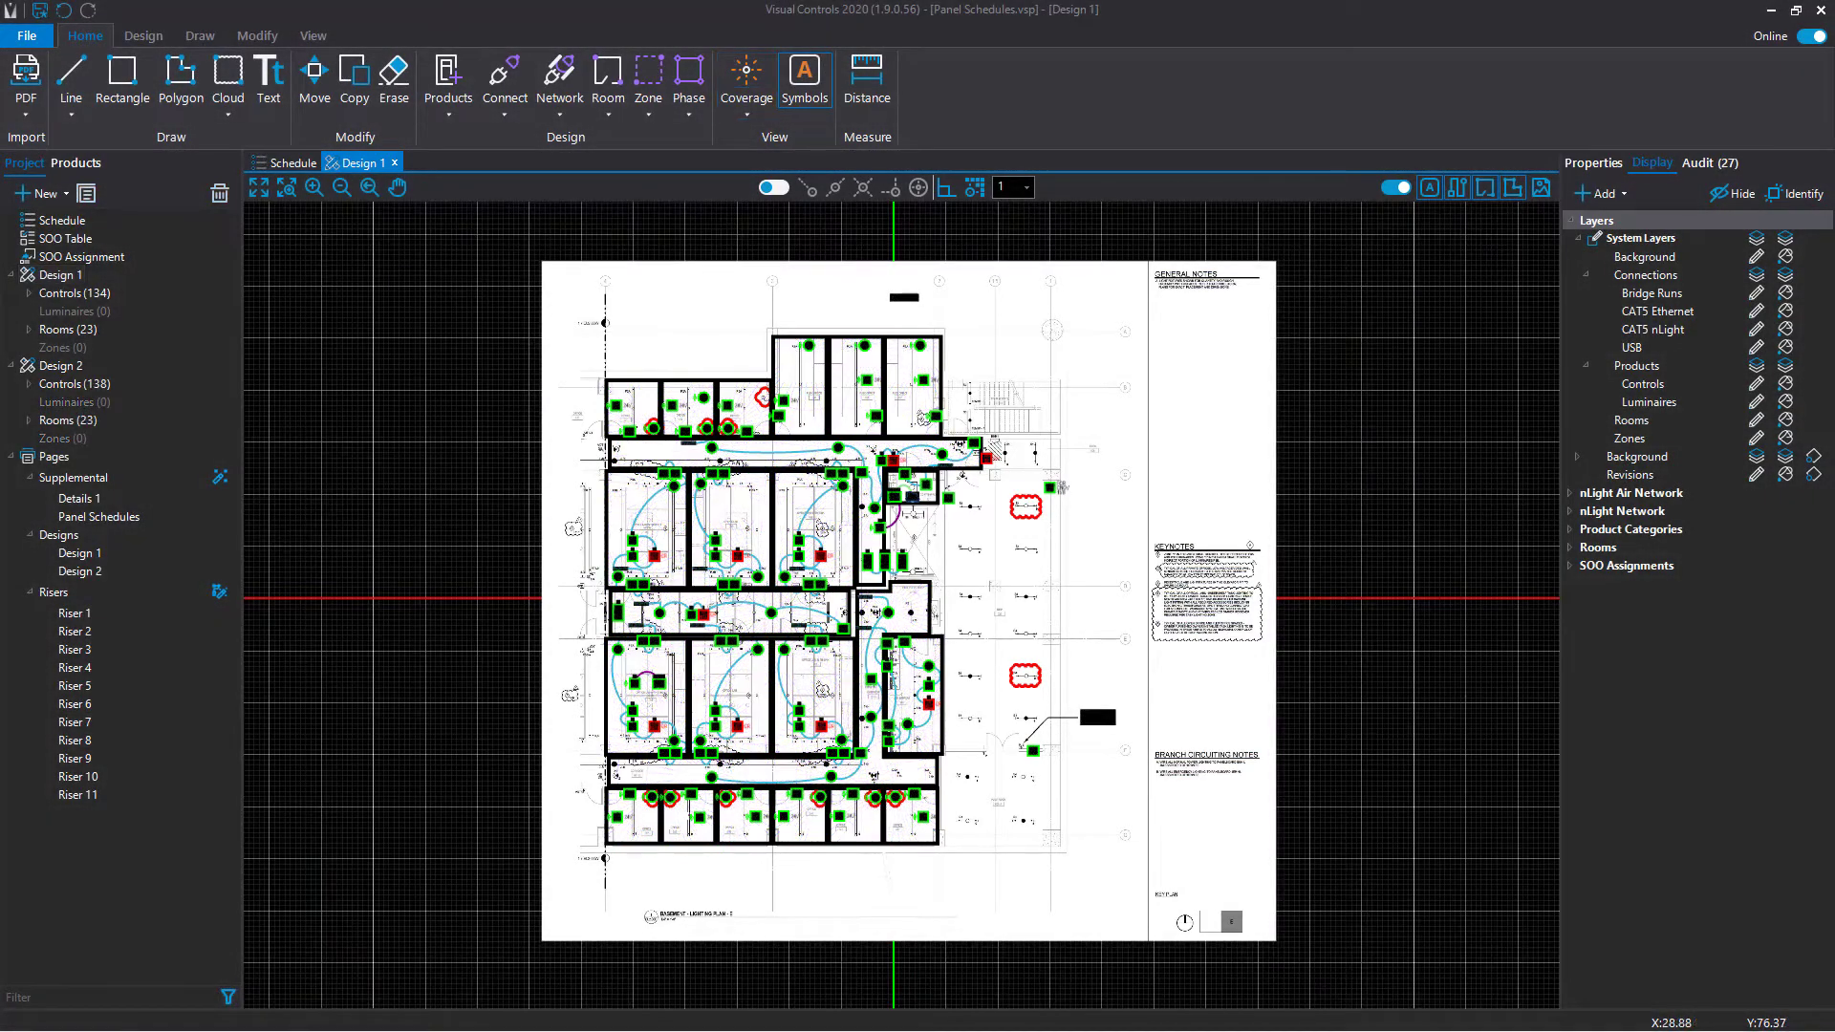
key(ctrl+a)
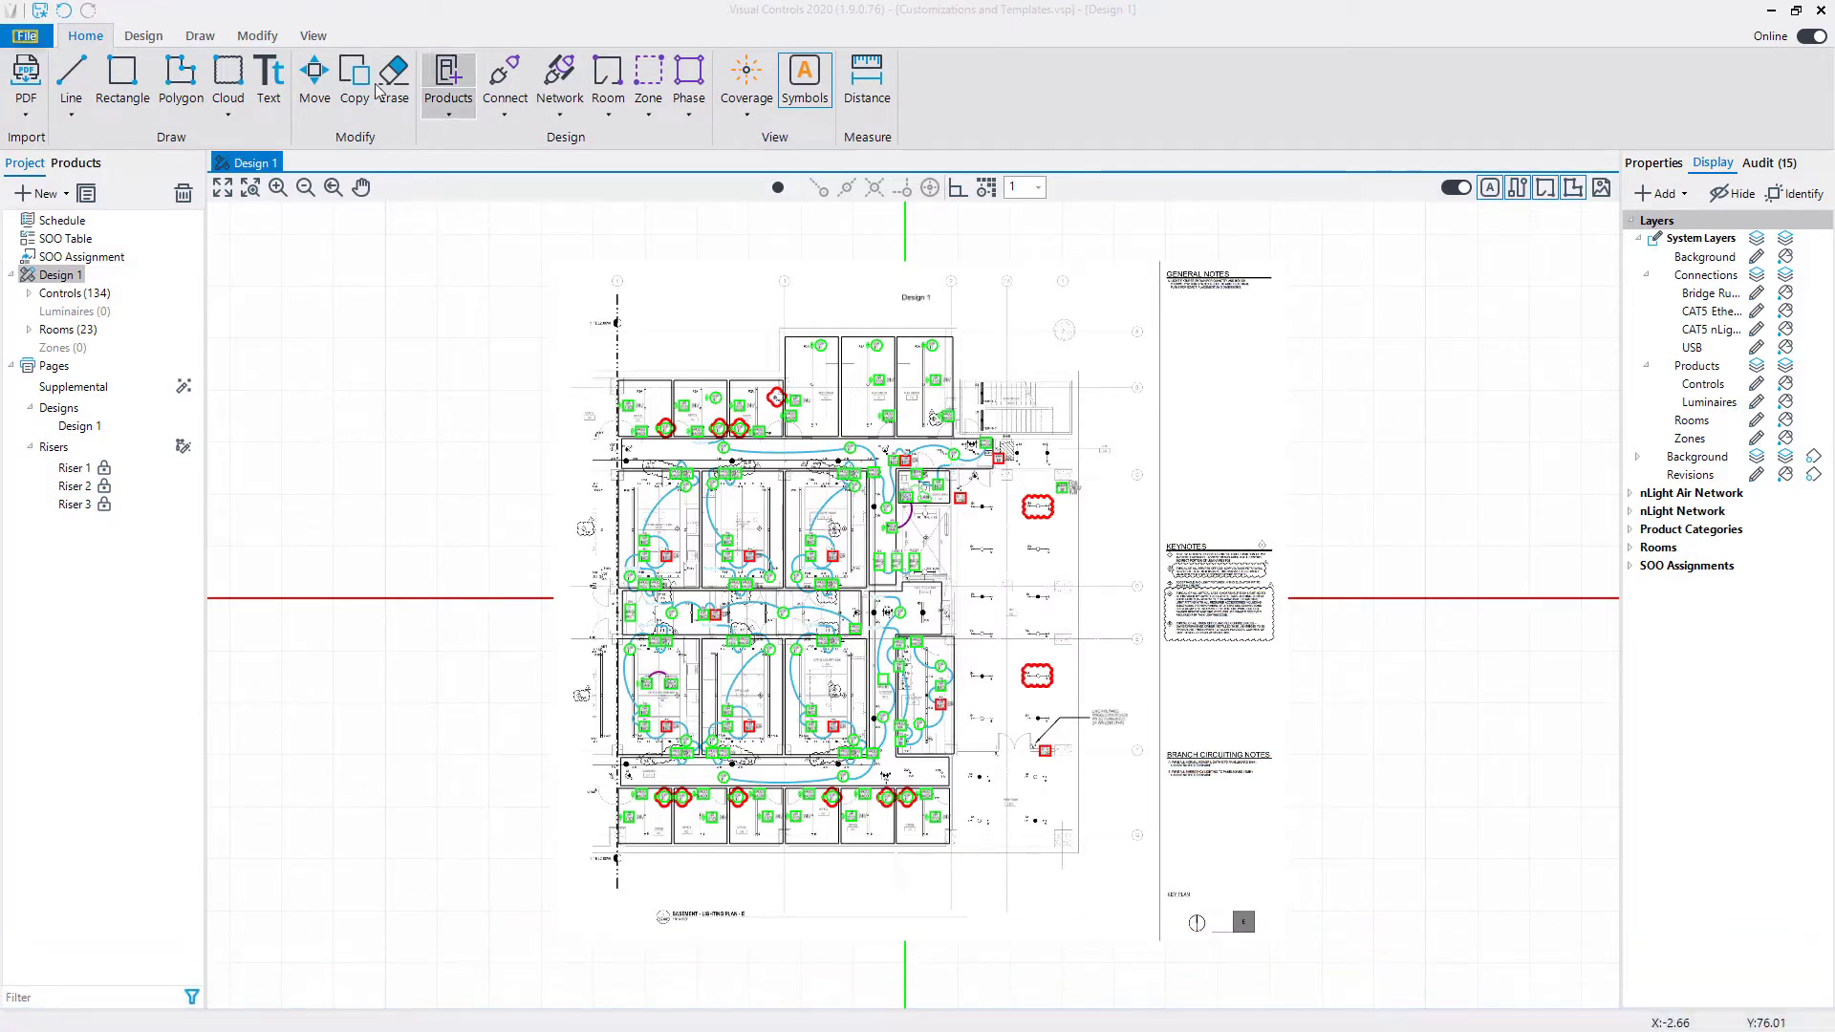
Step: Set the application theme to Dark and the designer's layout background color to black in the application settings
click(29, 37)
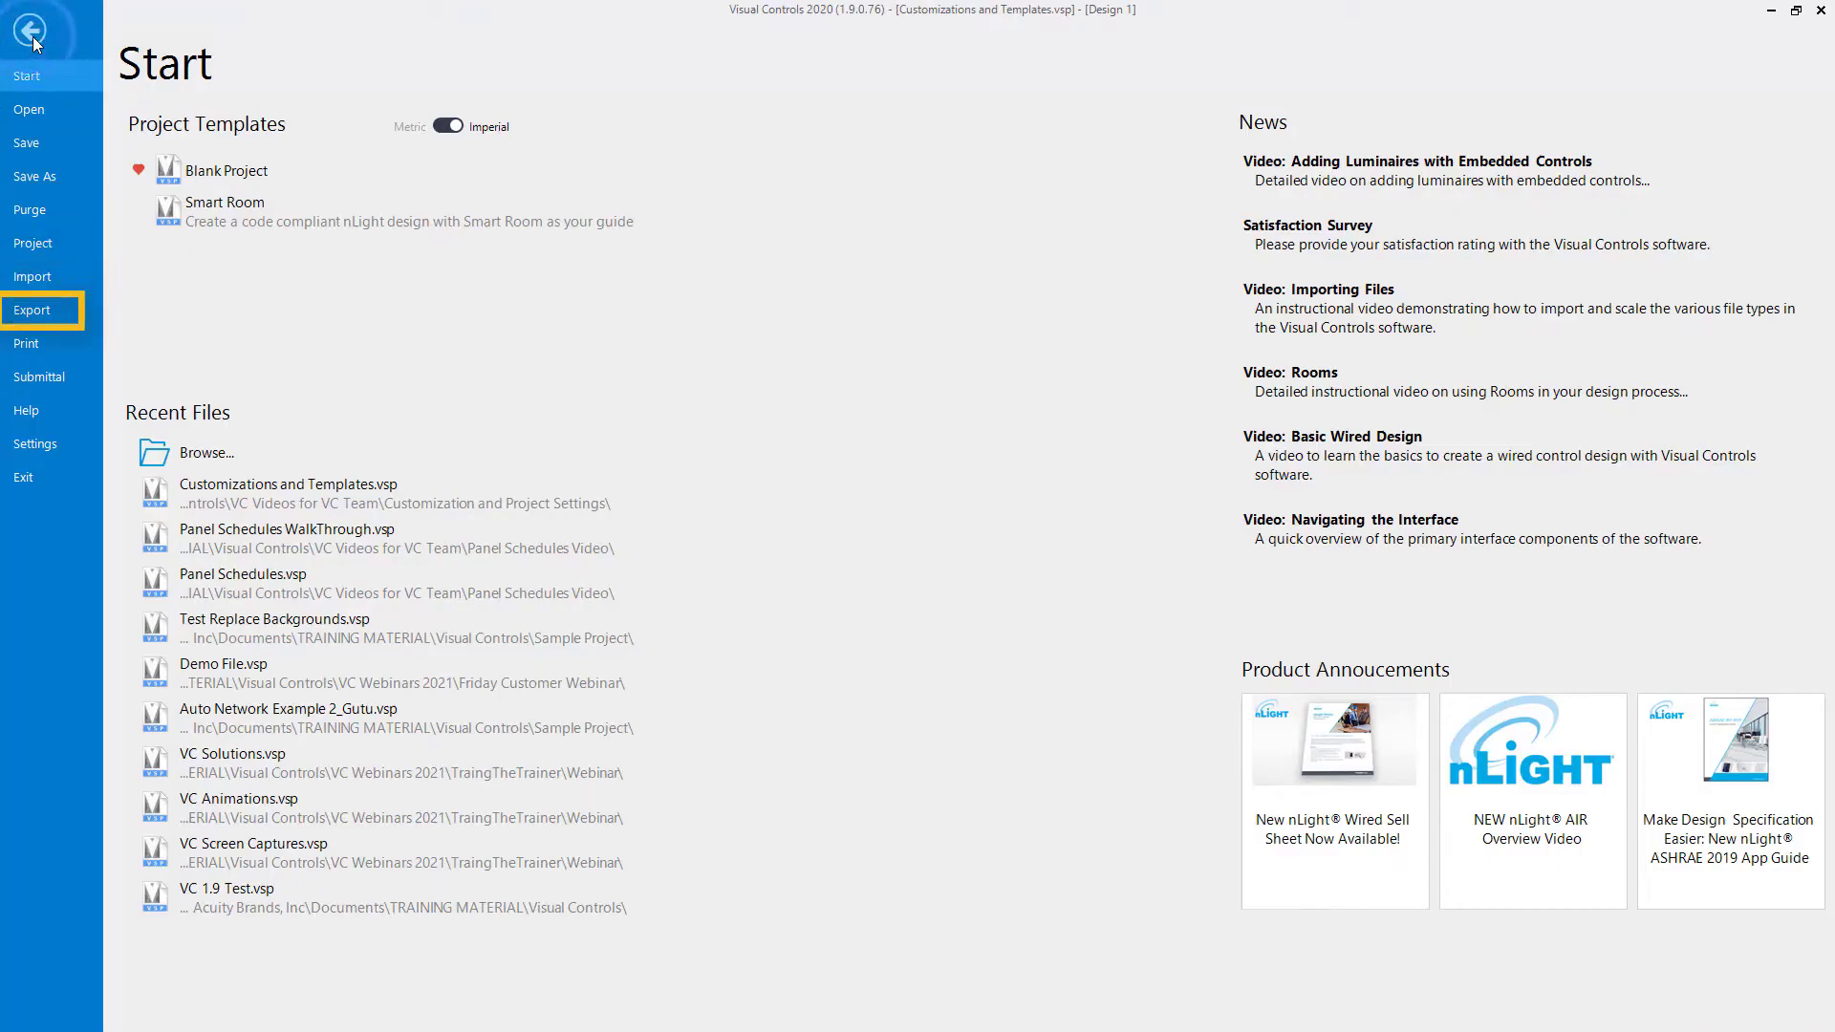
click(43, 449)
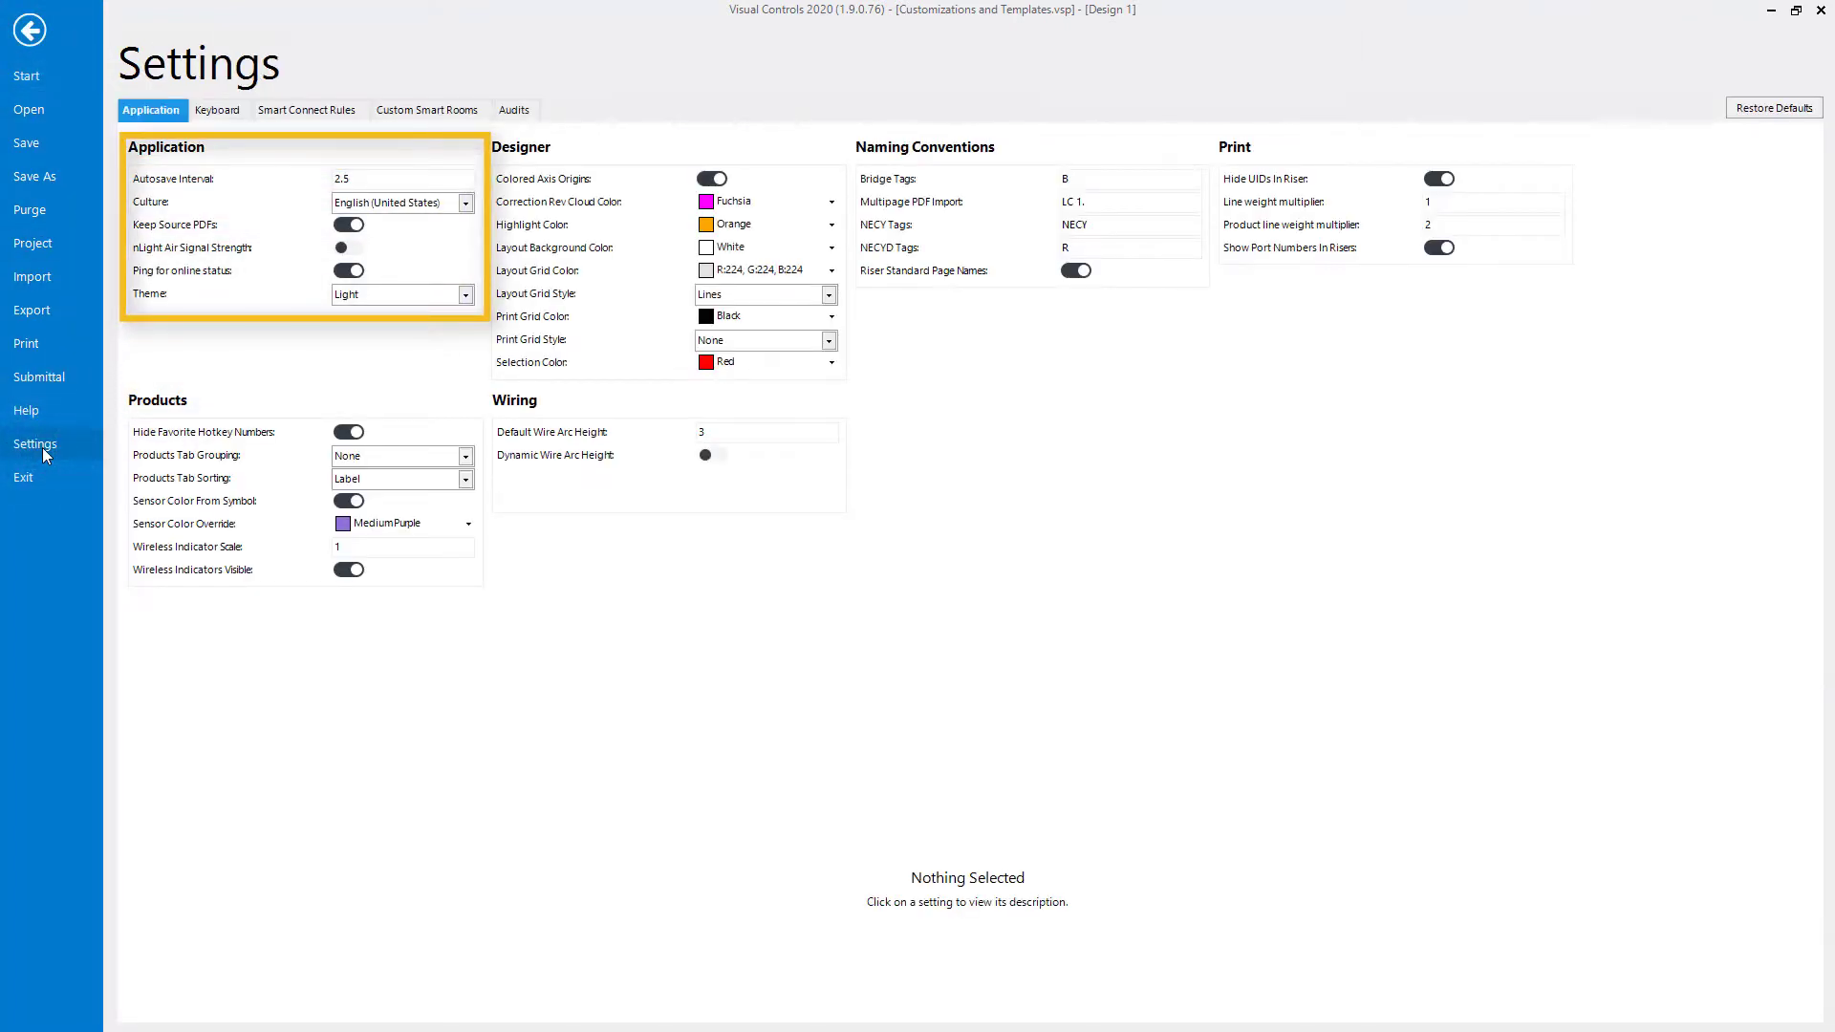
click(465, 295)
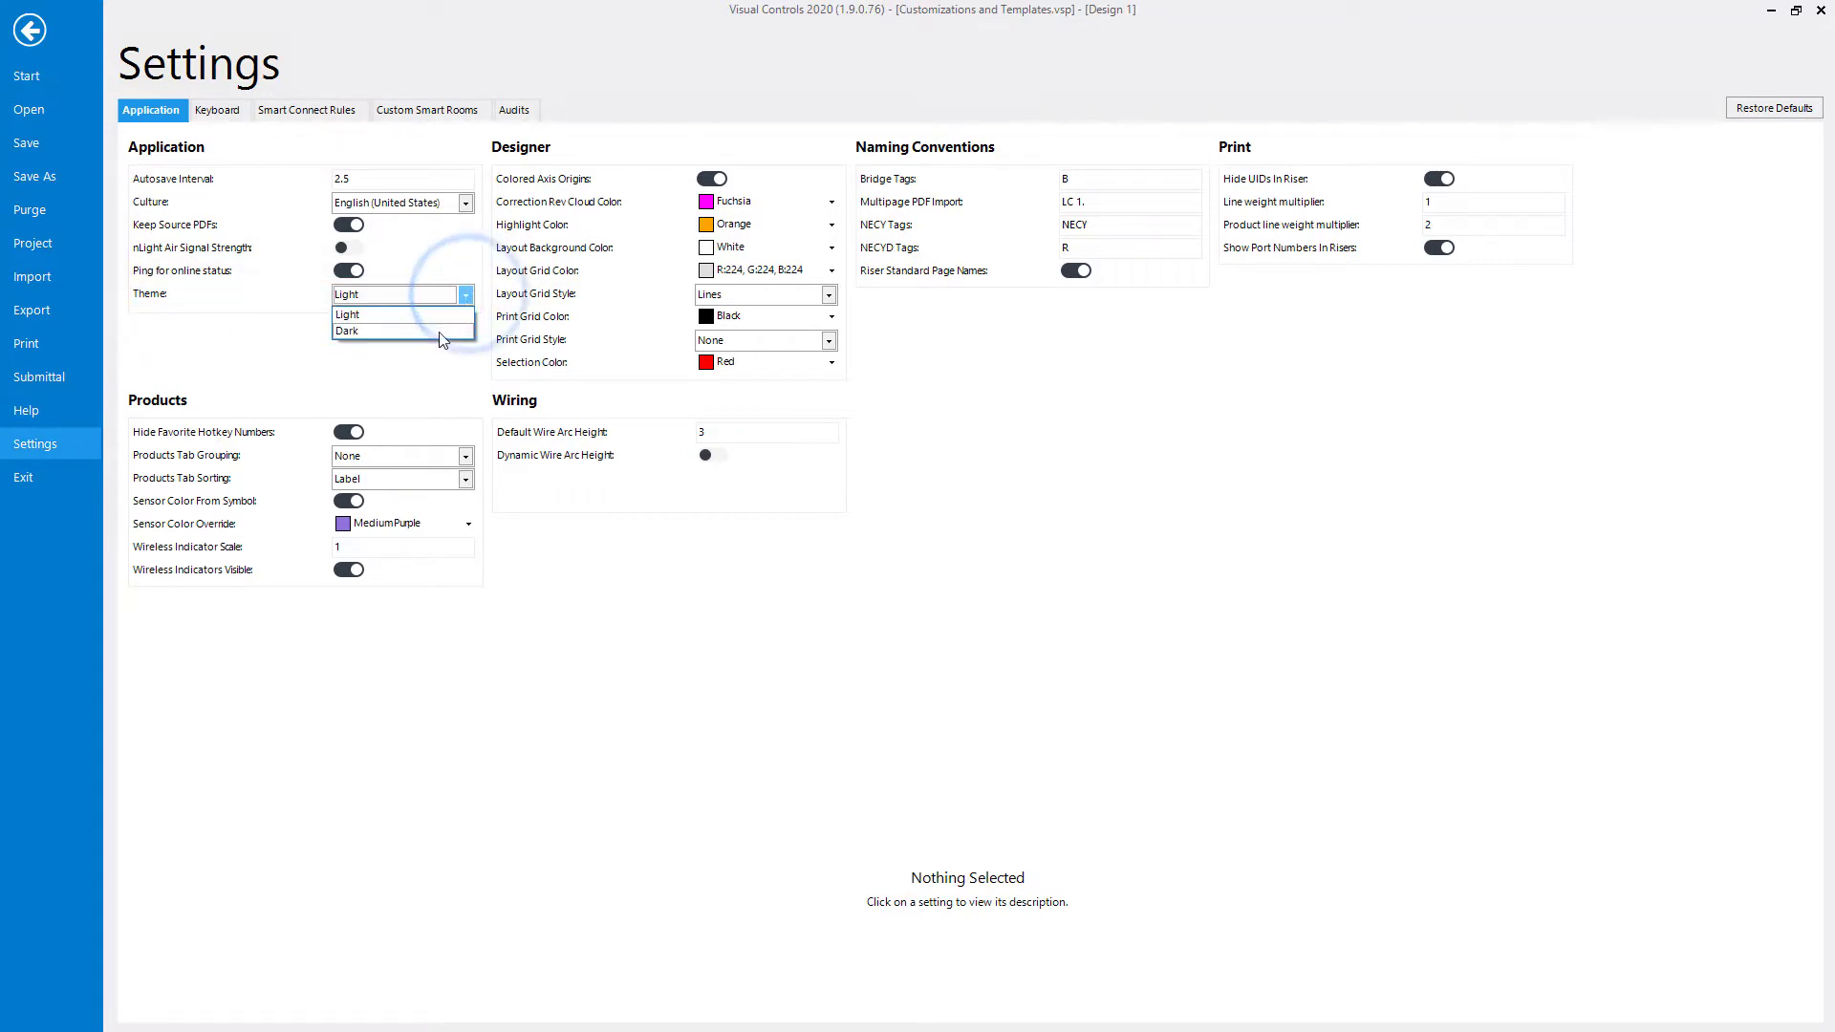
click(447, 331)
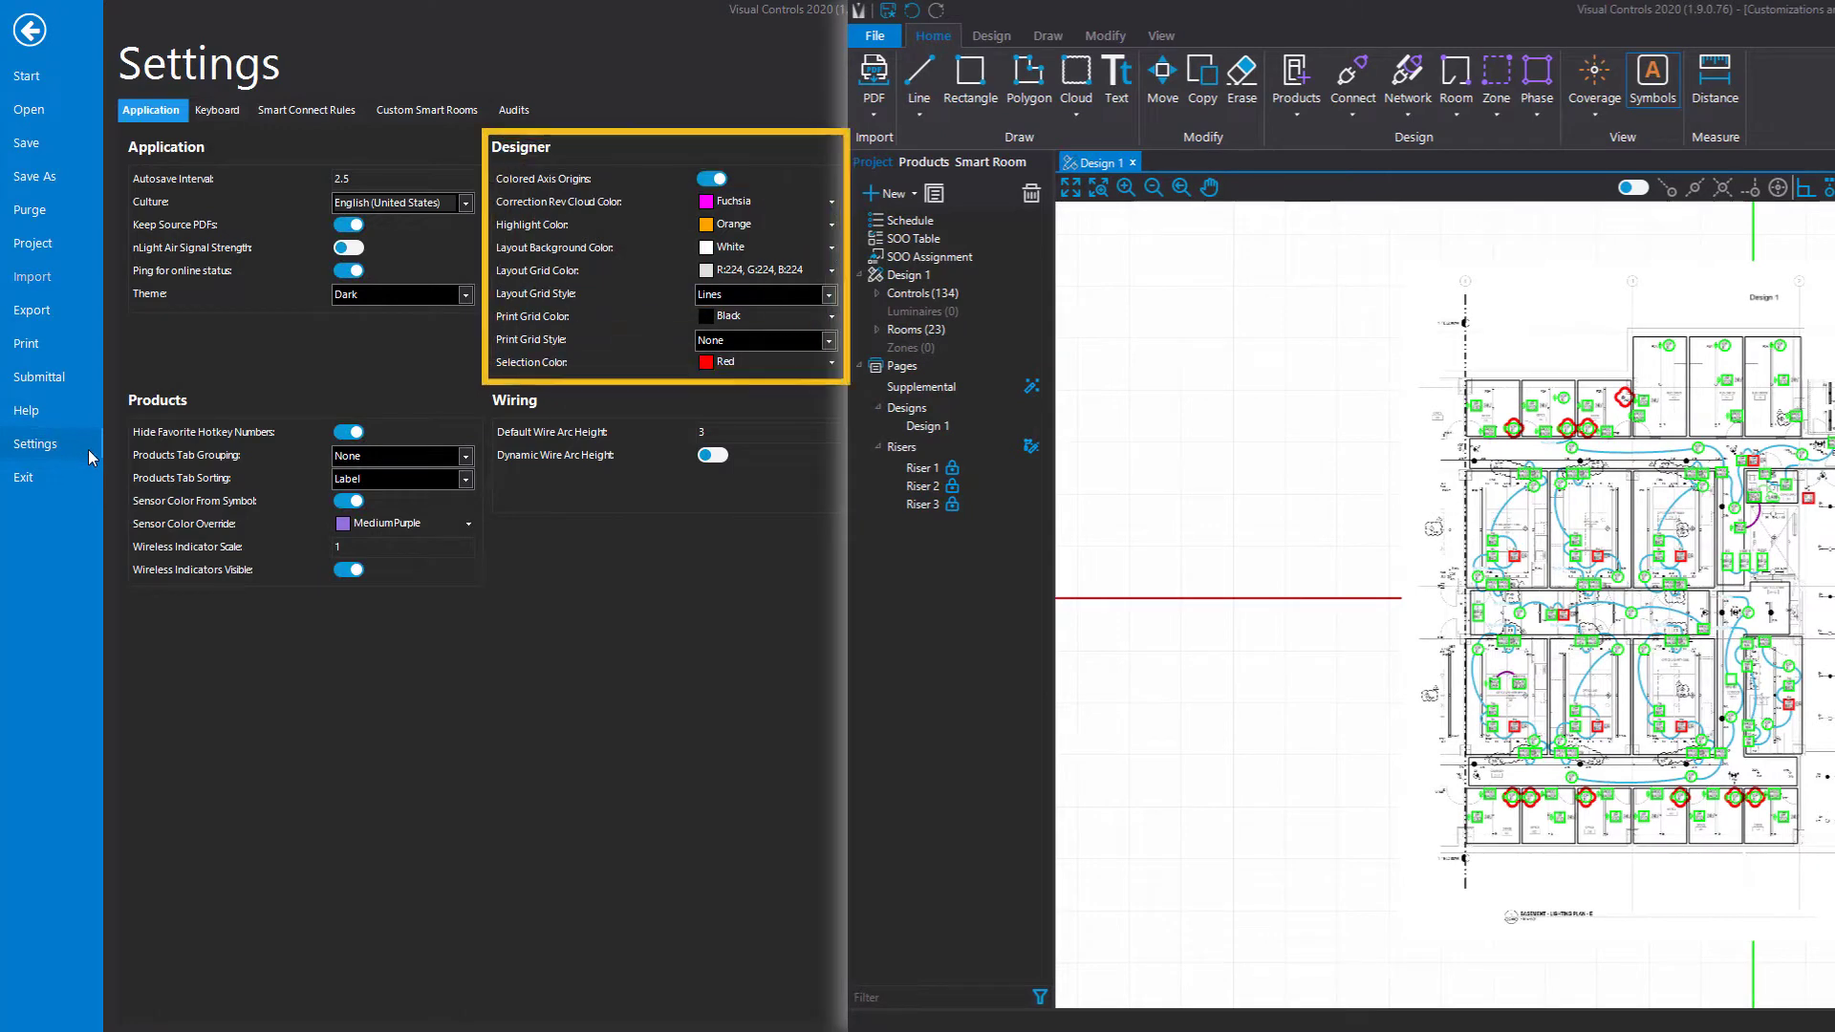
click(814, 247)
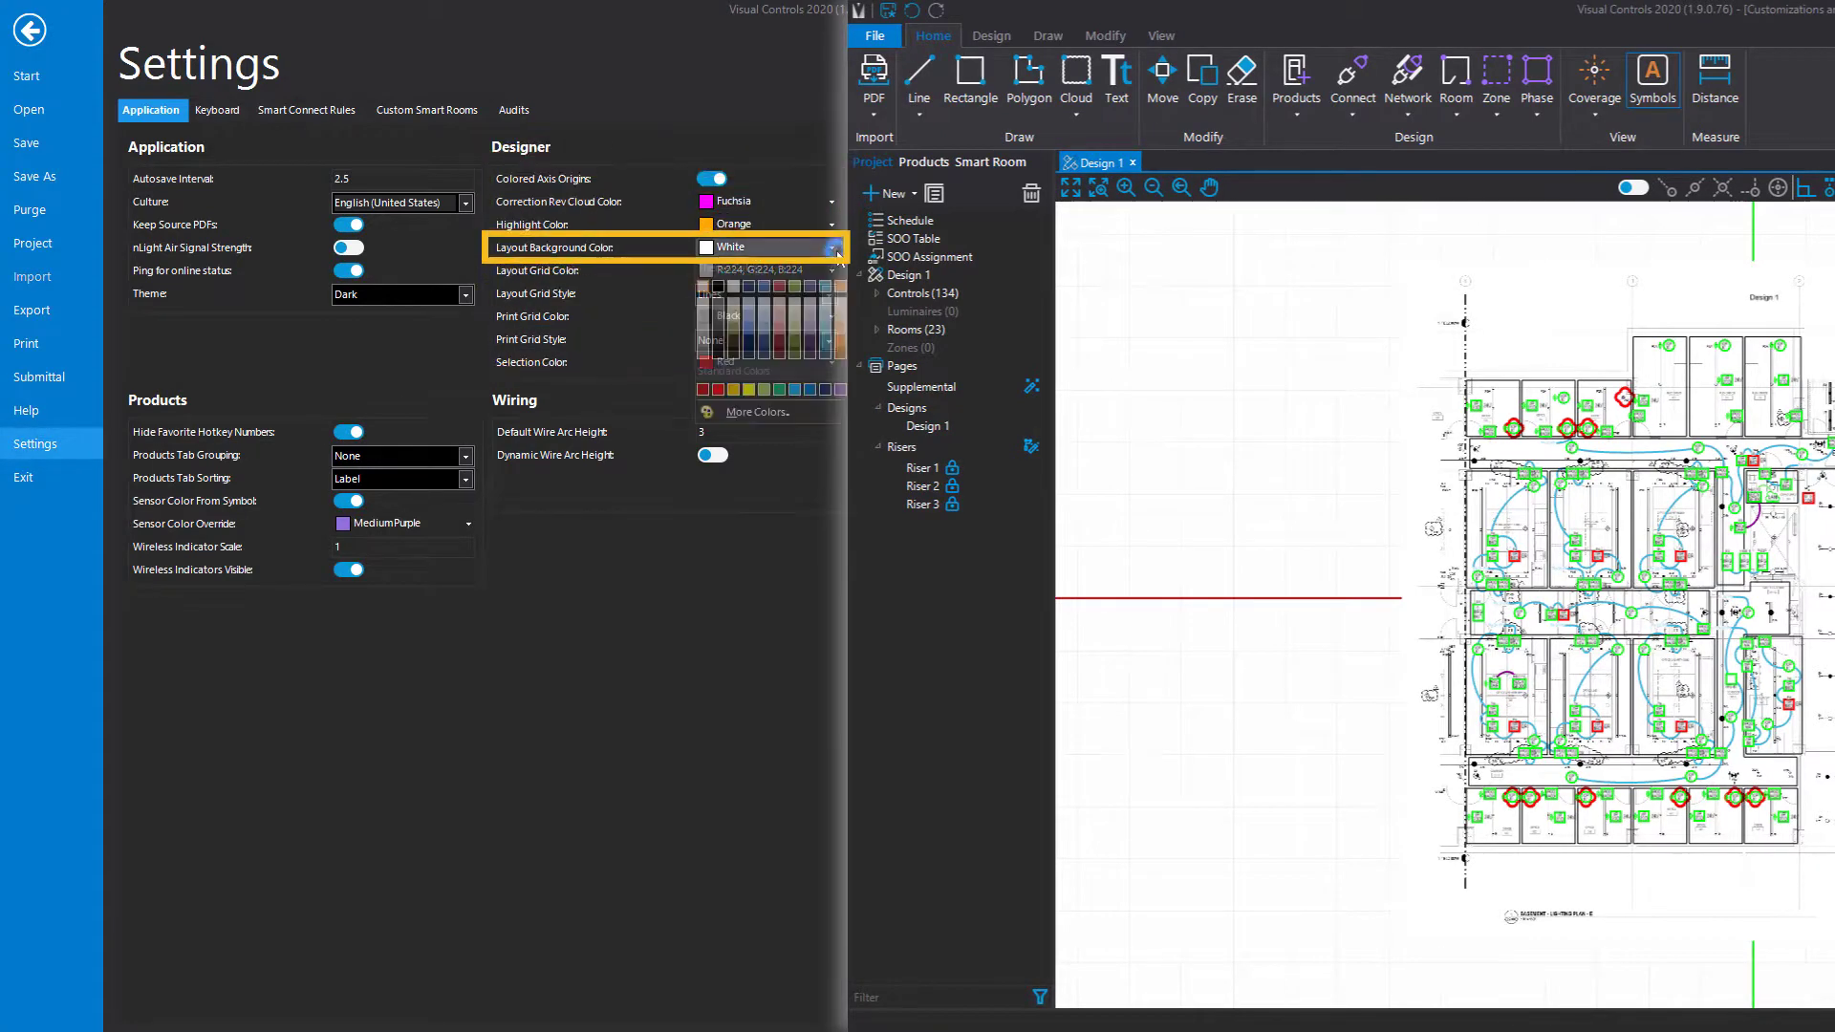
click(718, 286)
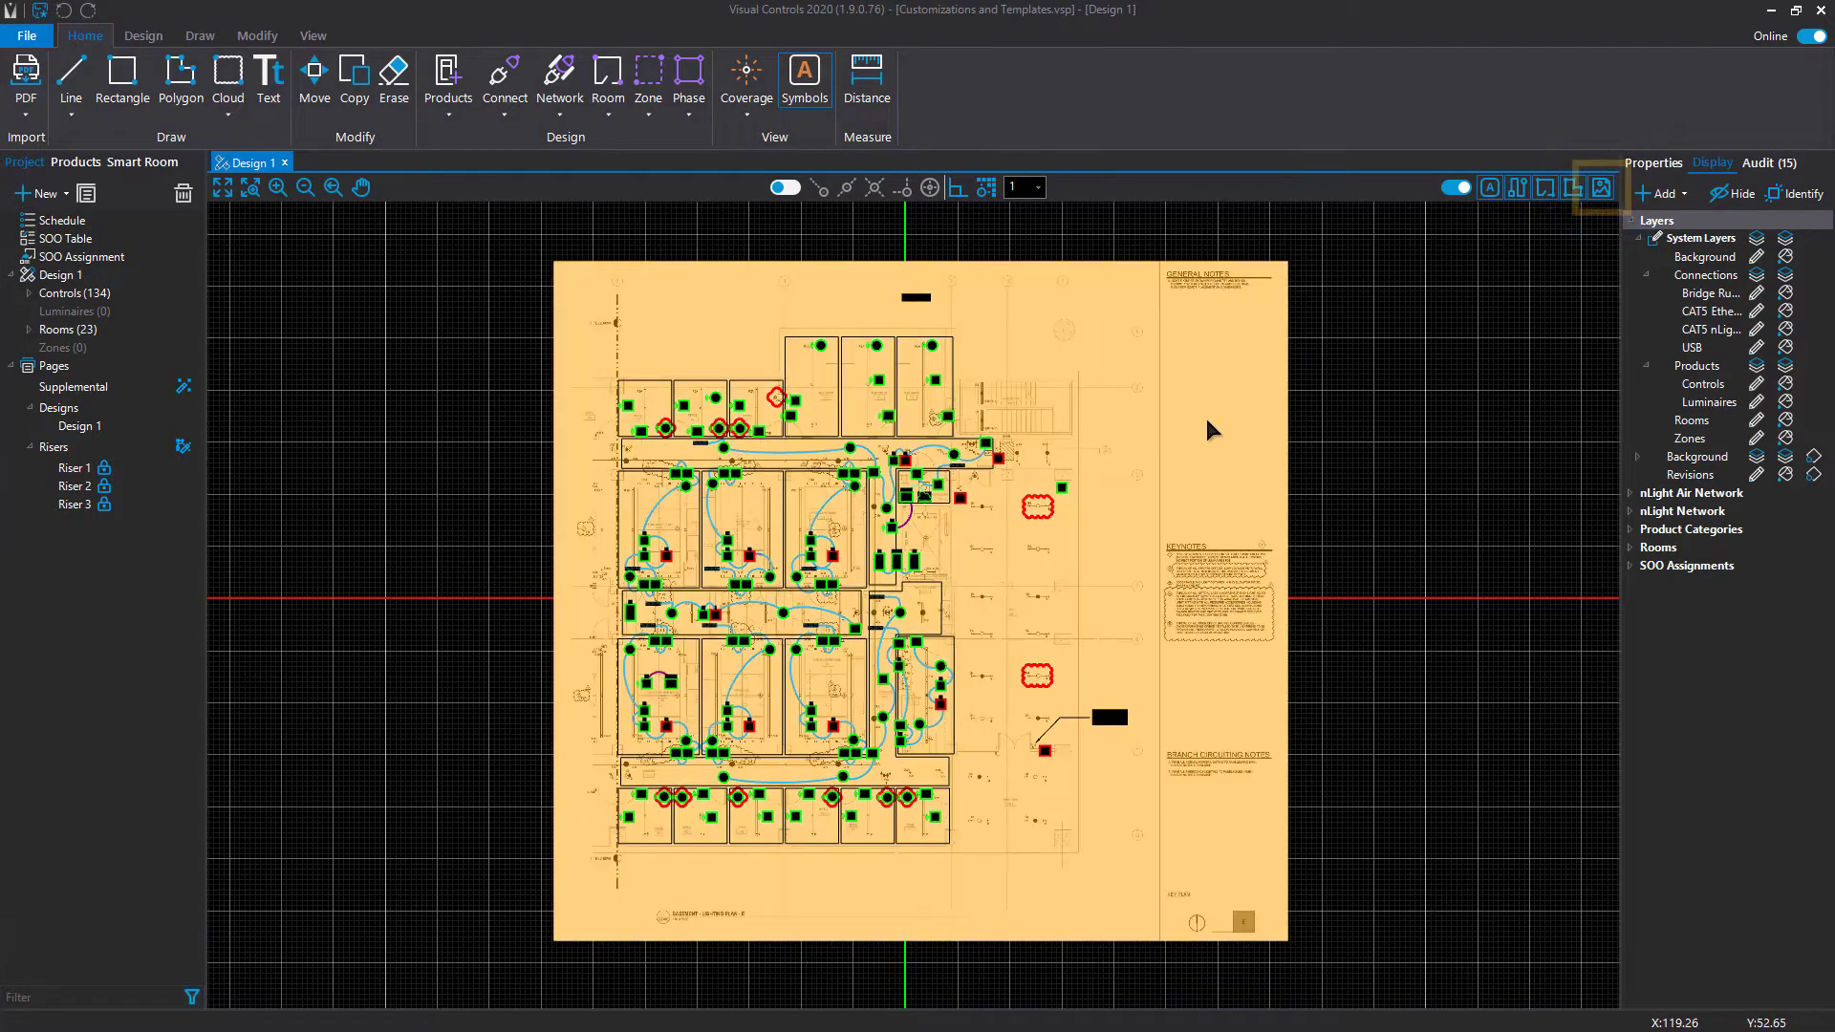
Step: Turn on transparency for the floor plan background image in Design 1 and clear the selection
click(1201, 422)
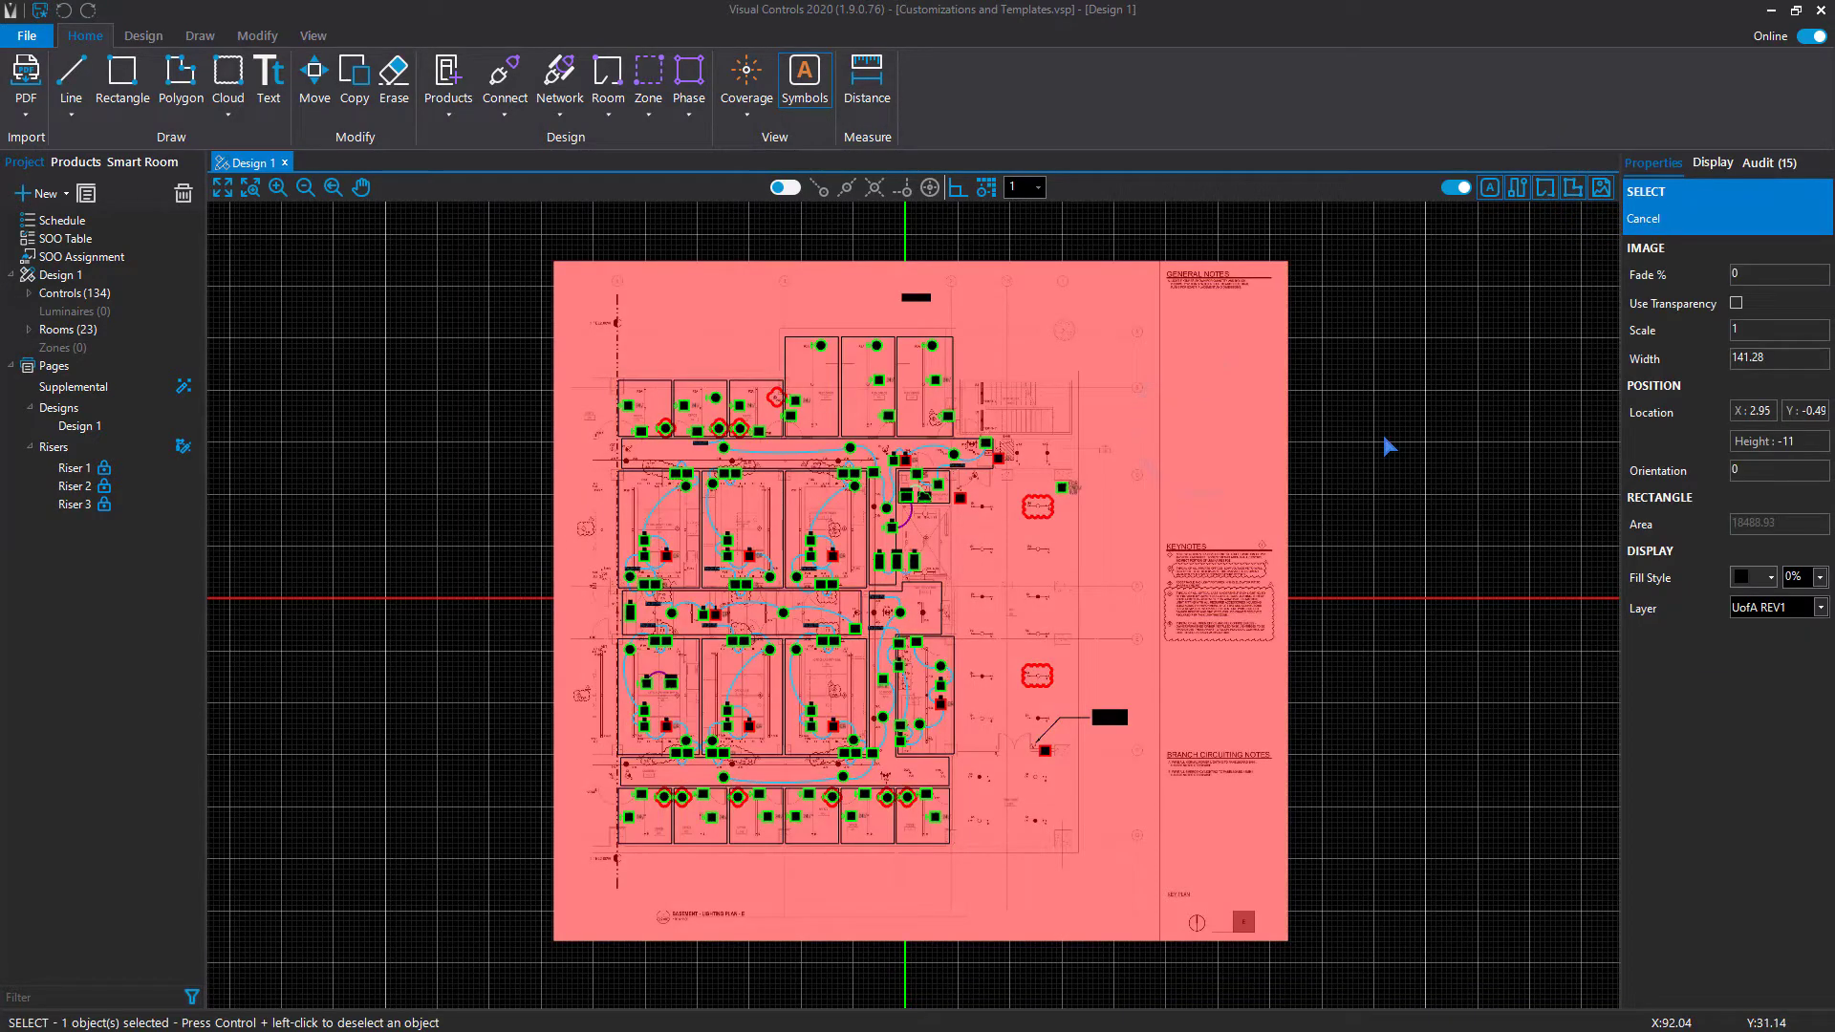
click(1738, 304)
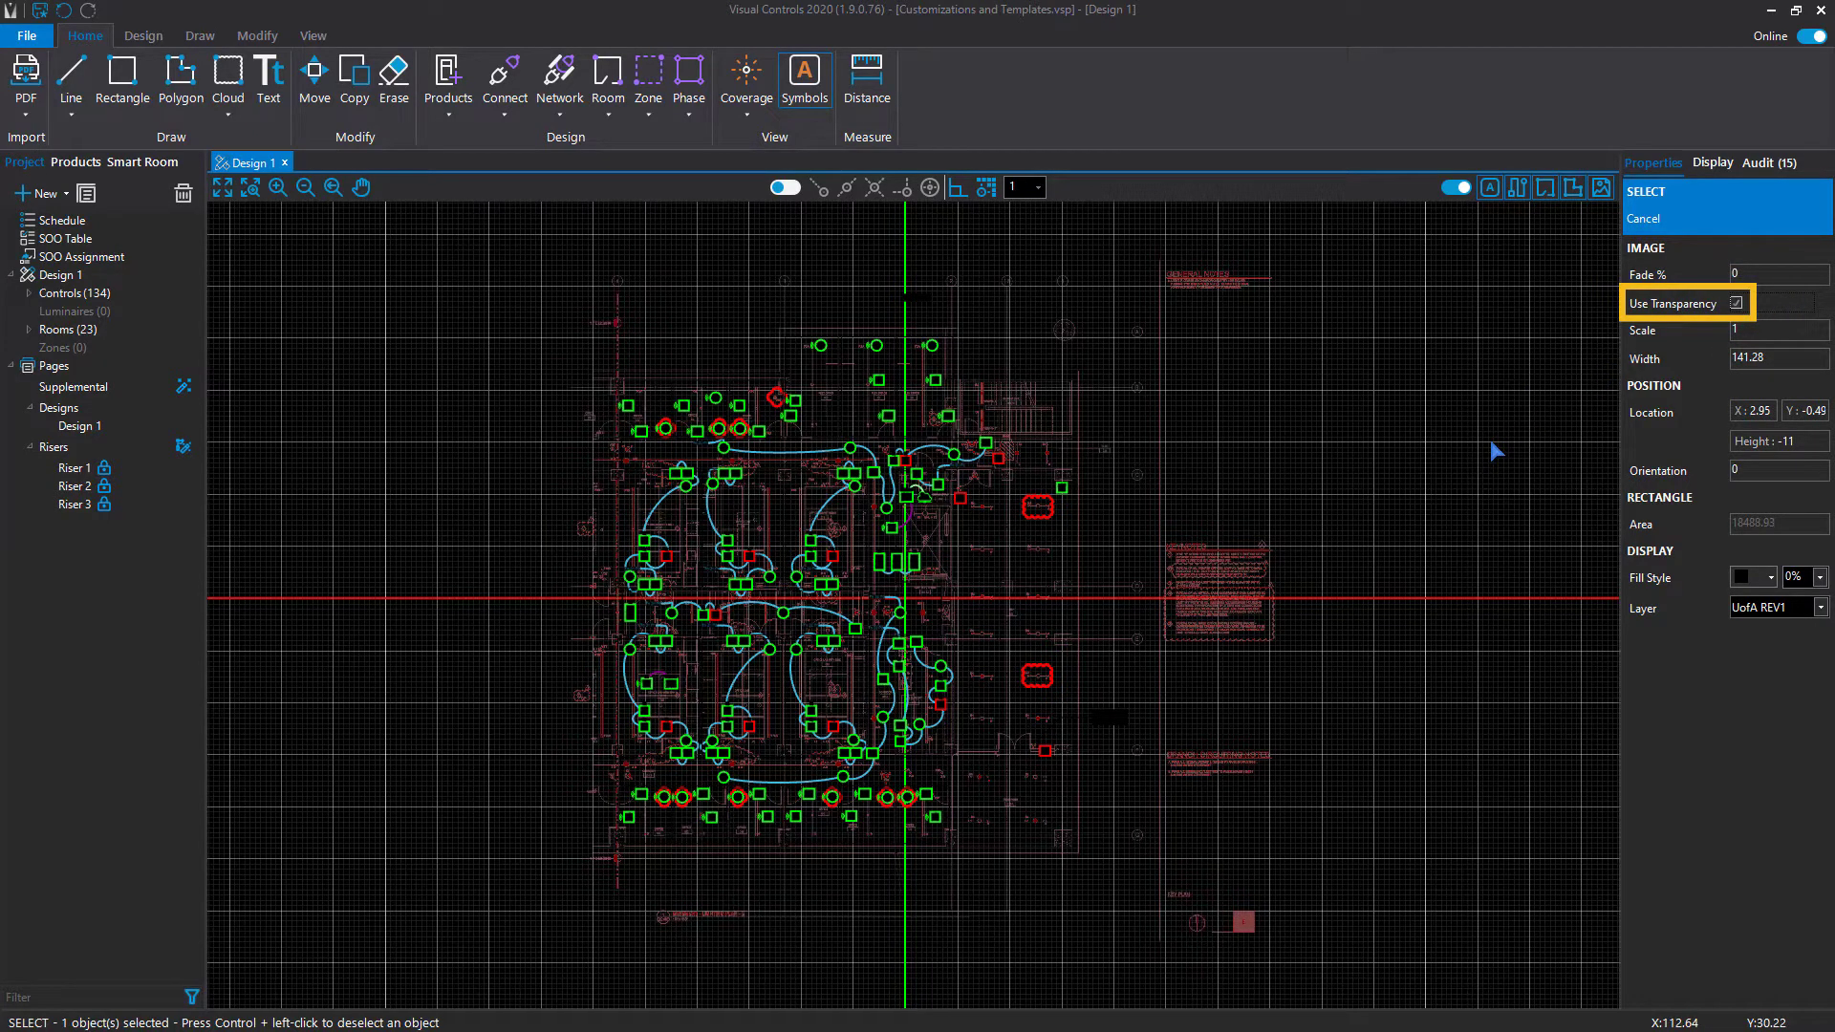
key(Escape)
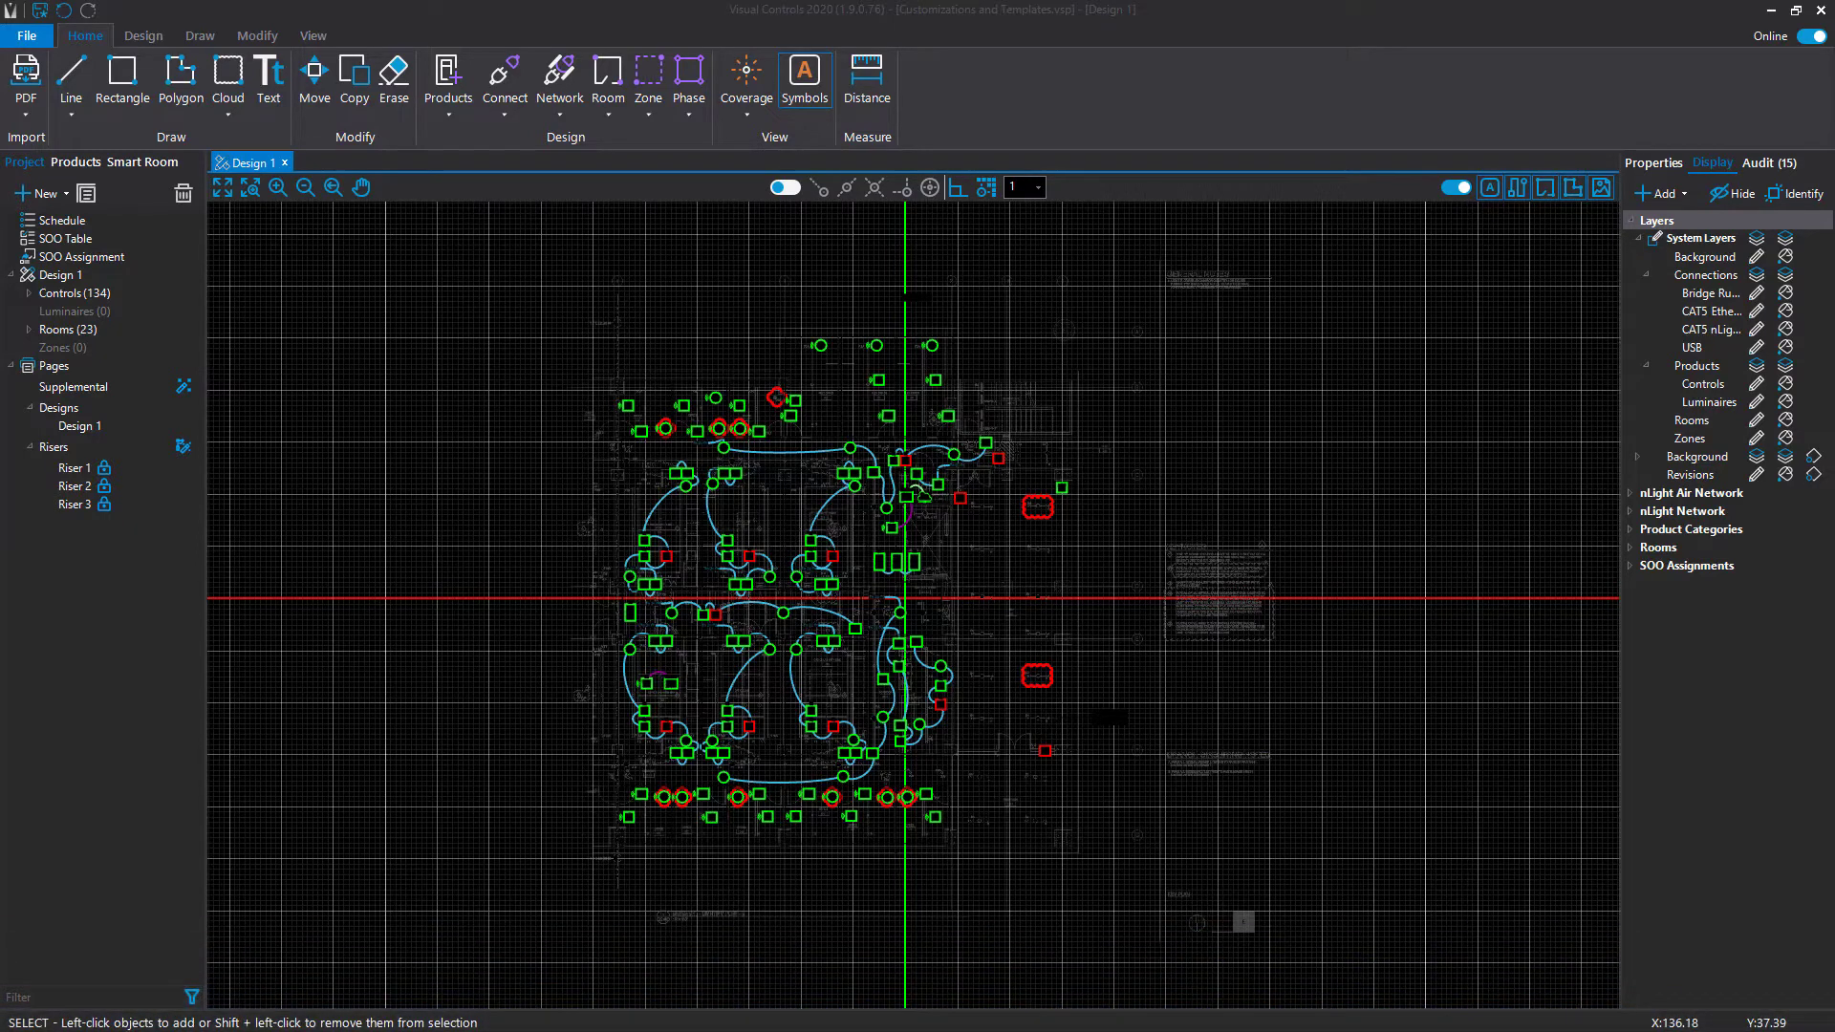
Step: Set the designer's layout grid color to dark gray (R:38, G:38, B:38) in the application settings
click(26, 36)
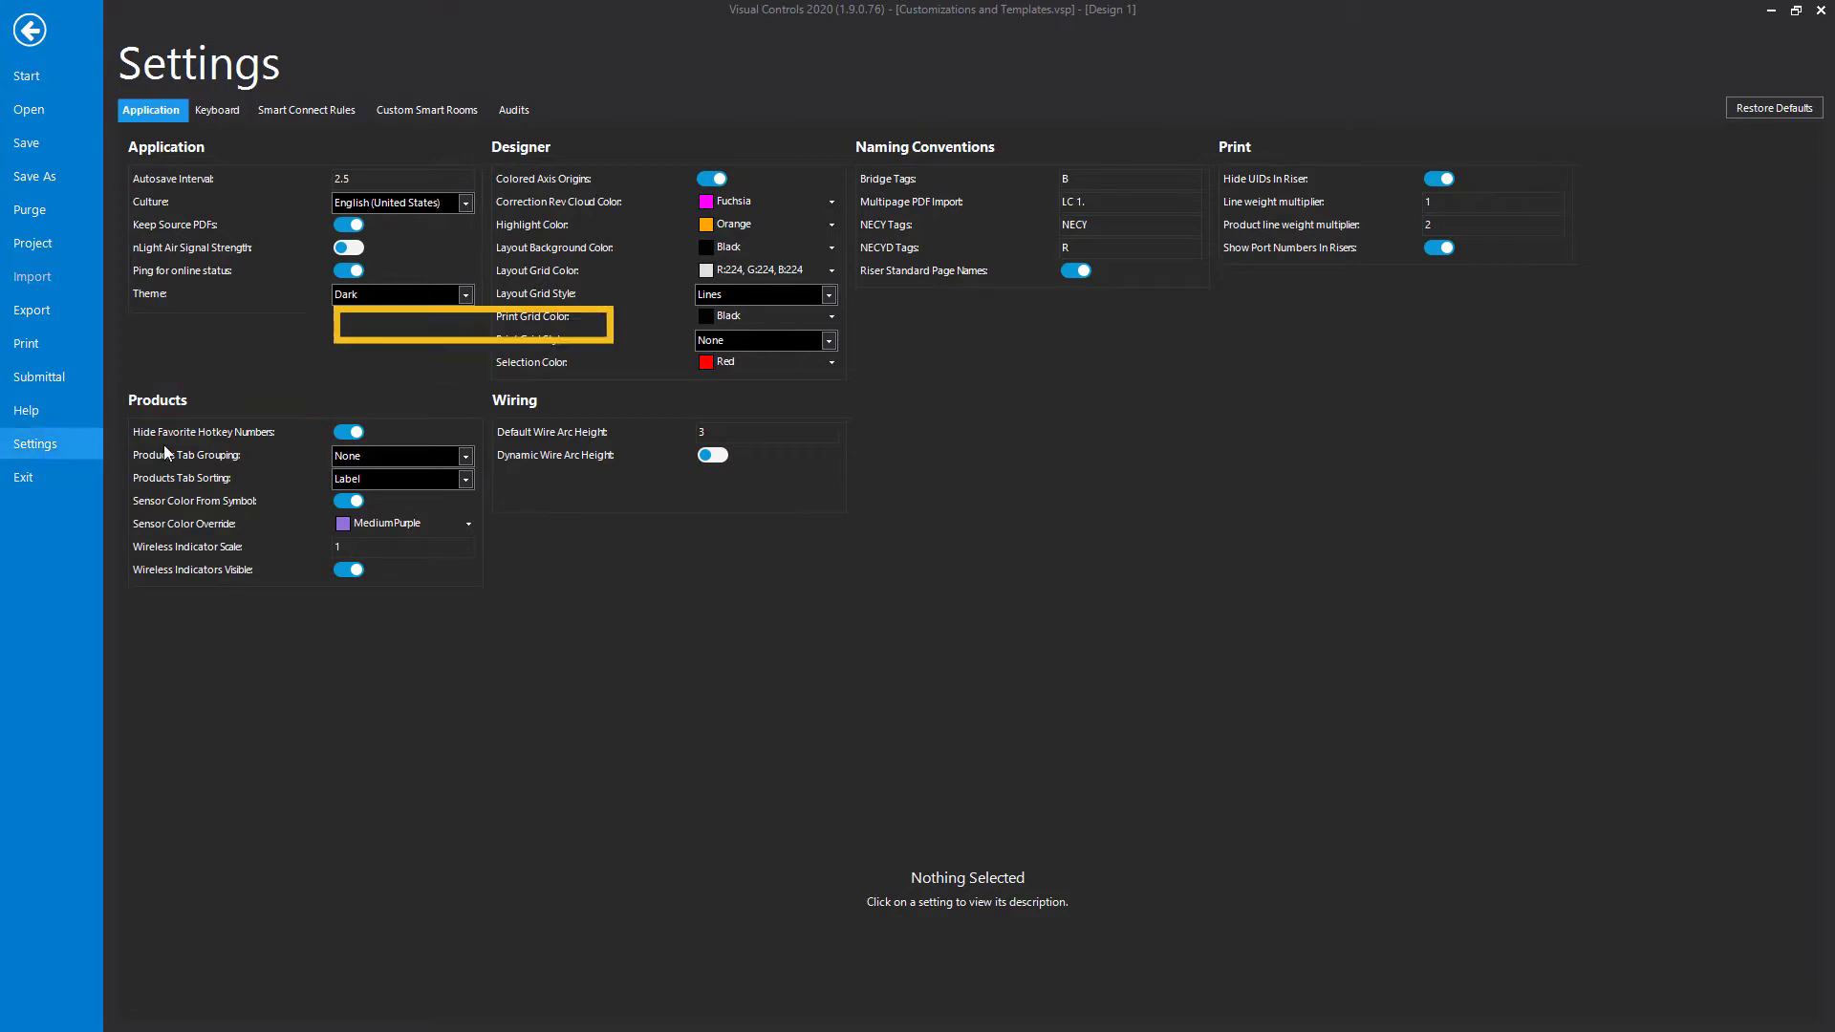
click(764, 277)
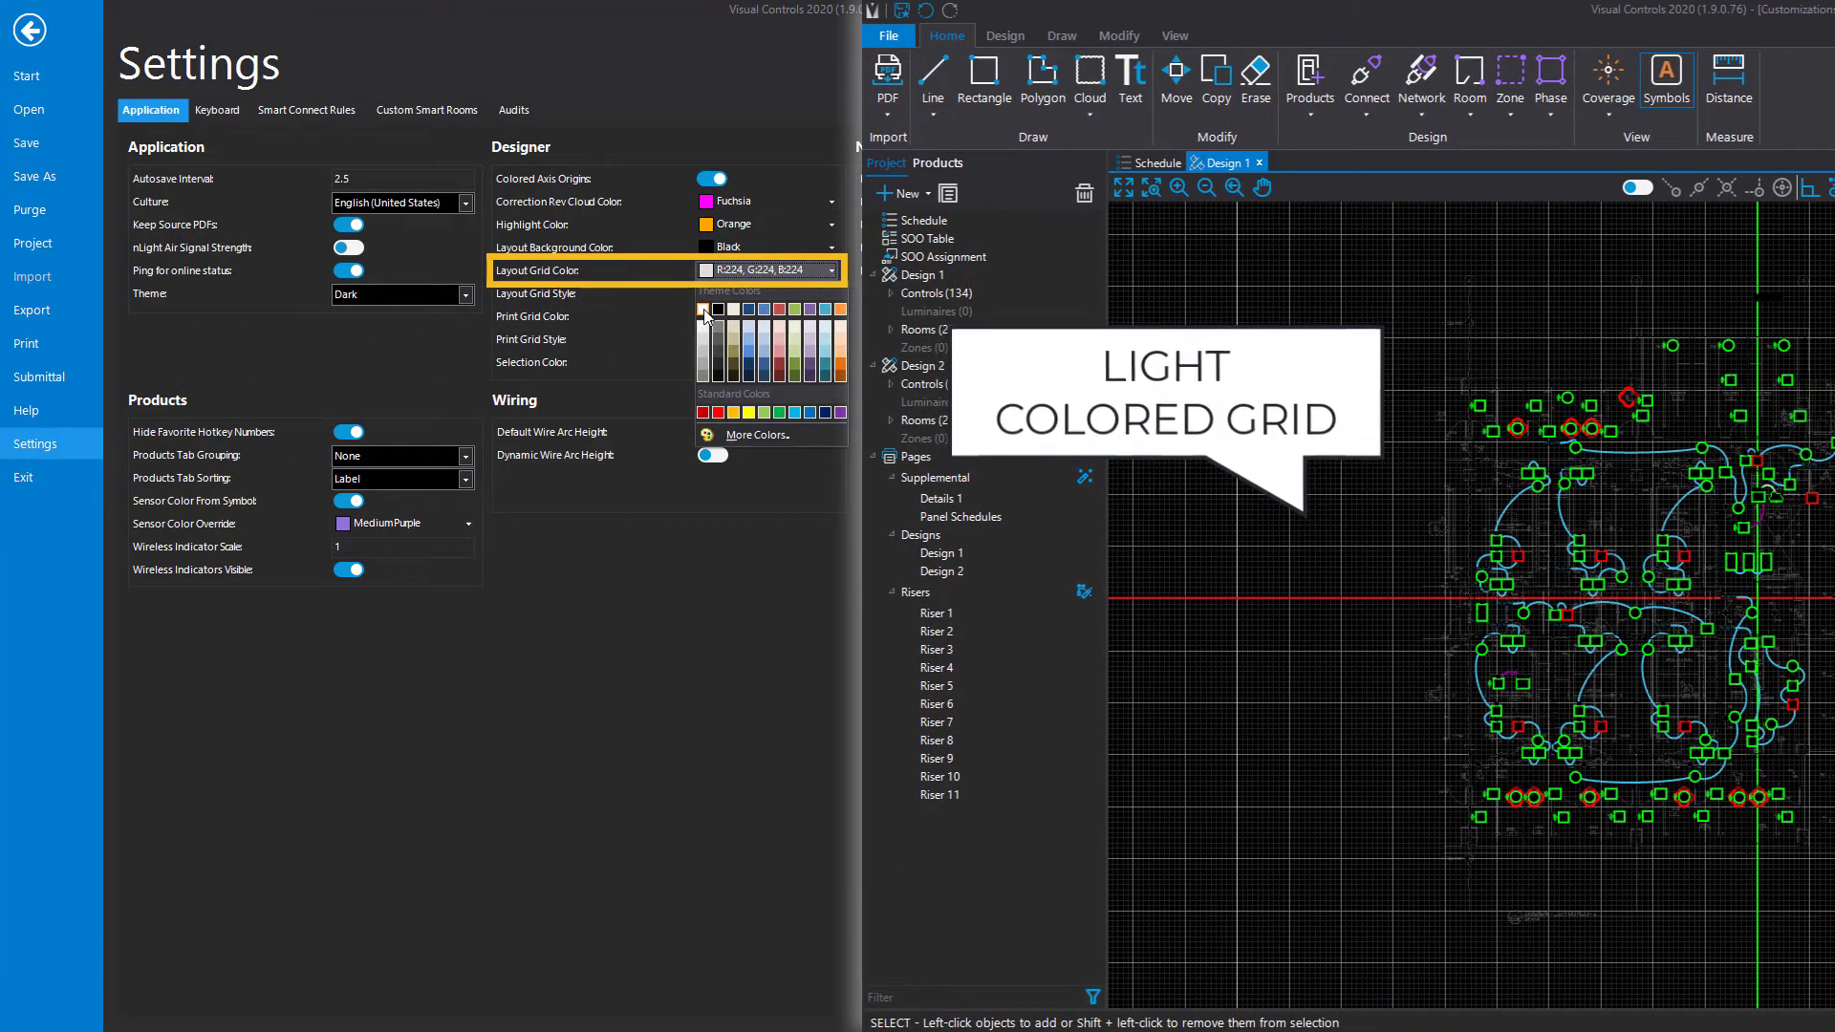
click(719, 370)
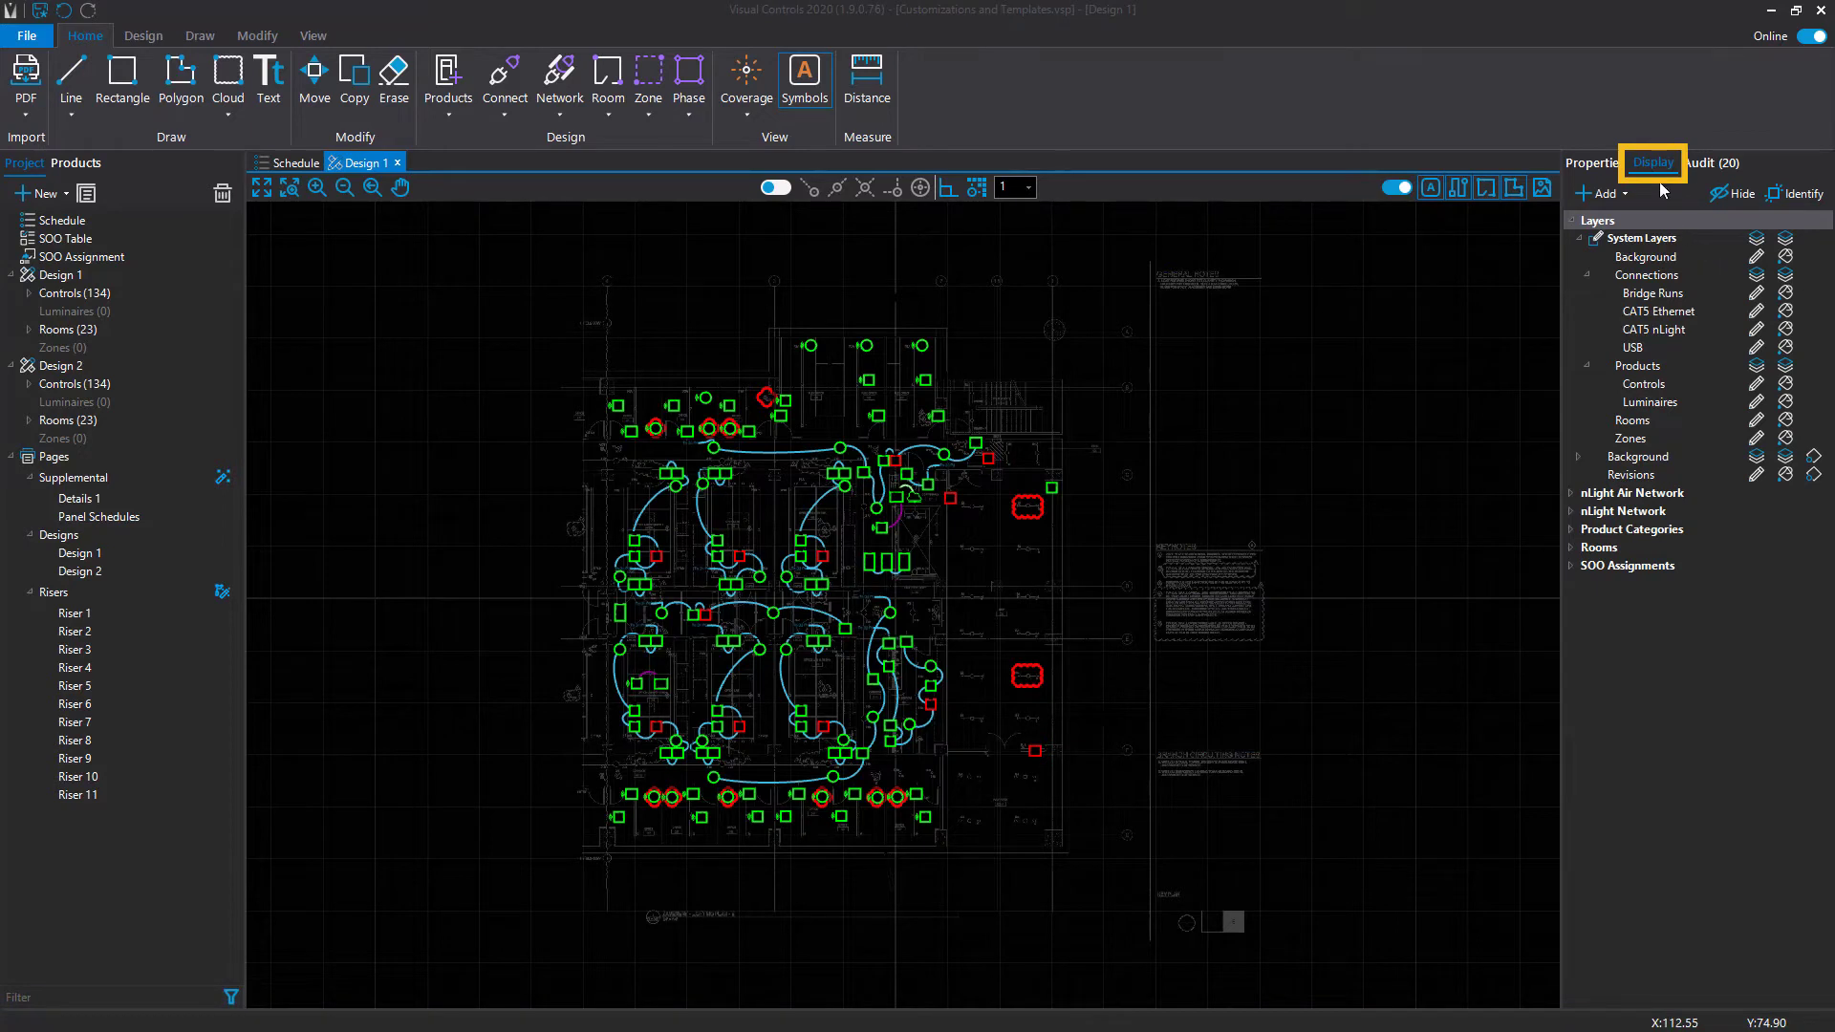
Step: Set the display color of the Controls layer to light blue and of the CAT5 nLight layer to white
click(1787, 384)
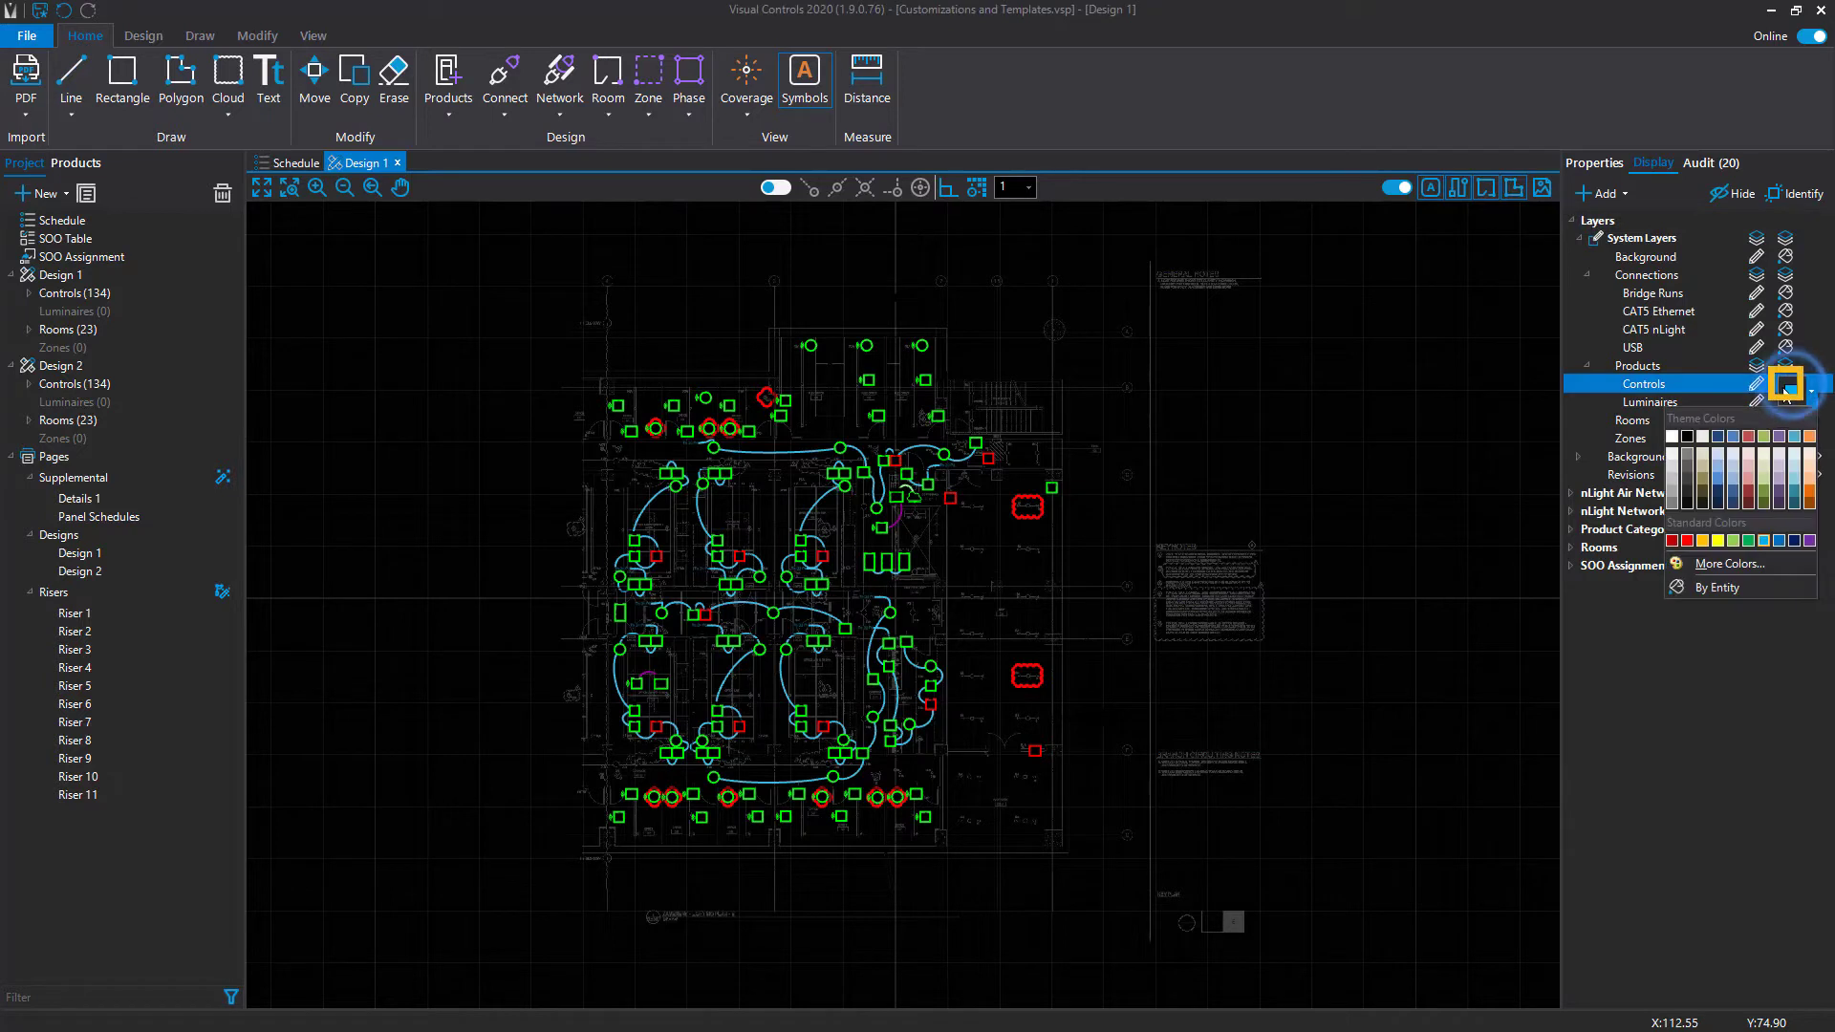
click(1763, 543)
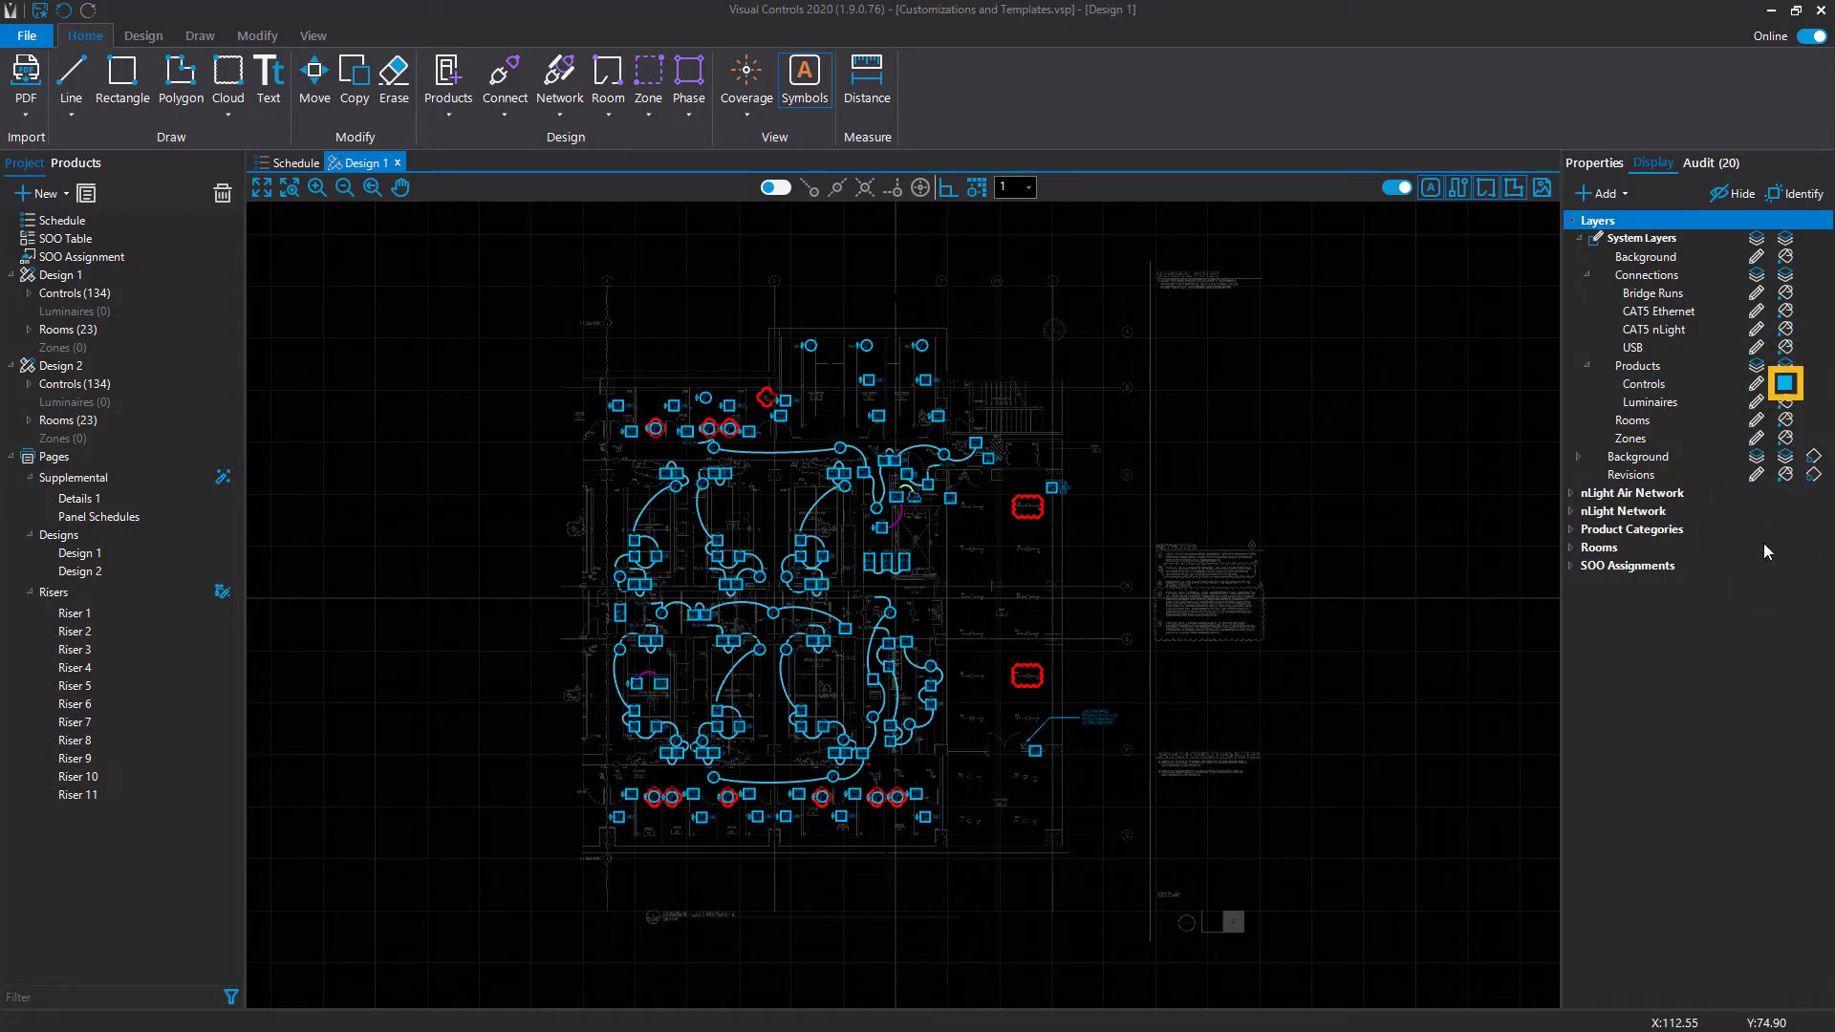
click(1787, 330)
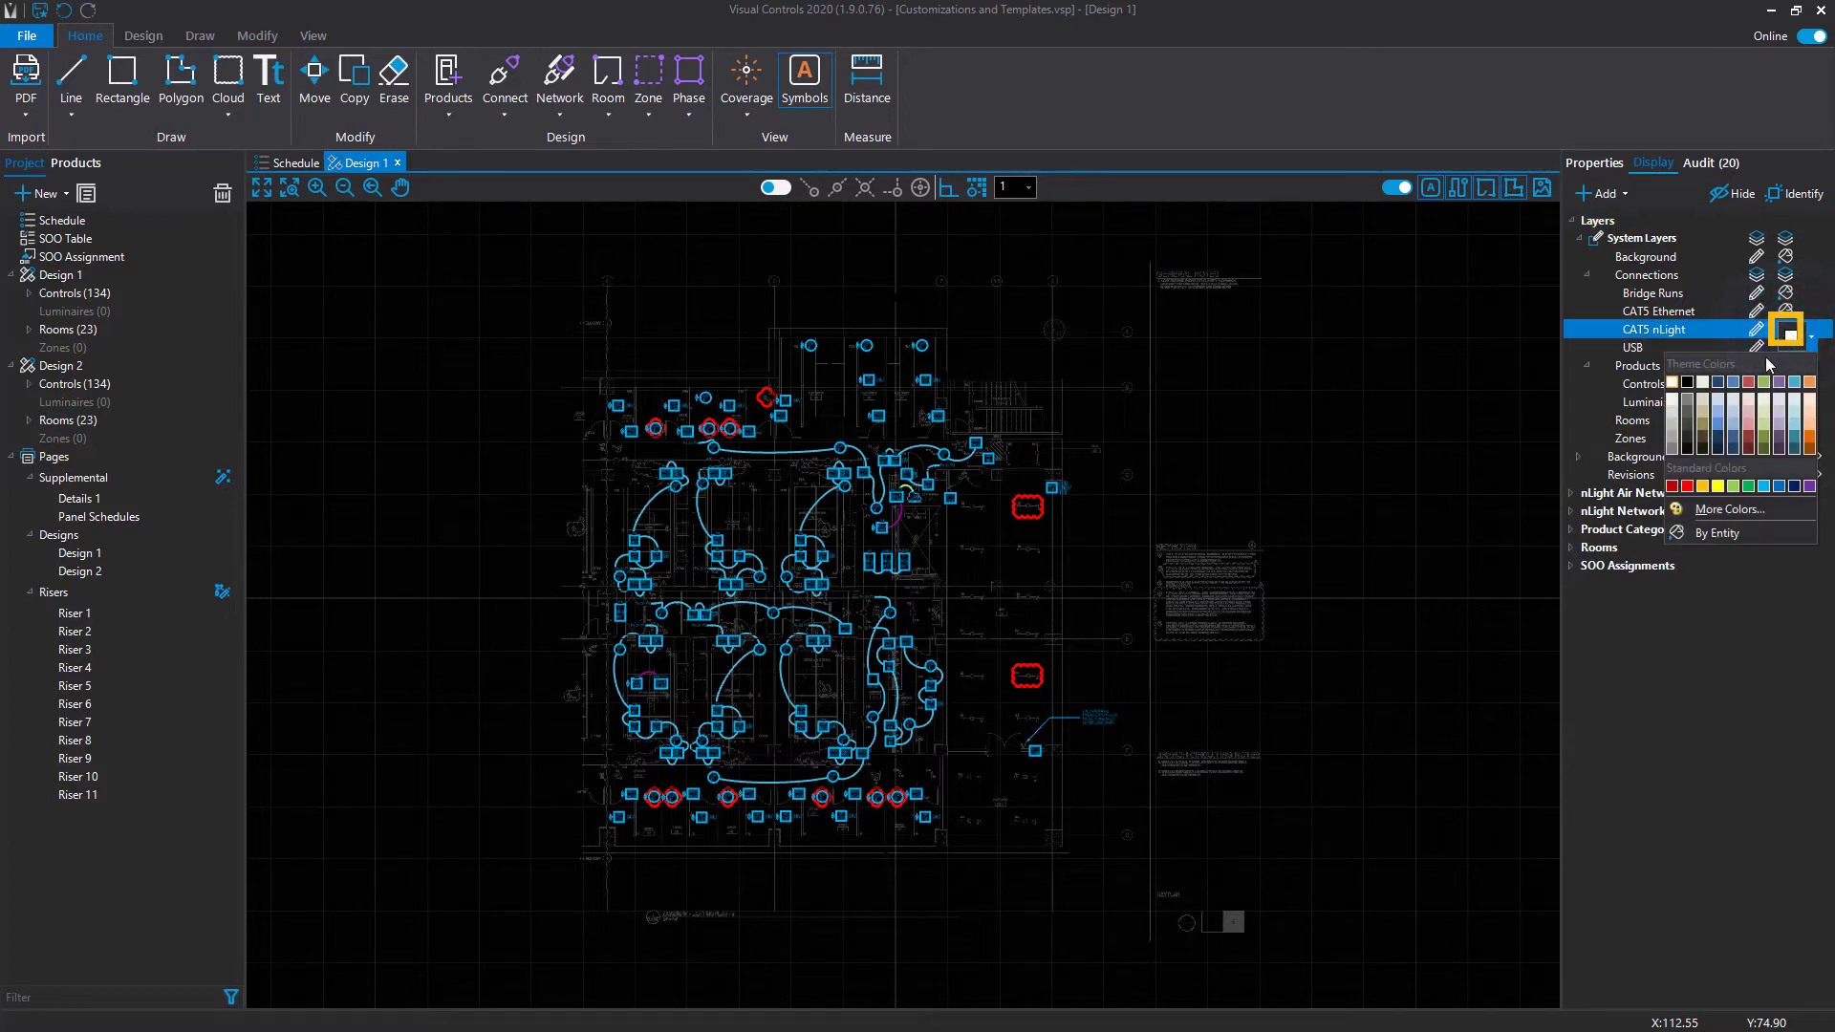
click(1674, 382)
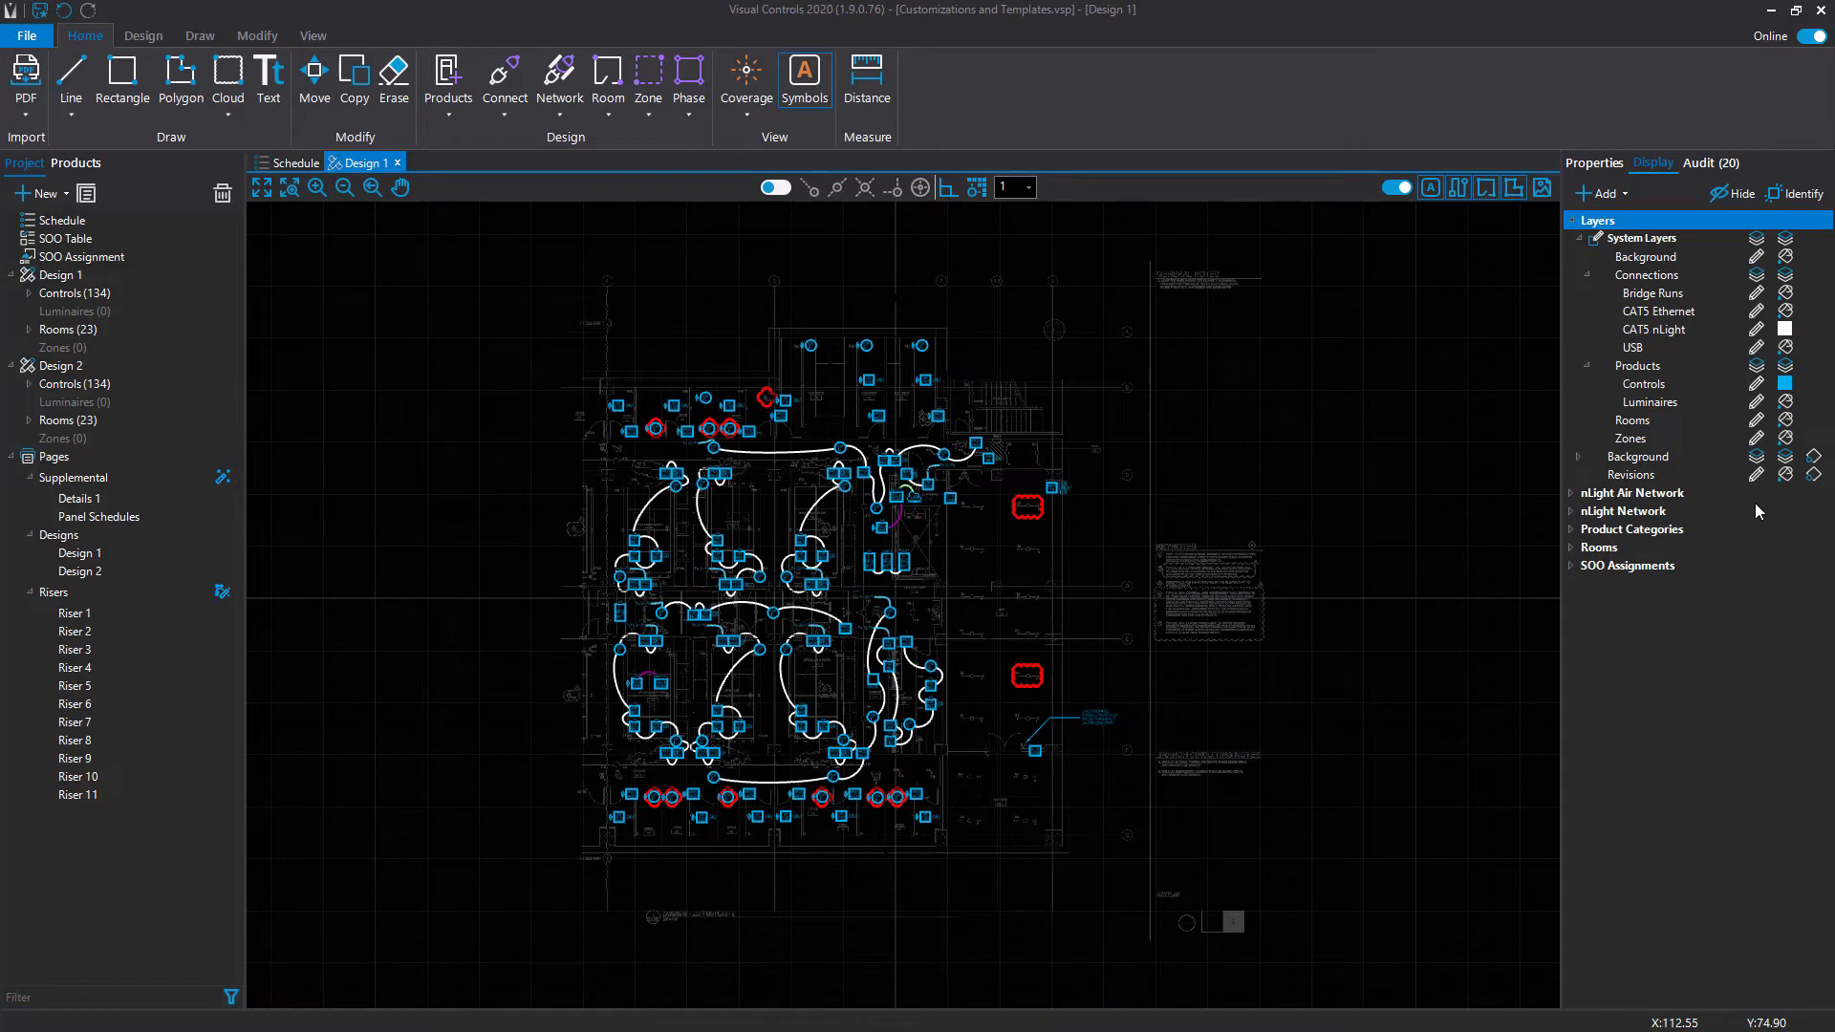
Step: Set the display color of the Rooms layer to a light aqua shade
click(1785, 421)
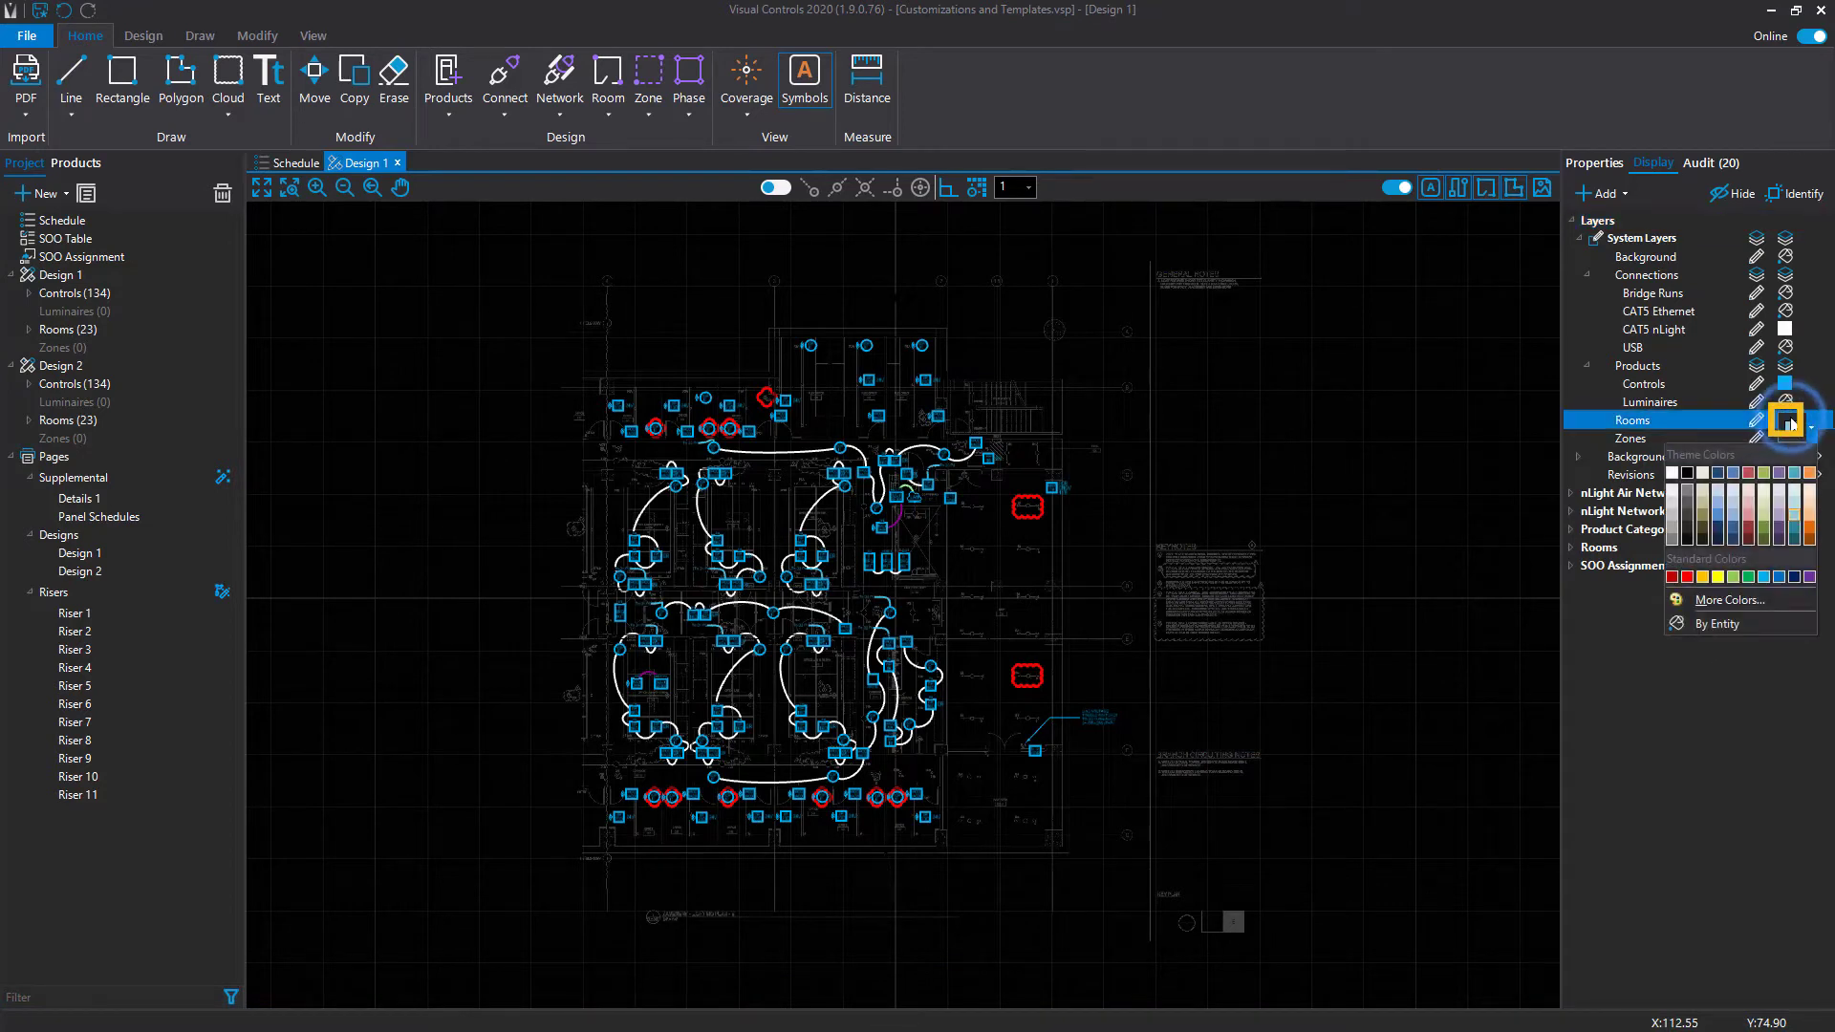
click(1797, 521)
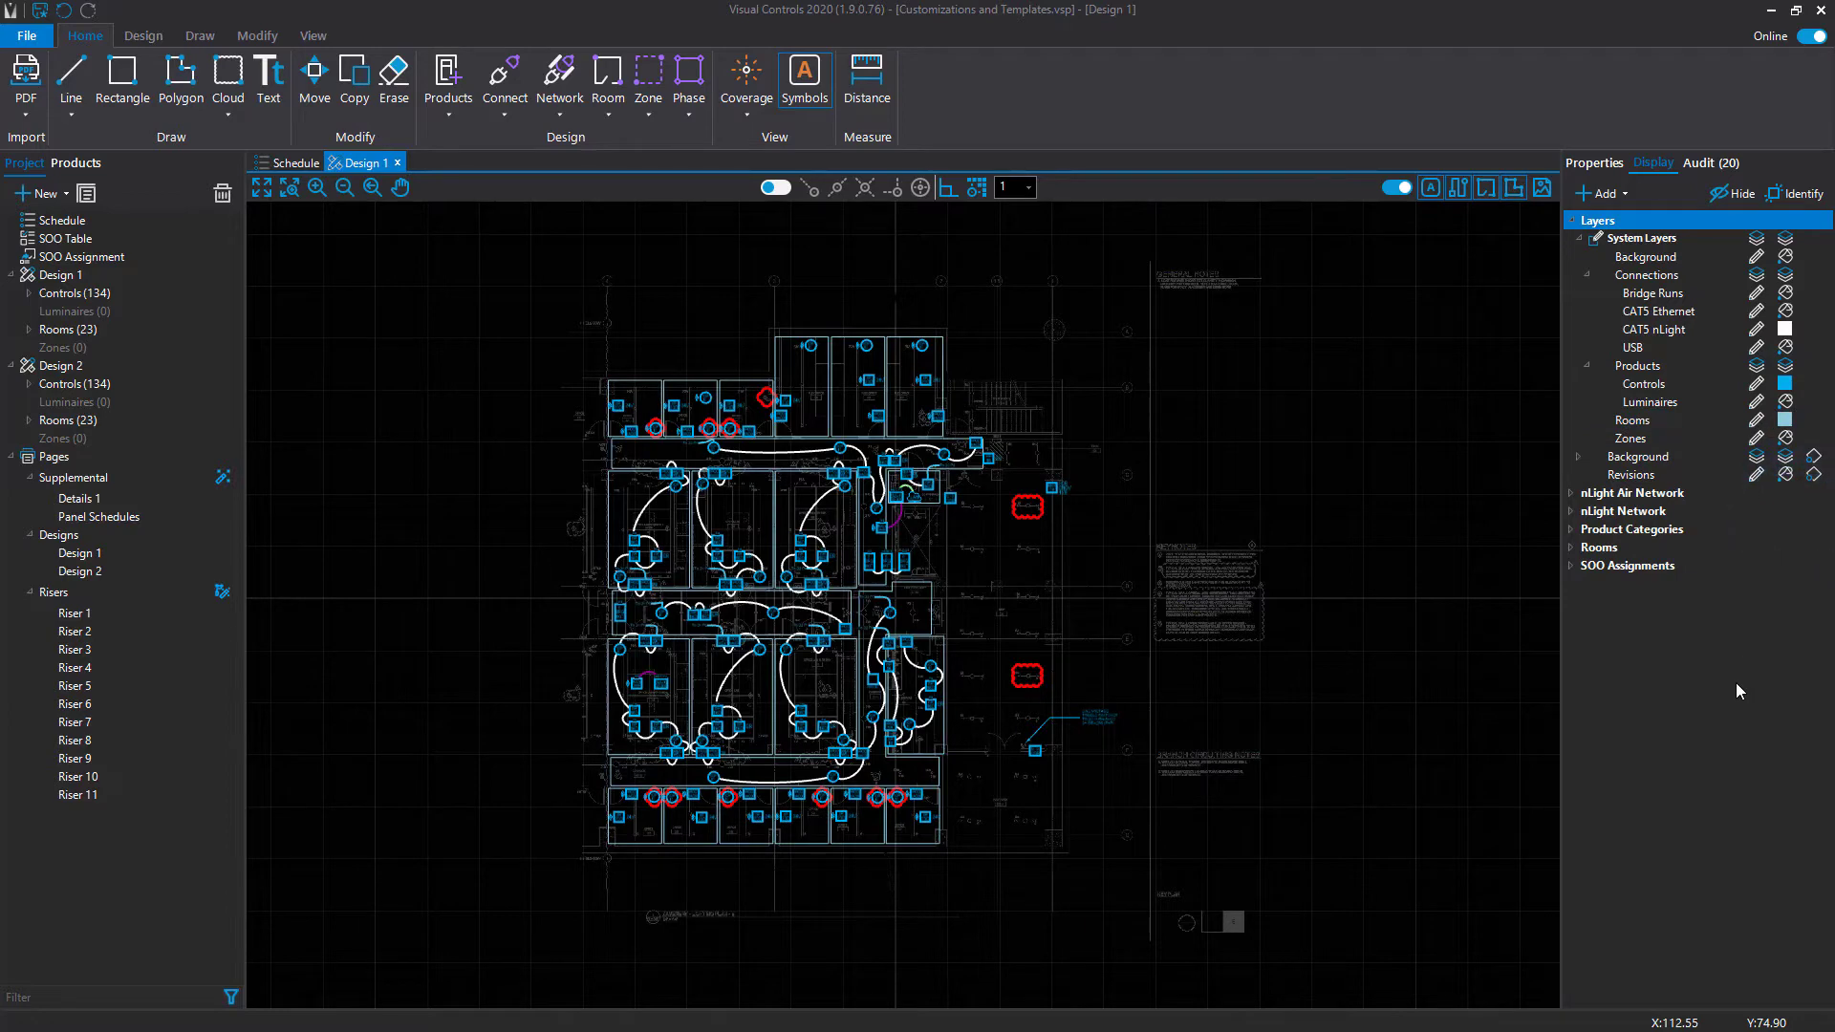
Step: Select the two adjacent nP 16D packs in the central corridor, plus the nPOD KEY below them and its To B1 P2 connection
click(289, 187)
click(609, 515)
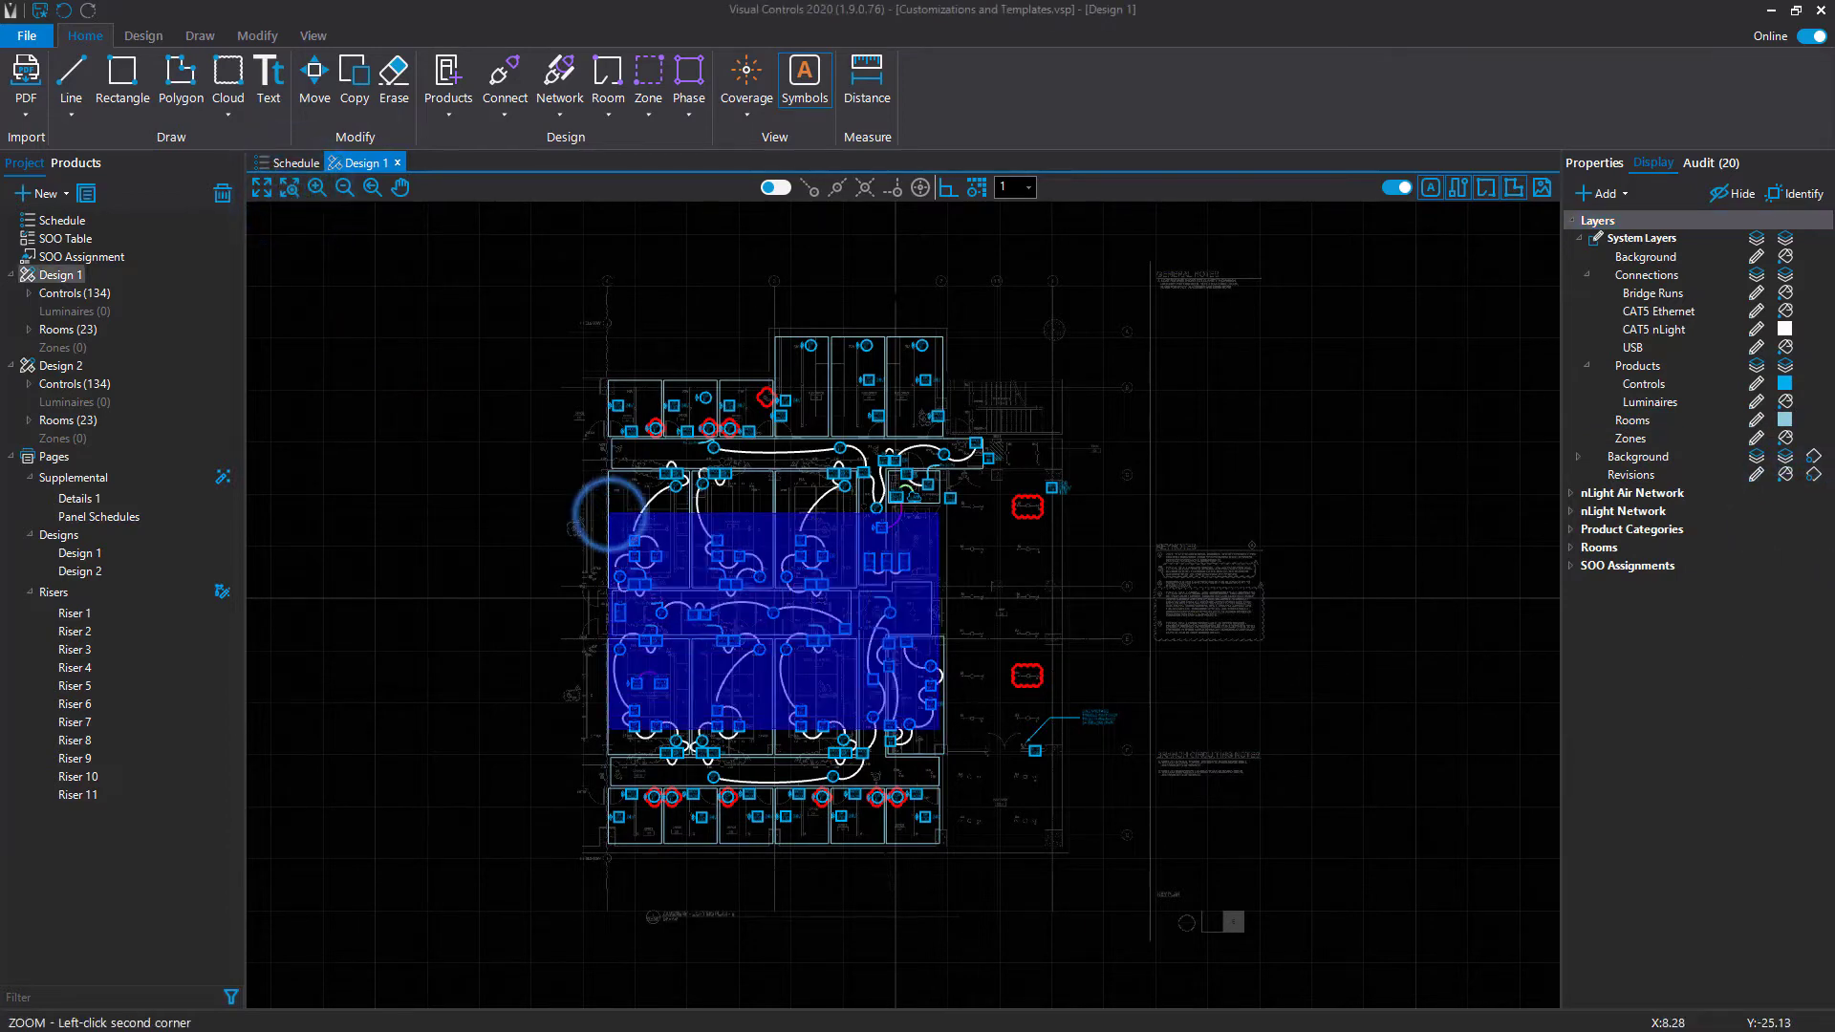
click(939, 730)
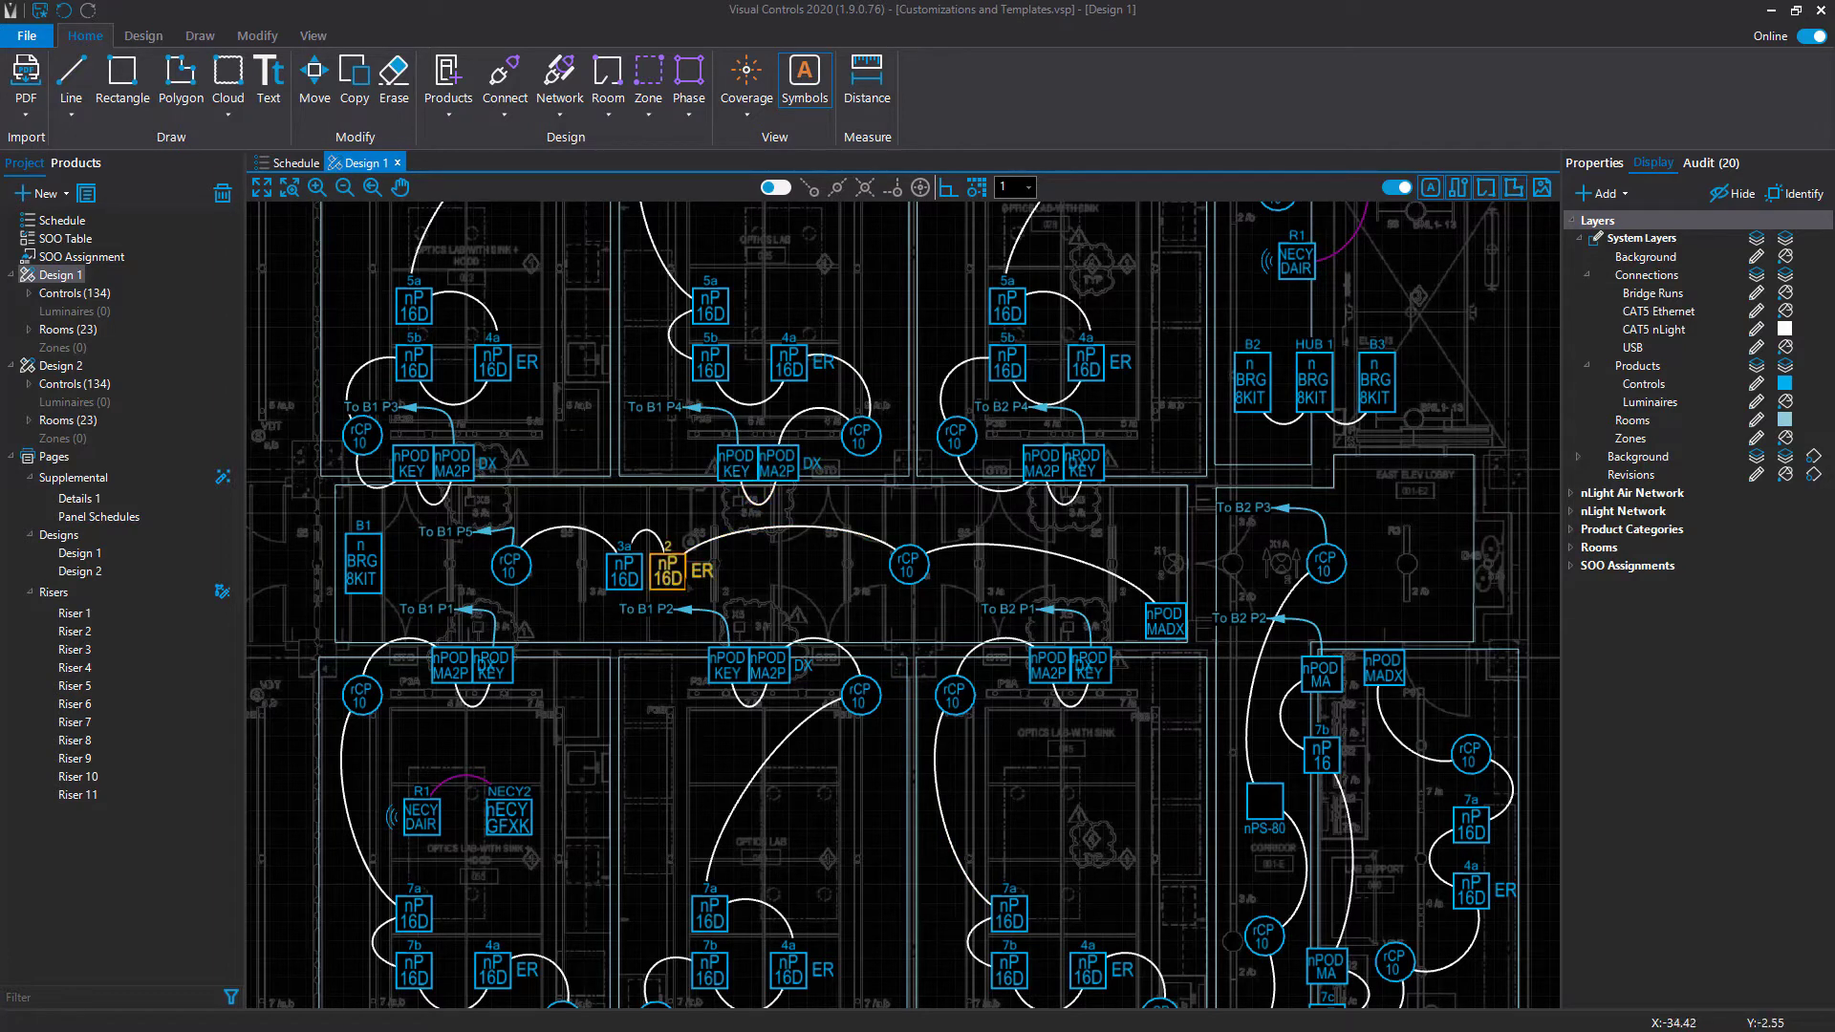
click(630, 580)
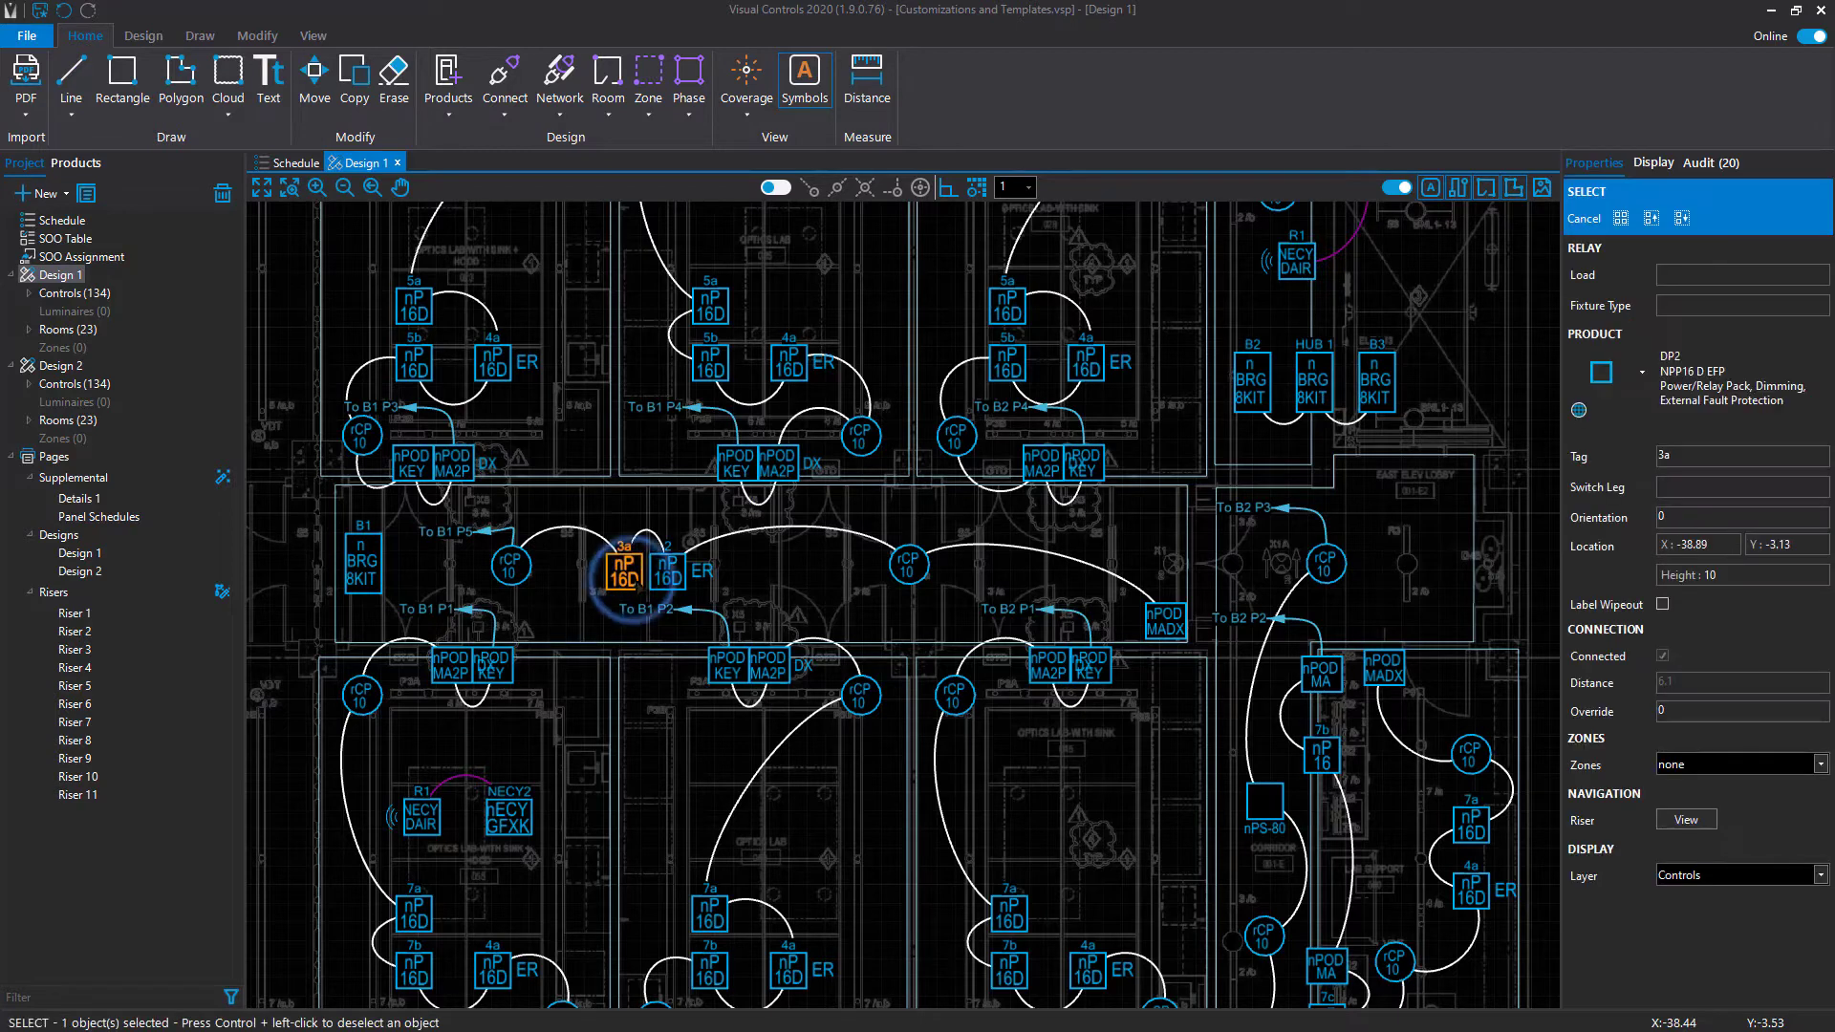
click(668, 572)
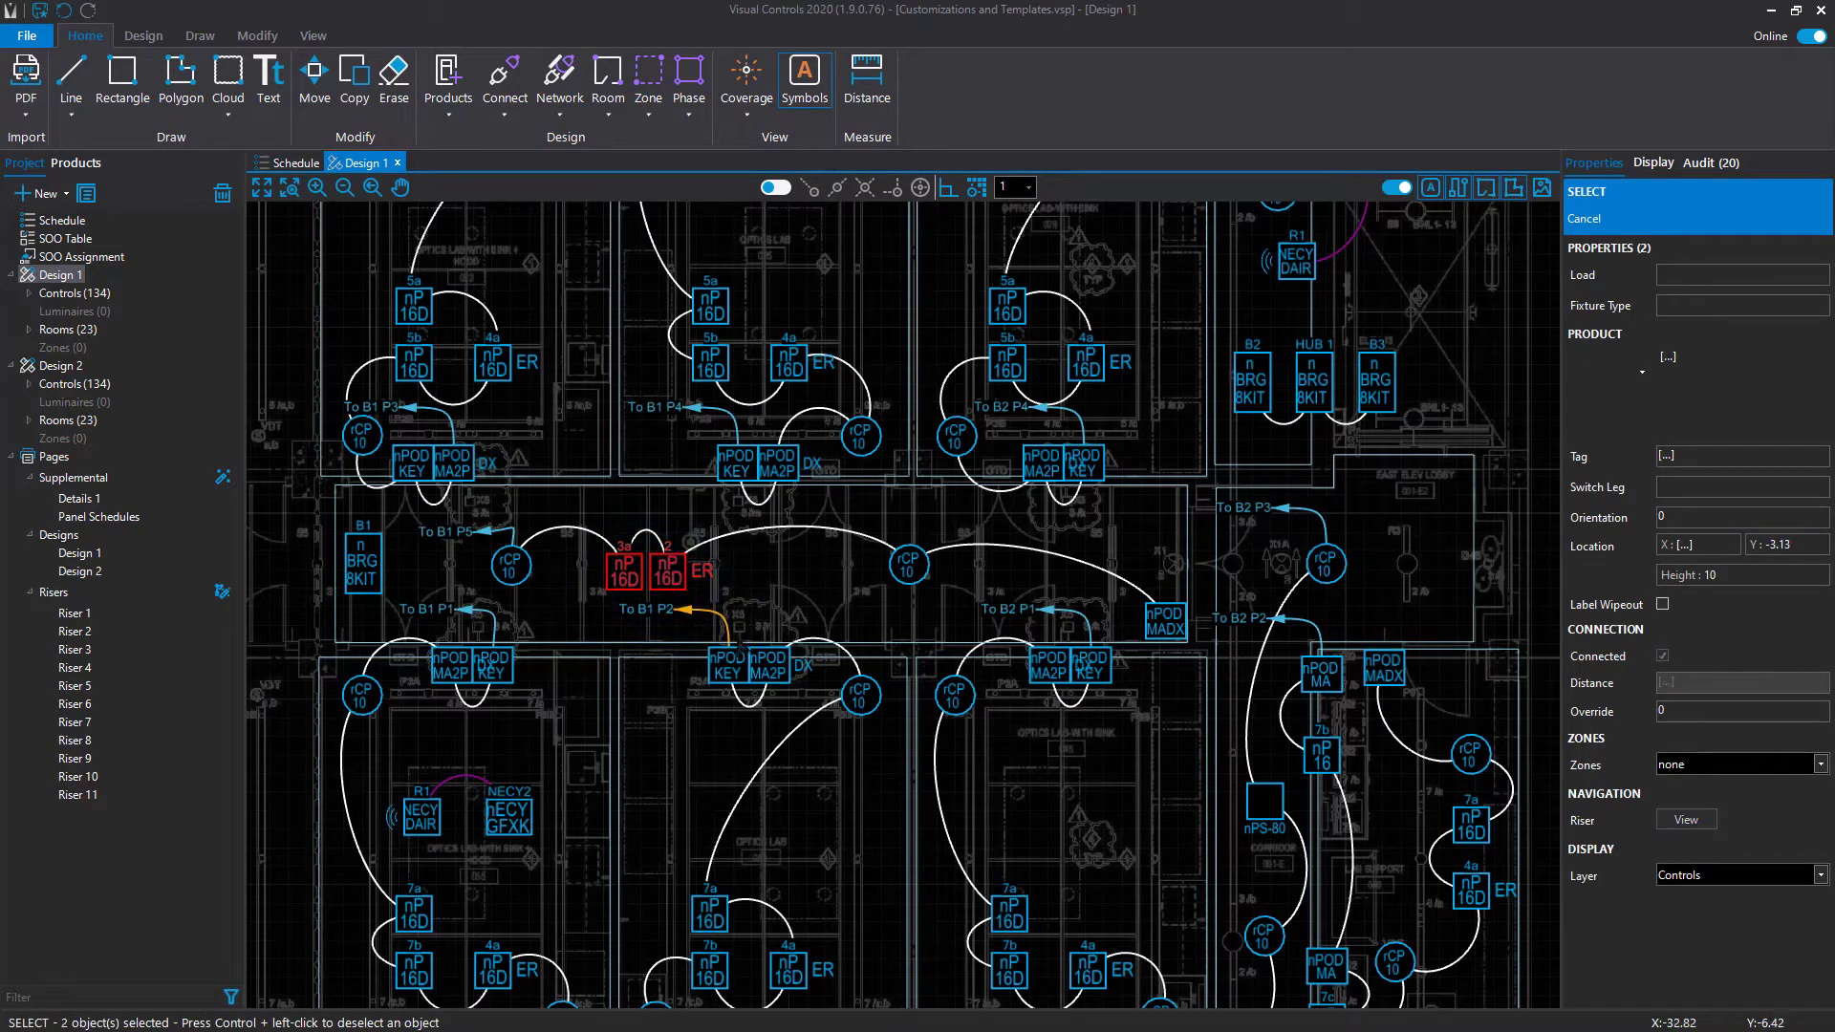
click(734, 658)
click(725, 626)
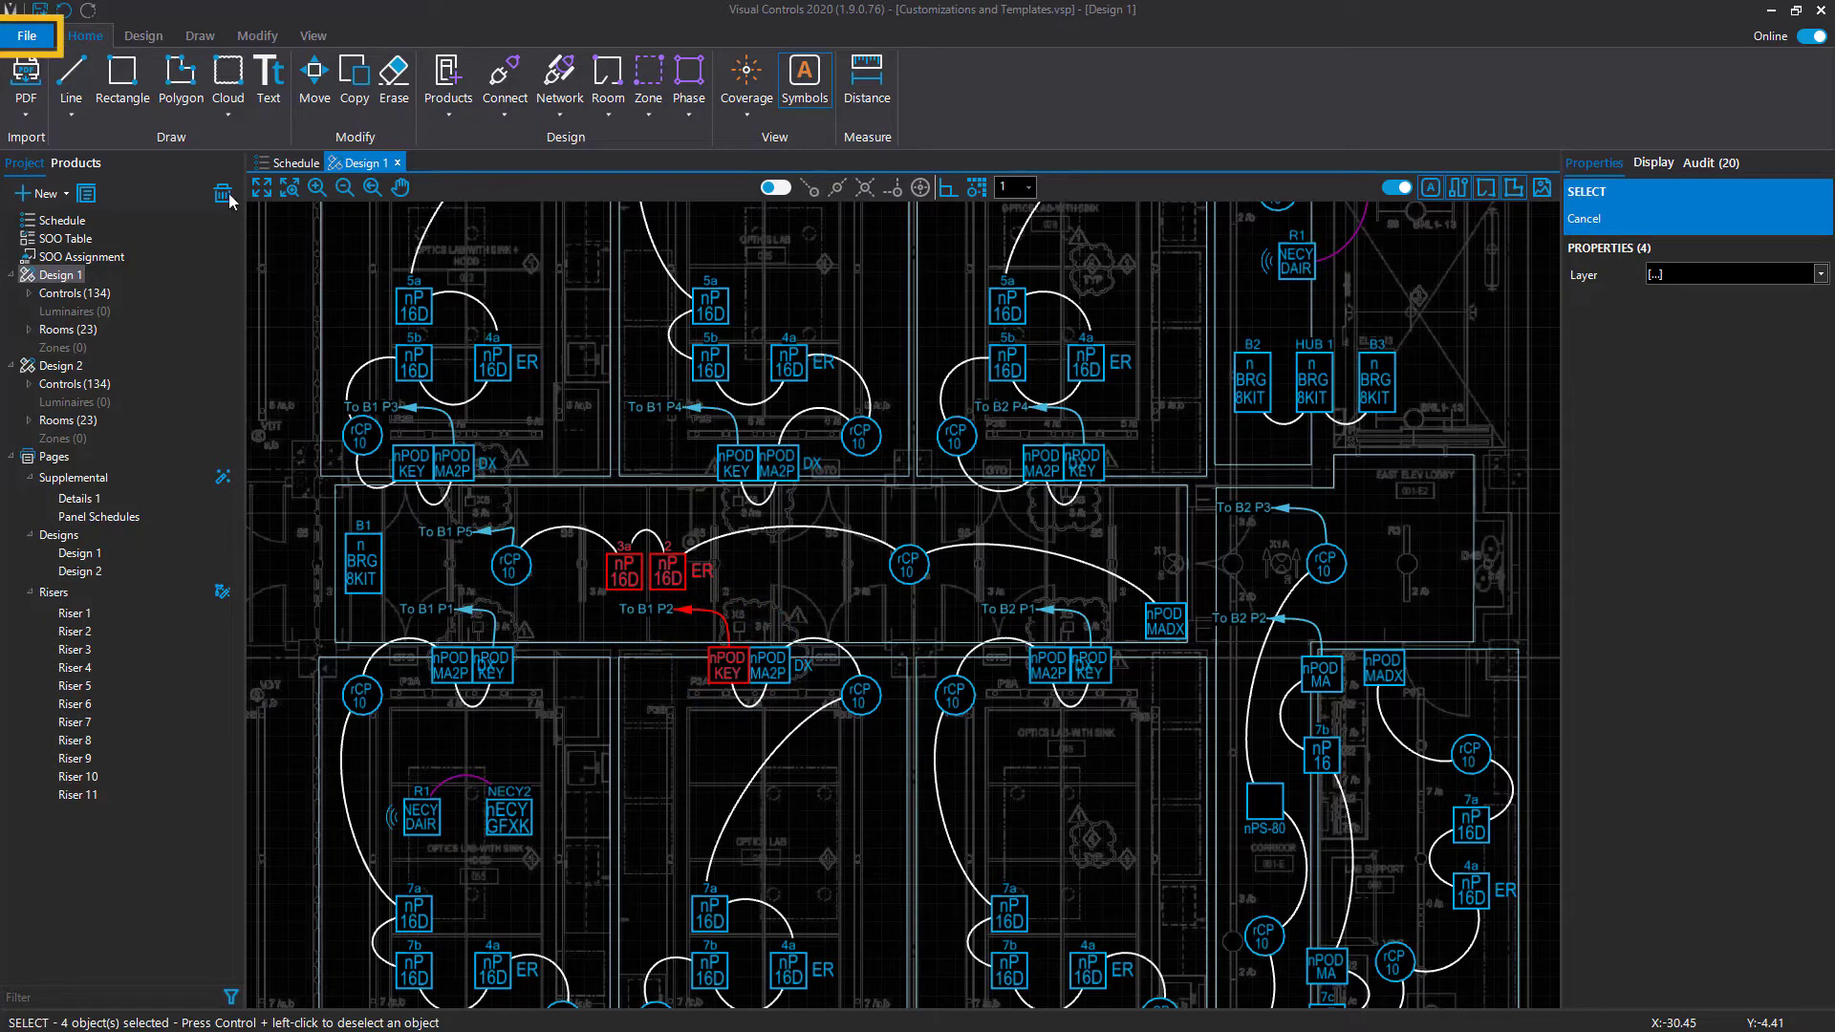
Step: Set the designer's highlight color to green (R:0, G:176, B:80) and its selection color to amber (R:255, G:192, B:0)
click(26, 36)
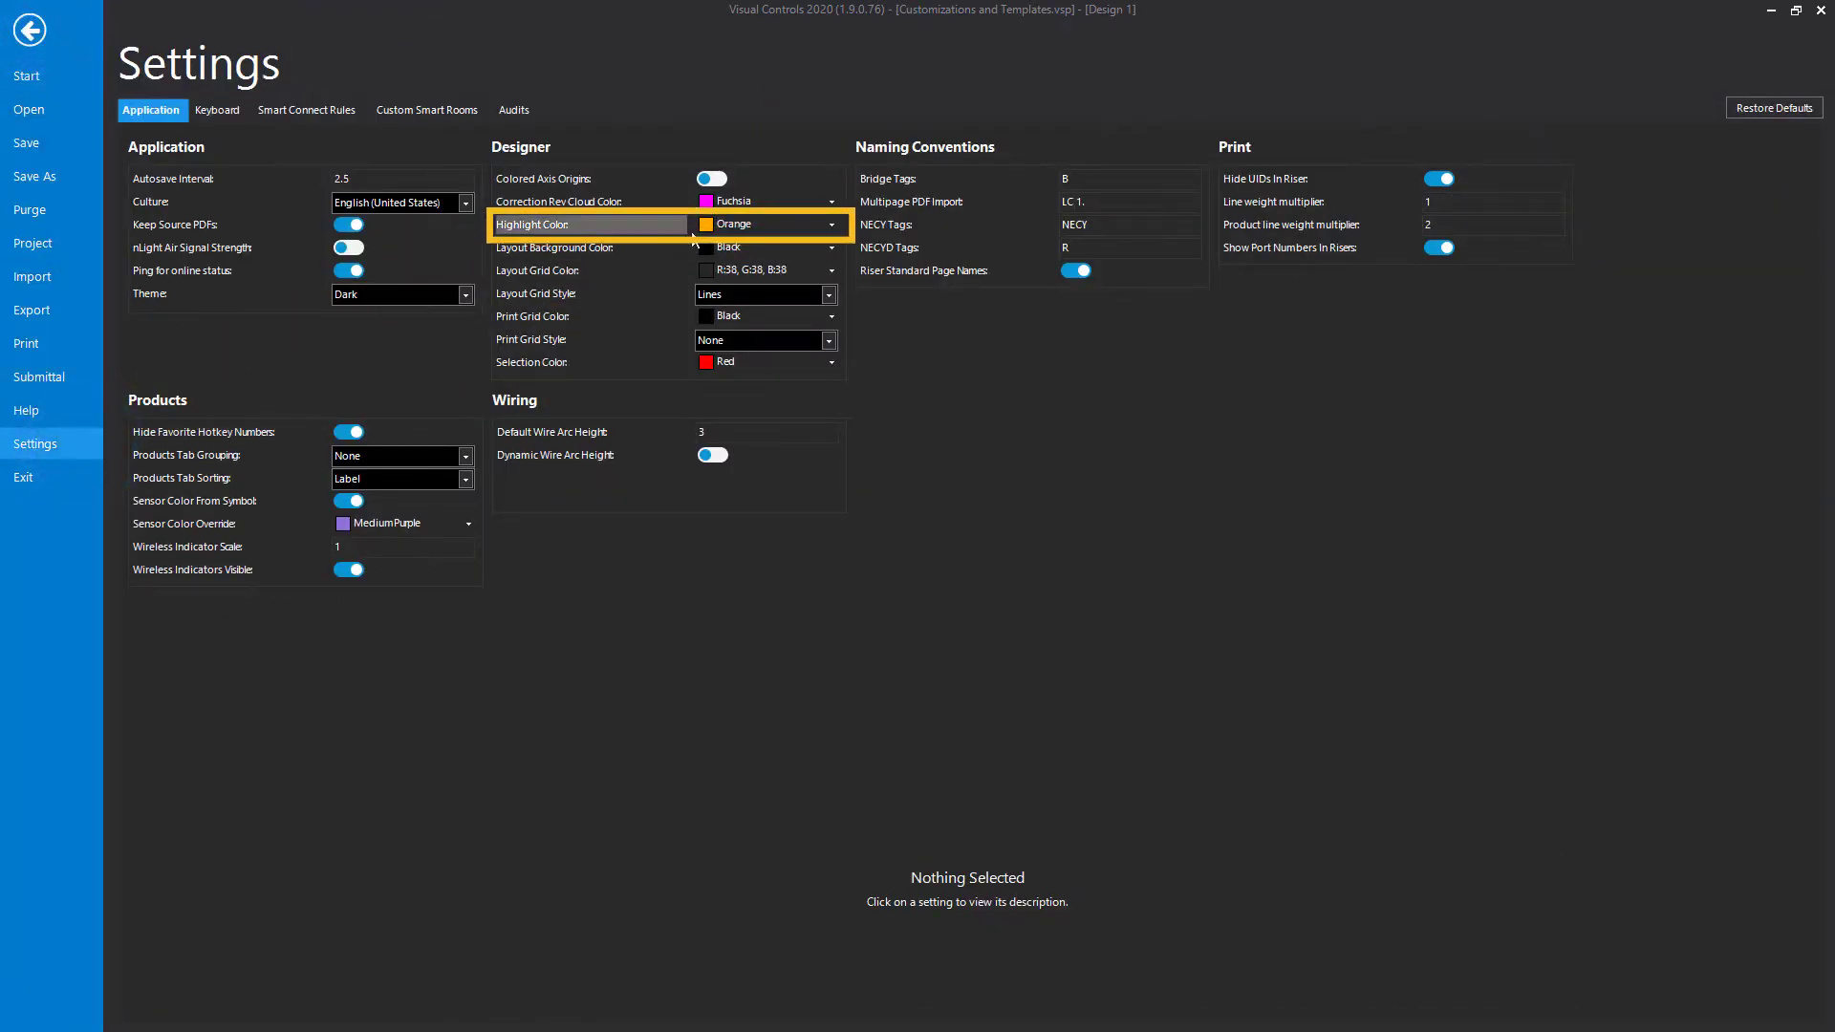
click(831, 226)
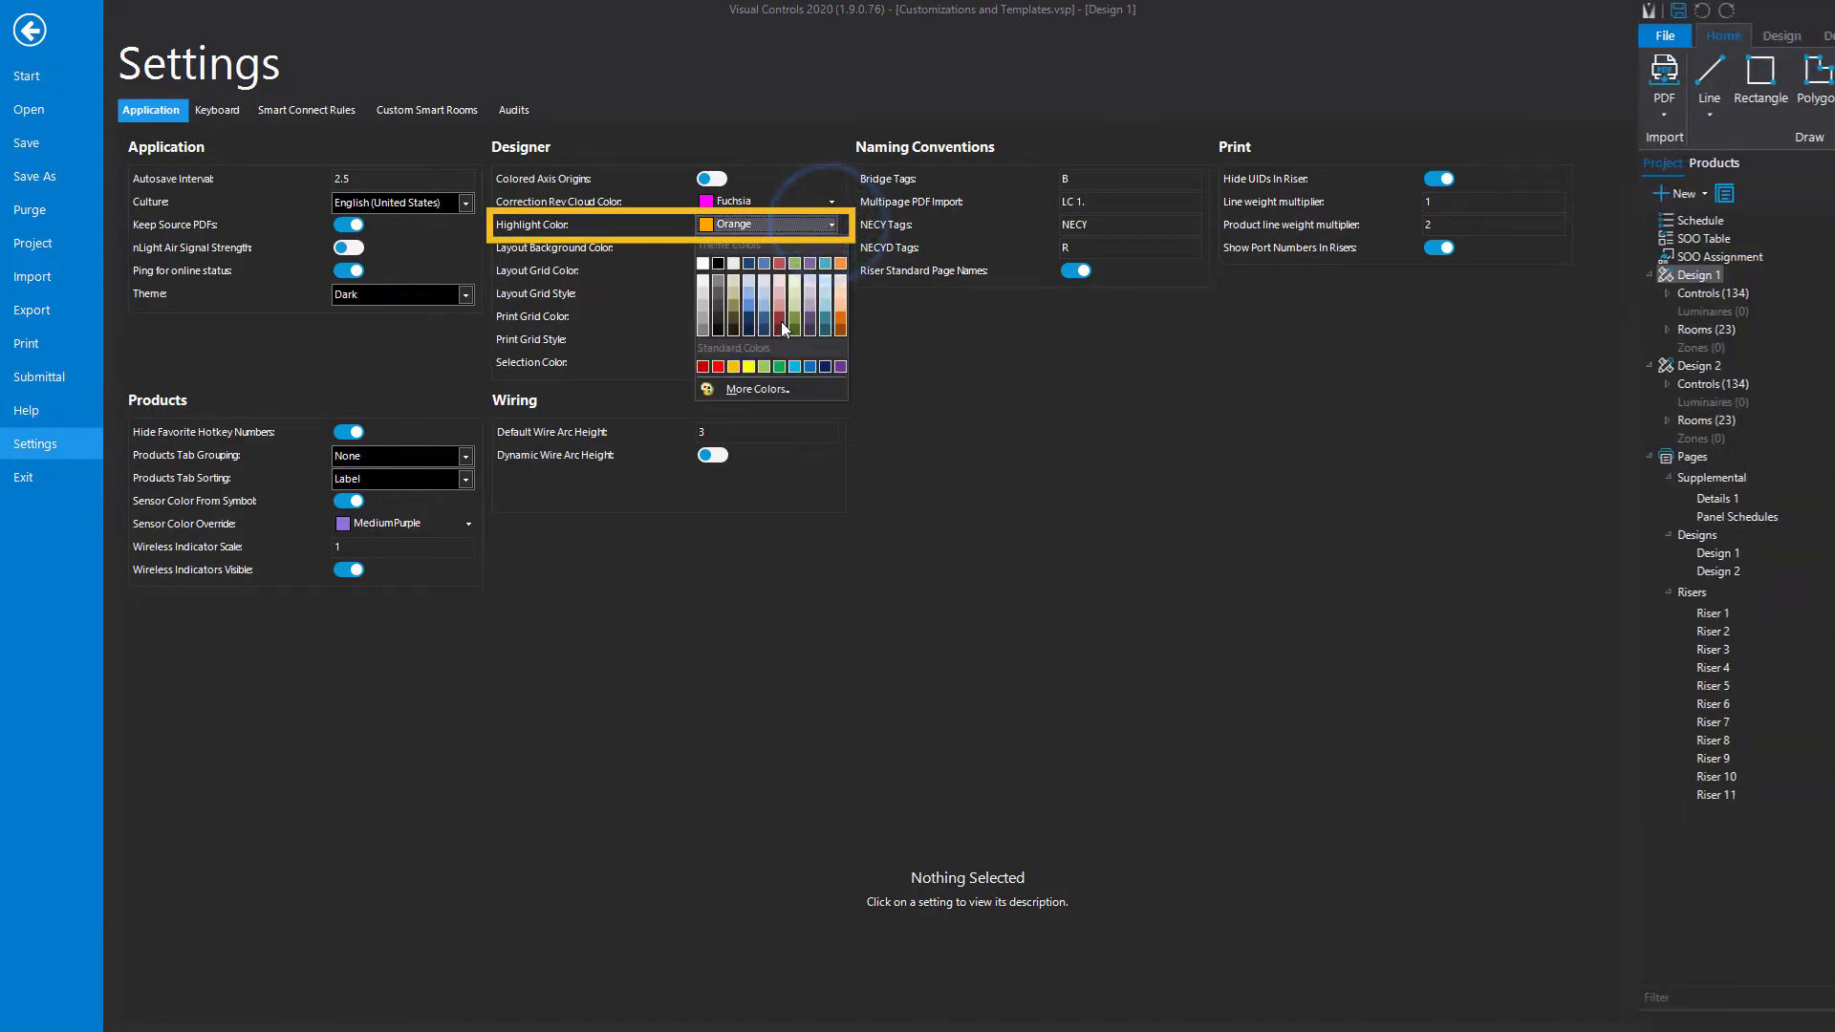
click(779, 366)
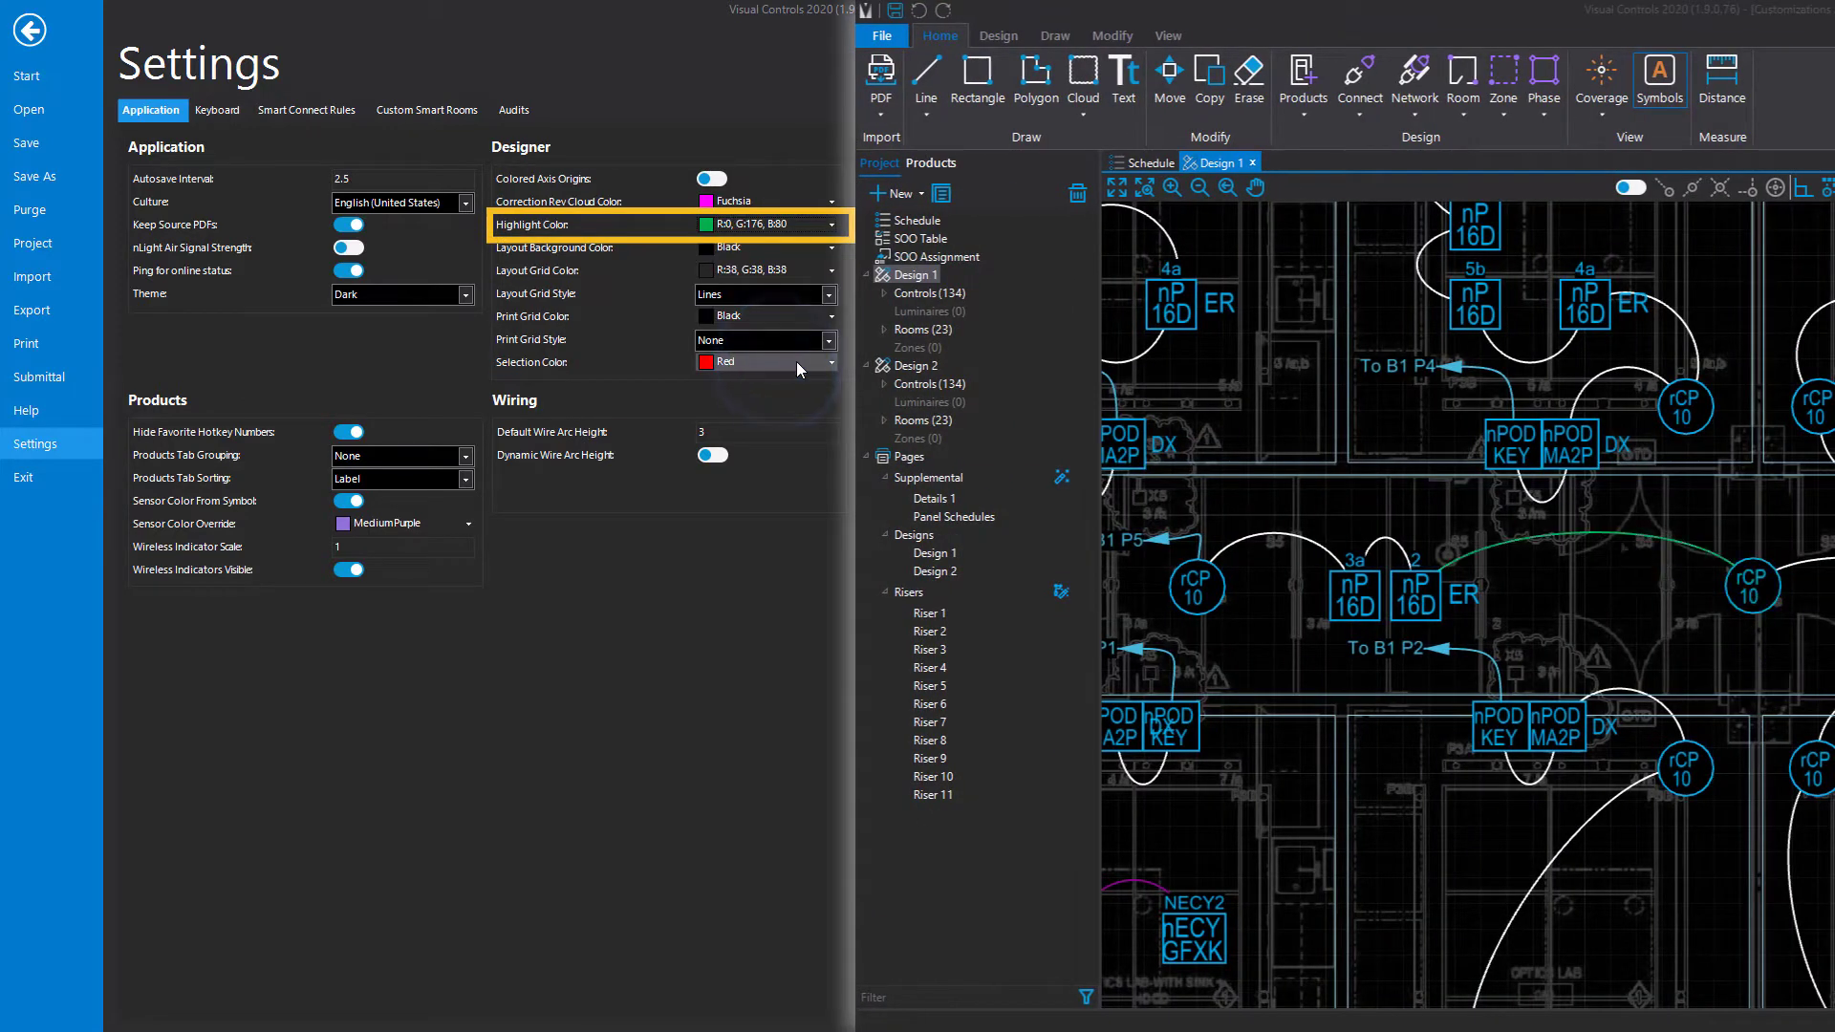
click(831, 362)
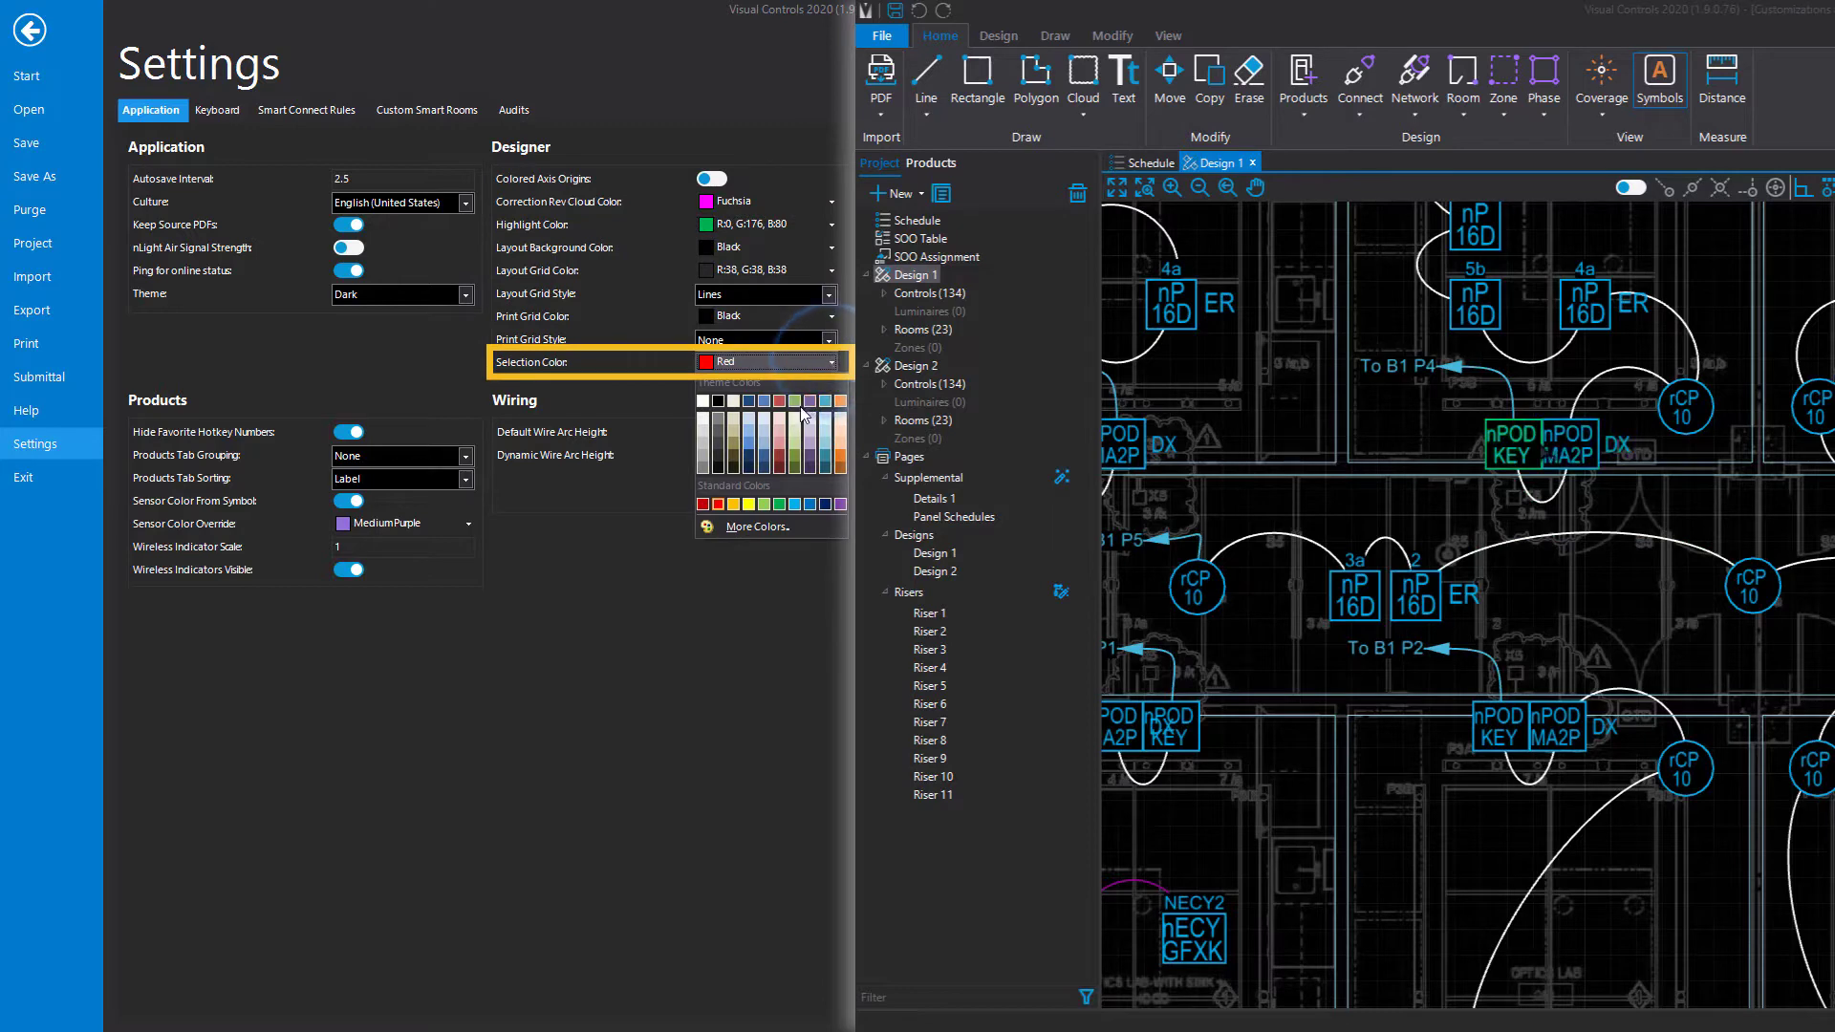
click(733, 504)
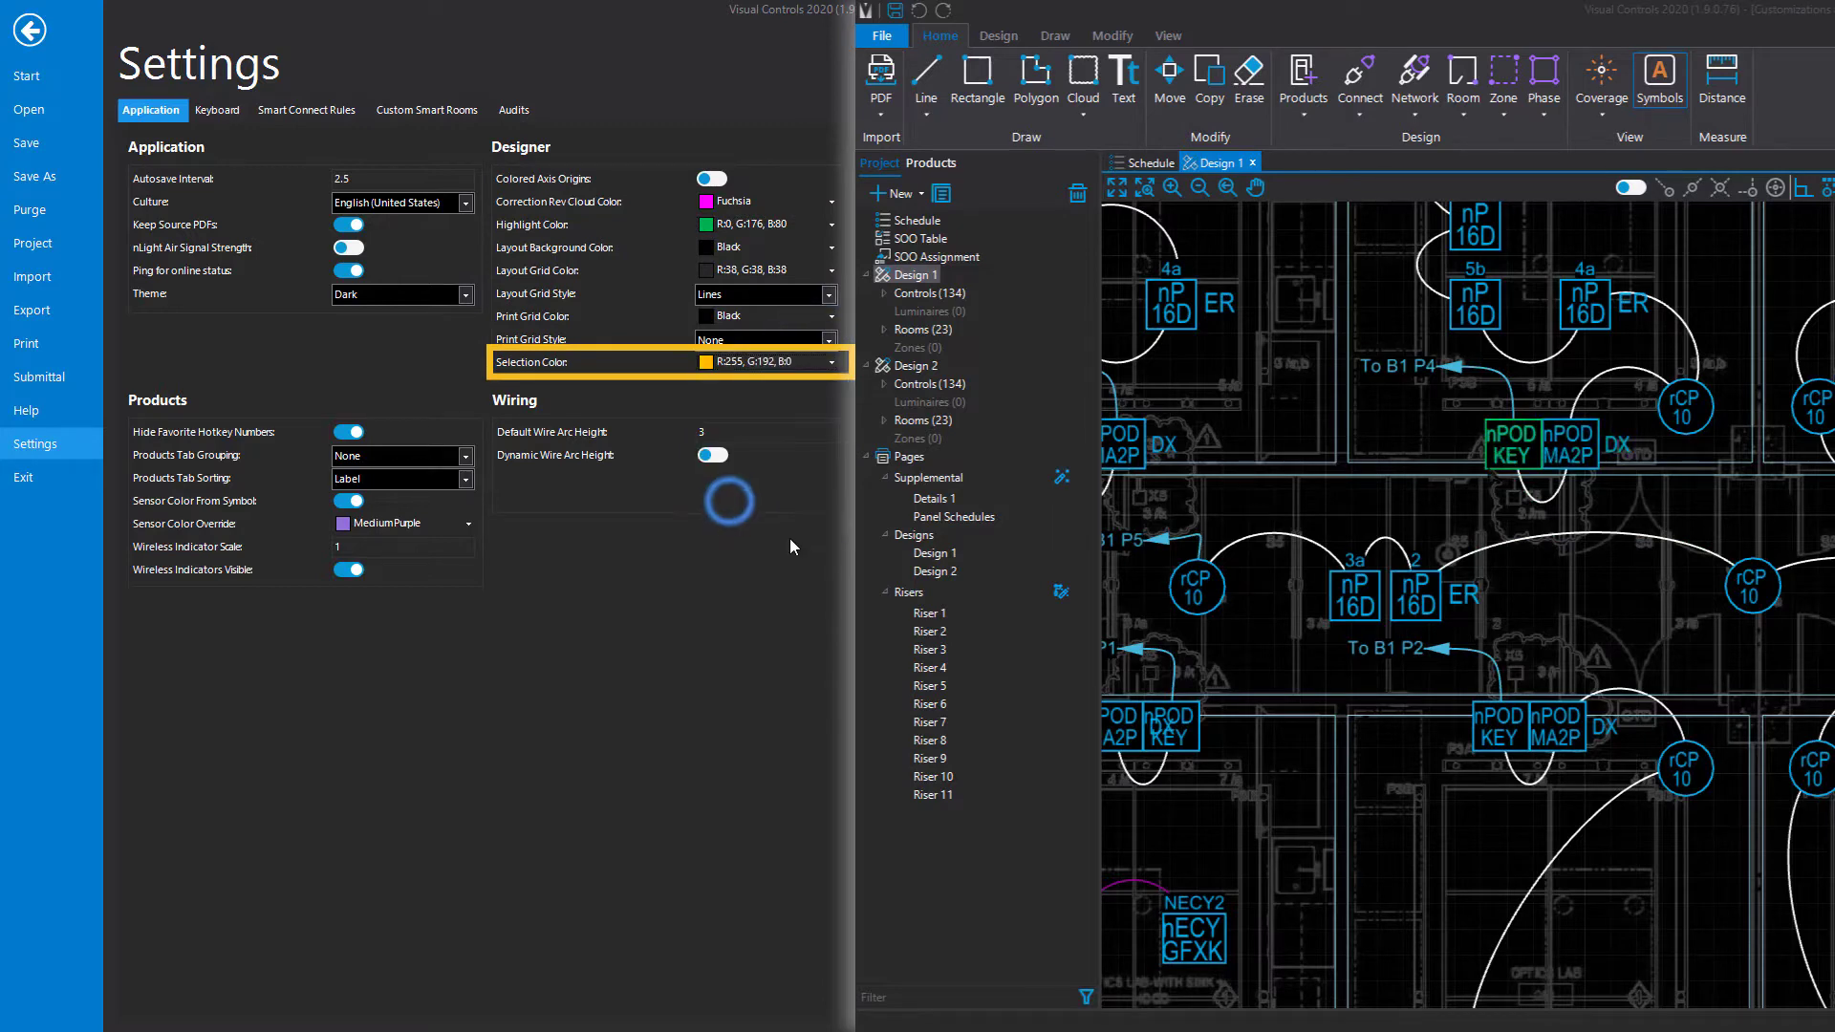
Step: Return to Design 1 and add the nPOD MA2P beside To B2 P1 to the selected devices to check the colors
click(38, 35)
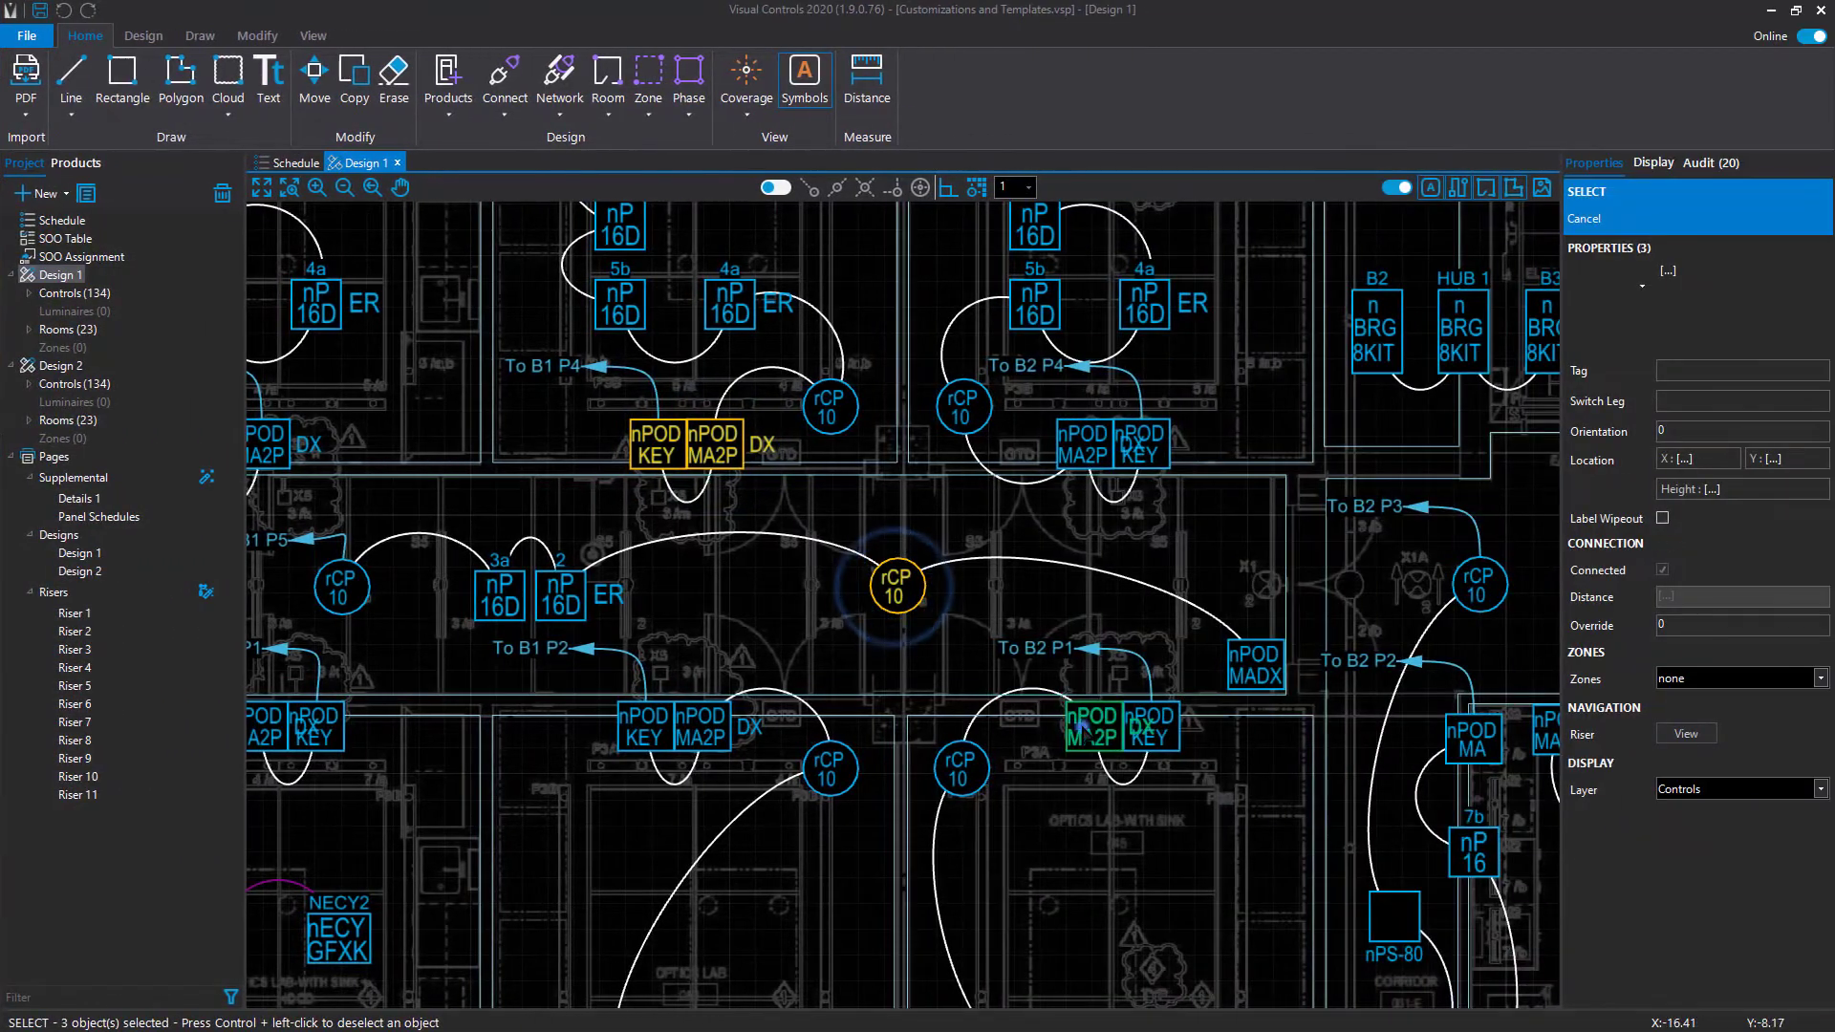
click(1092, 726)
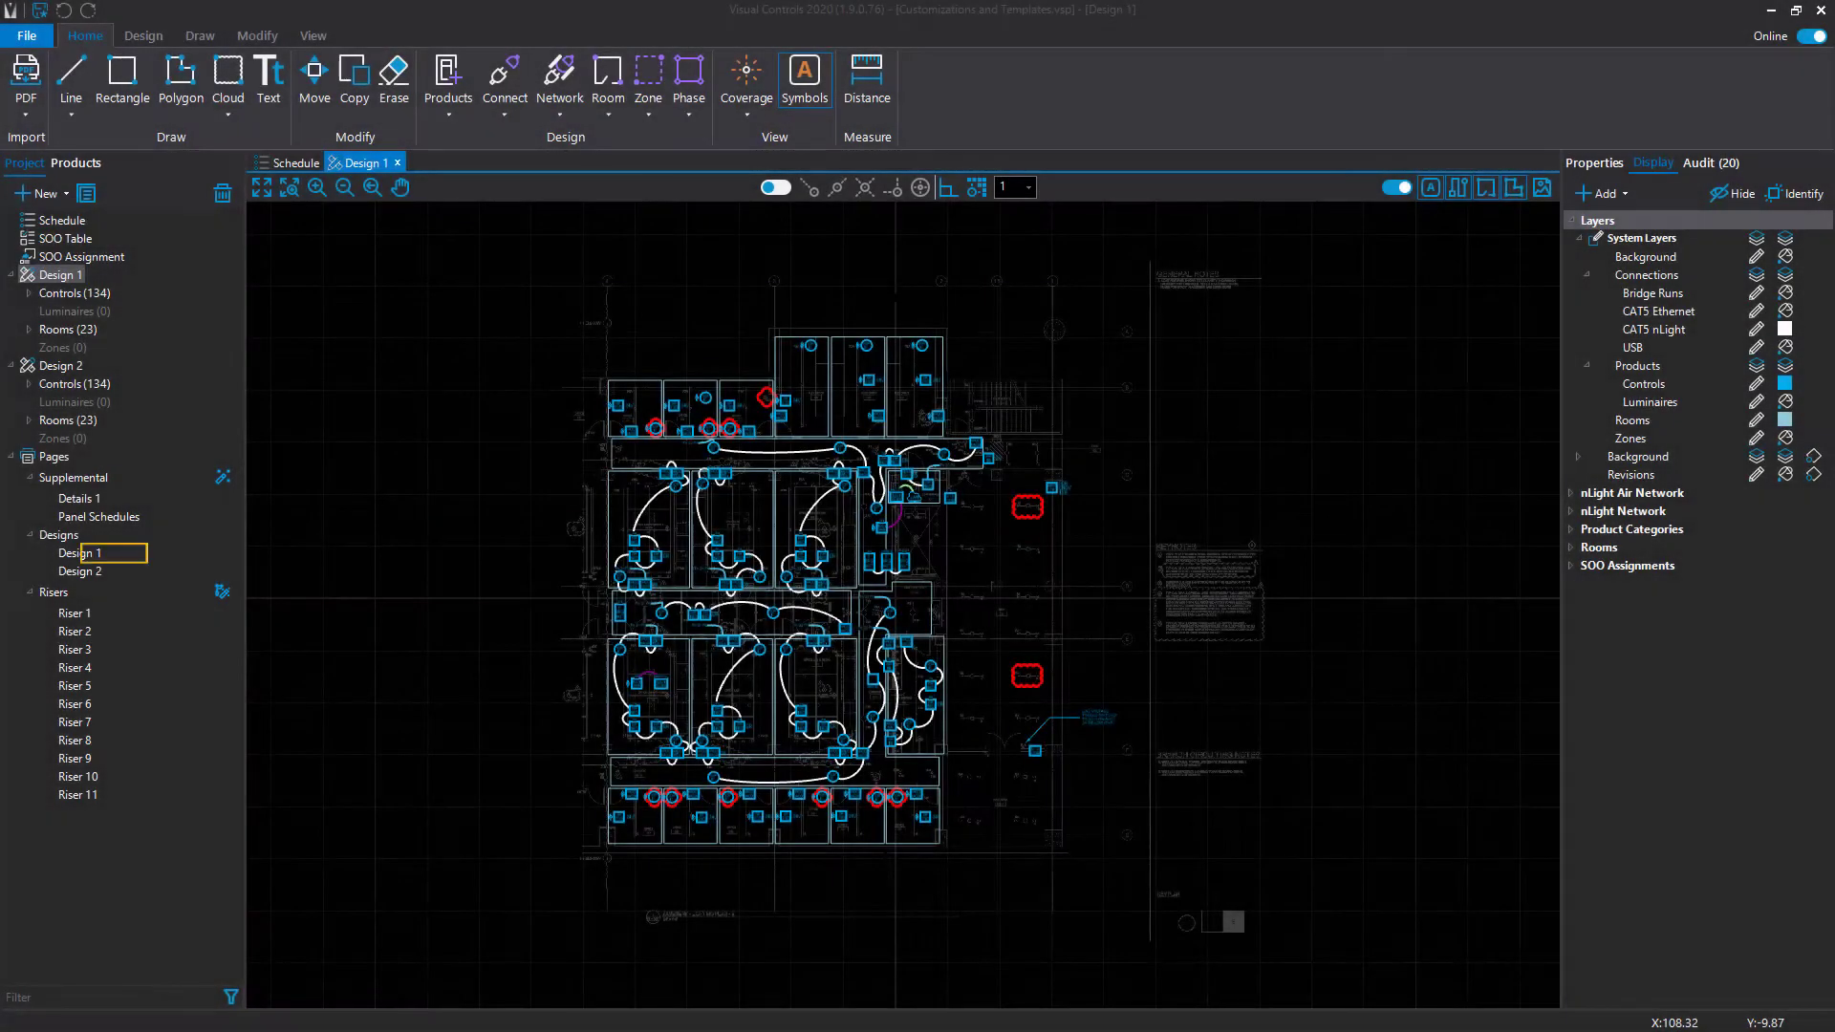
Step: Open the Design 1 print page, select its floor plan drawing and product legend to check the colors, and clear the selection
click(103, 556)
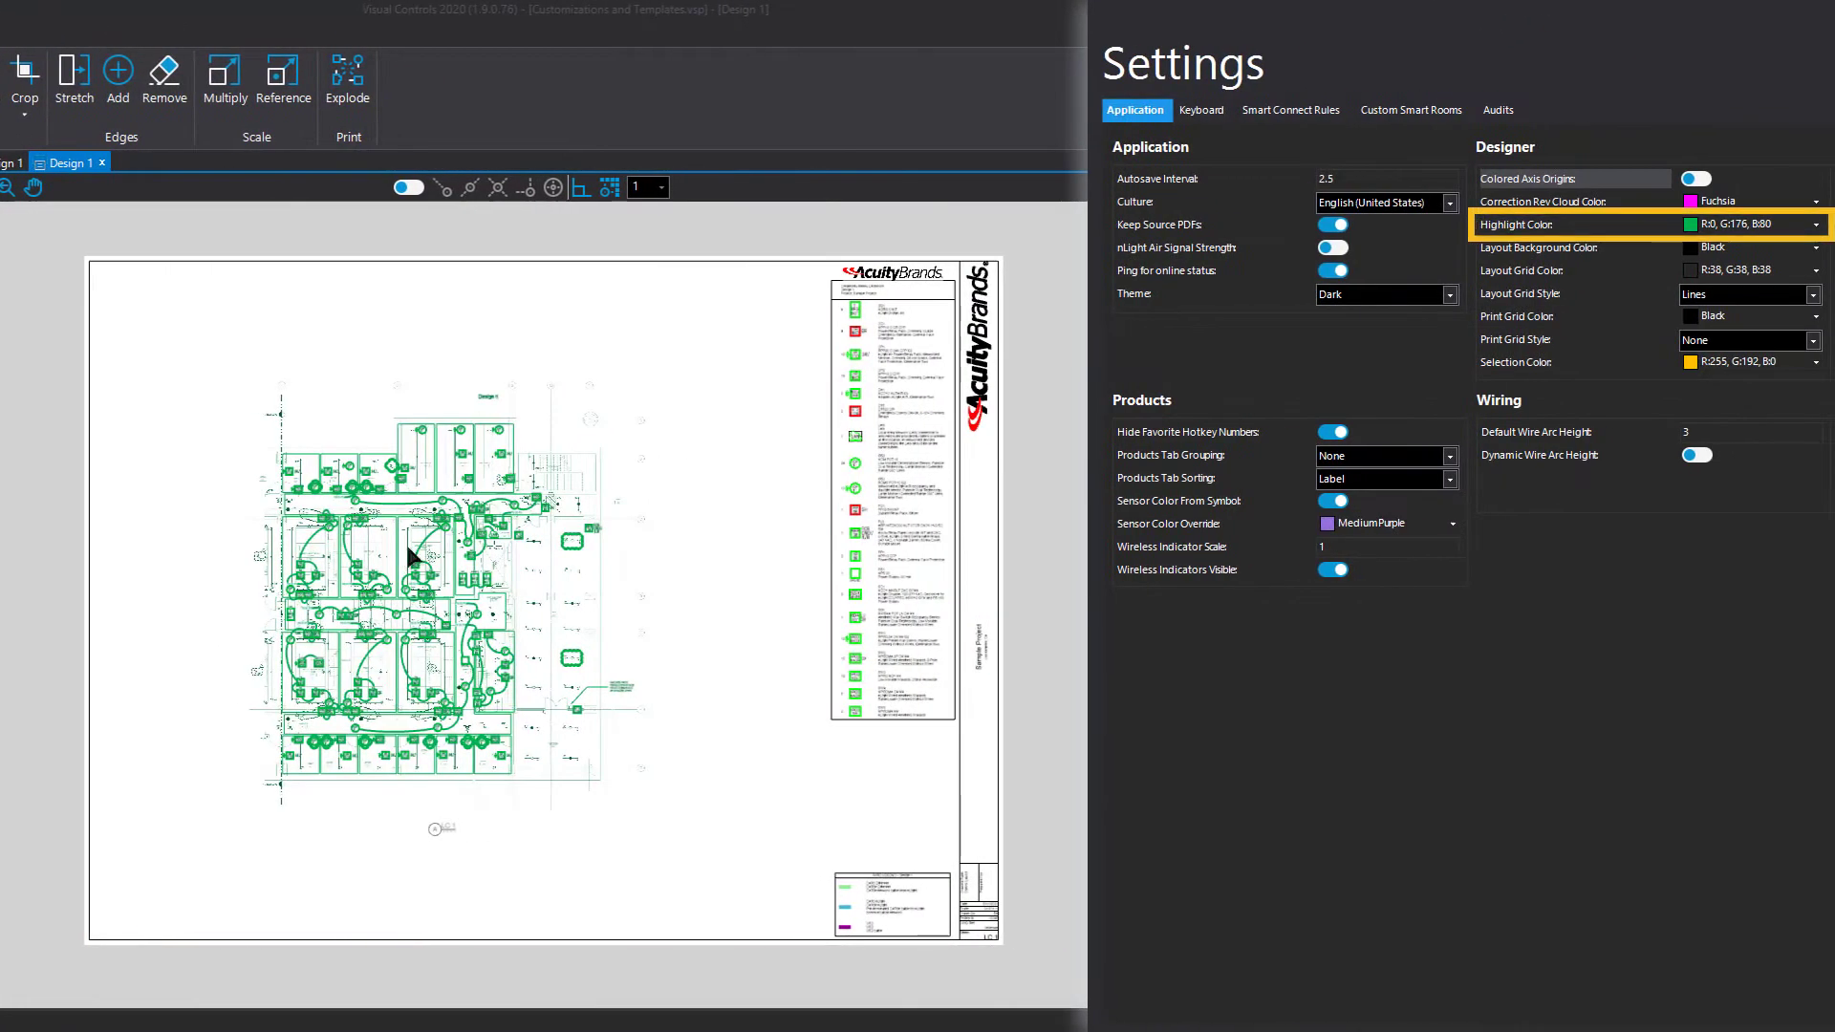
click(877, 544)
click(445, 572)
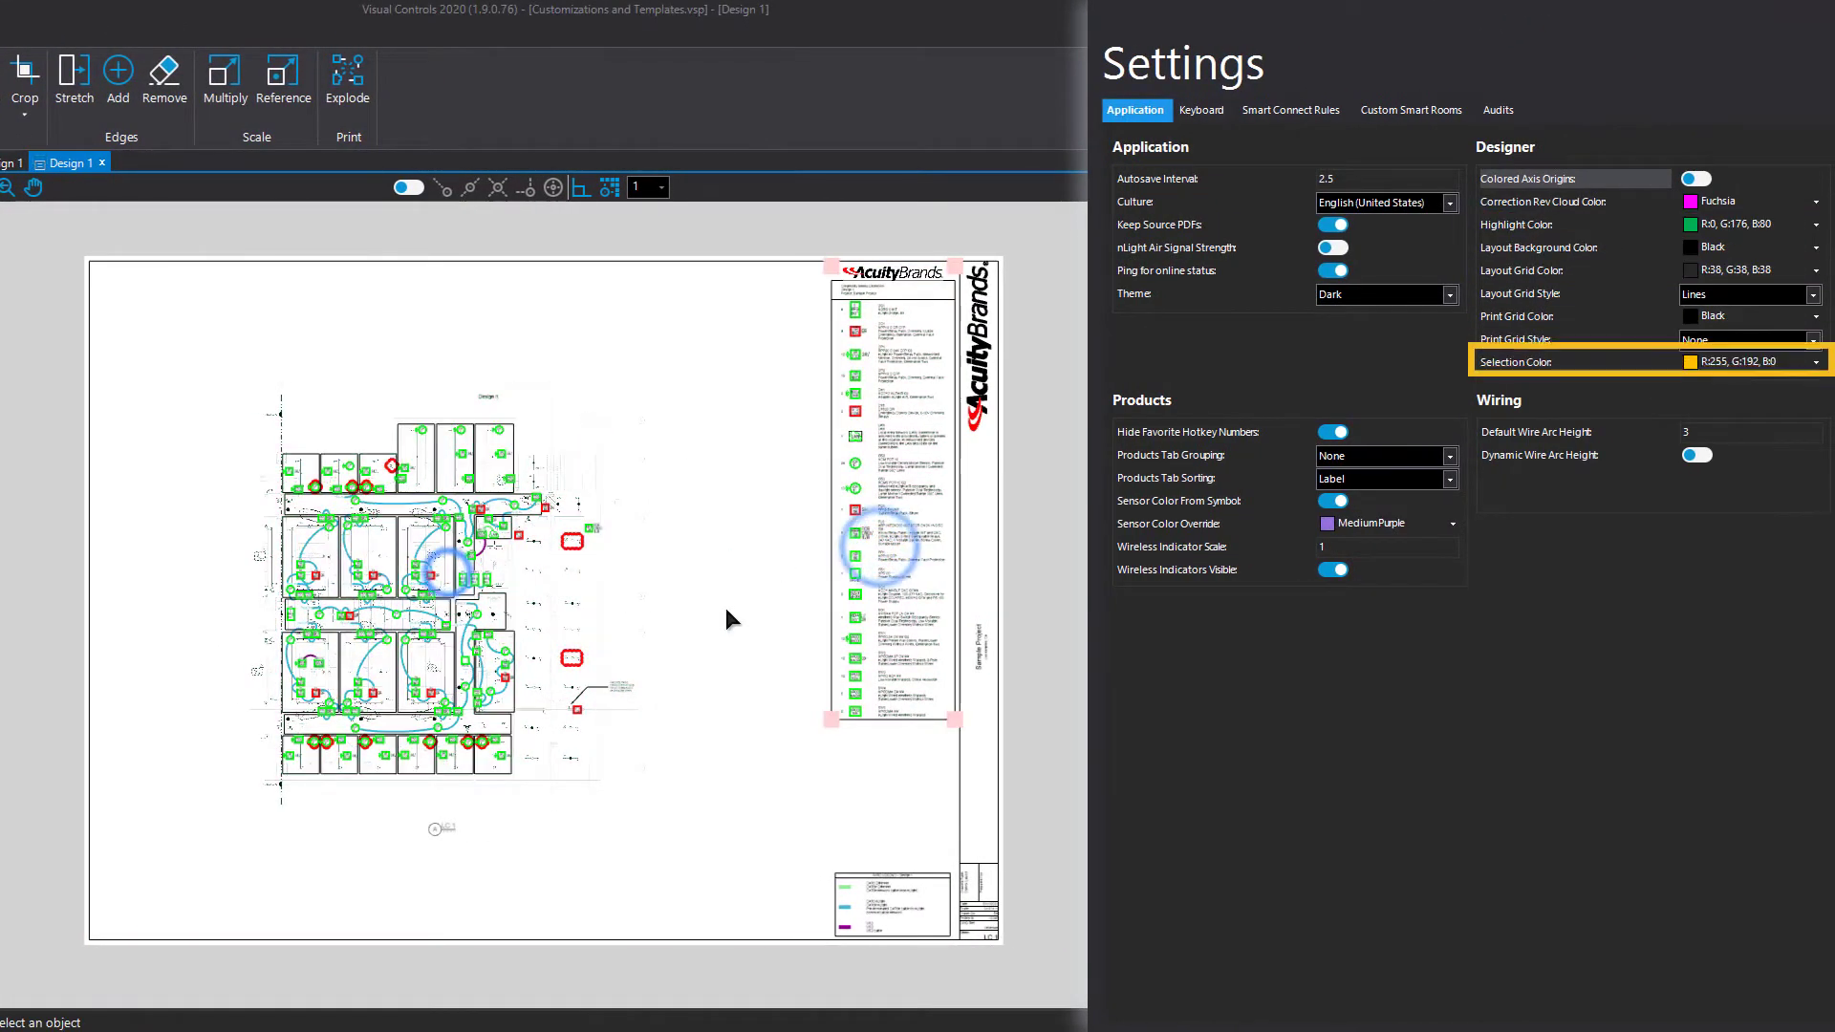
key(ctrl+a)
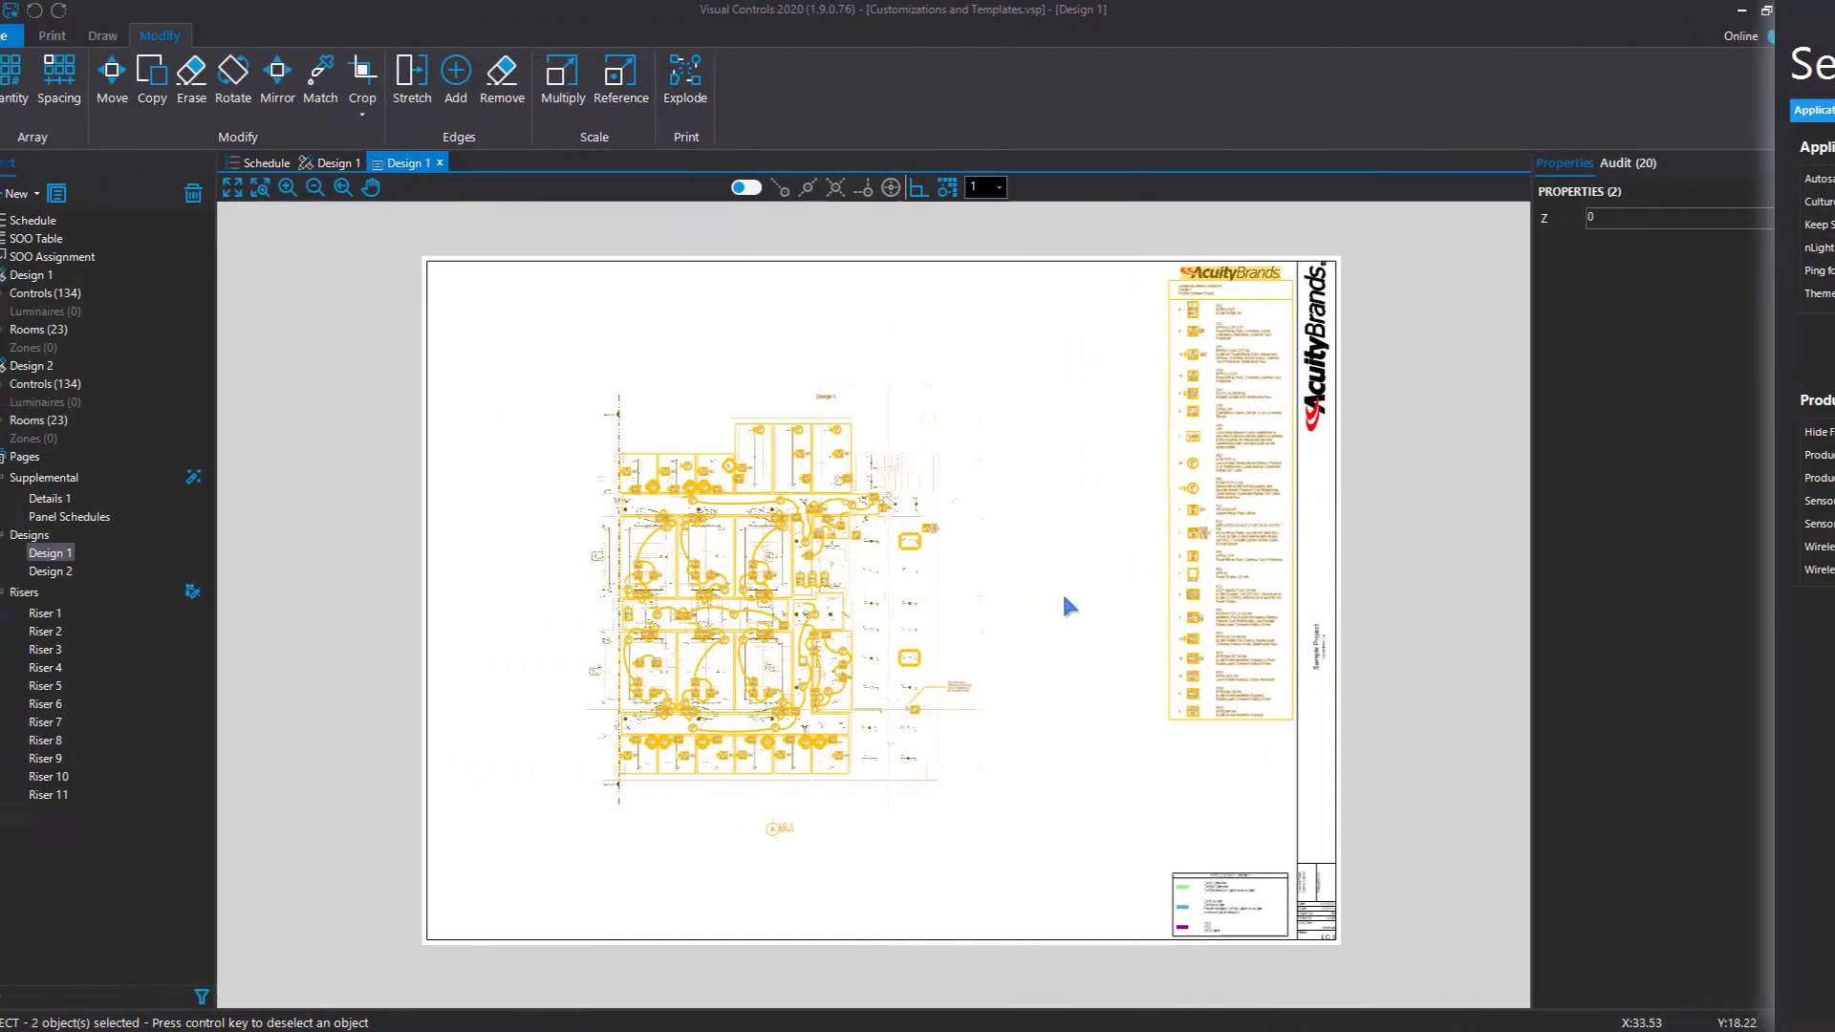
key(Escape)
Step: Select the floor plan drawing on the Design 1 print page and set its Controls layer color to standard light blue
click(808, 451)
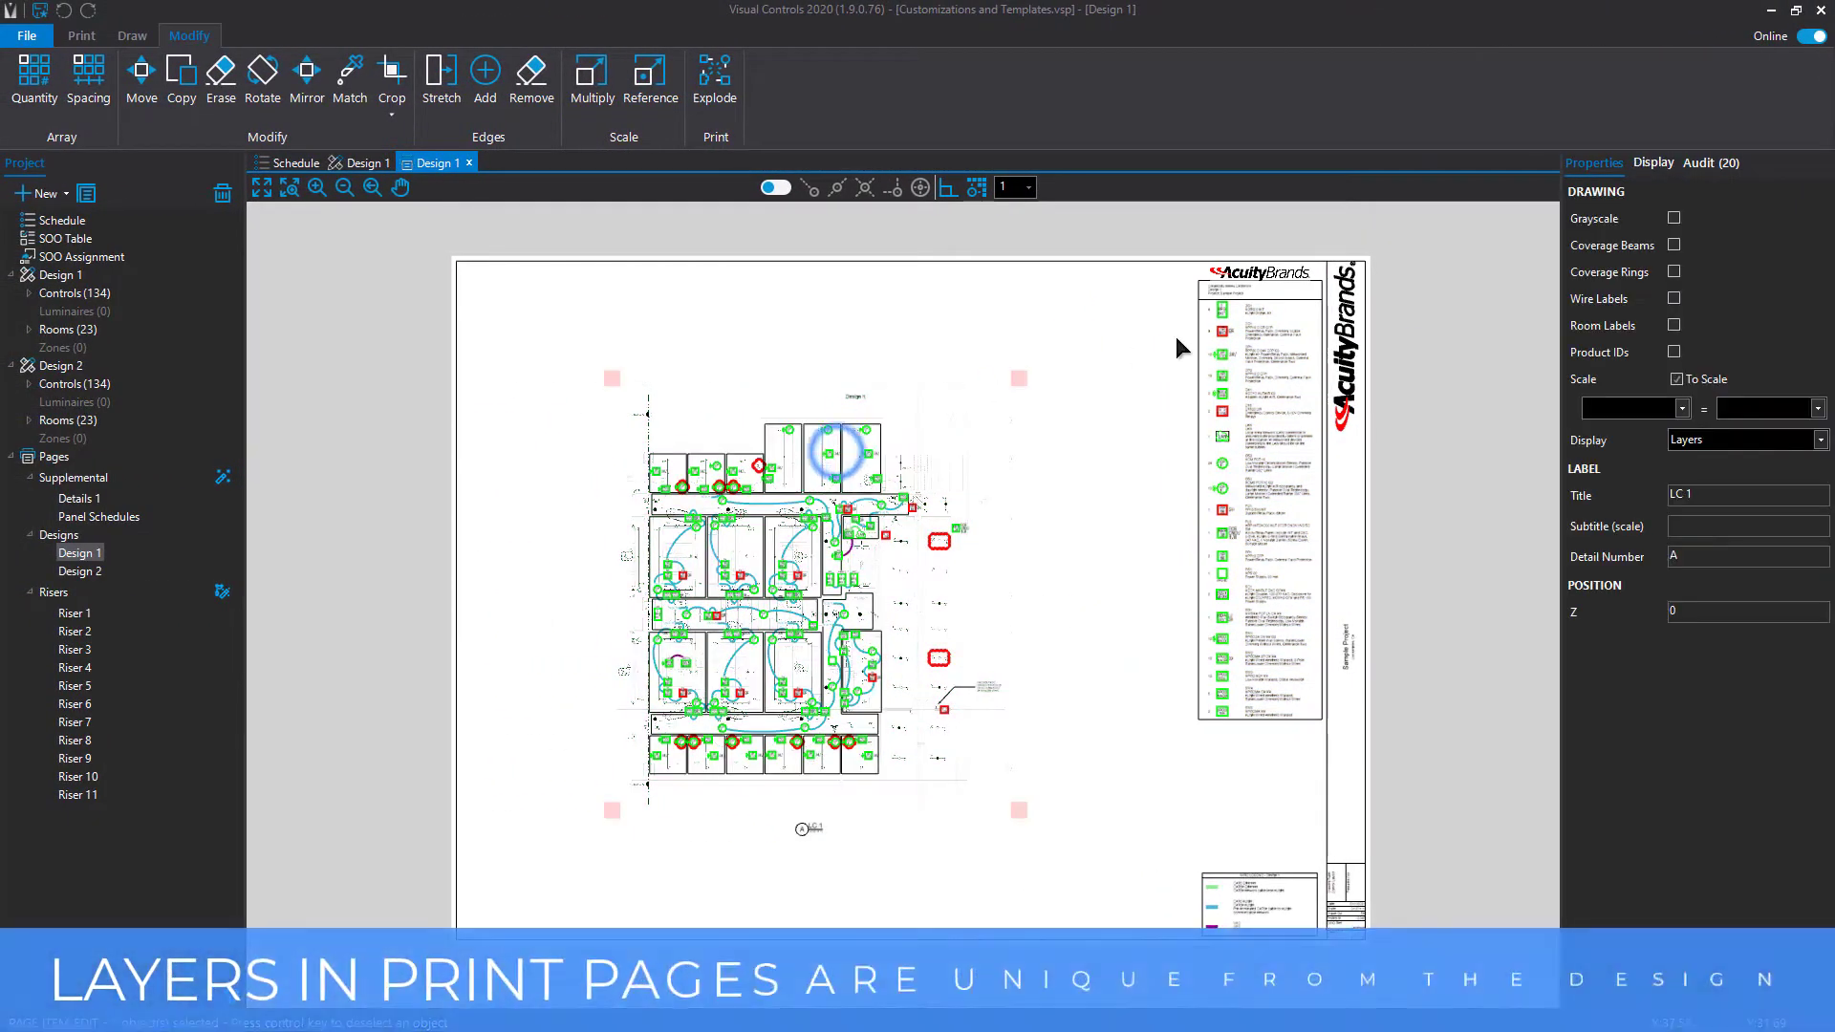
click(1652, 164)
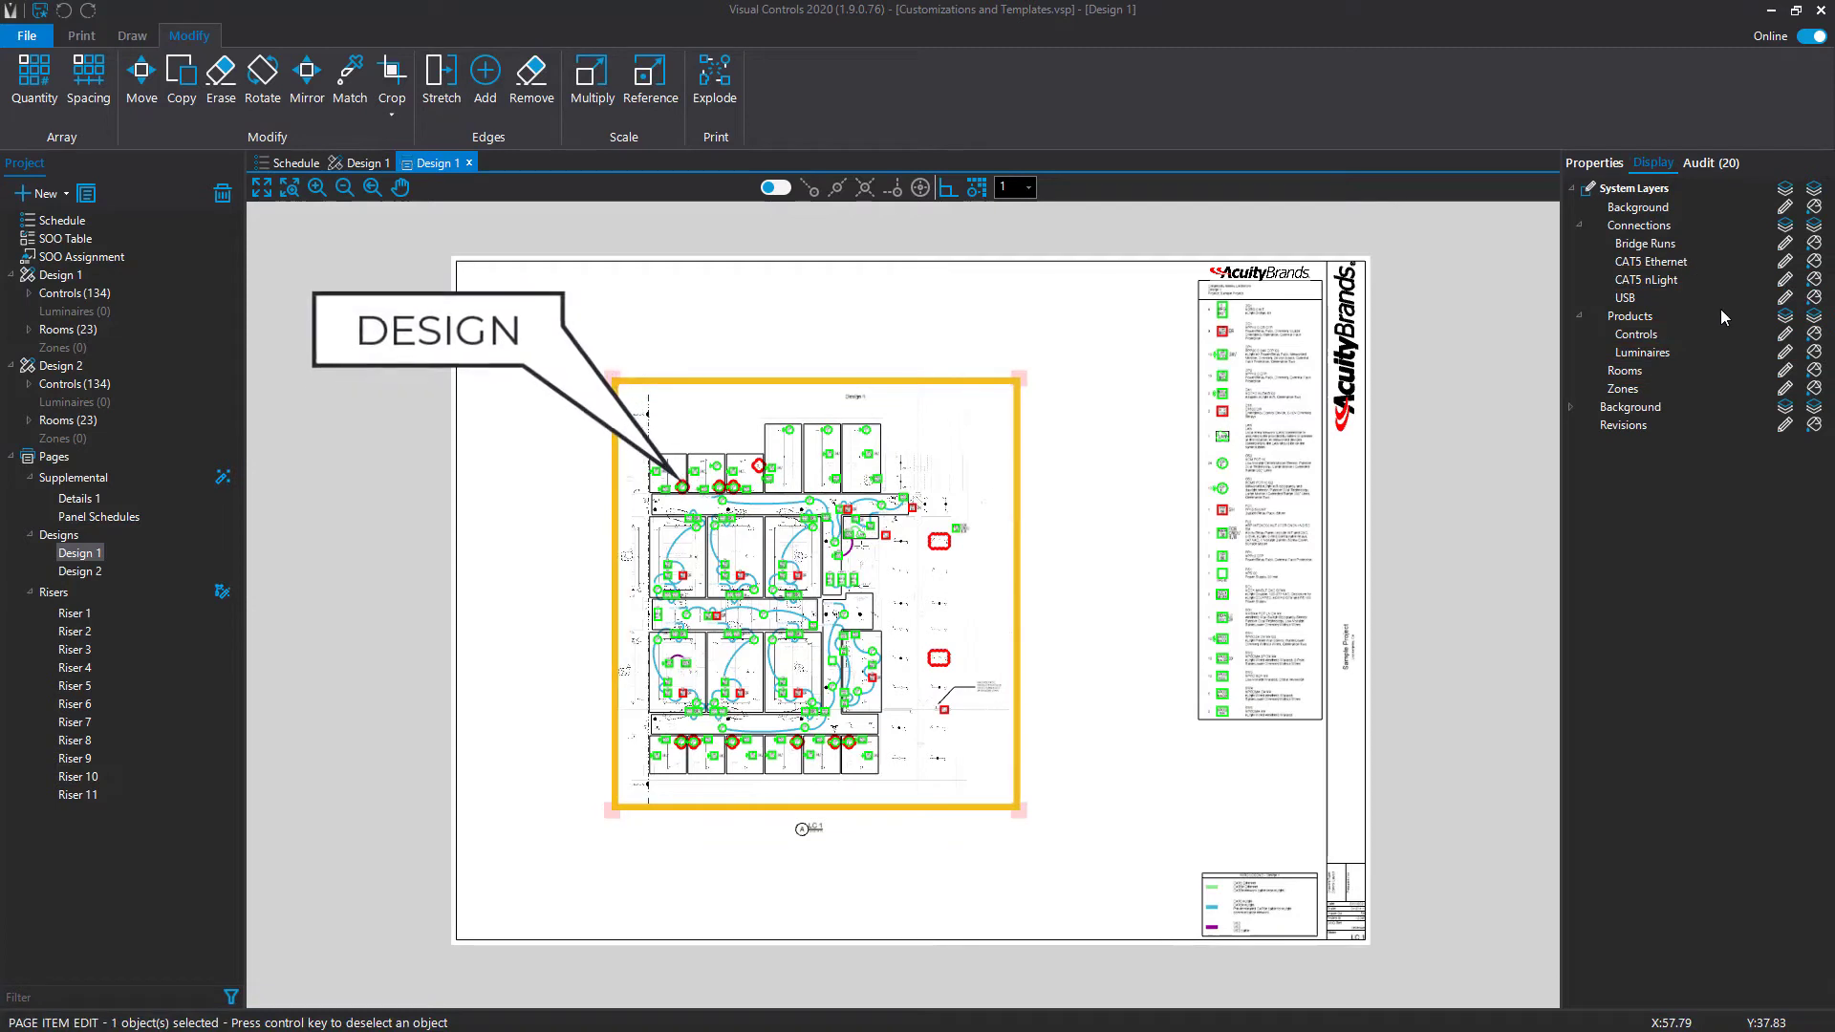
click(1815, 335)
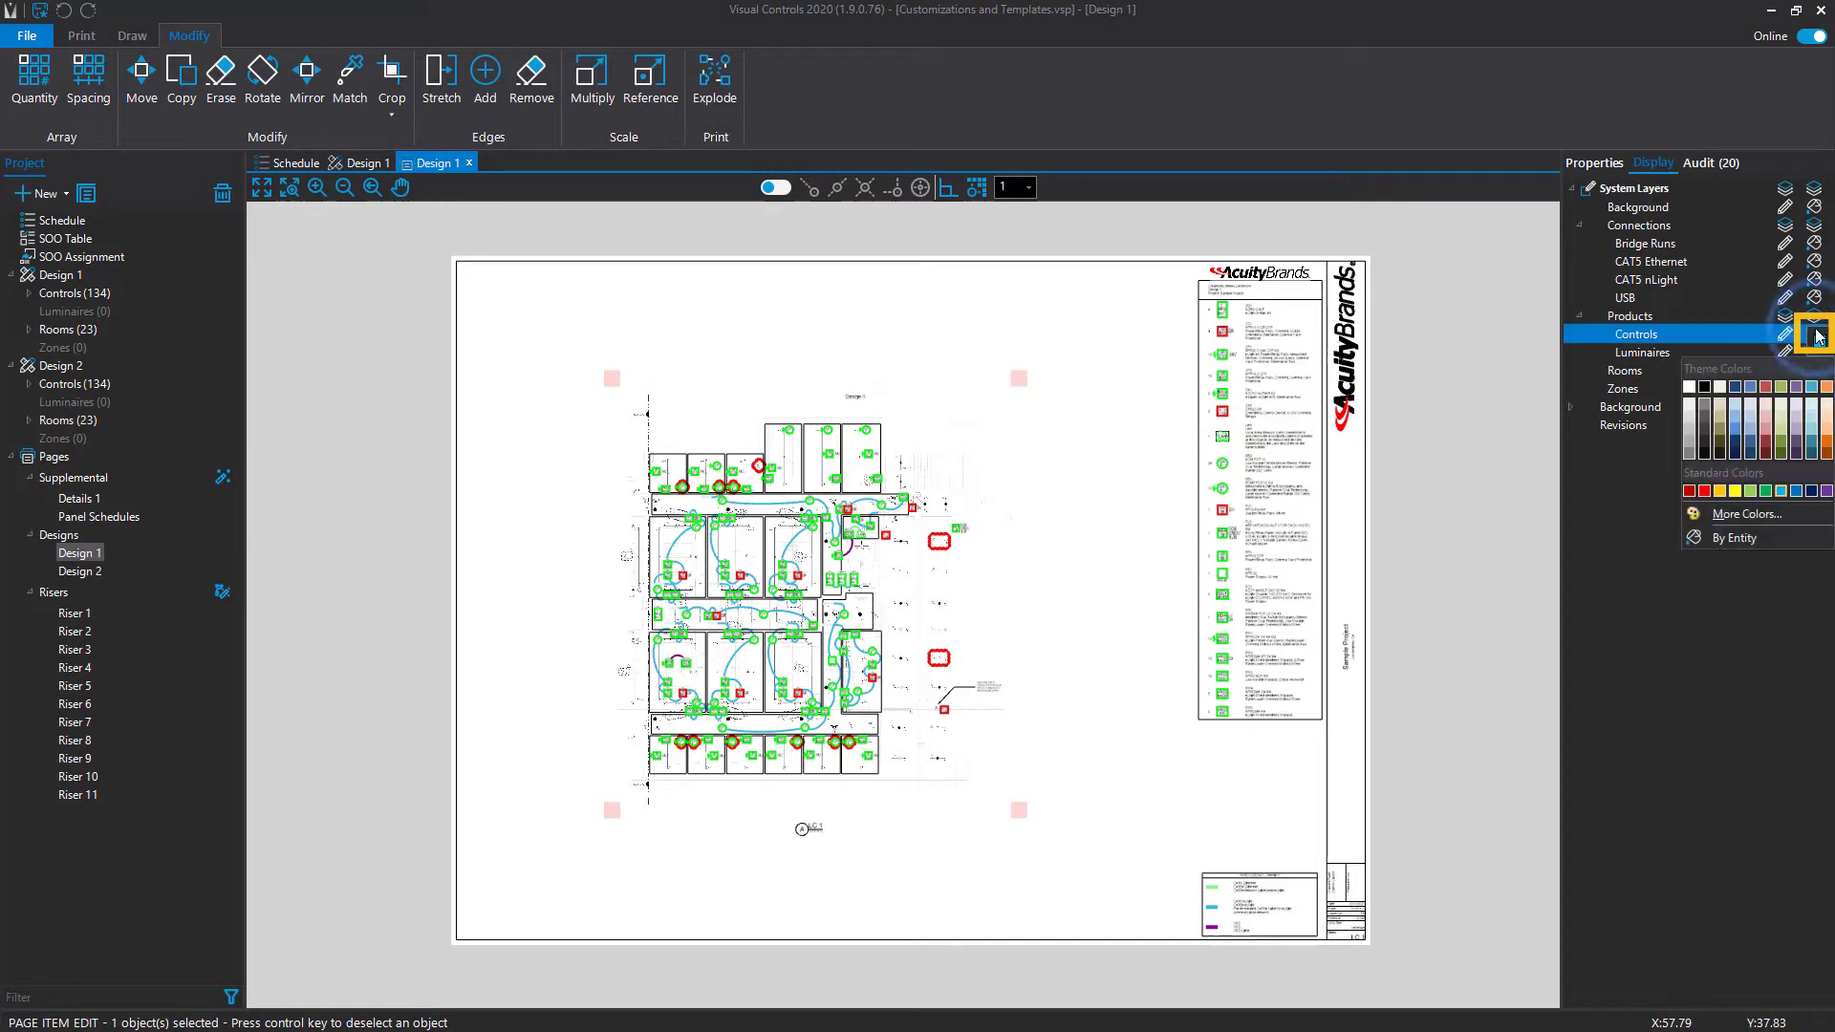
click(1781, 491)
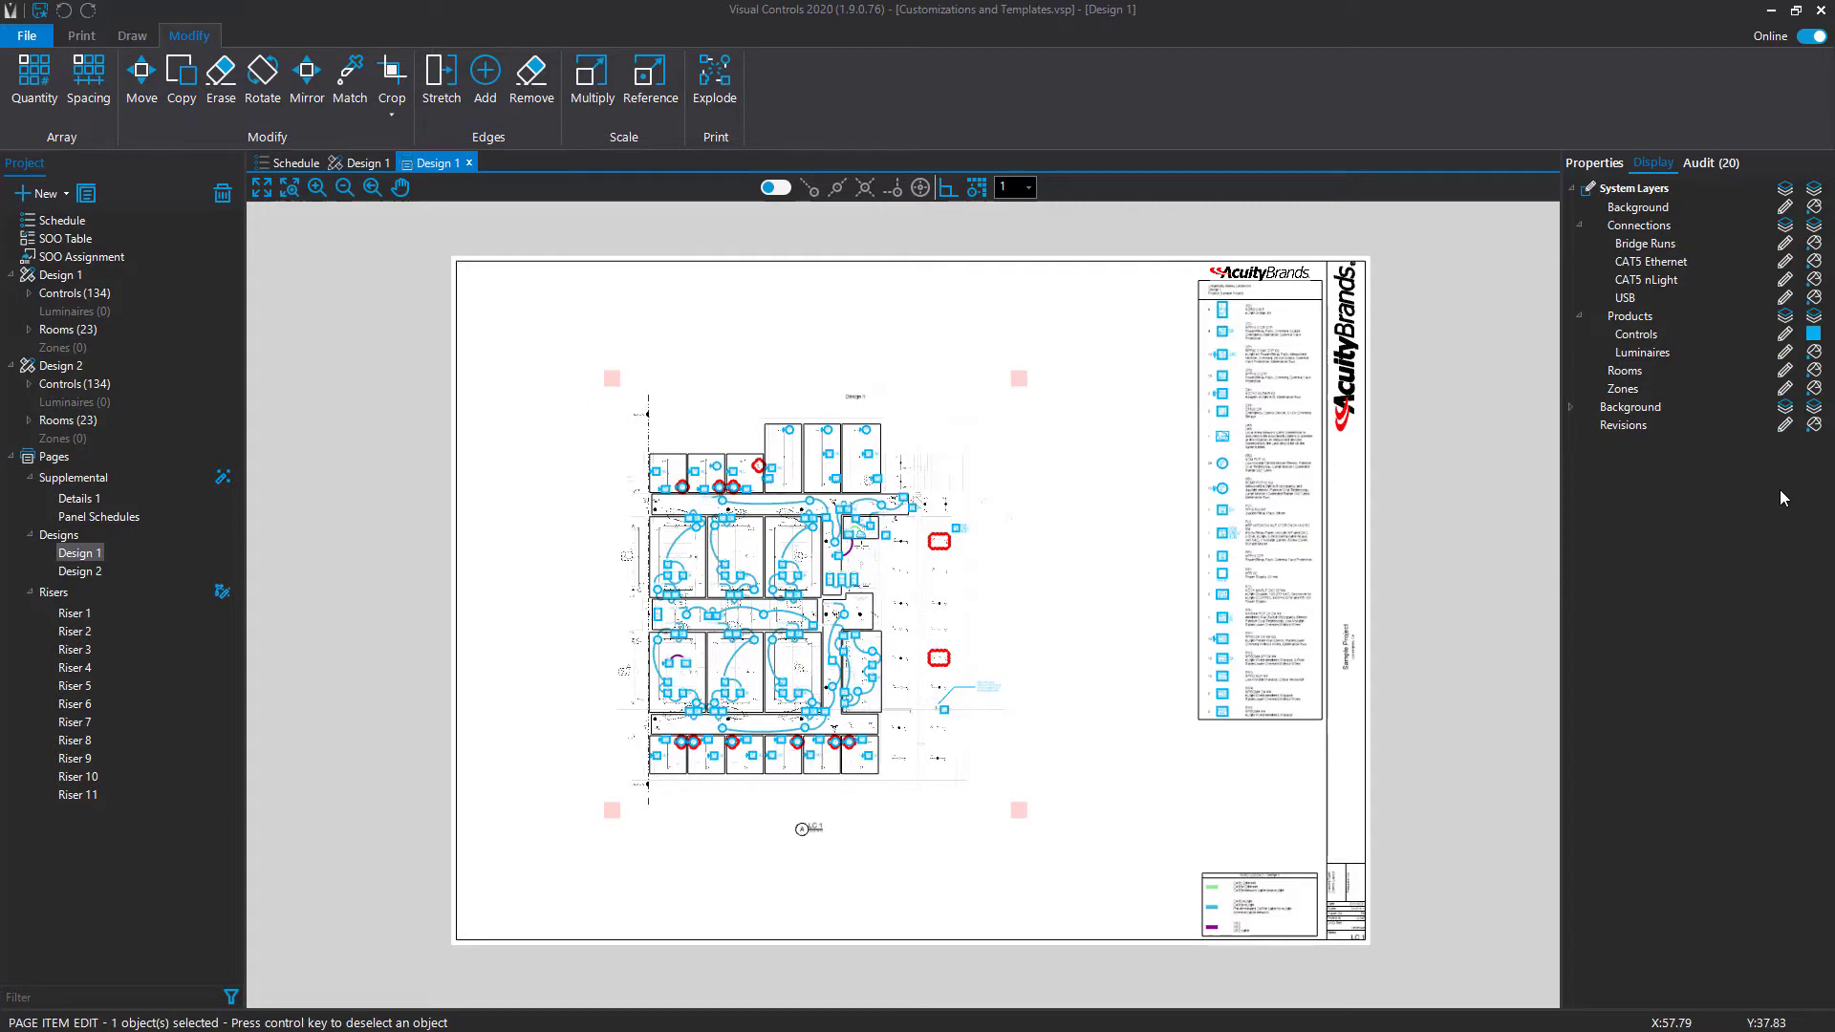
Step: Set the drawing's CAT5 nLight connection layer color to standard red and clear the selection
click(1815, 279)
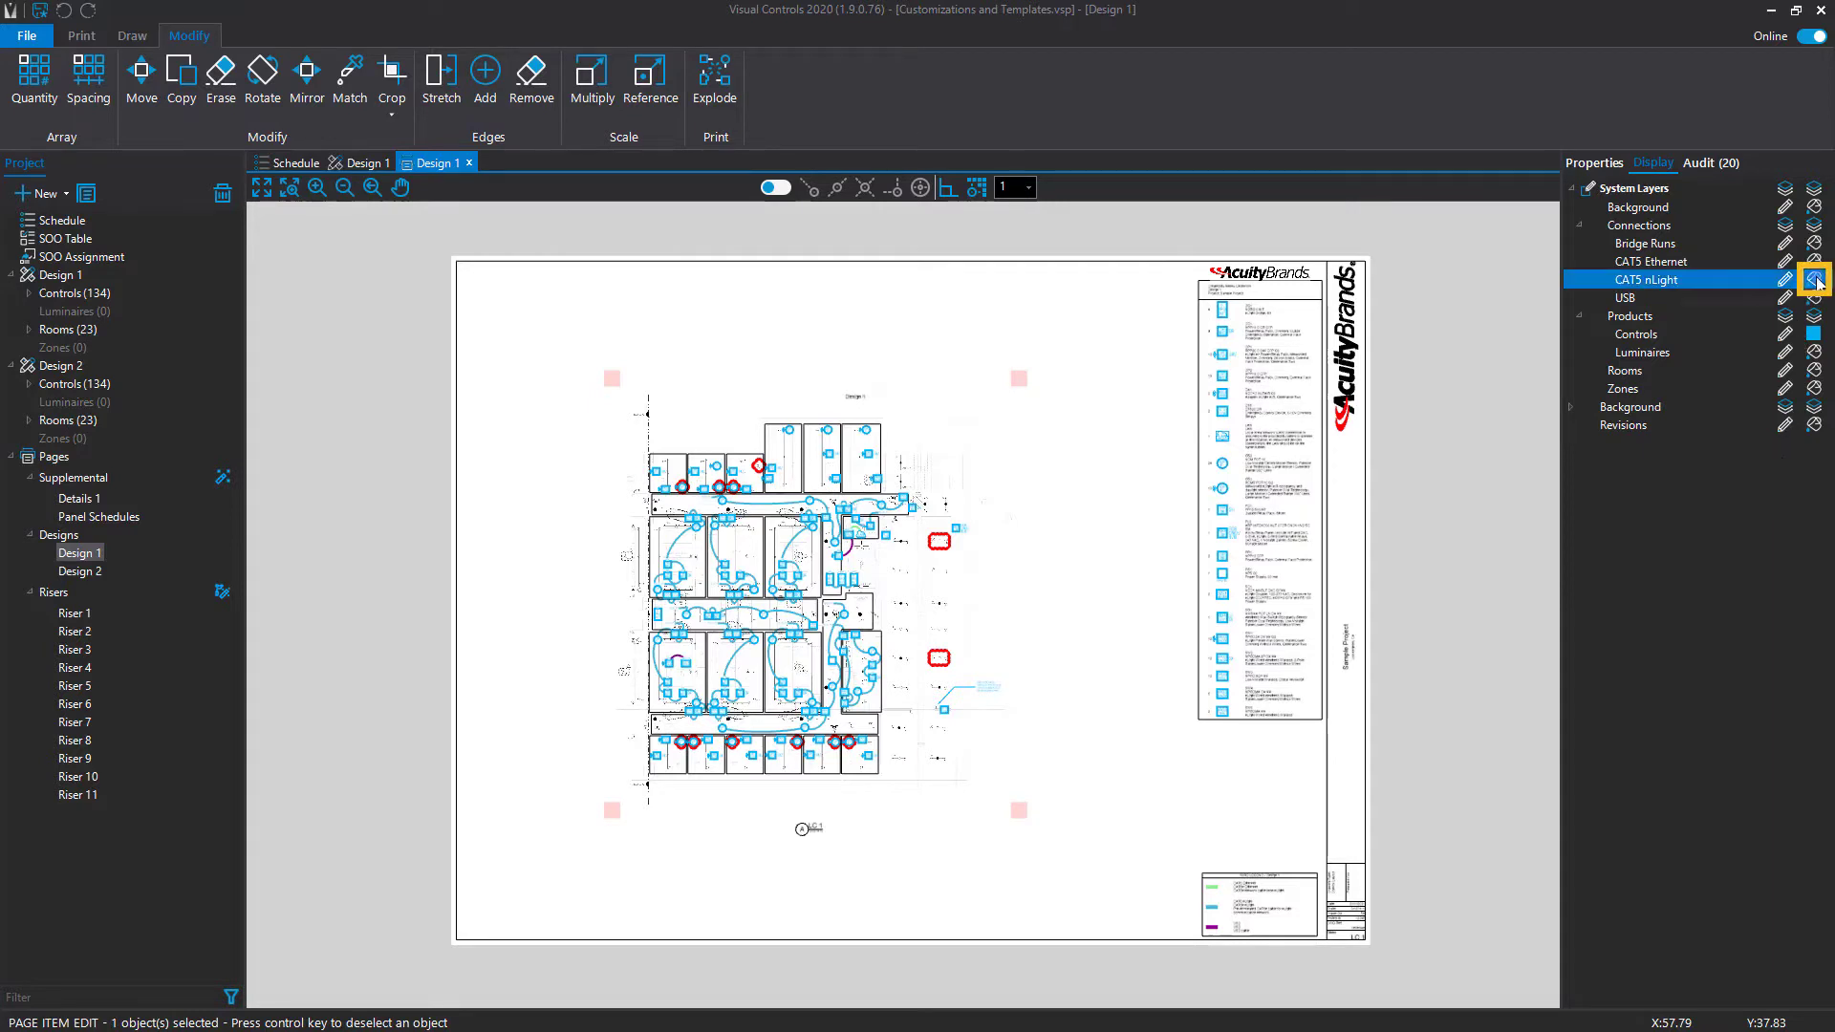
click(1815, 280)
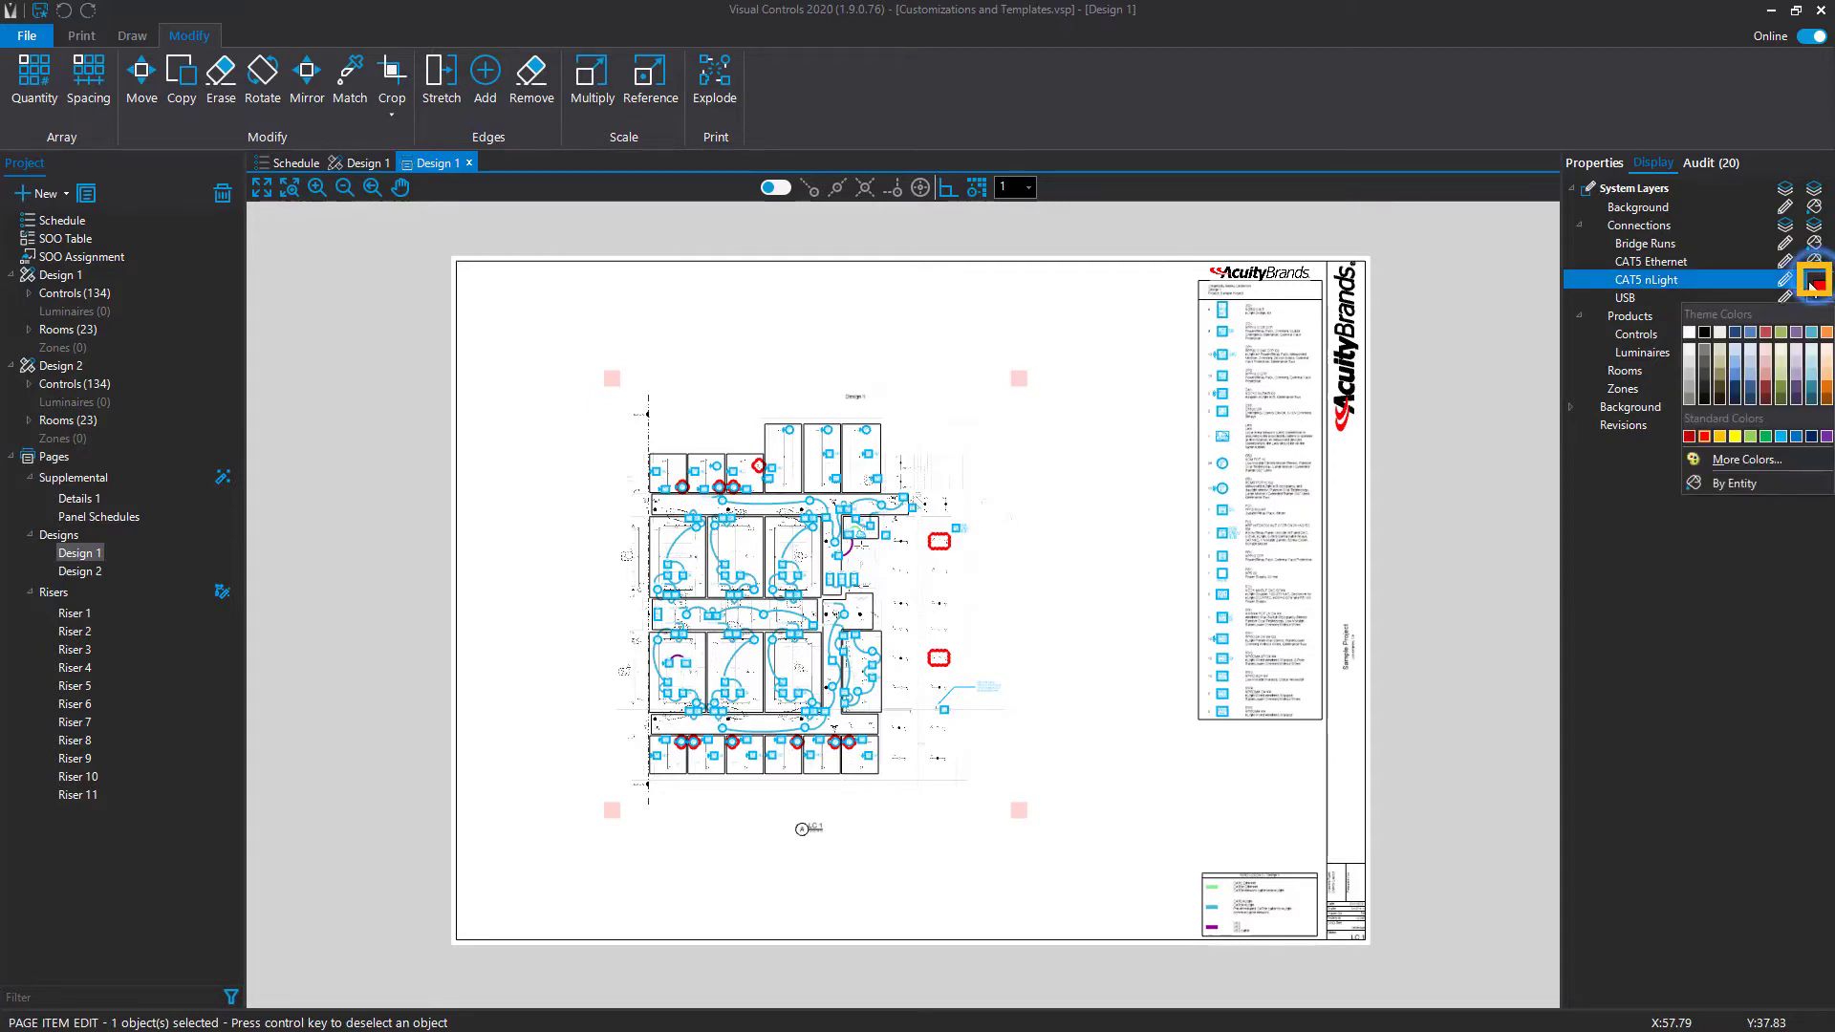
click(1705, 437)
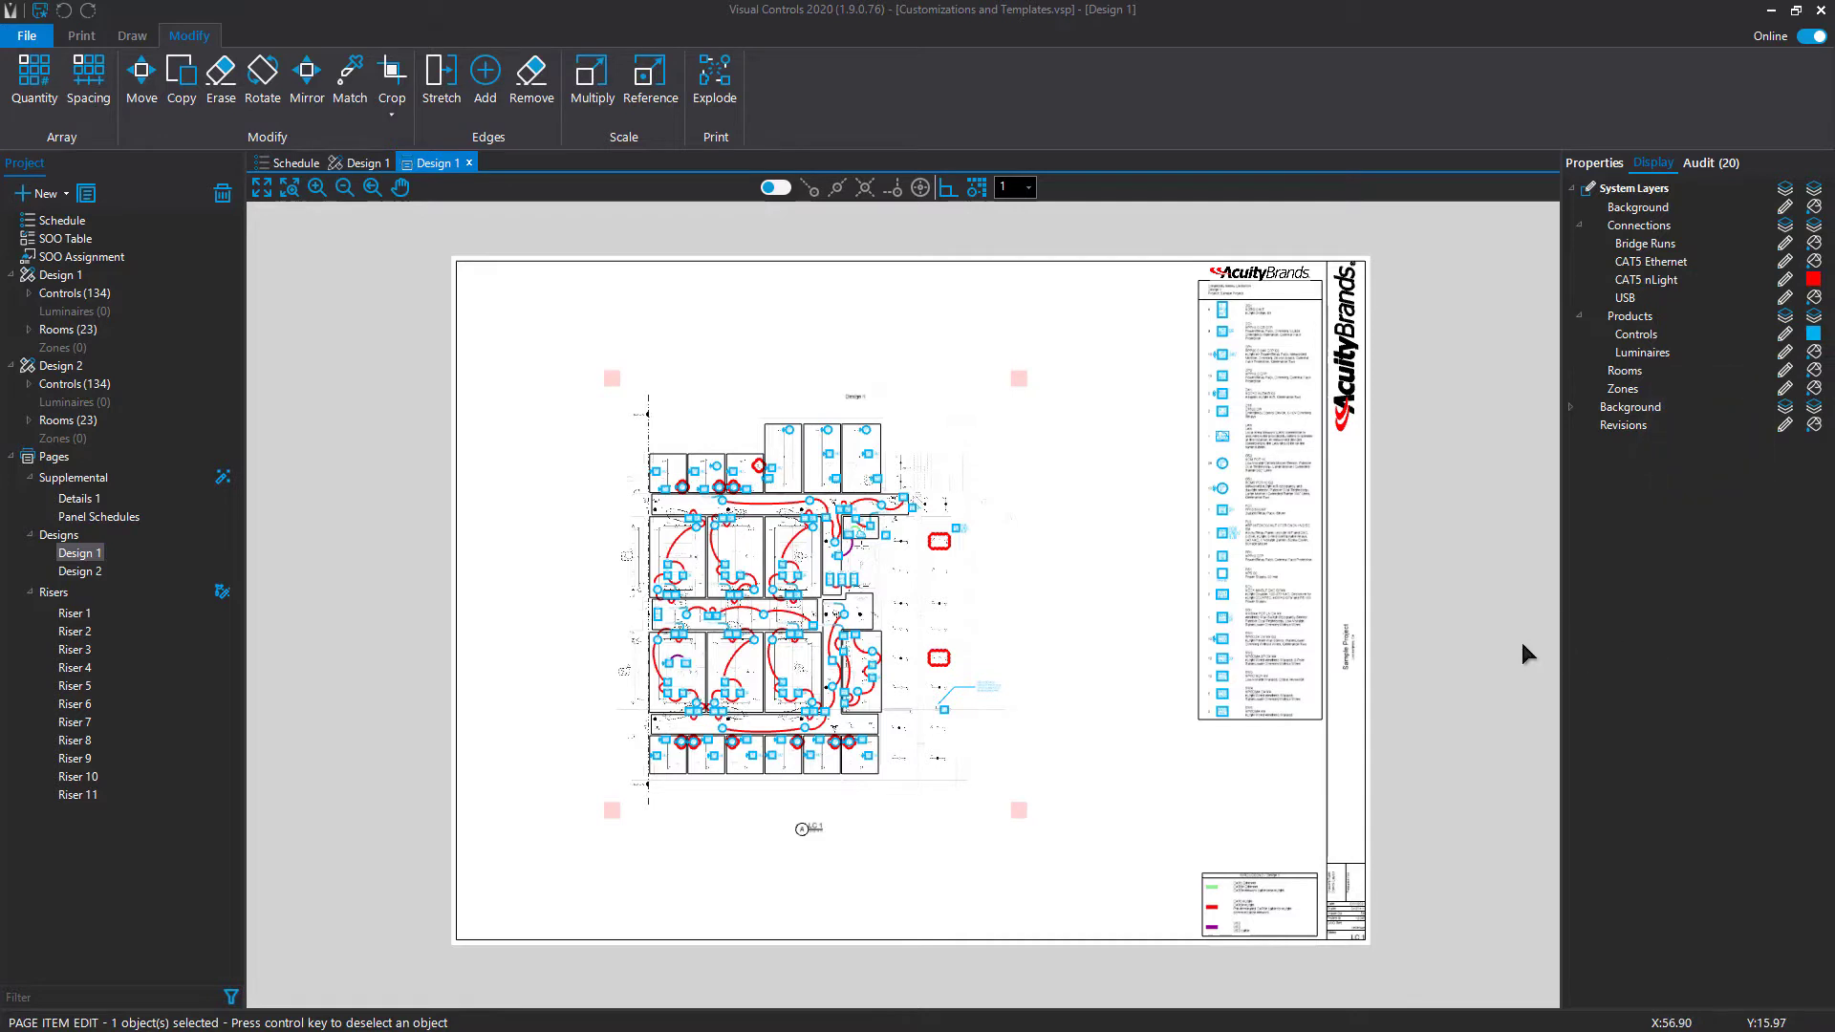
key(Escape)
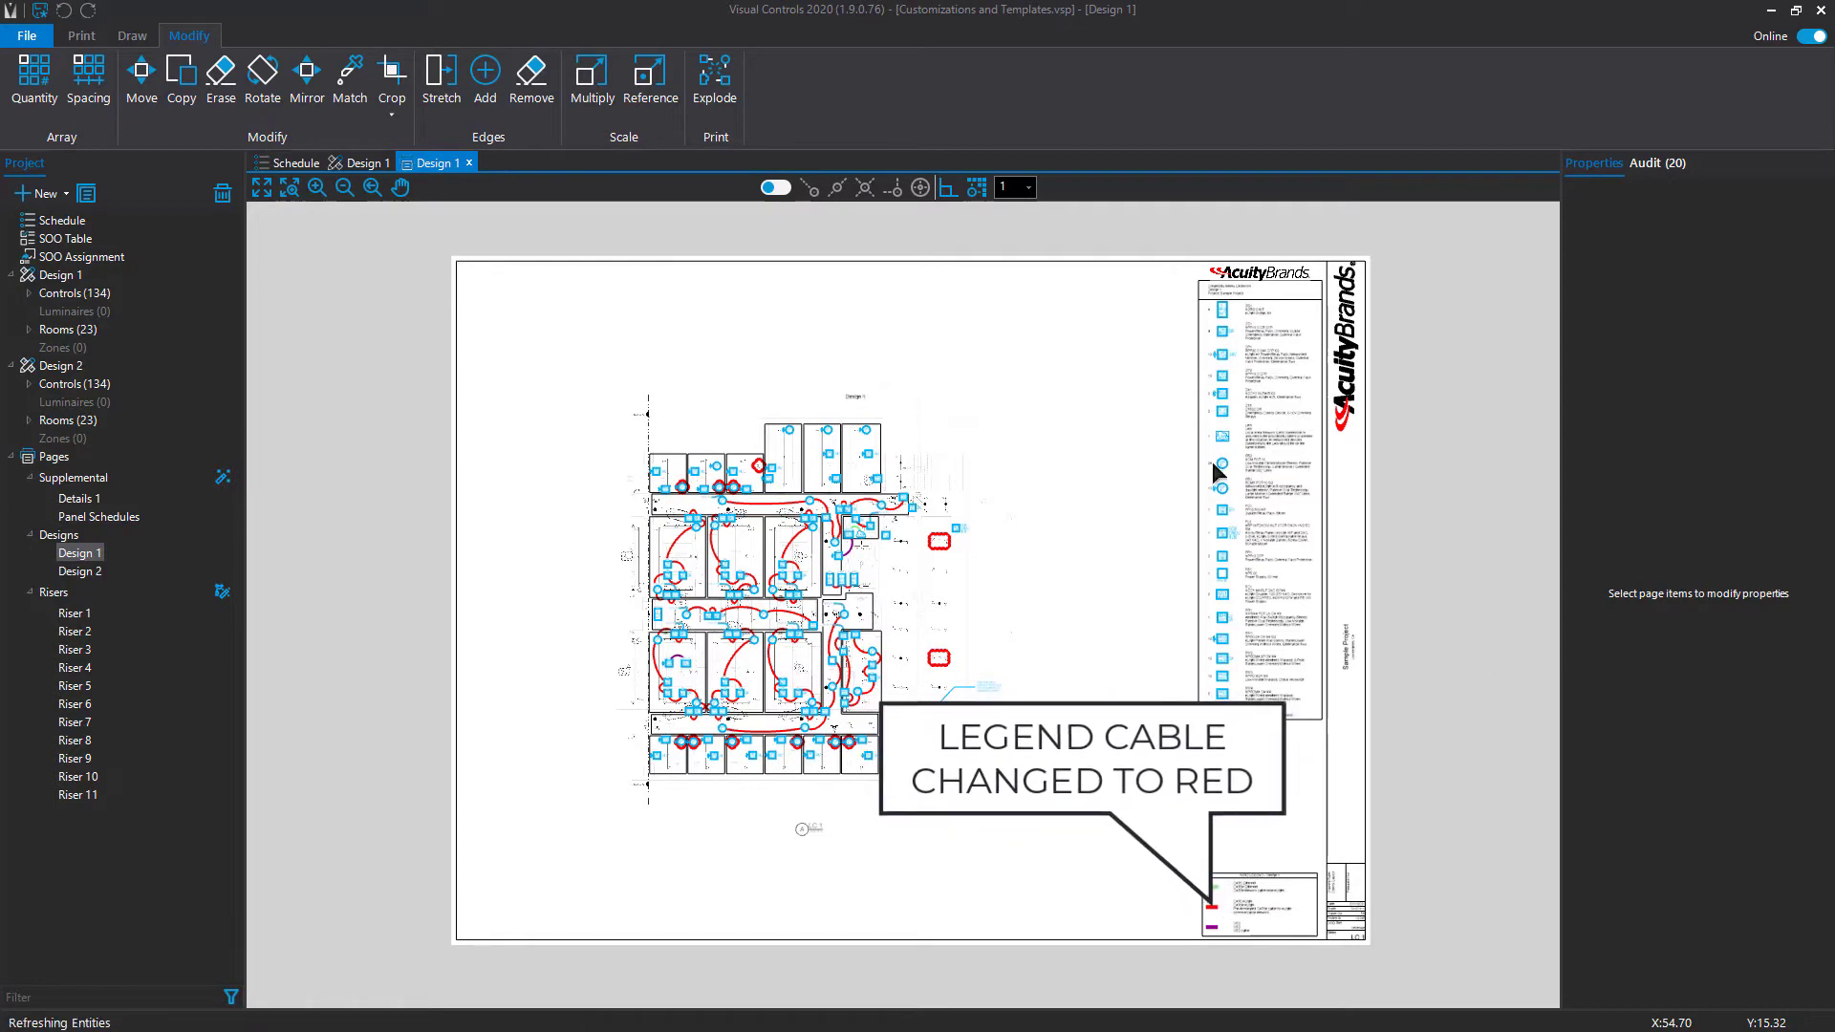
Step: Examine the wire legend on the Design 1 print page up close, and look over the project details
click(288, 187)
click(1117, 826)
click(1347, 967)
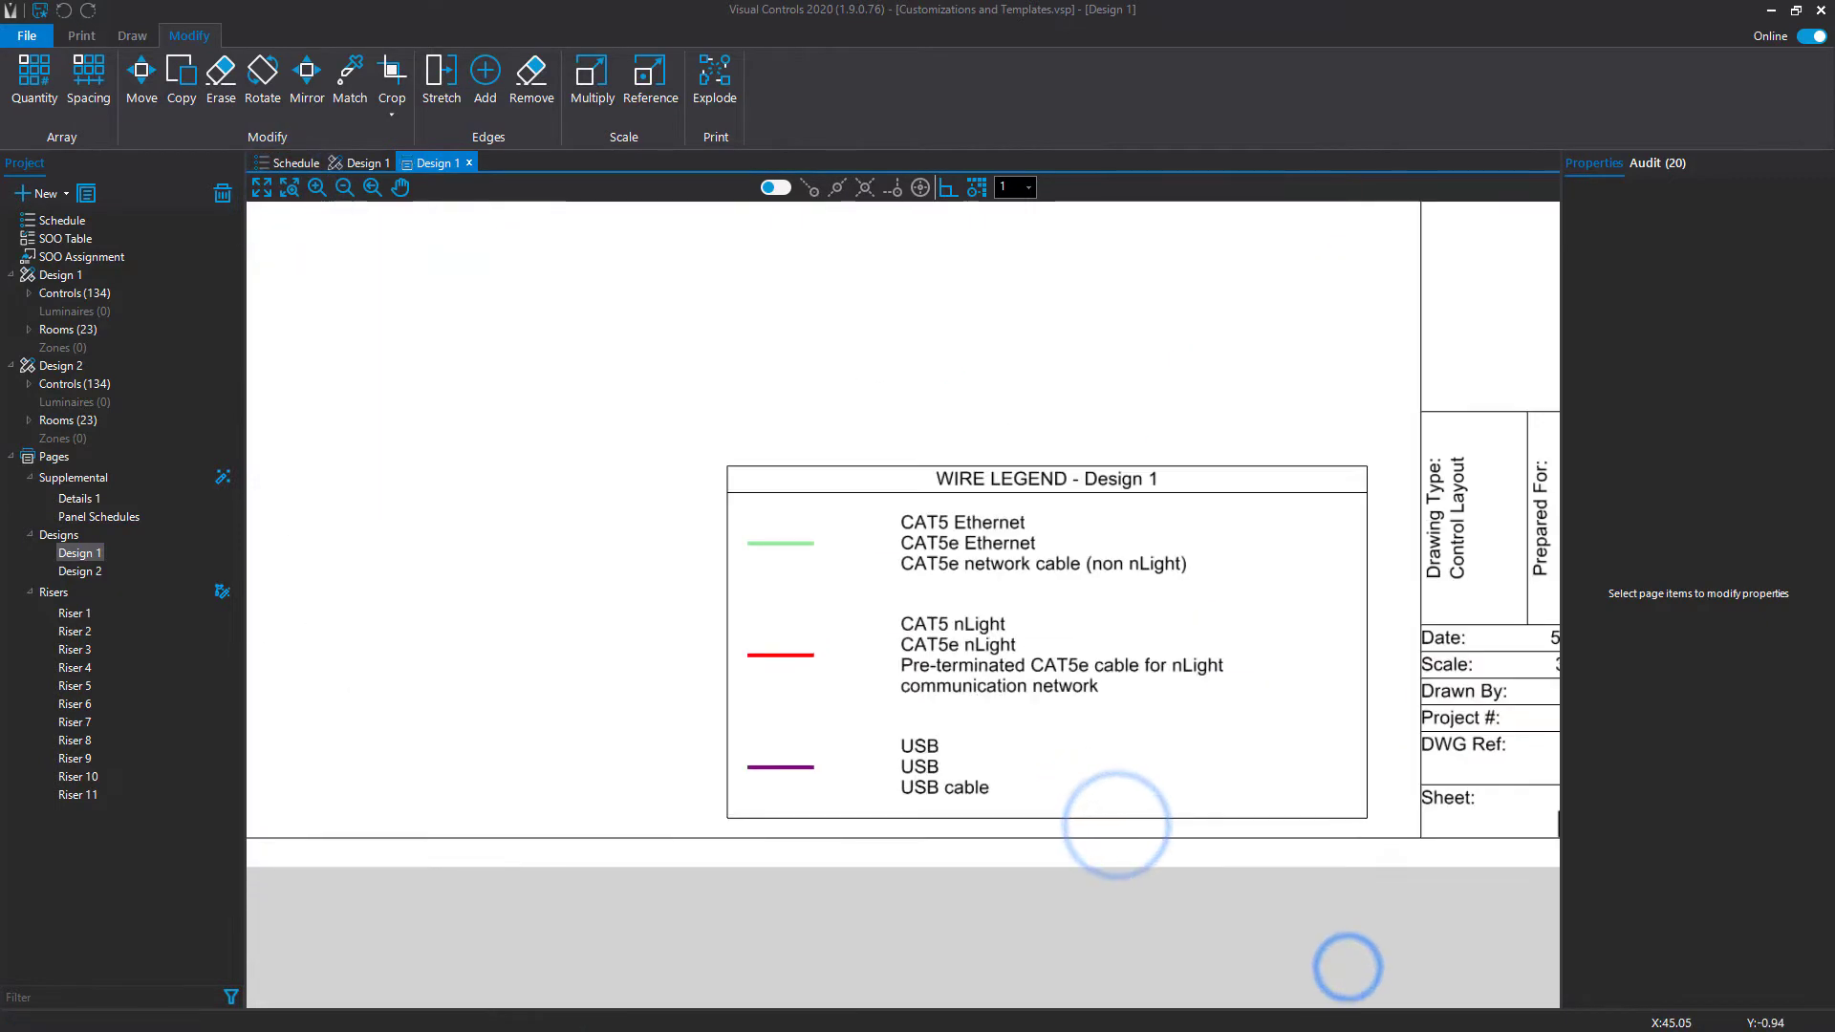
click(260, 188)
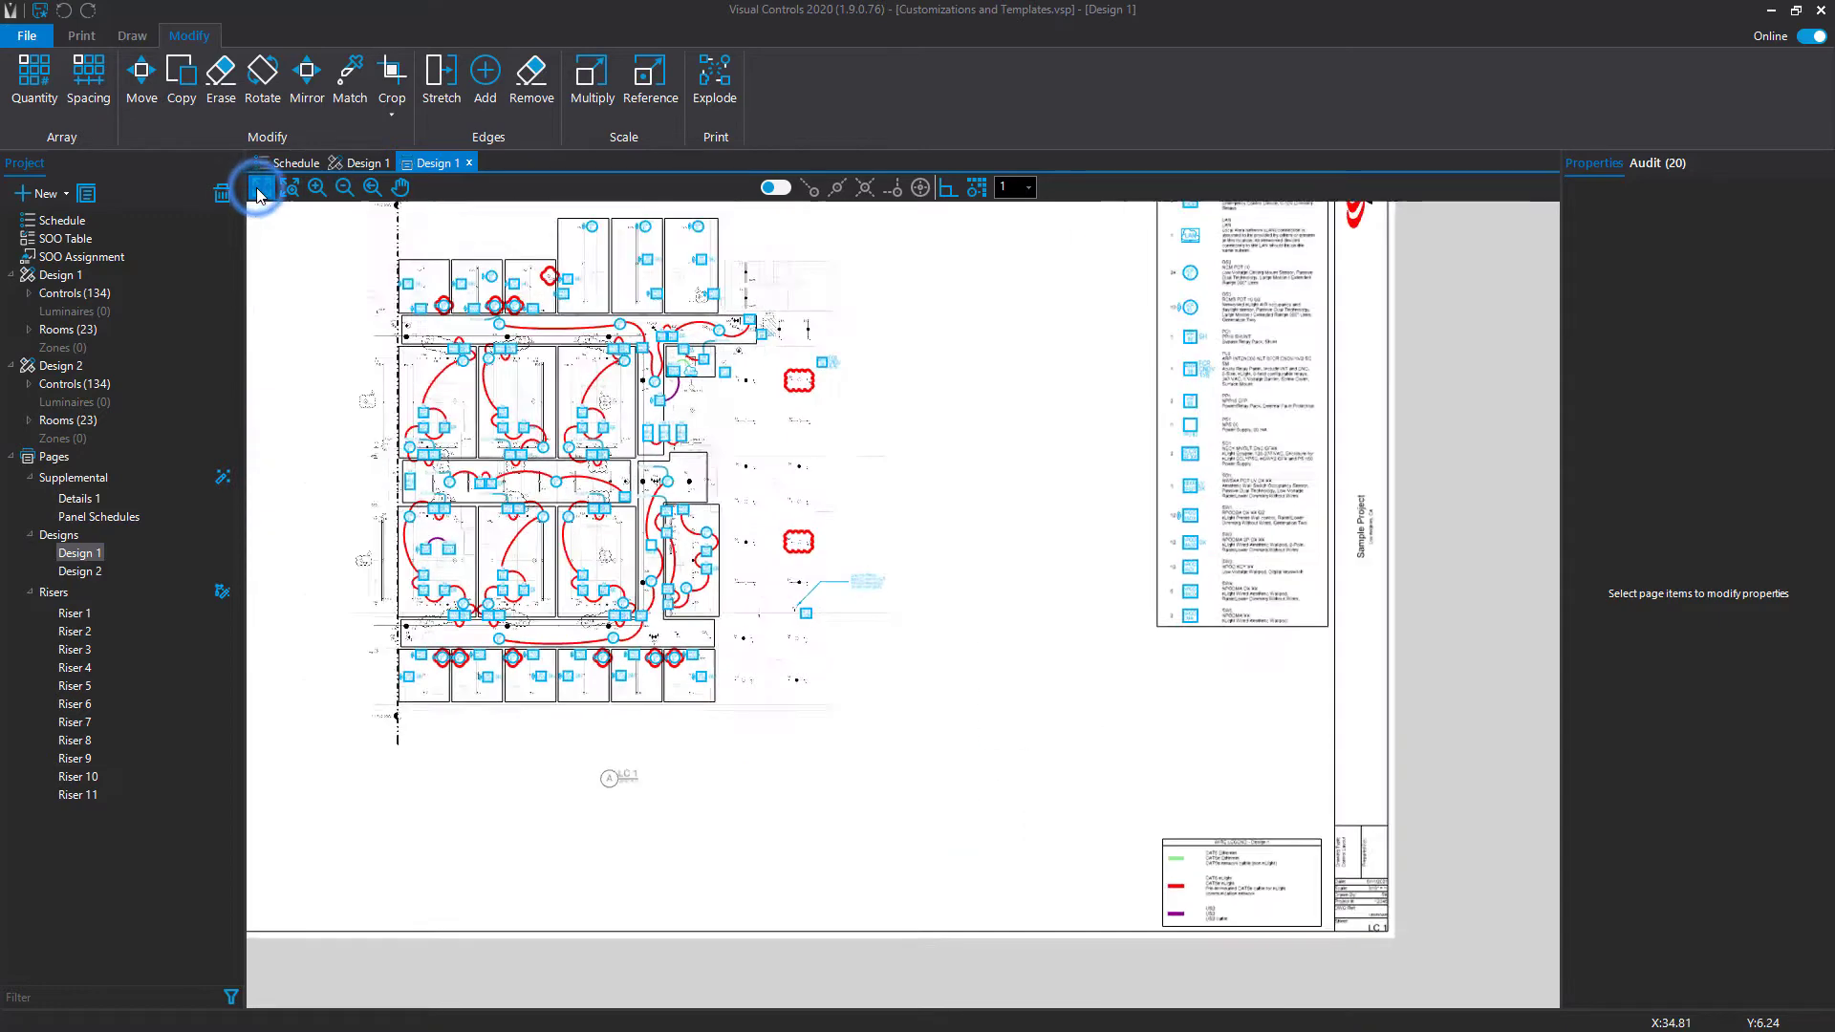
click(26, 39)
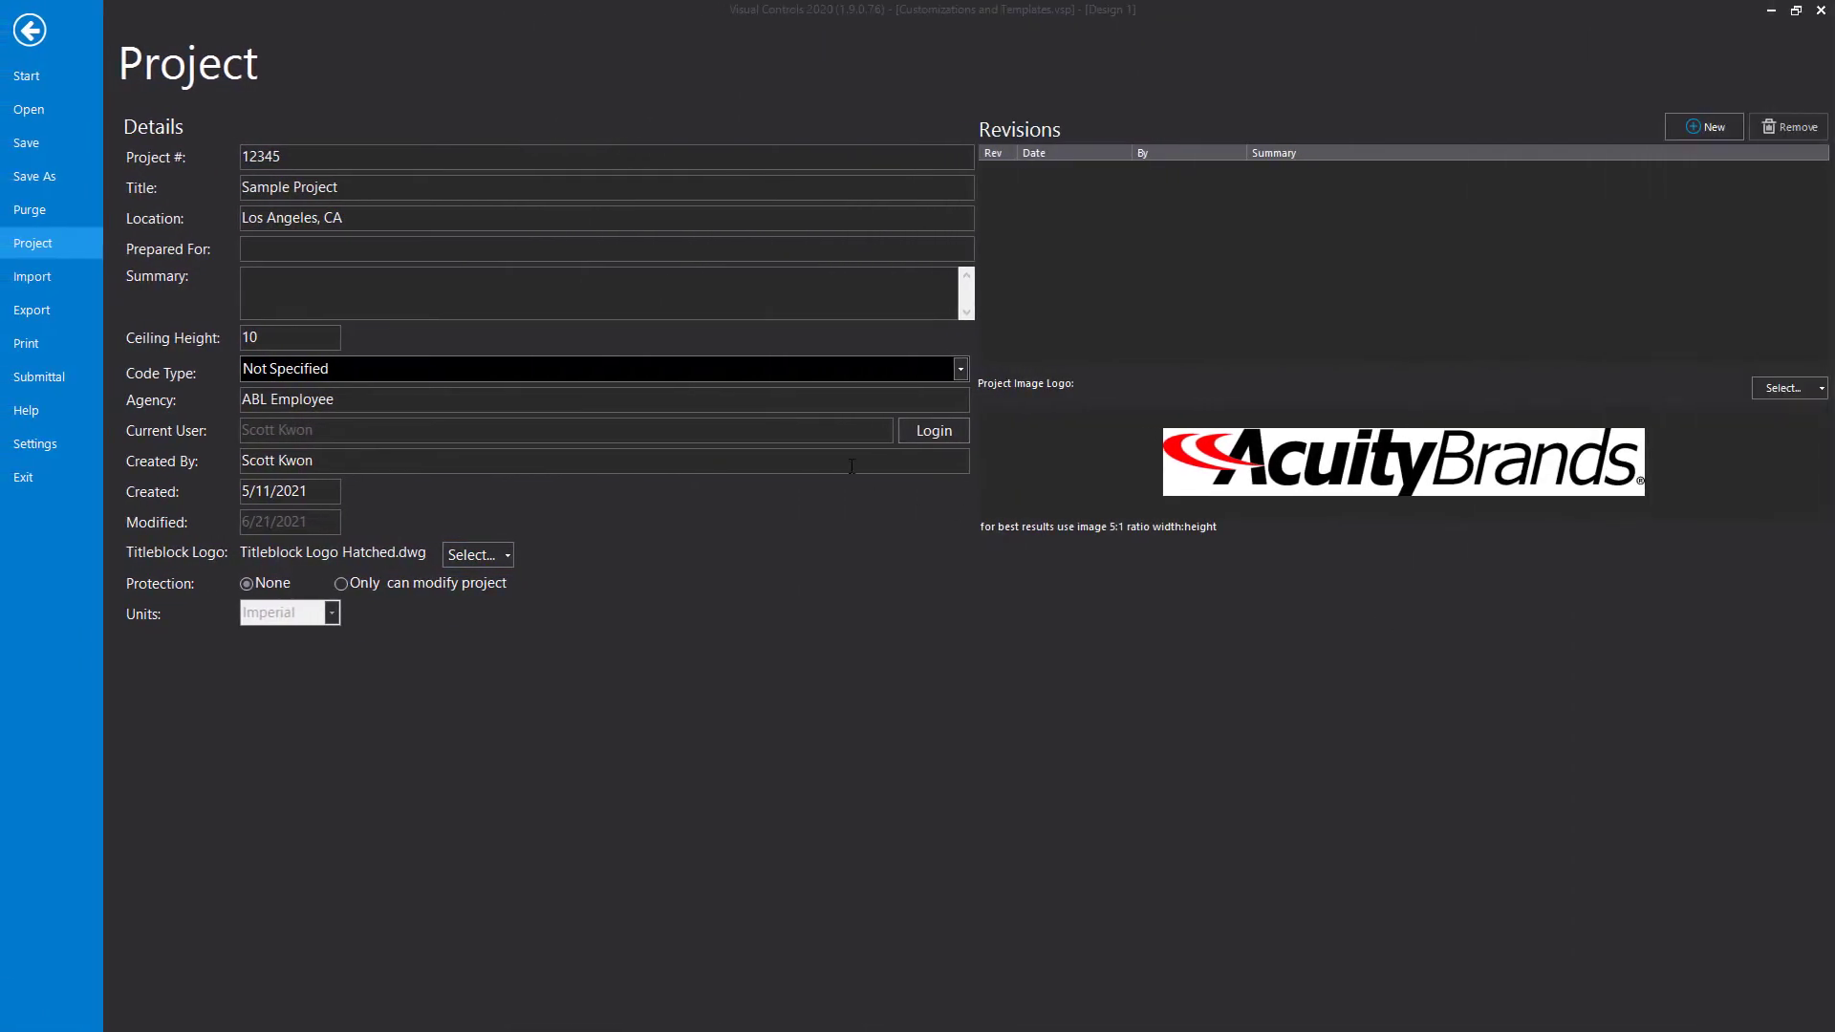
click(30, 34)
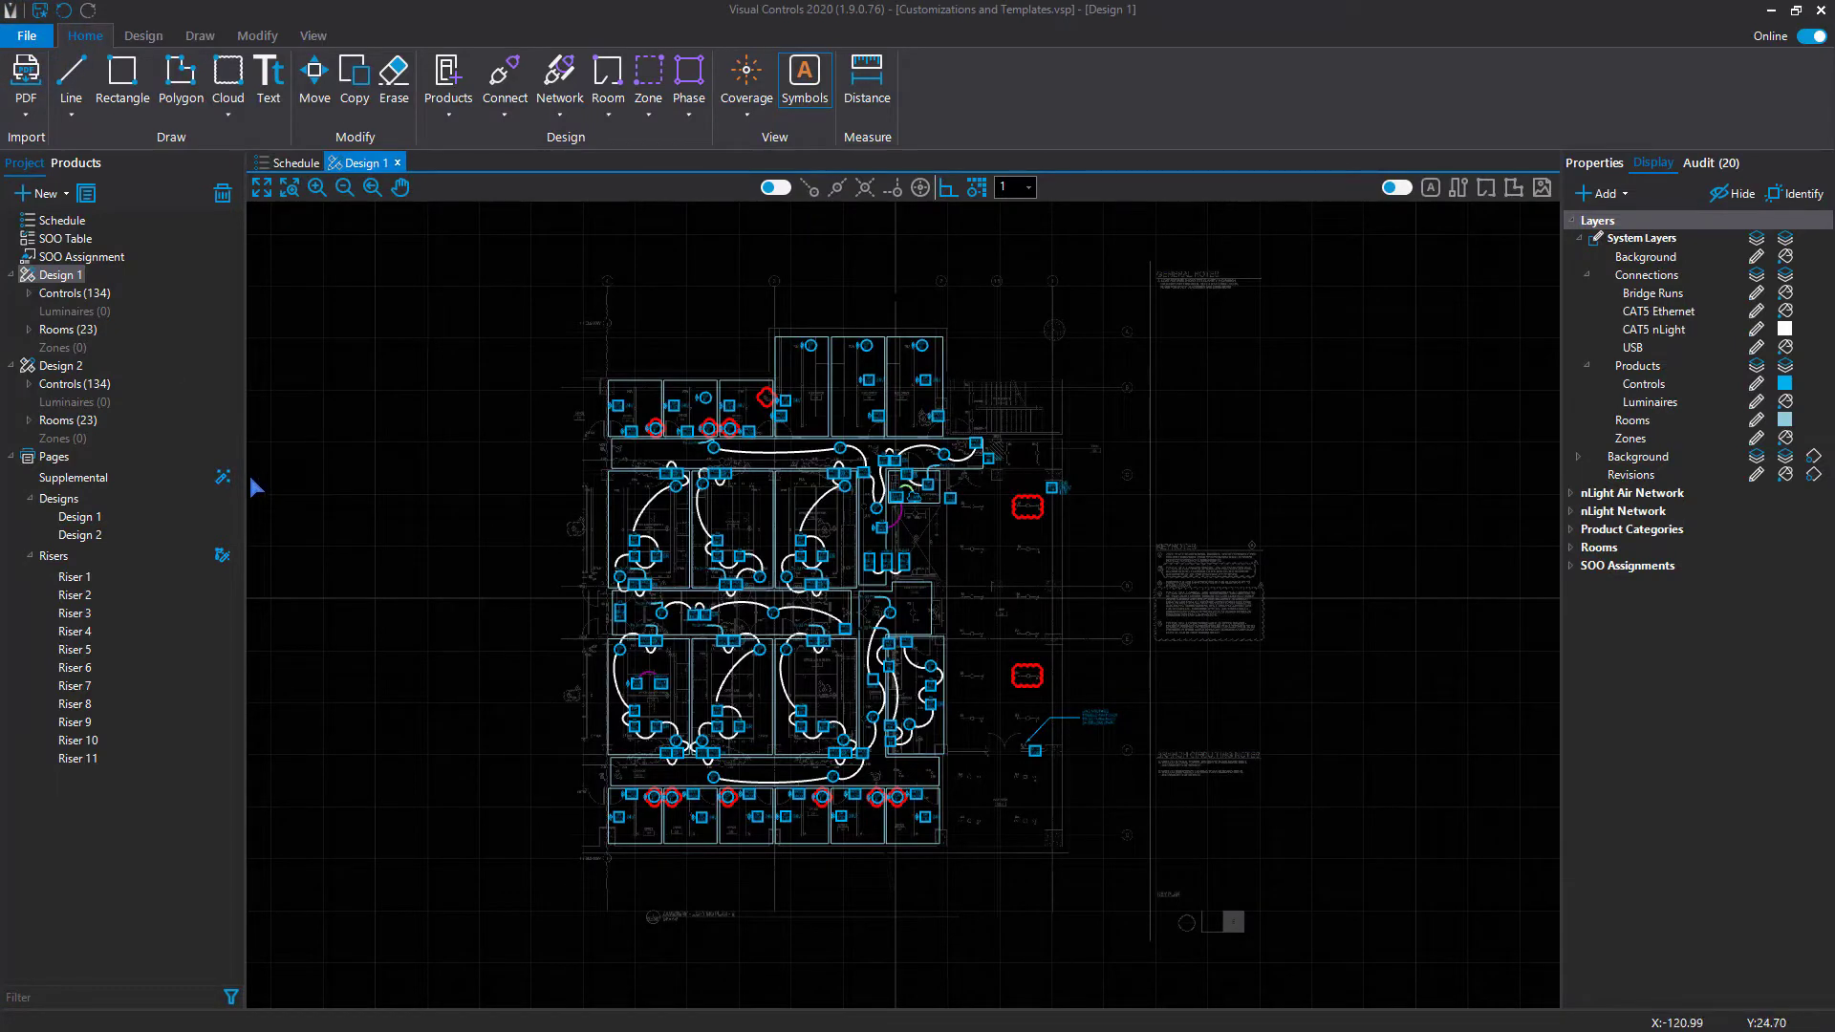
Step: Add a new print page under Supplemental and rename it Cover Page
right_click(118, 479)
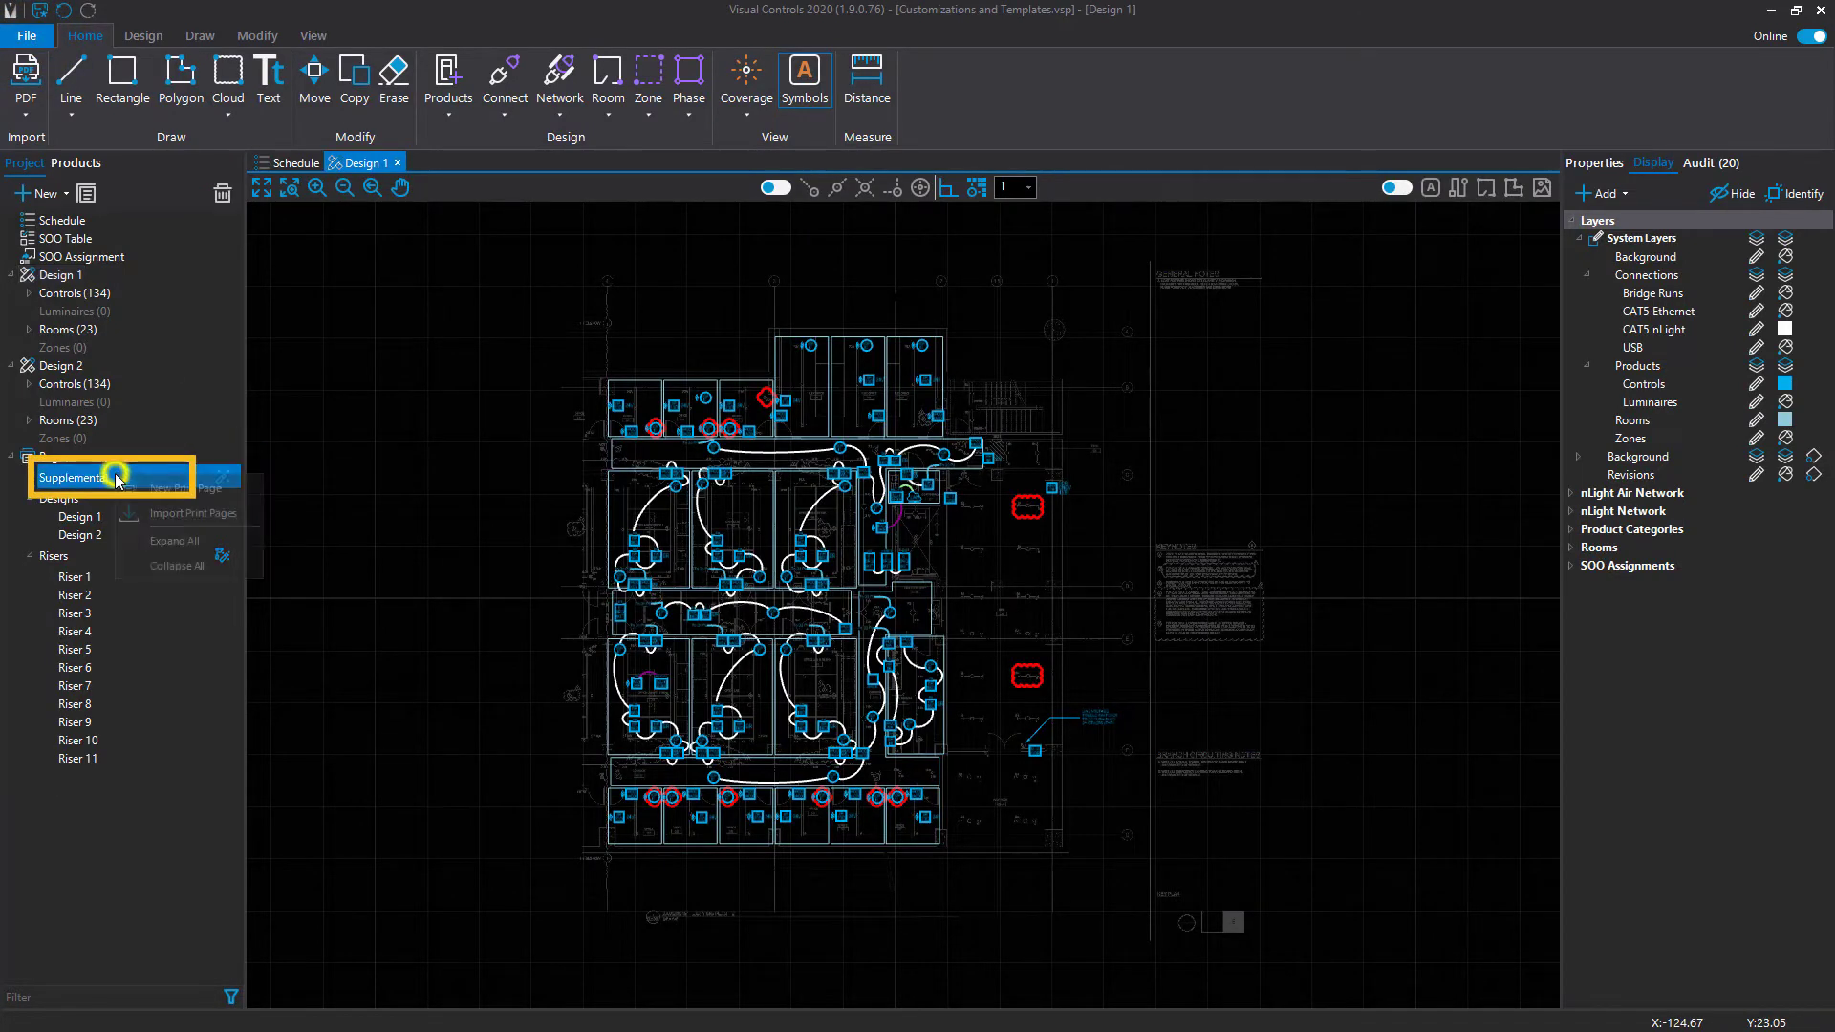
click(234, 489)
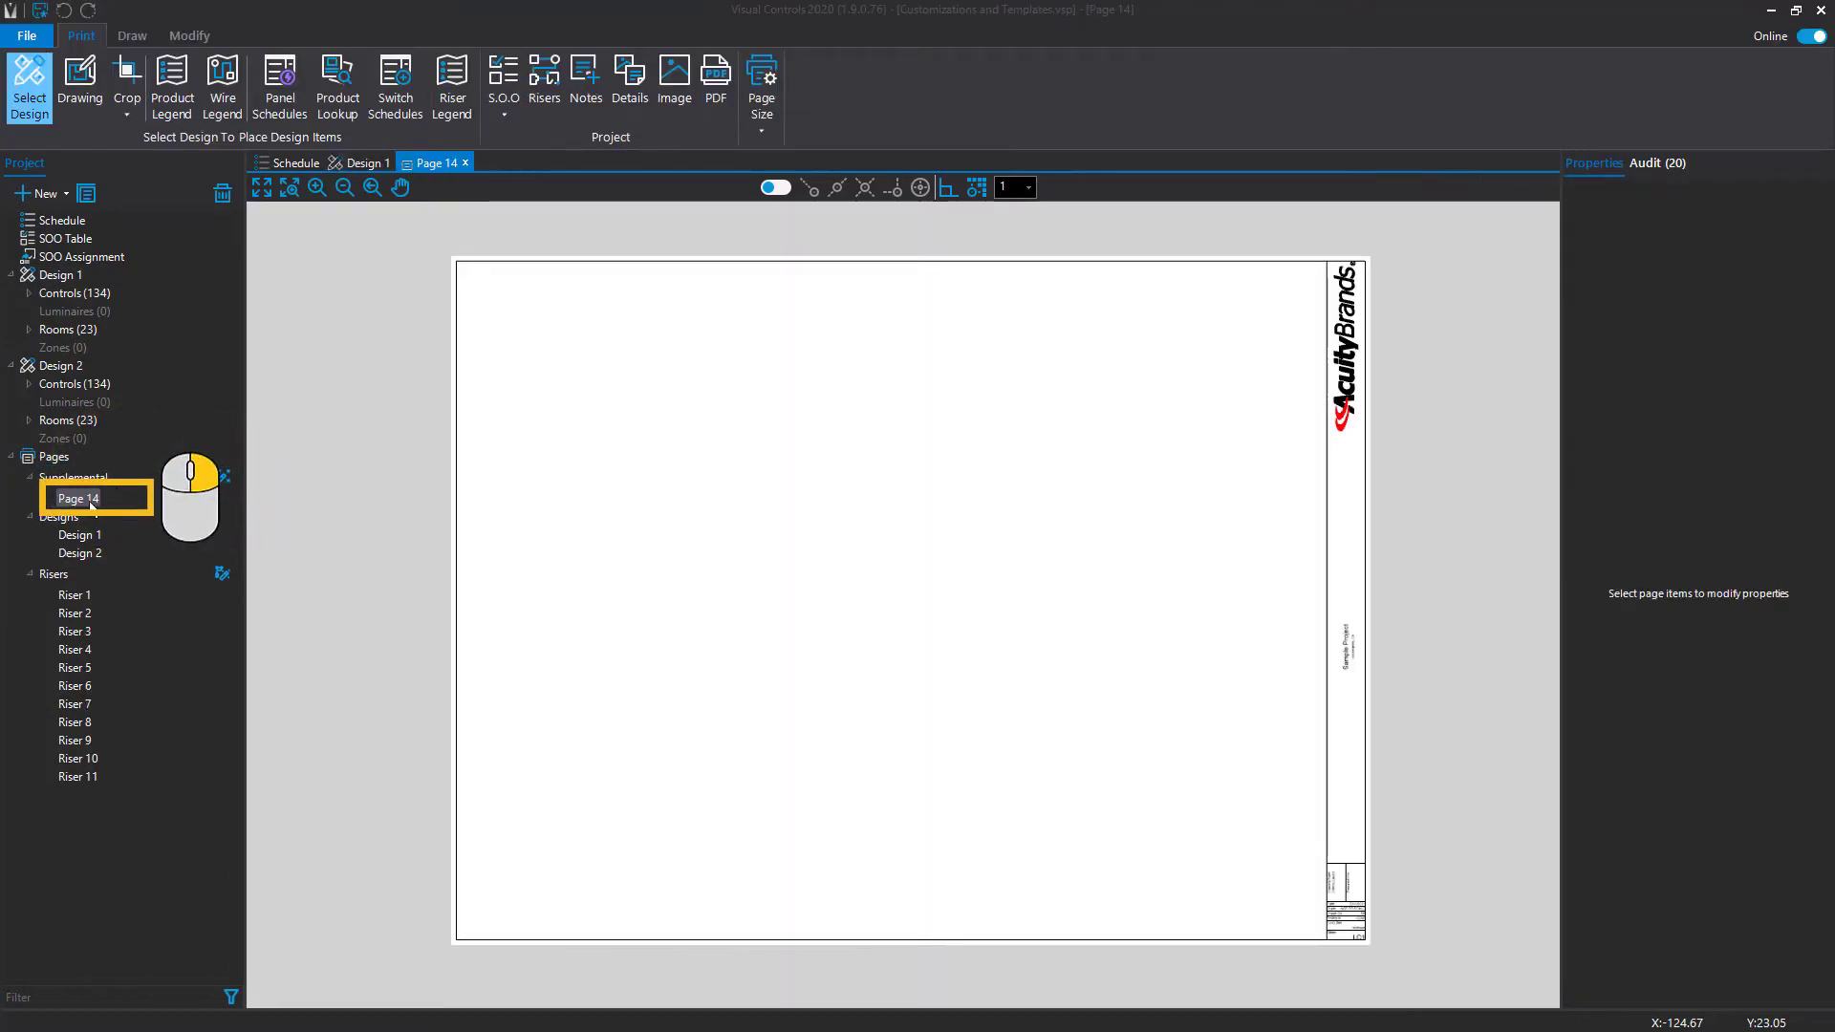
right_click(90, 502)
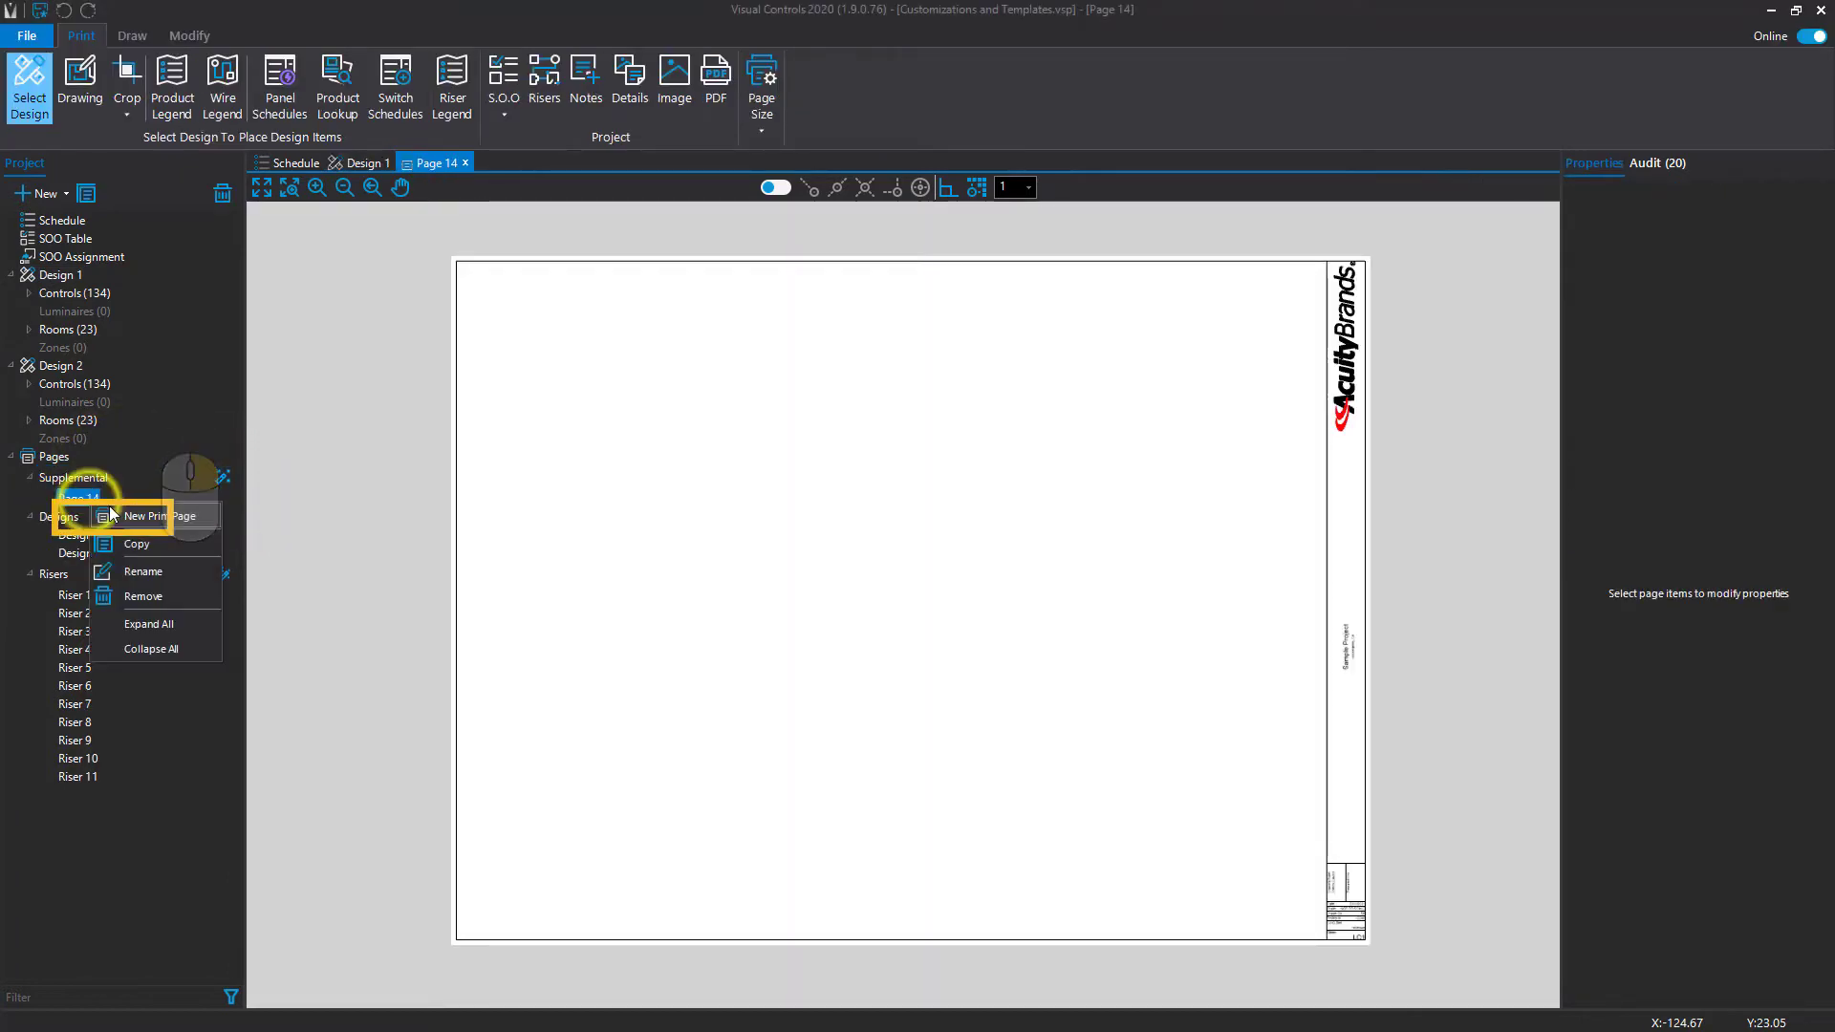
click(174, 573)
text(Cover)
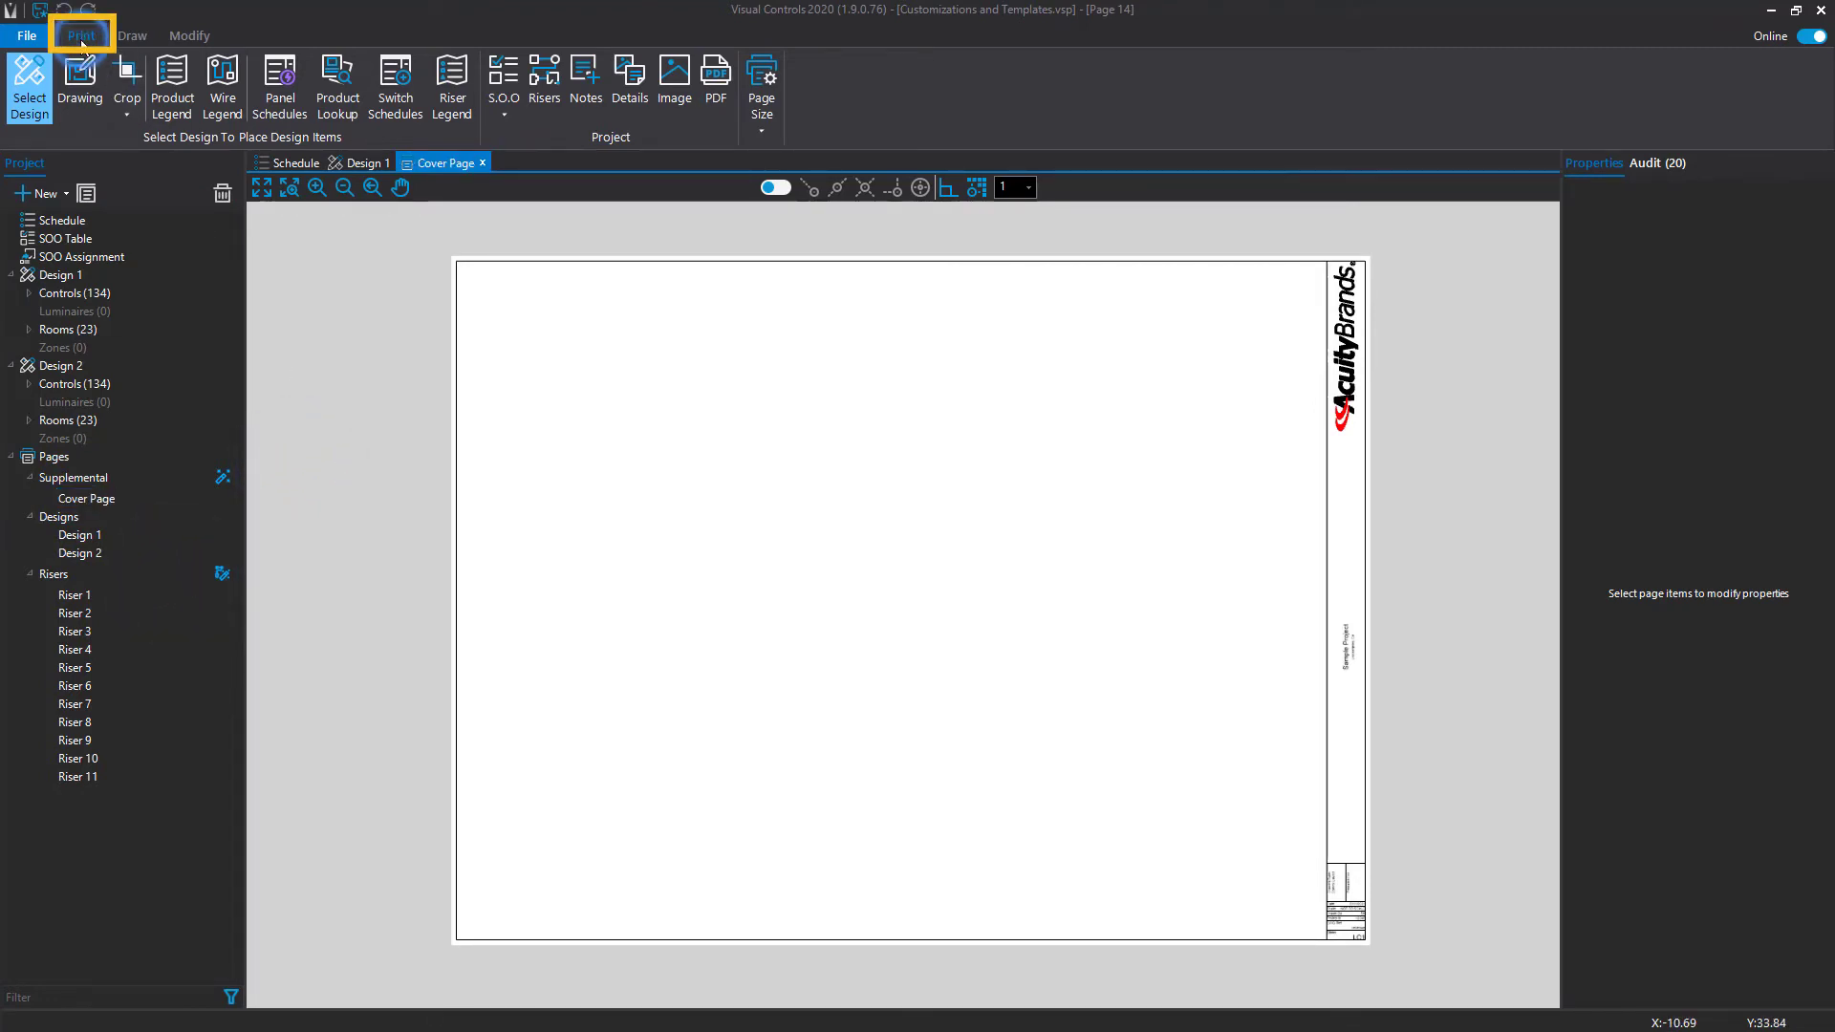
Step: Import the Acuity_Controls blackwhite logo image at 1/2" scale and place it across the upper part of the cover page
click(675, 99)
scroll(418, 463, down, 5)
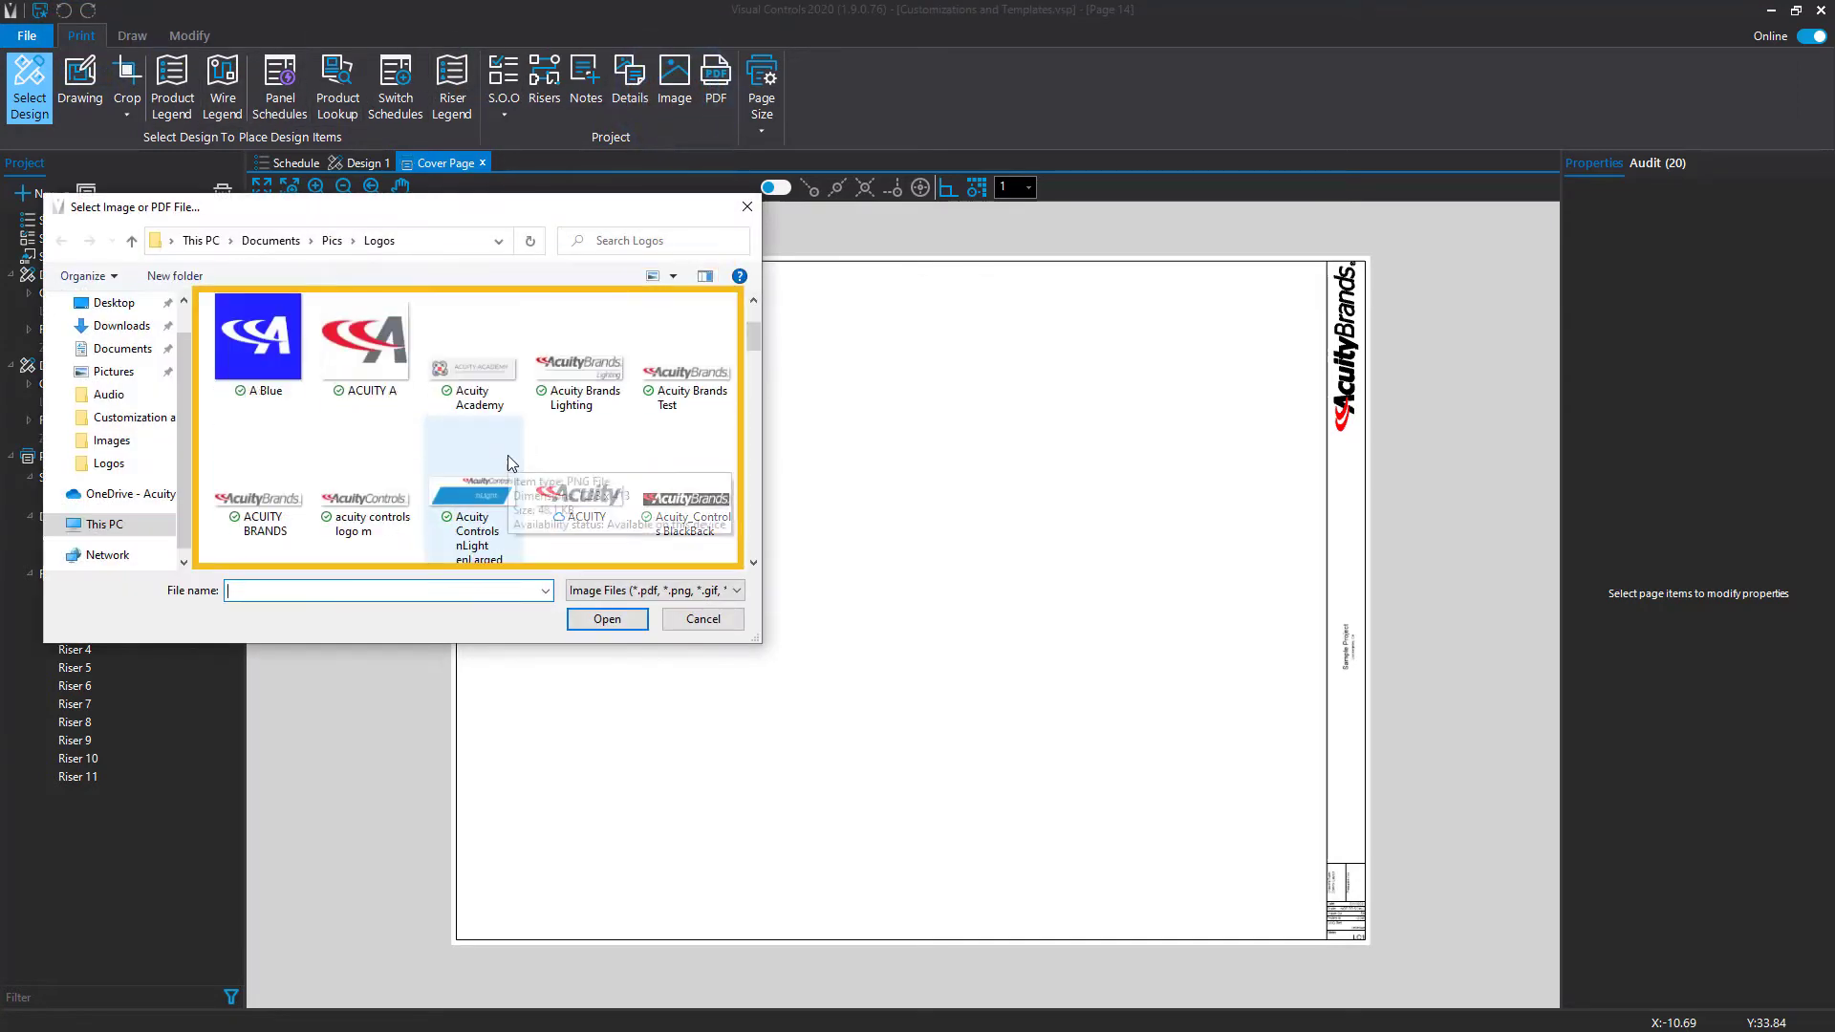
click(246, 417)
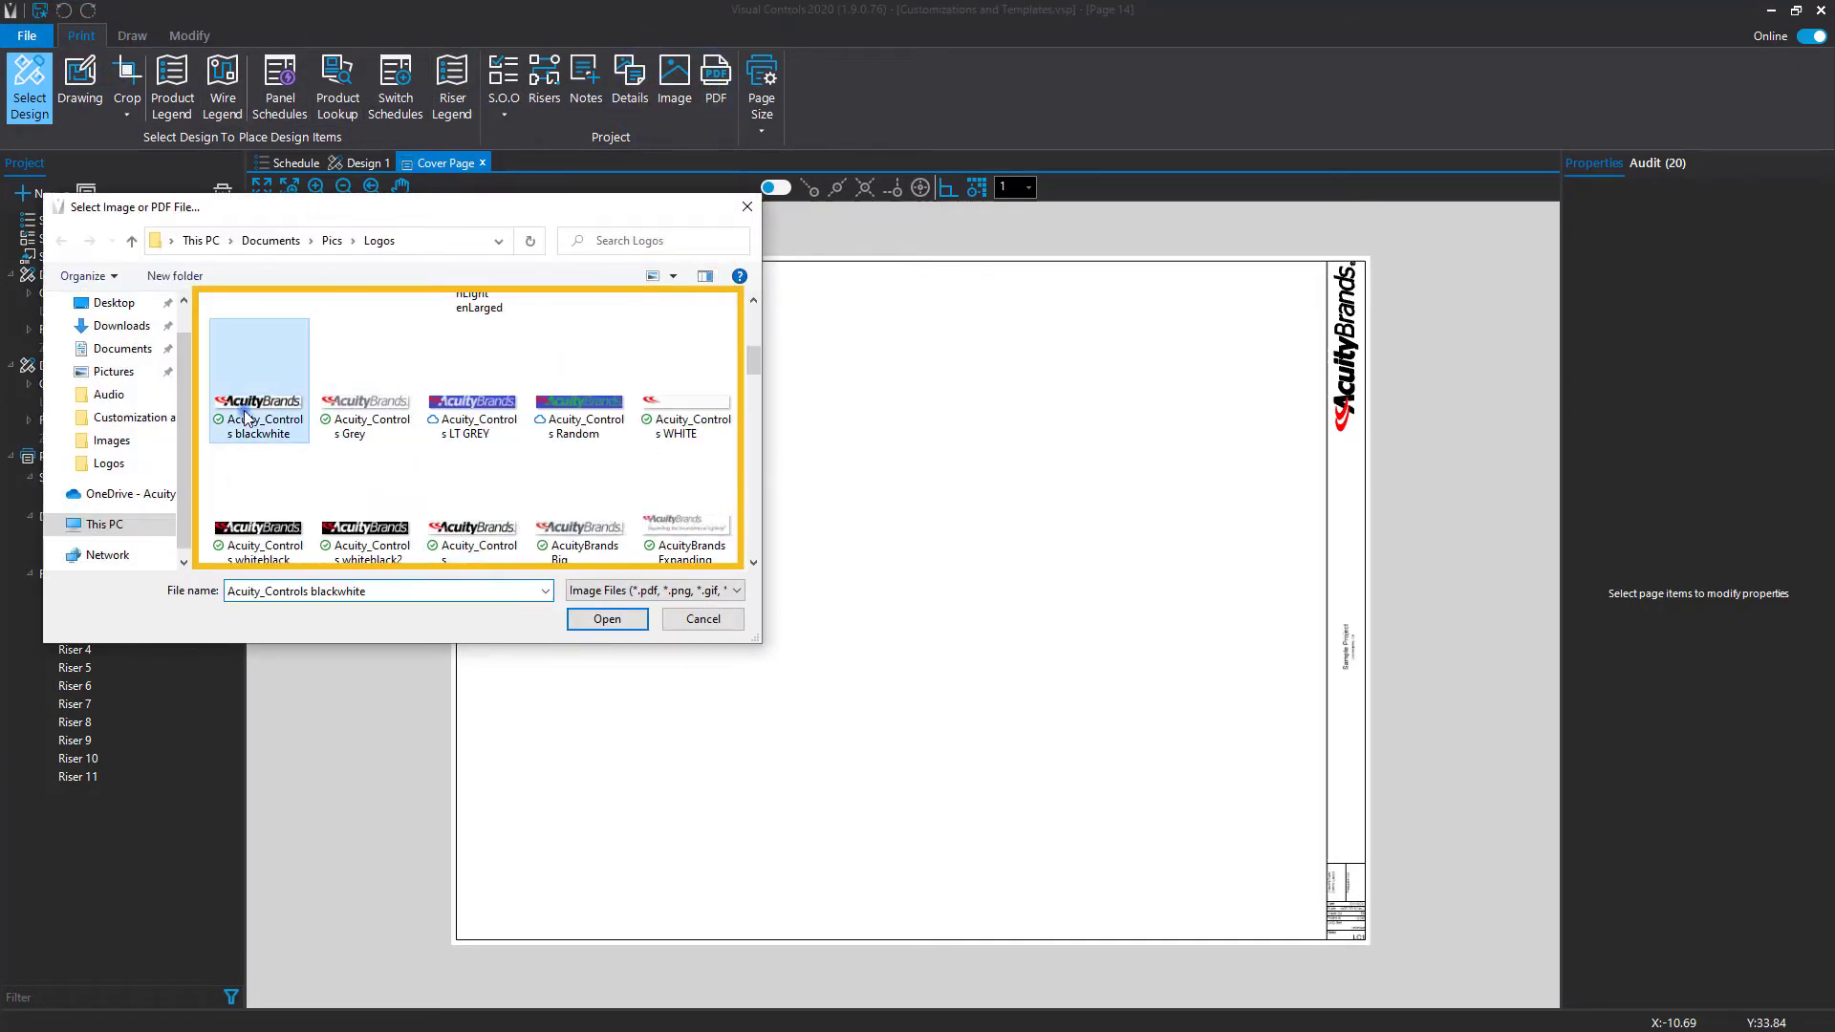
click(624, 621)
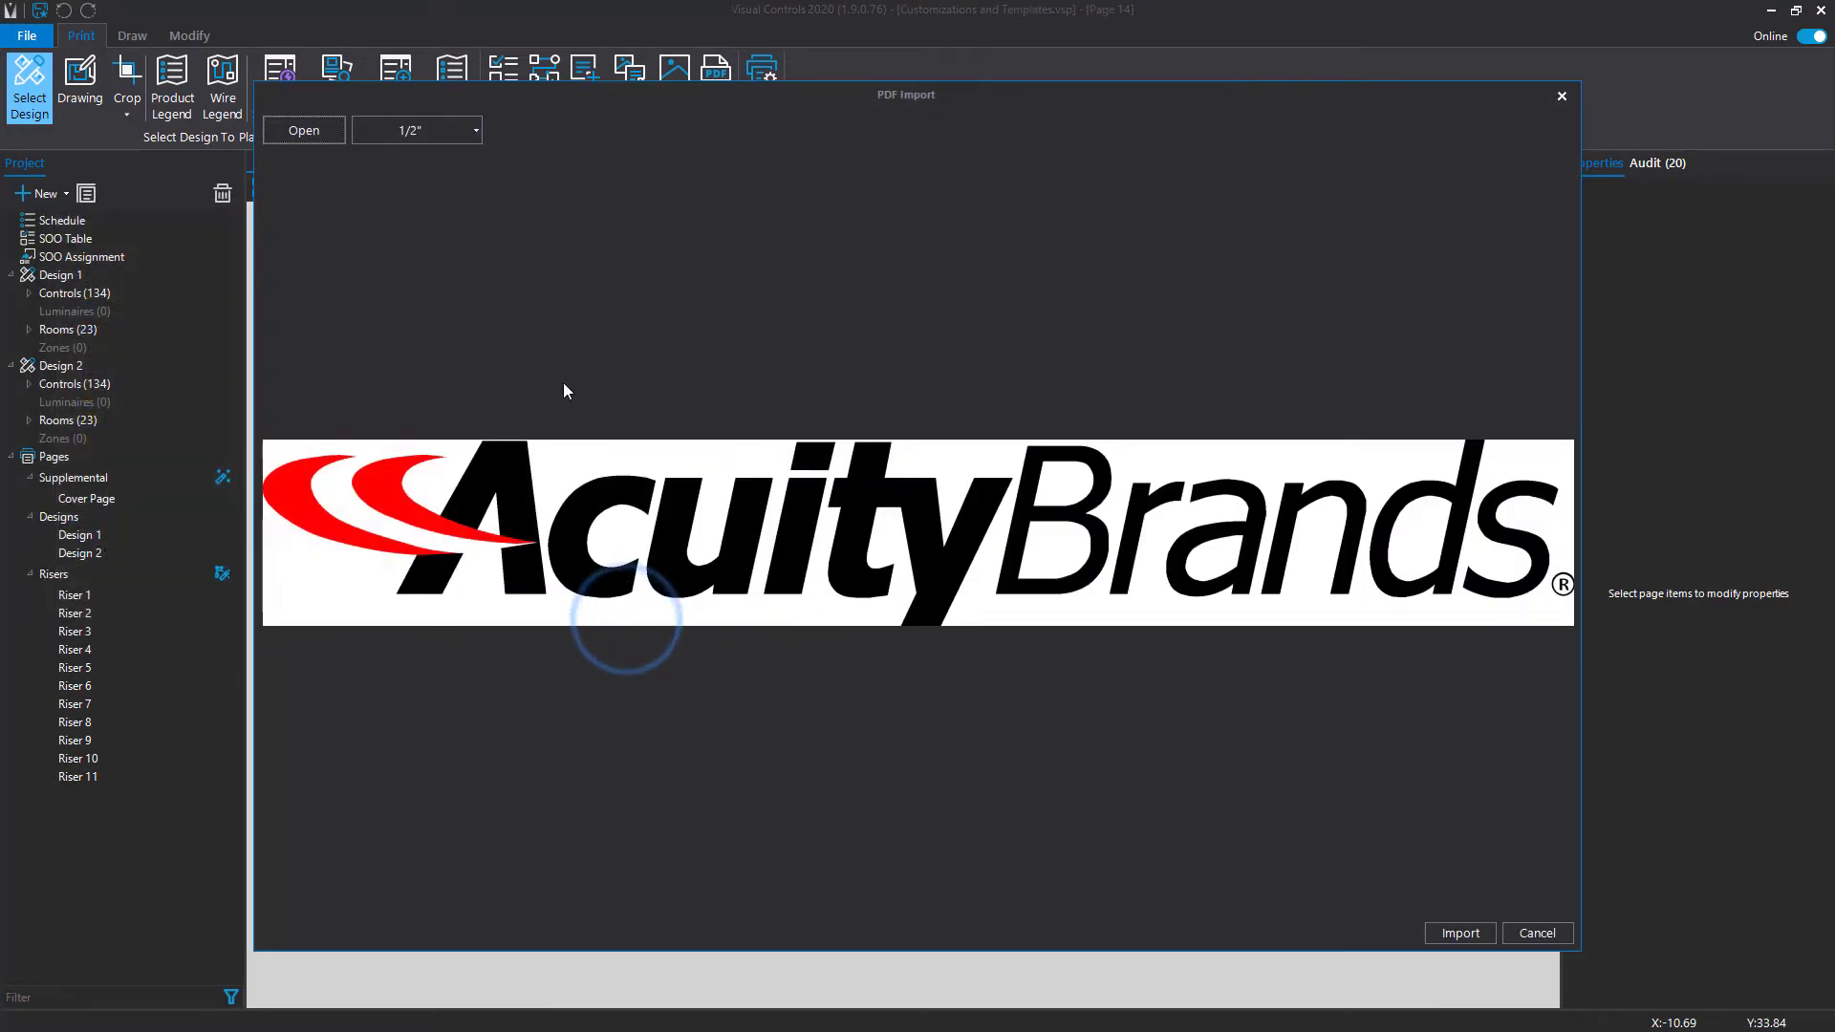
click(476, 134)
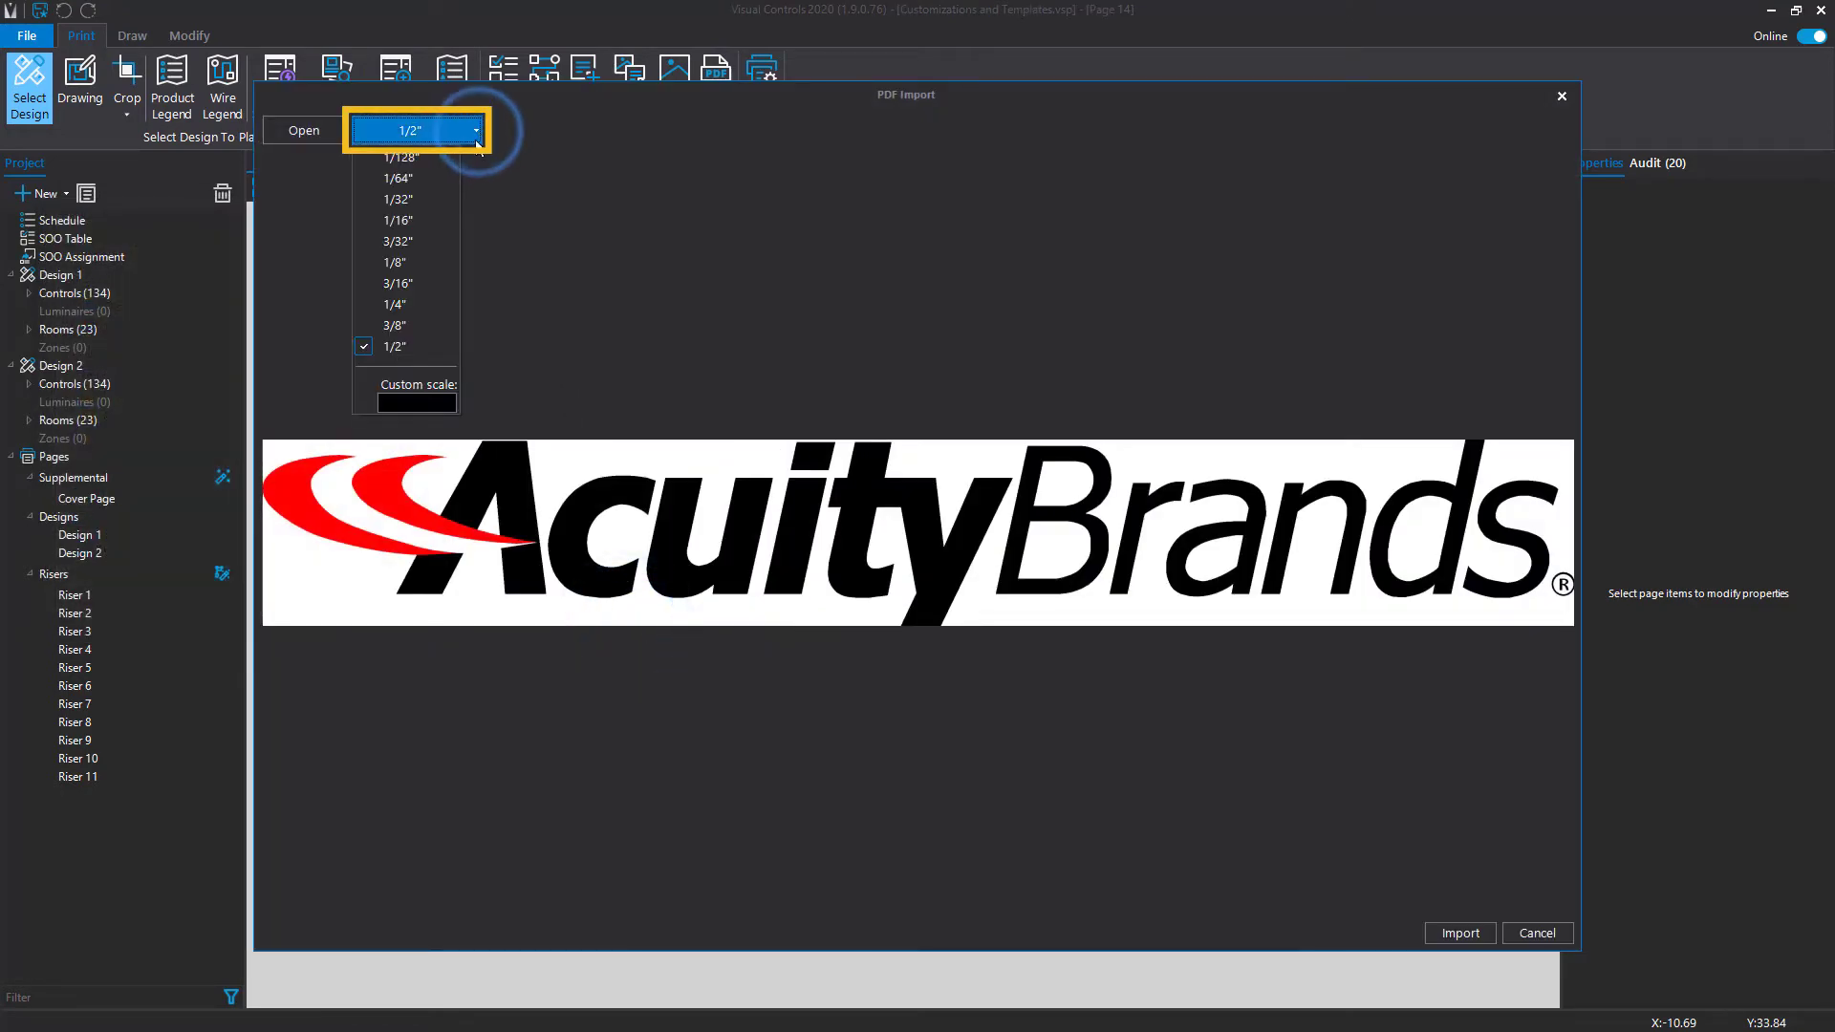
click(420, 347)
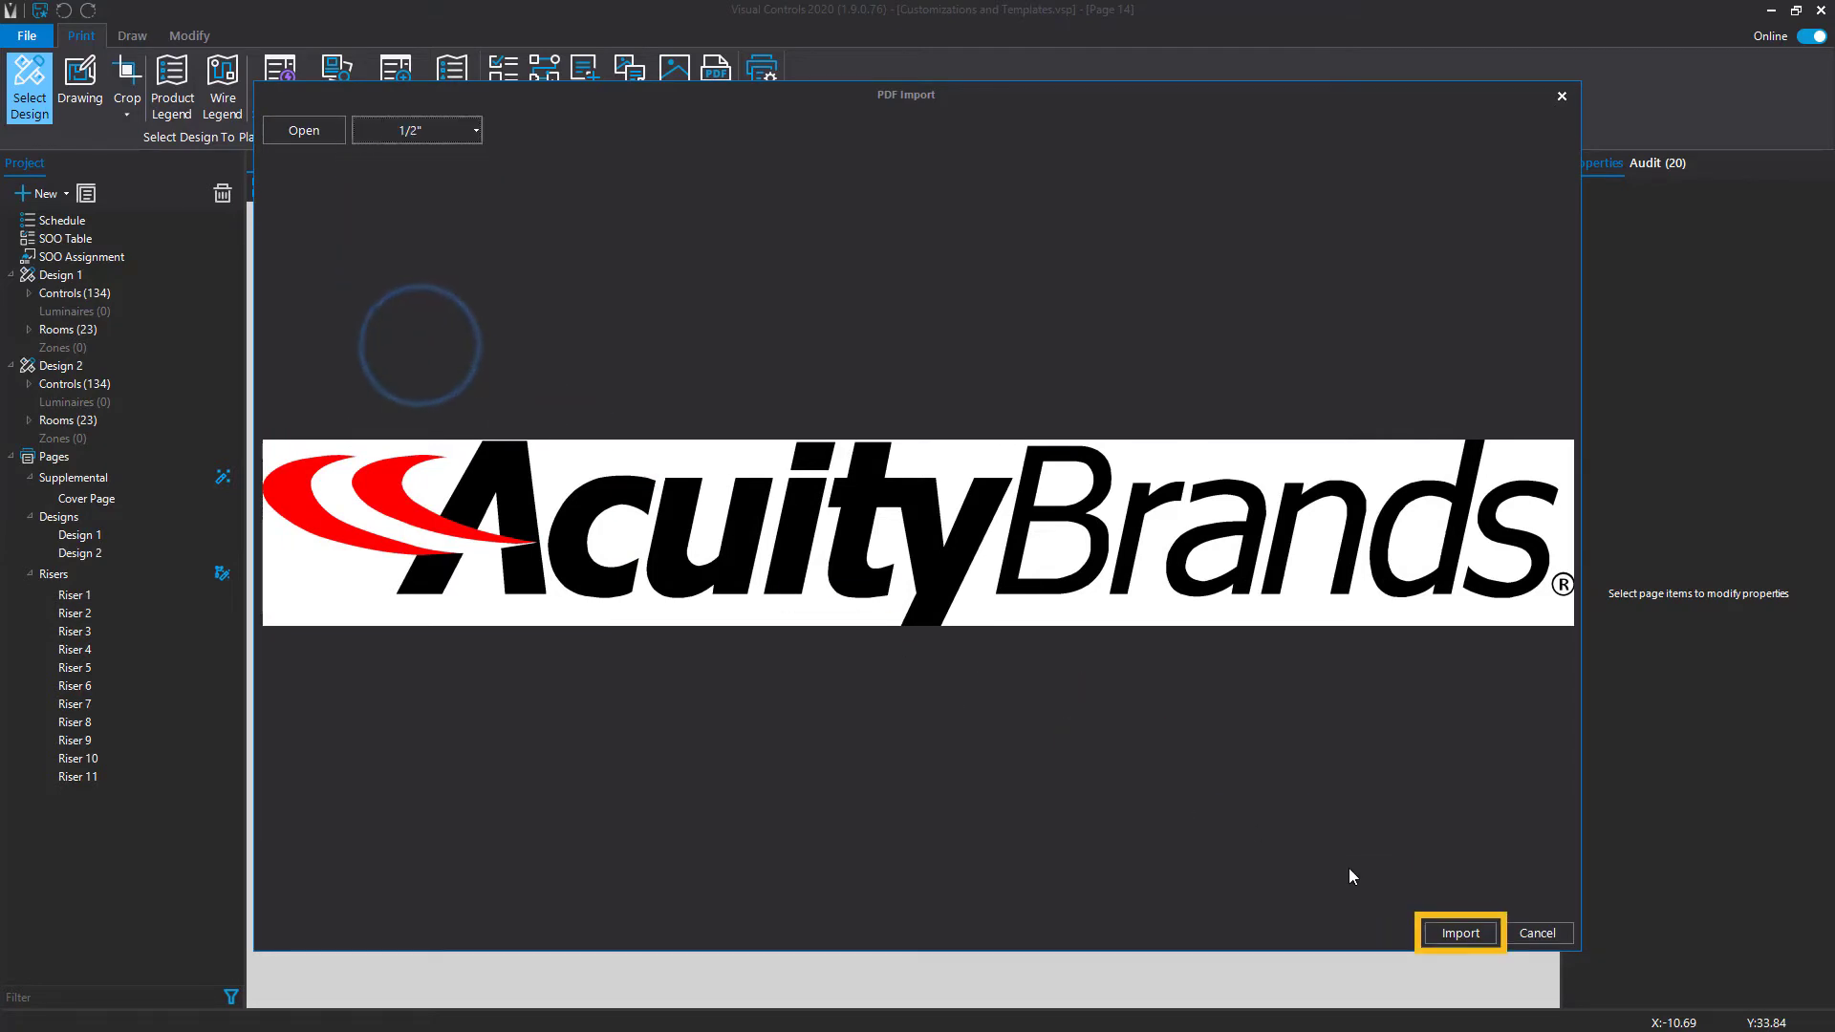
click(1488, 937)
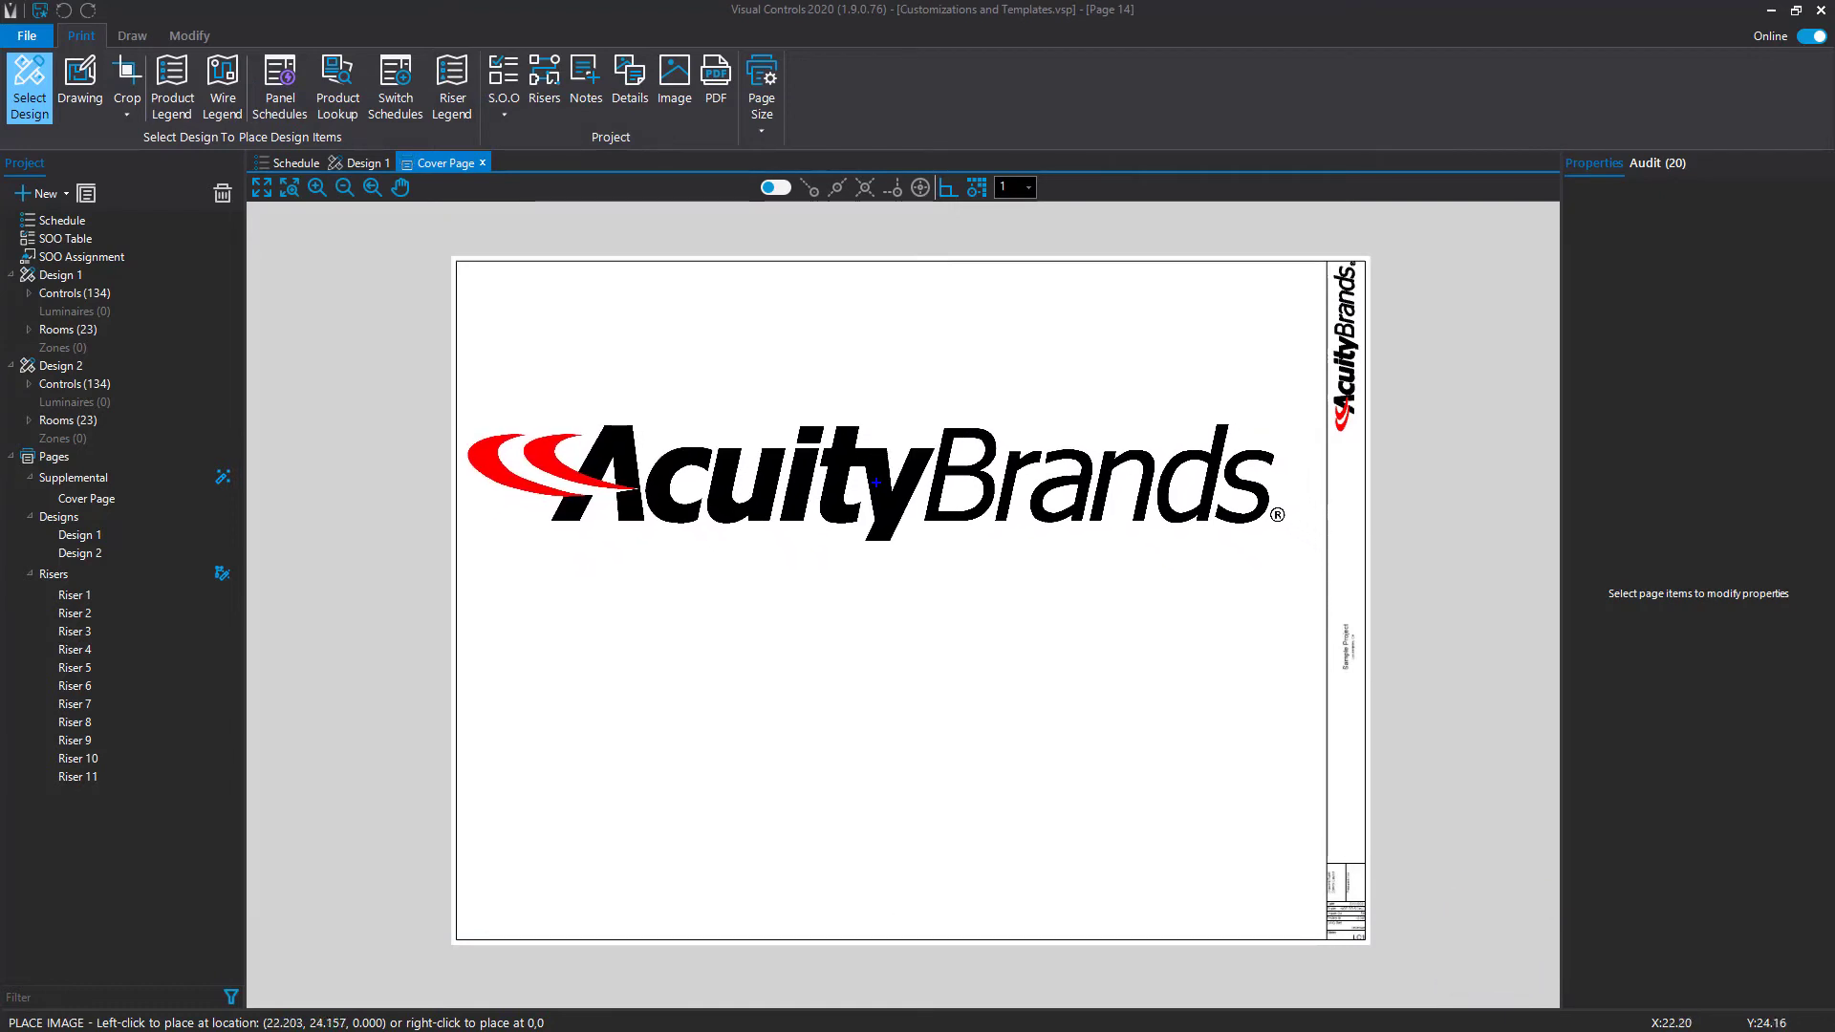
click(886, 473)
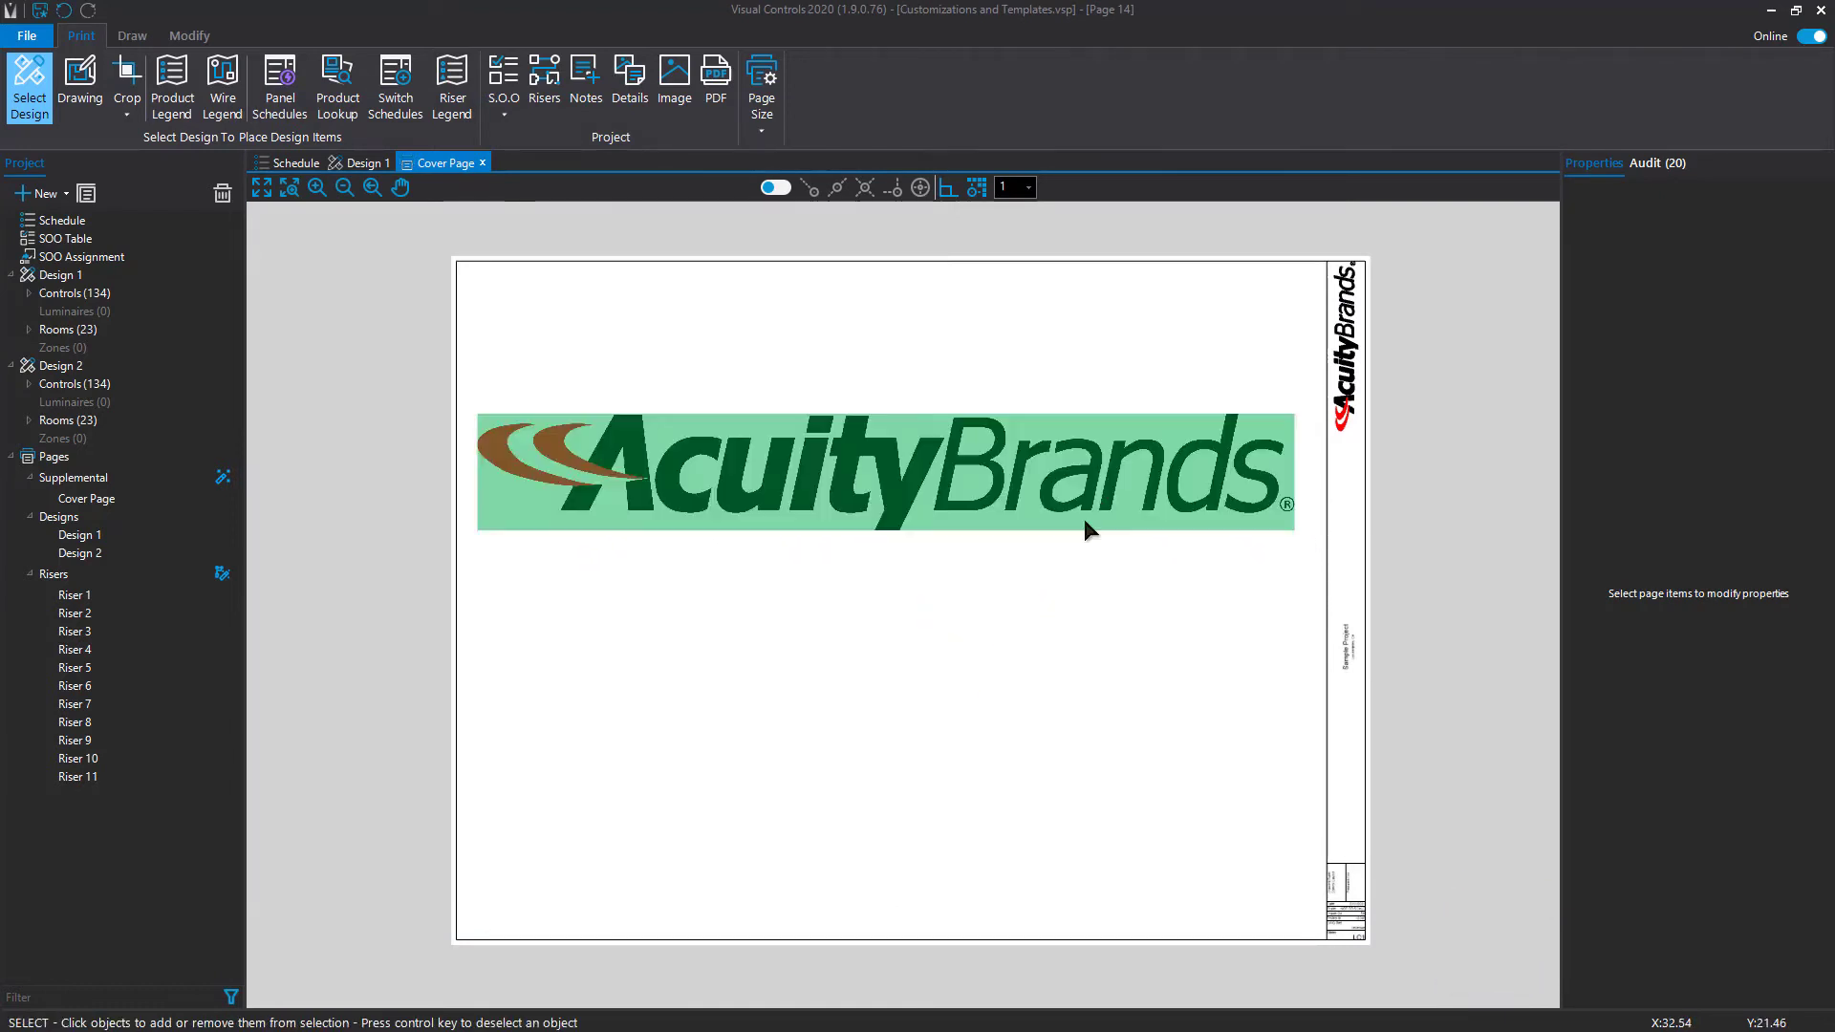
Step: Set the placed logo image's scale to .6 and clear the selection
click(1106, 497)
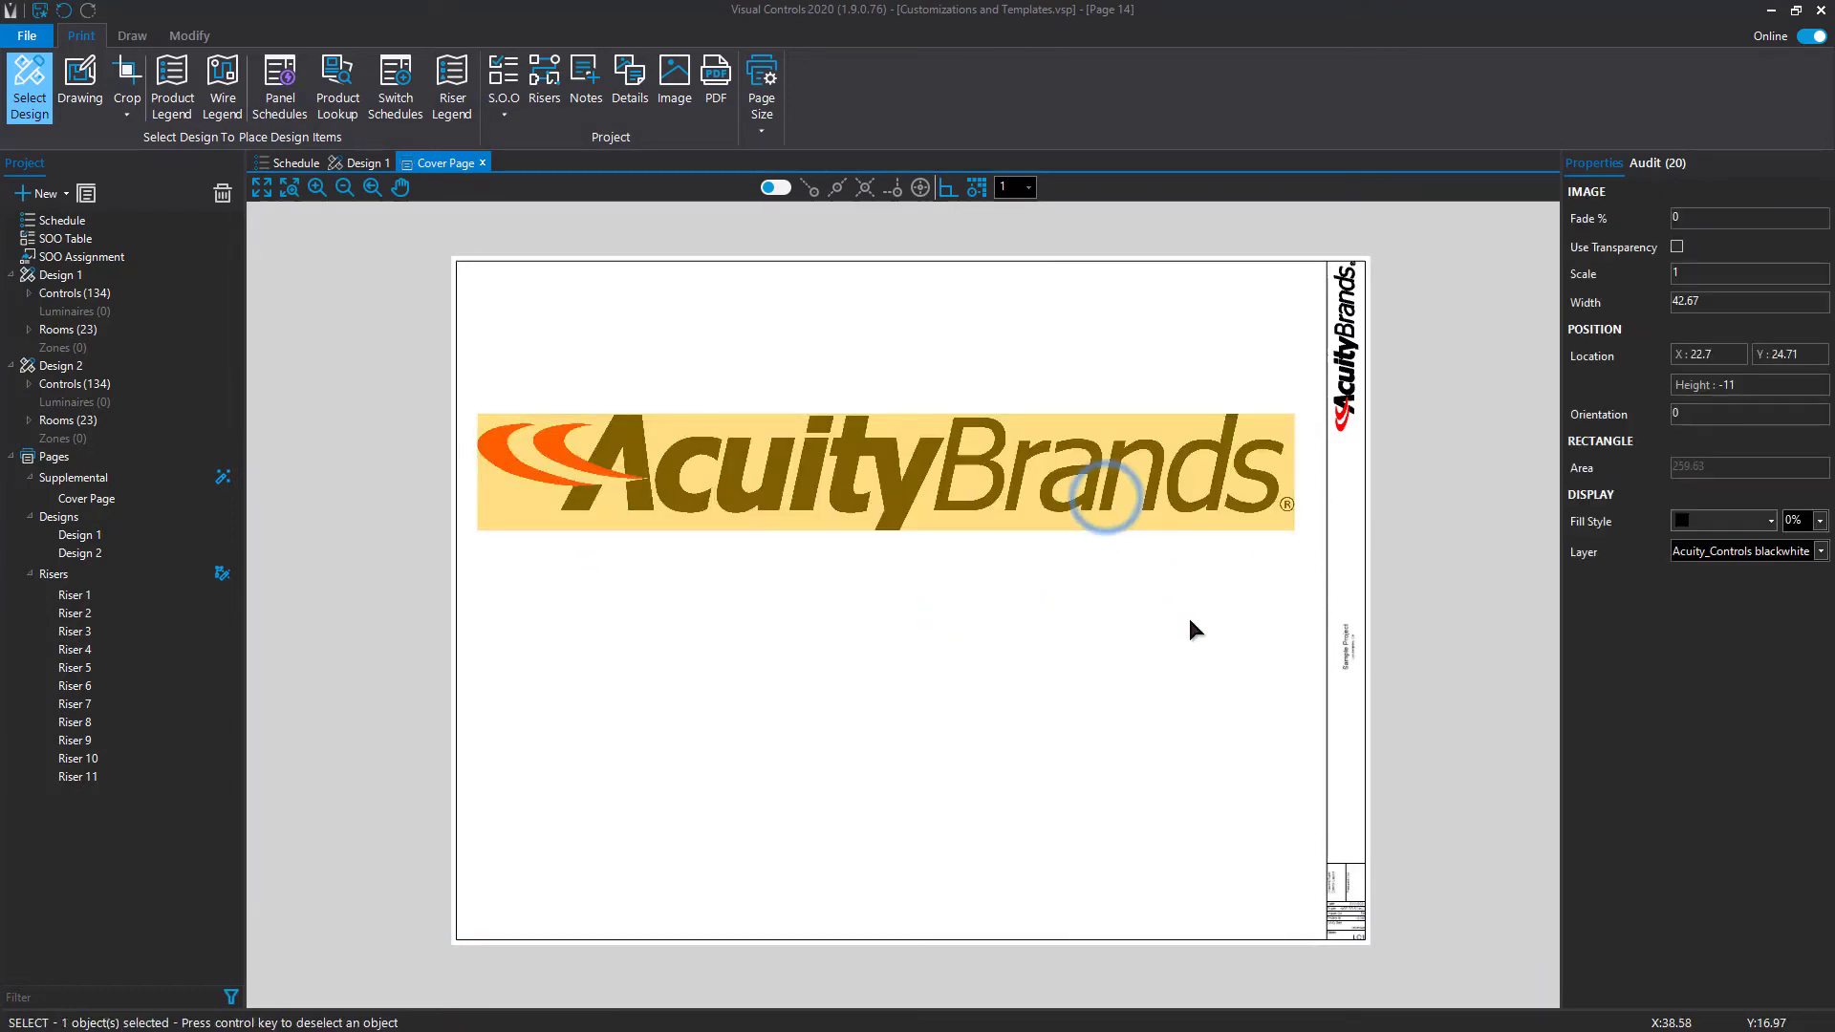
click(1732, 275)
text(.6)
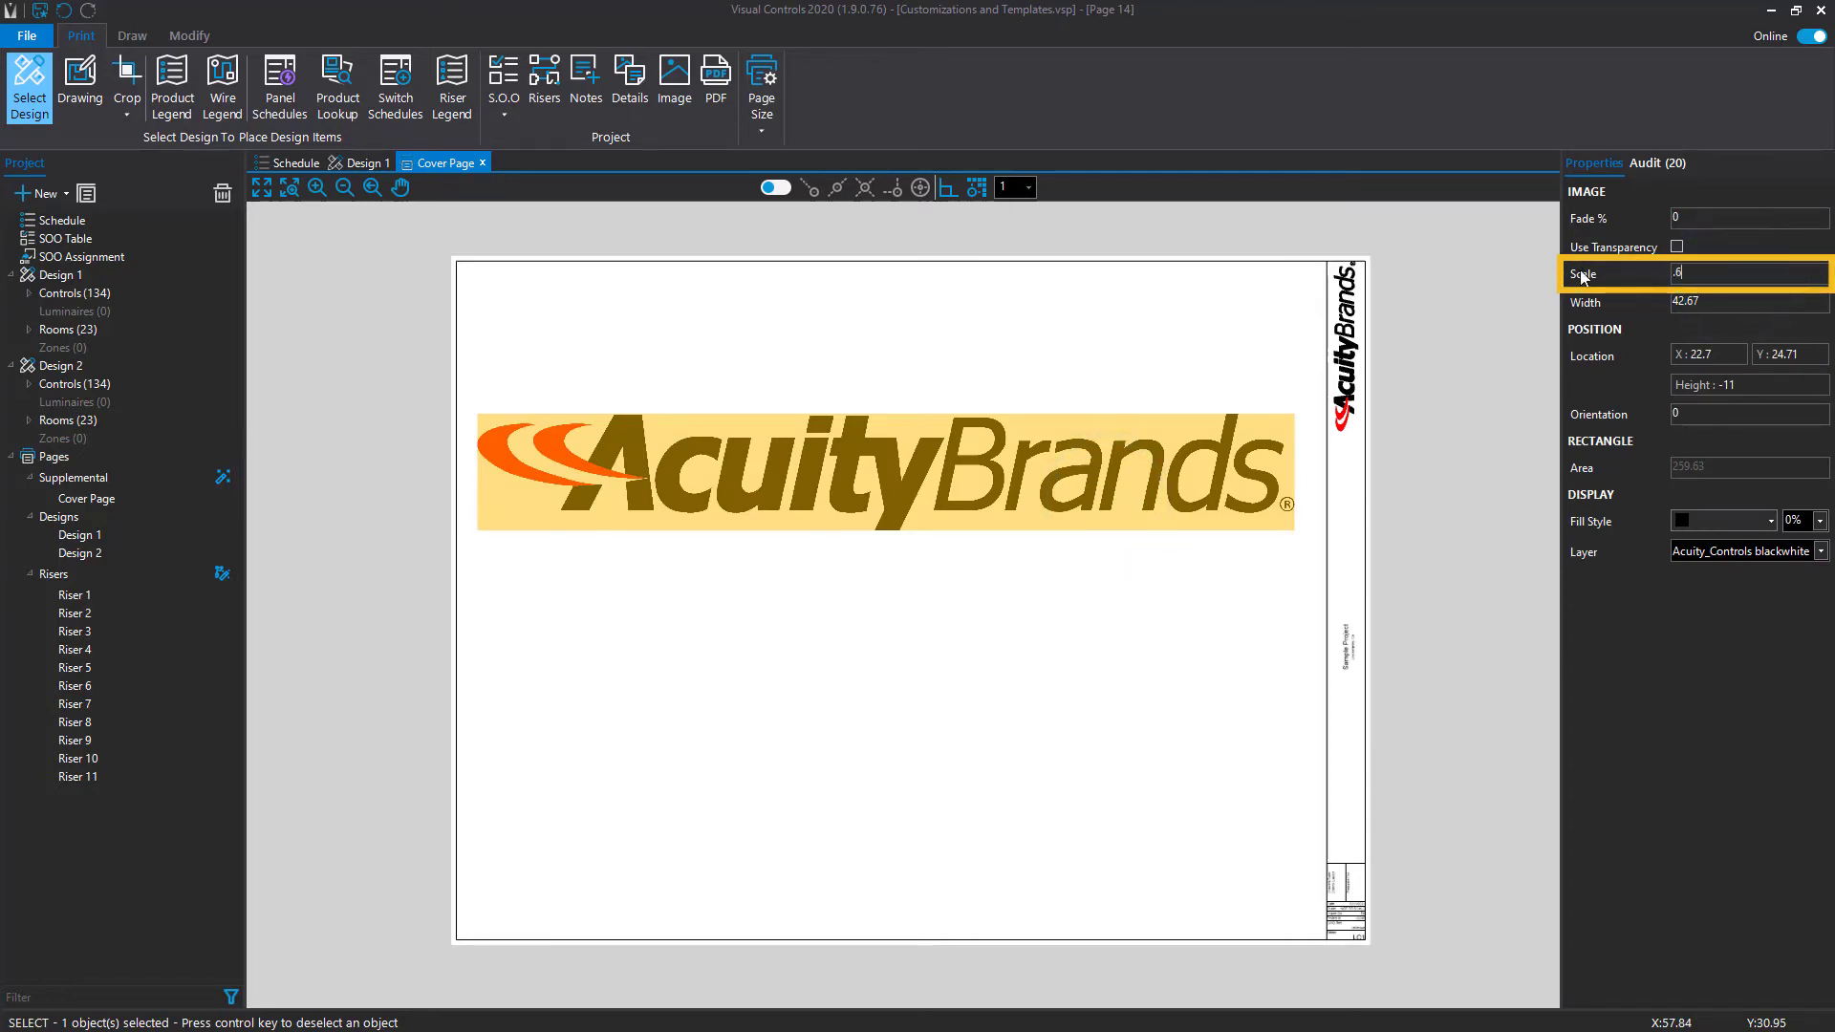
key(Return)
click(809, 663)
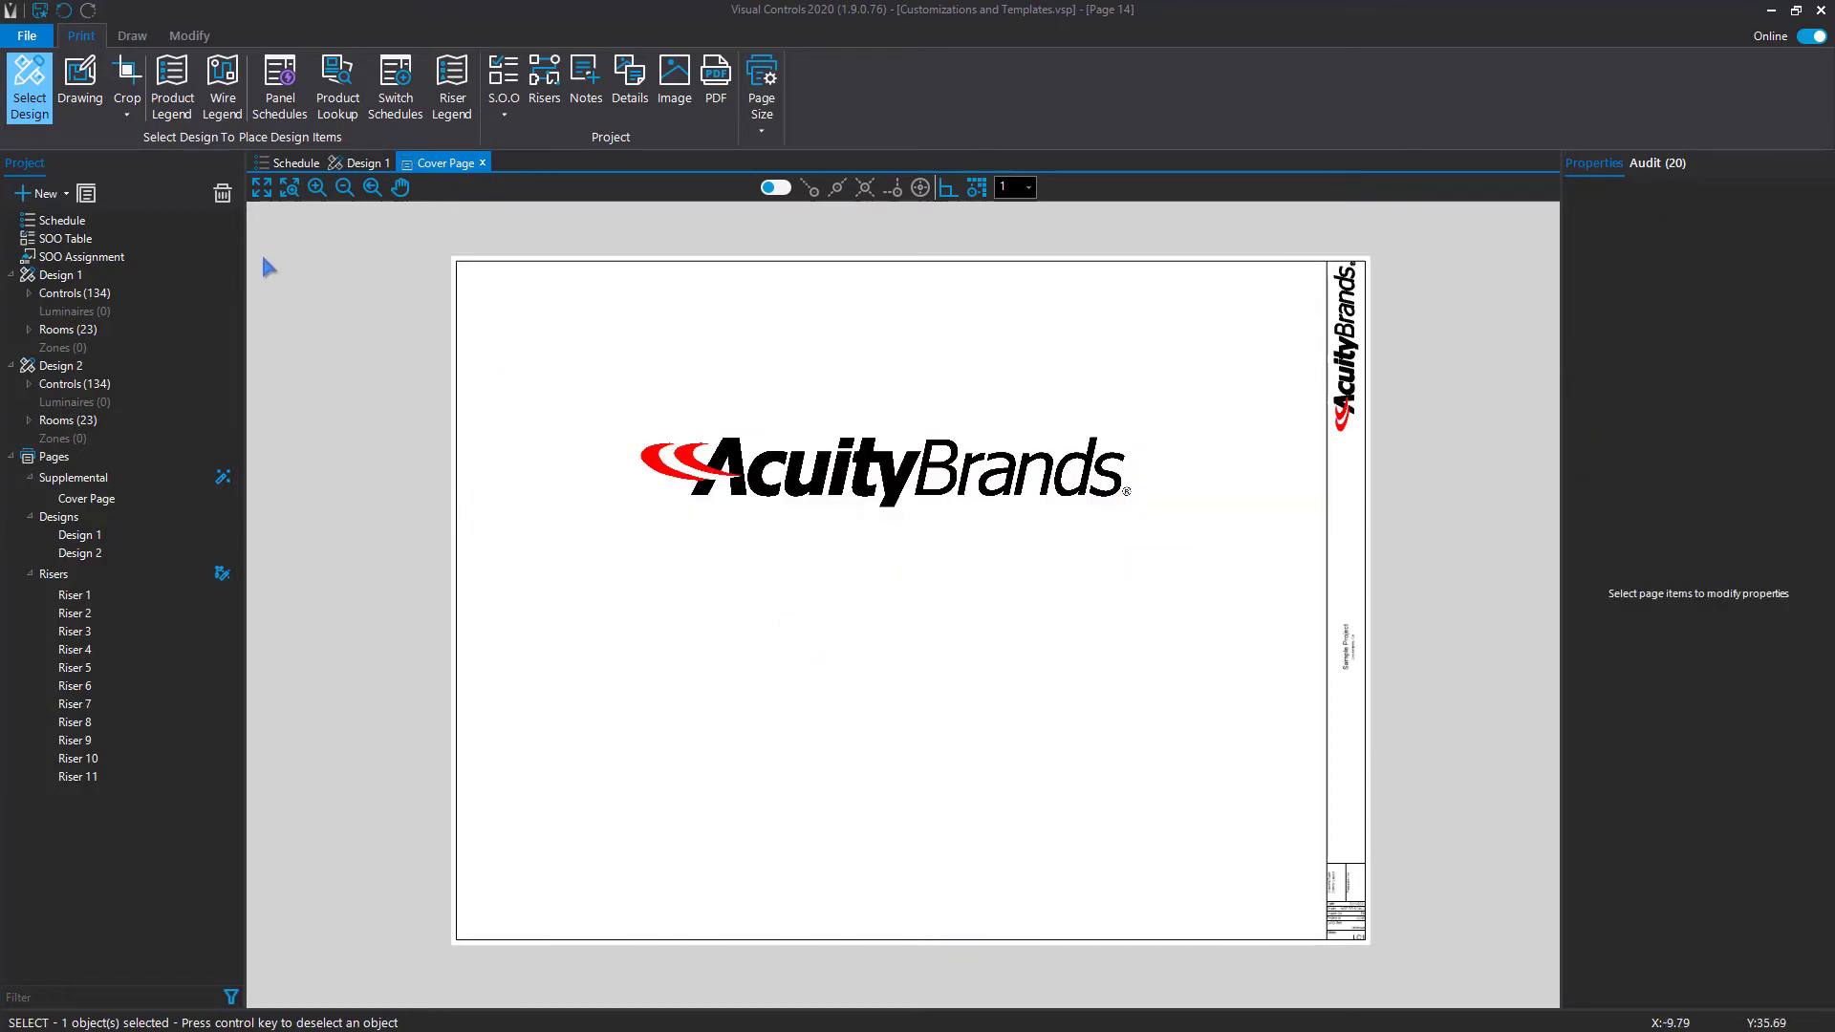
Step: Draw a solid black vertical line with weight 1 on the cover page, below the first letters of the logo
click(289, 187)
click(606, 467)
click(1183, 749)
click(132, 36)
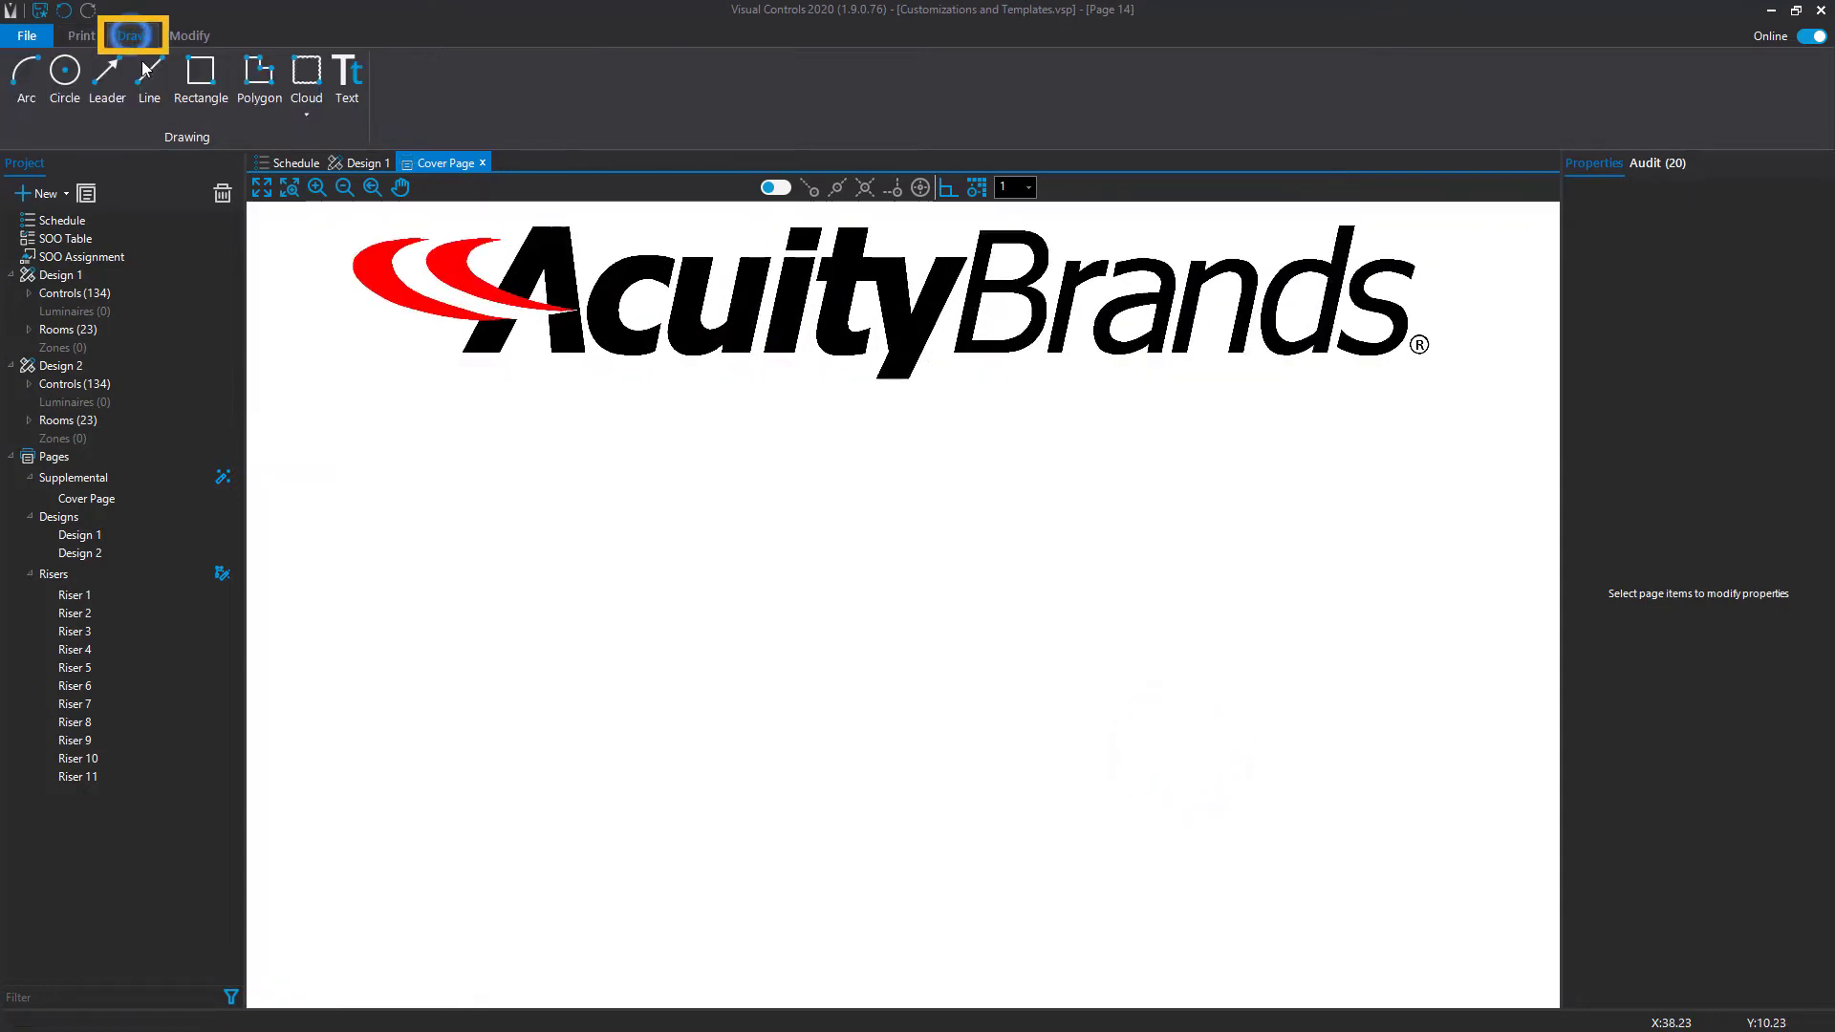
click(148, 82)
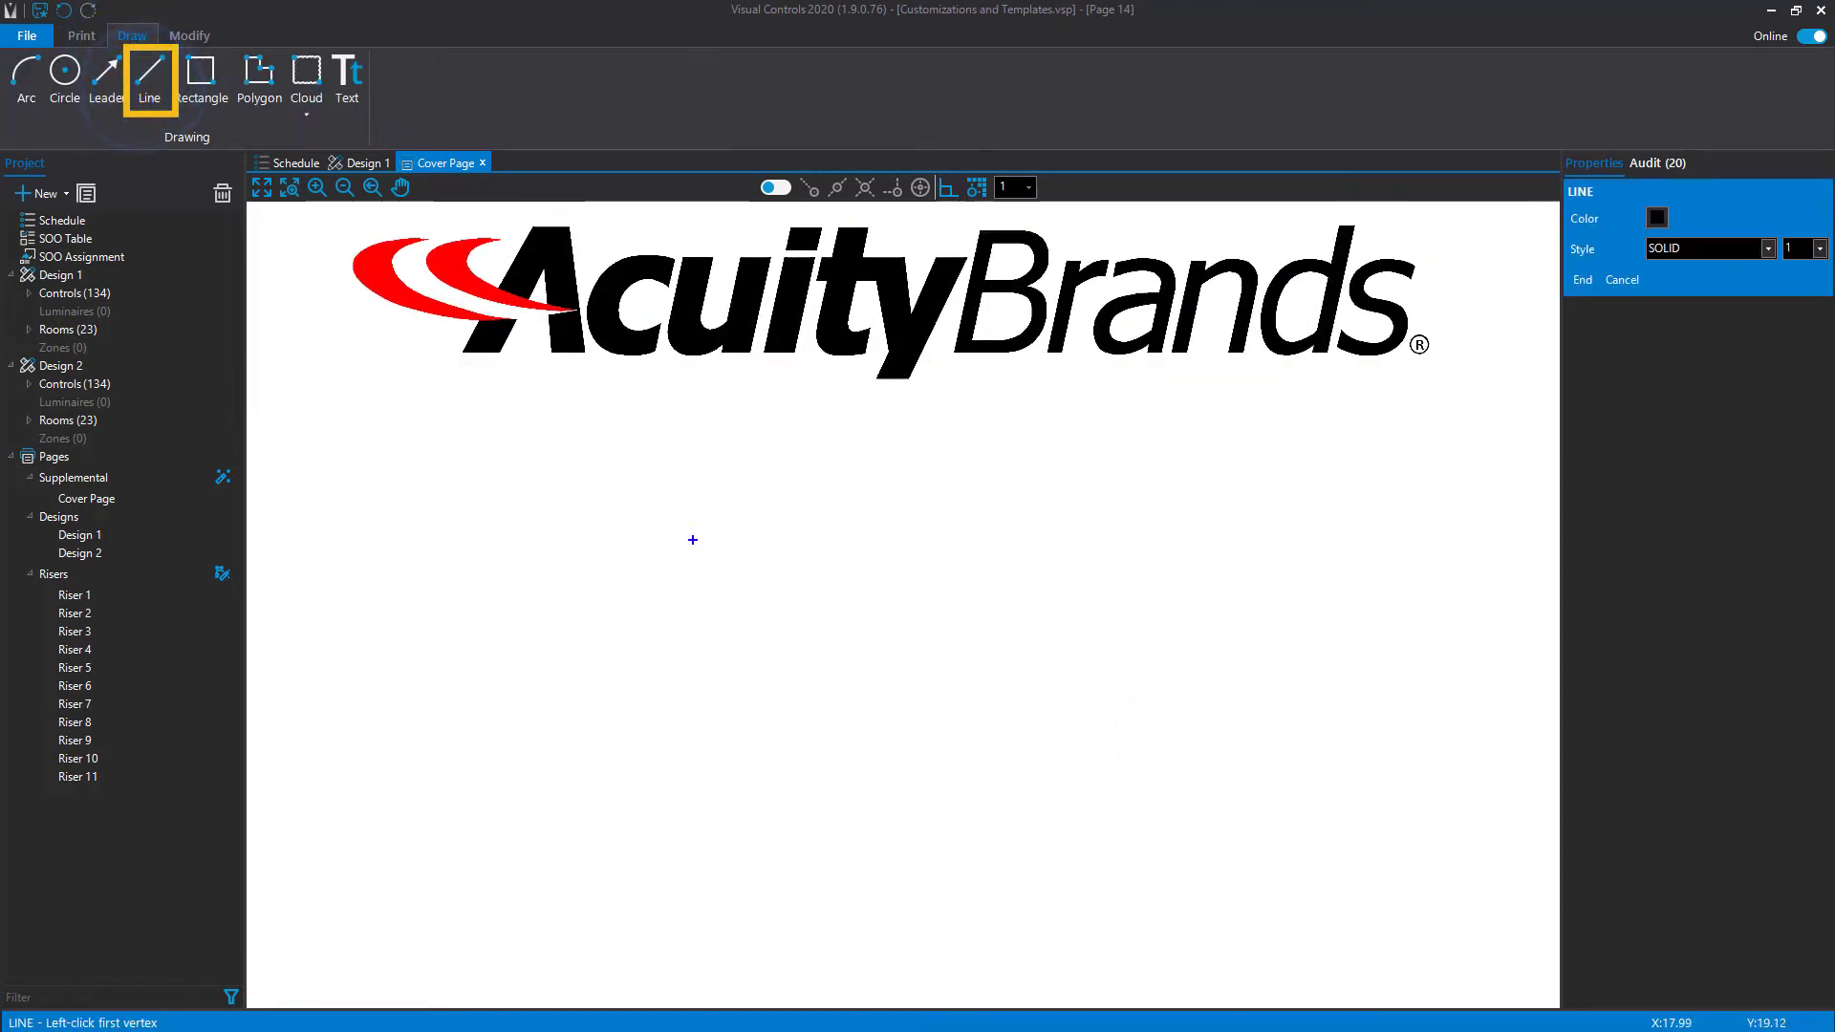
right_click(689, 743)
Step: Draw a wide, thin rectangle across the line's upper end and place the text LC1.0 at size 1 in its left end
click(201, 81)
click(509, 582)
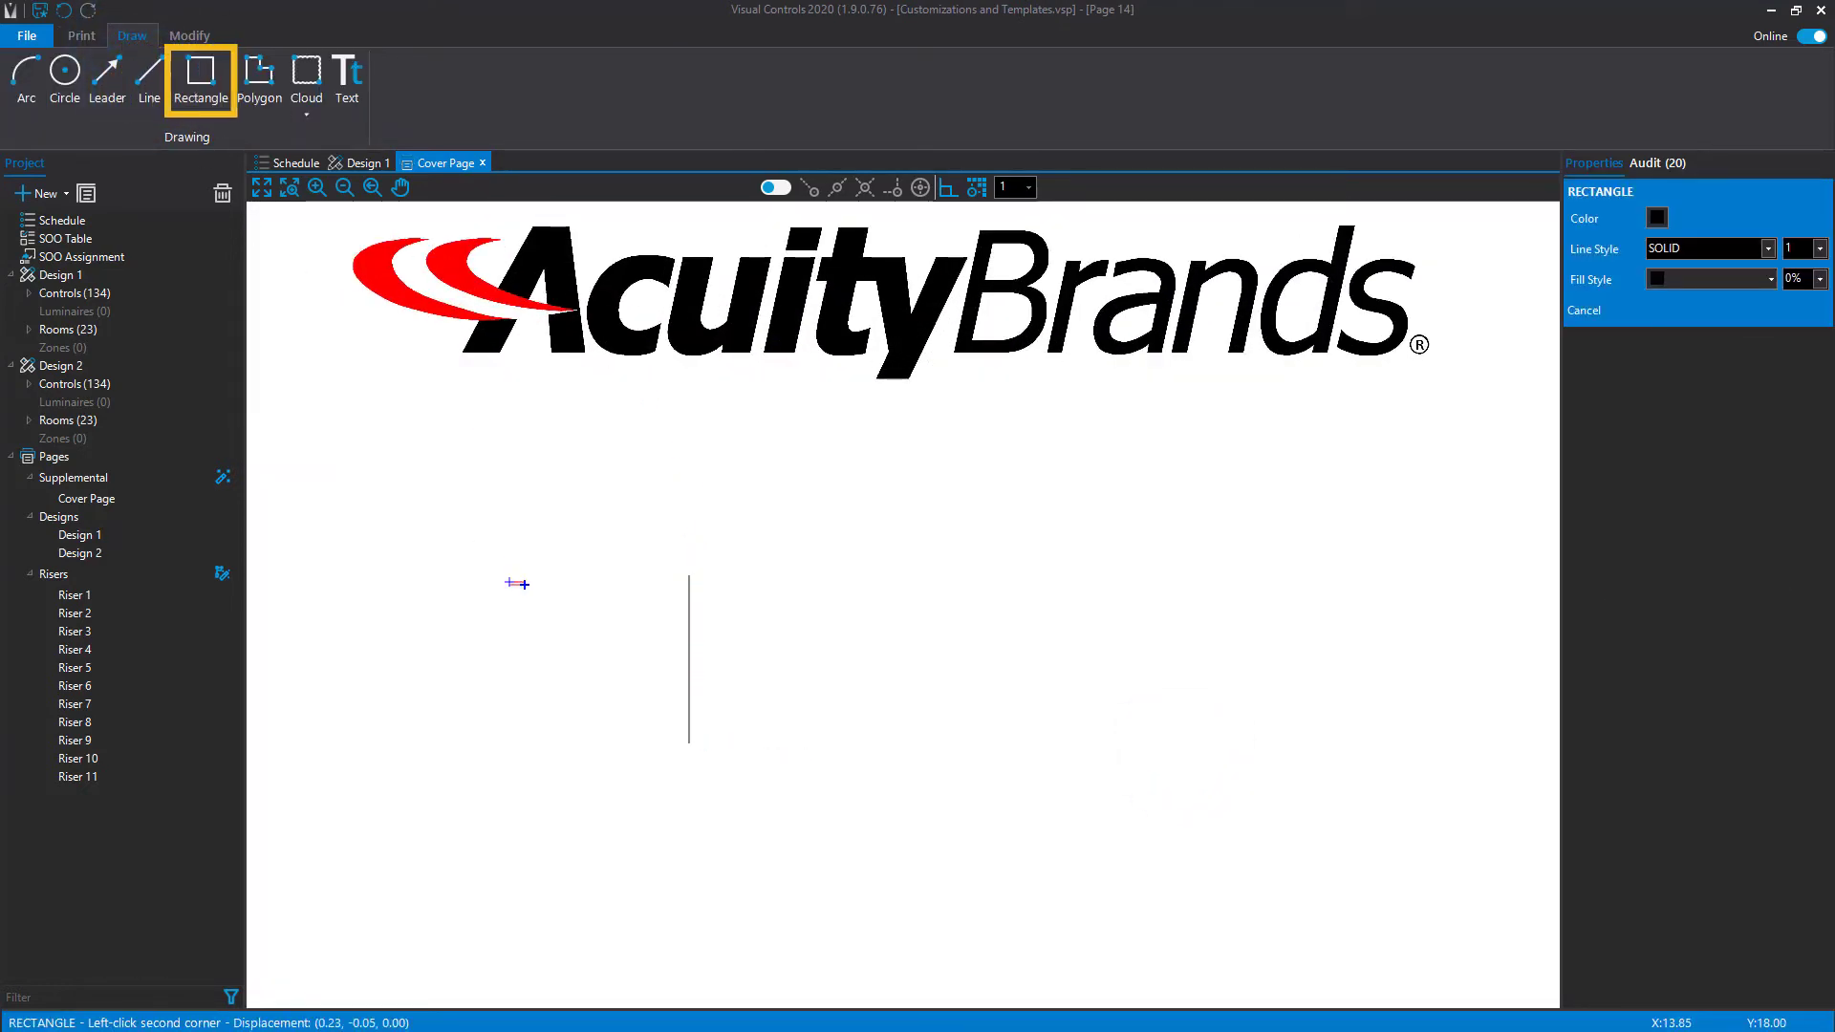
click(1248, 612)
click(347, 81)
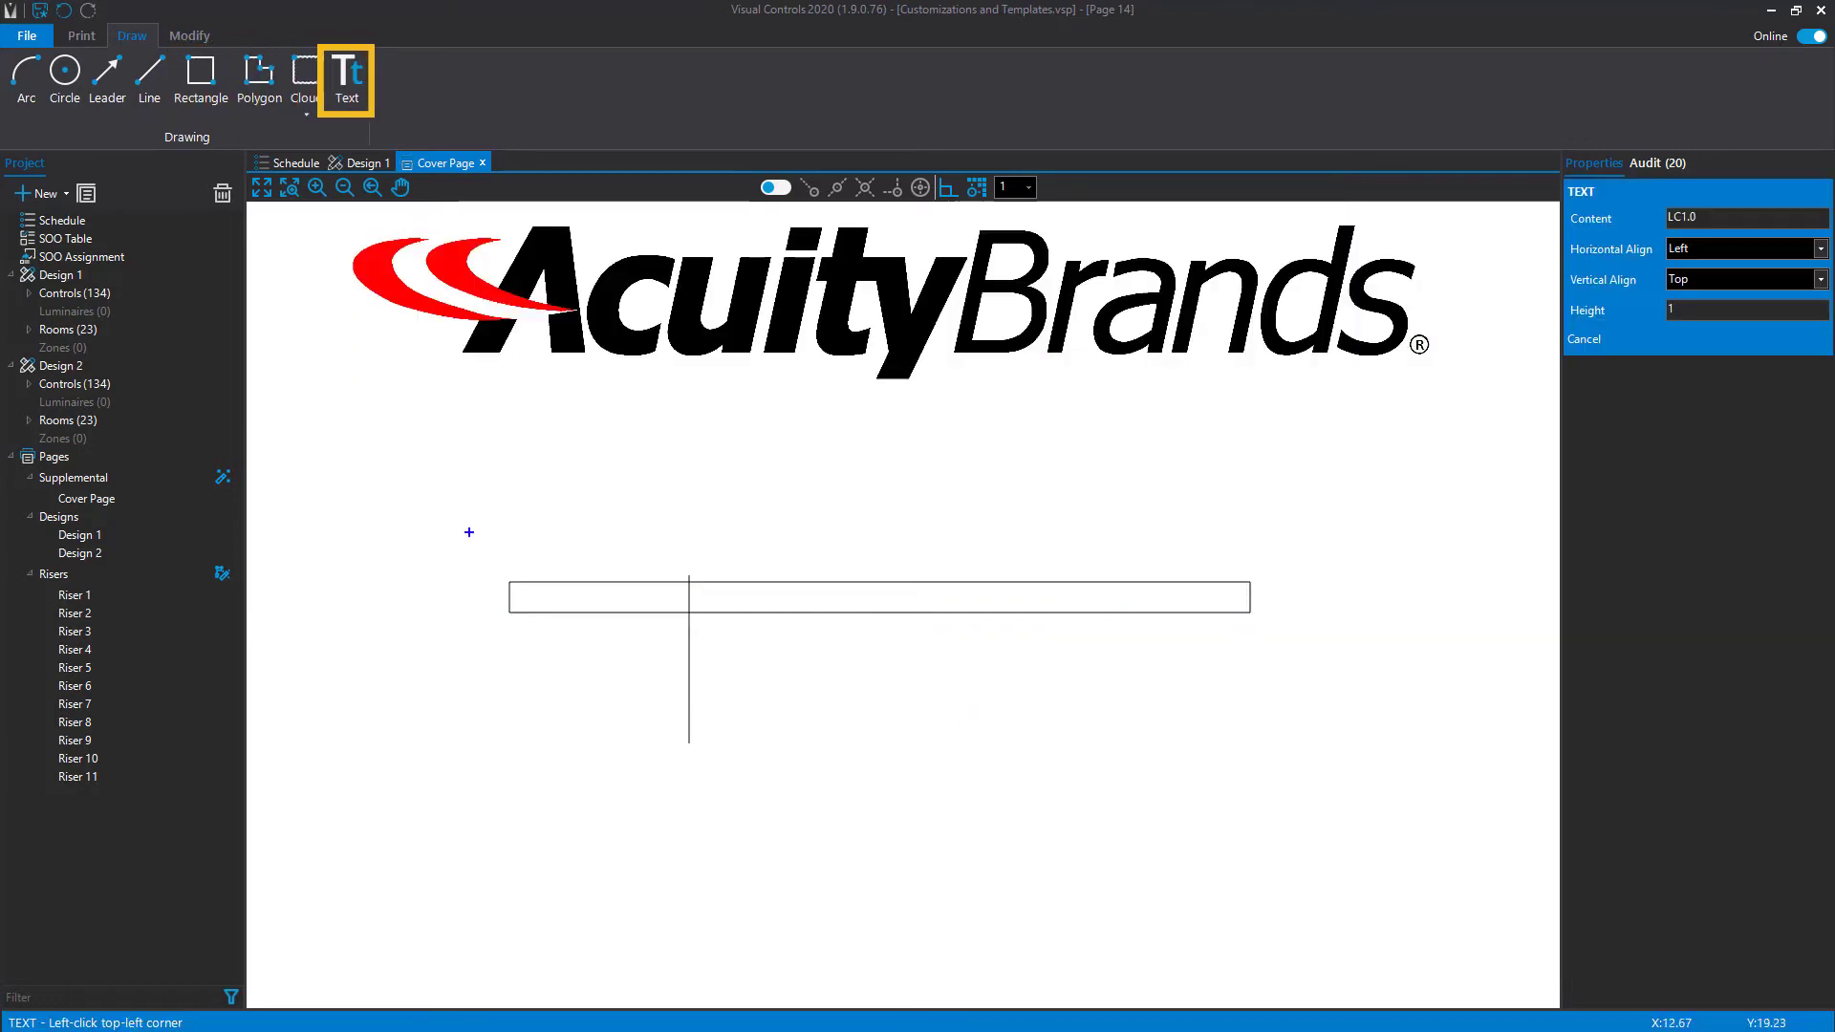
click(514, 582)
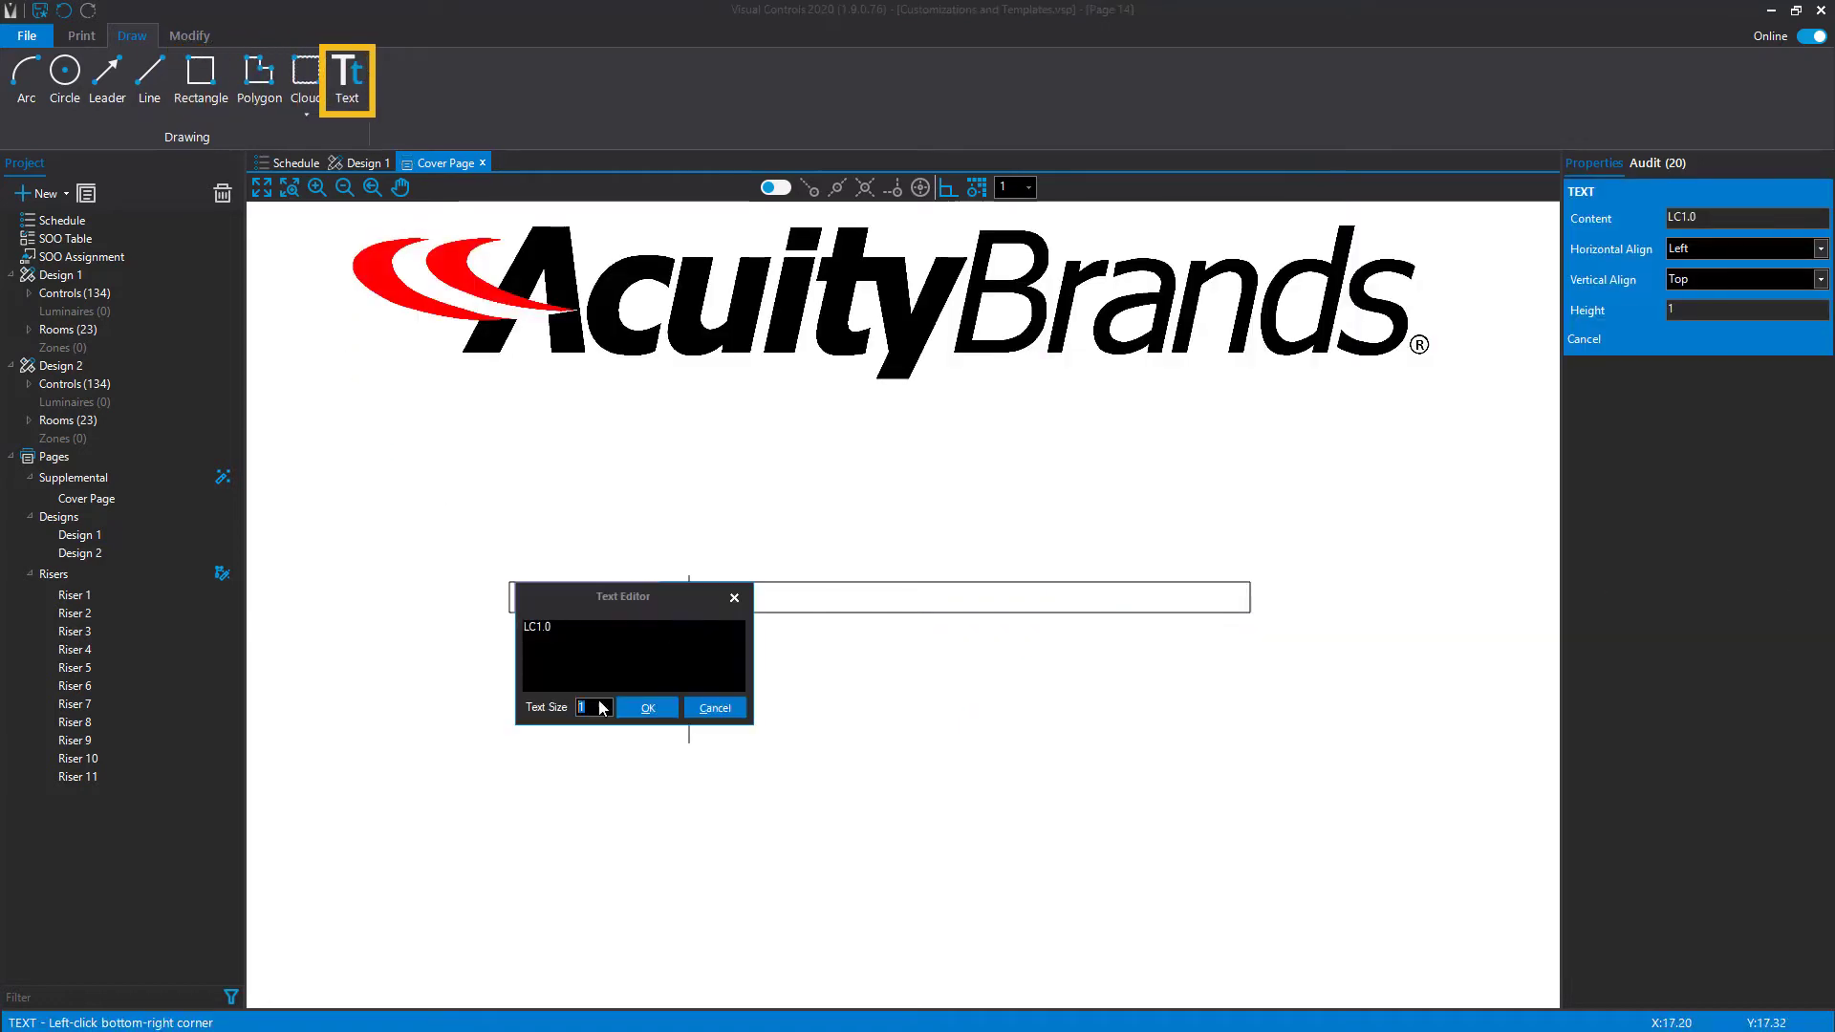
click(640, 708)
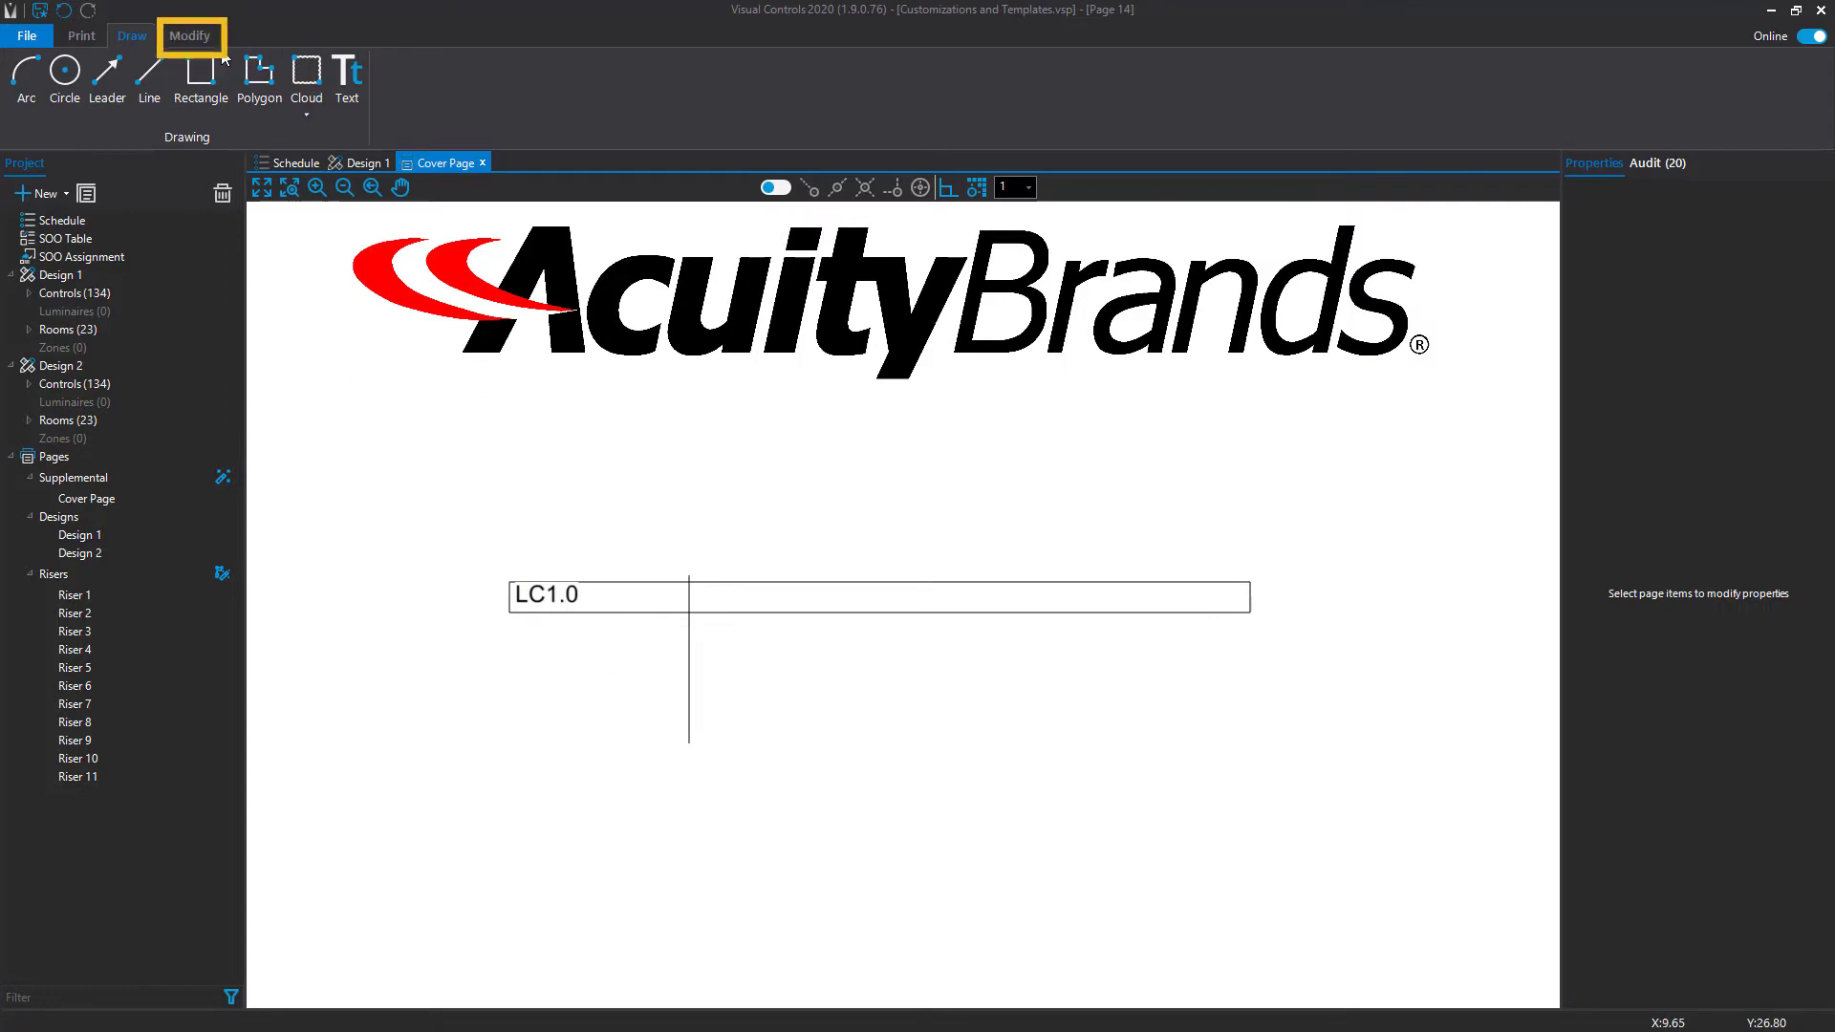
Step: Move the LC1.0 text slightly down to center it vertically inside the rectangle
click(189, 36)
click(551, 600)
click(141, 76)
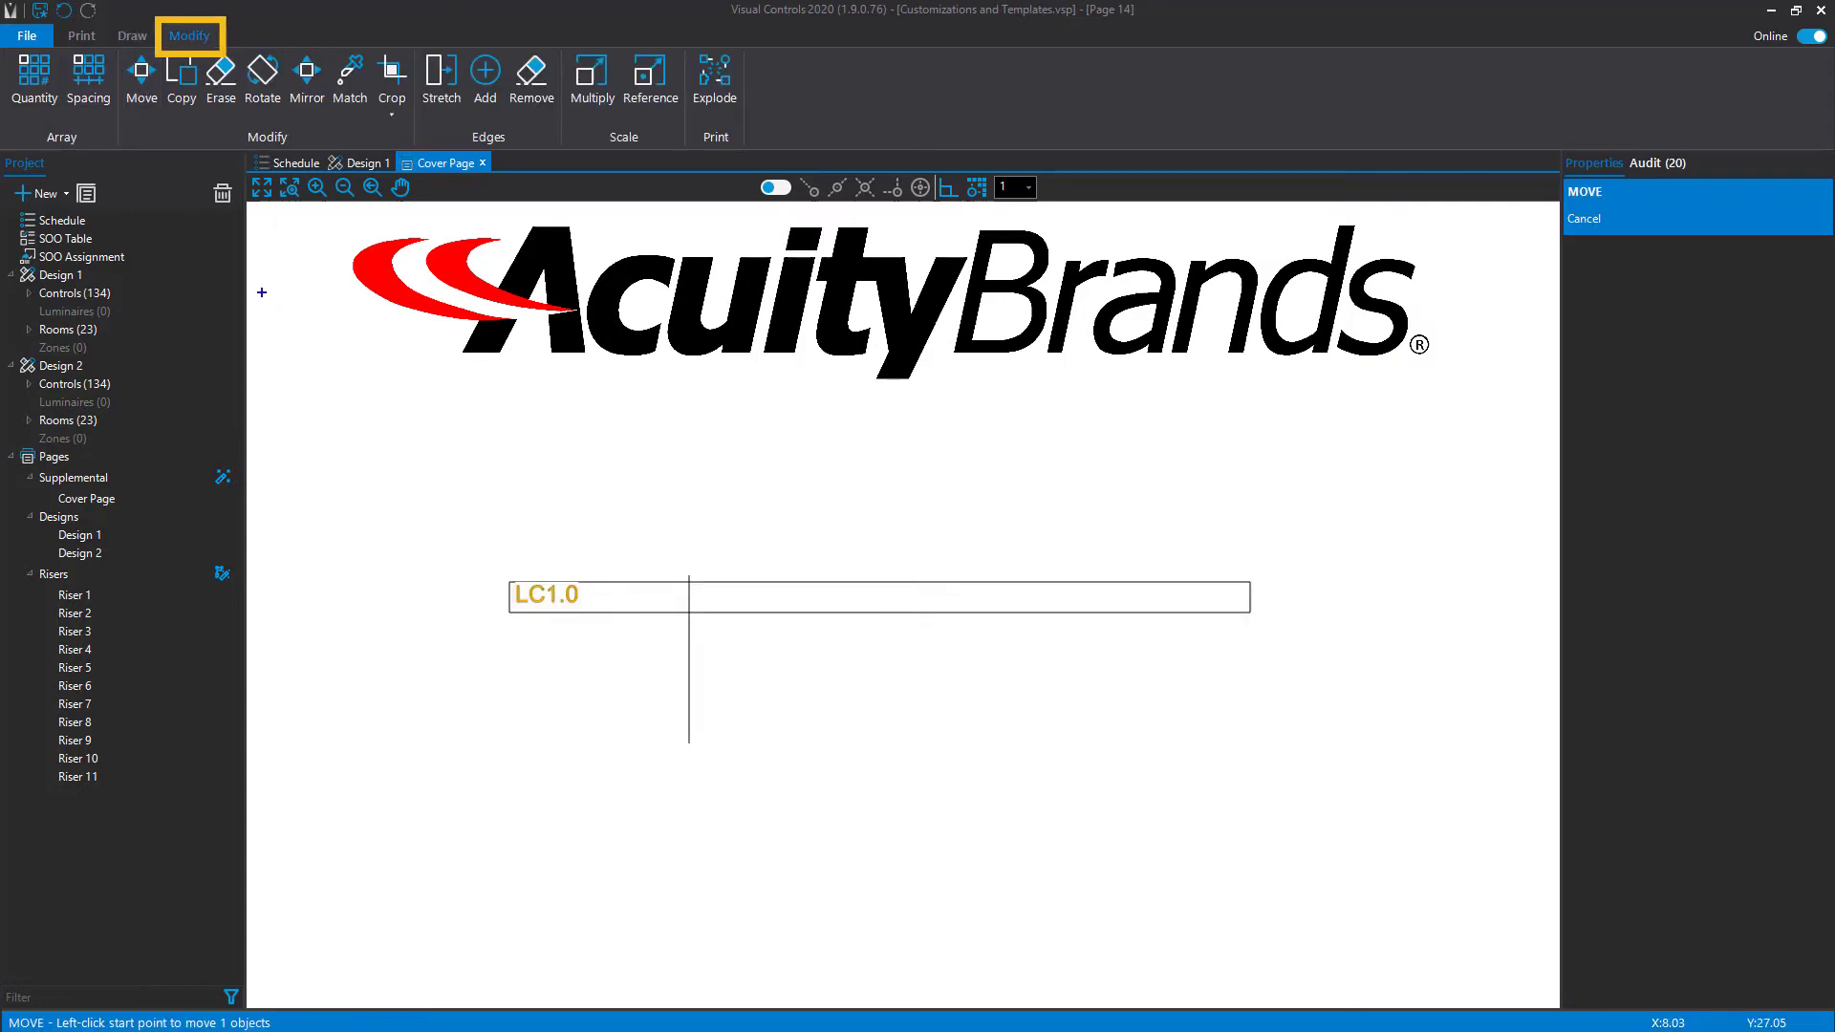
click(552, 604)
click(552, 607)
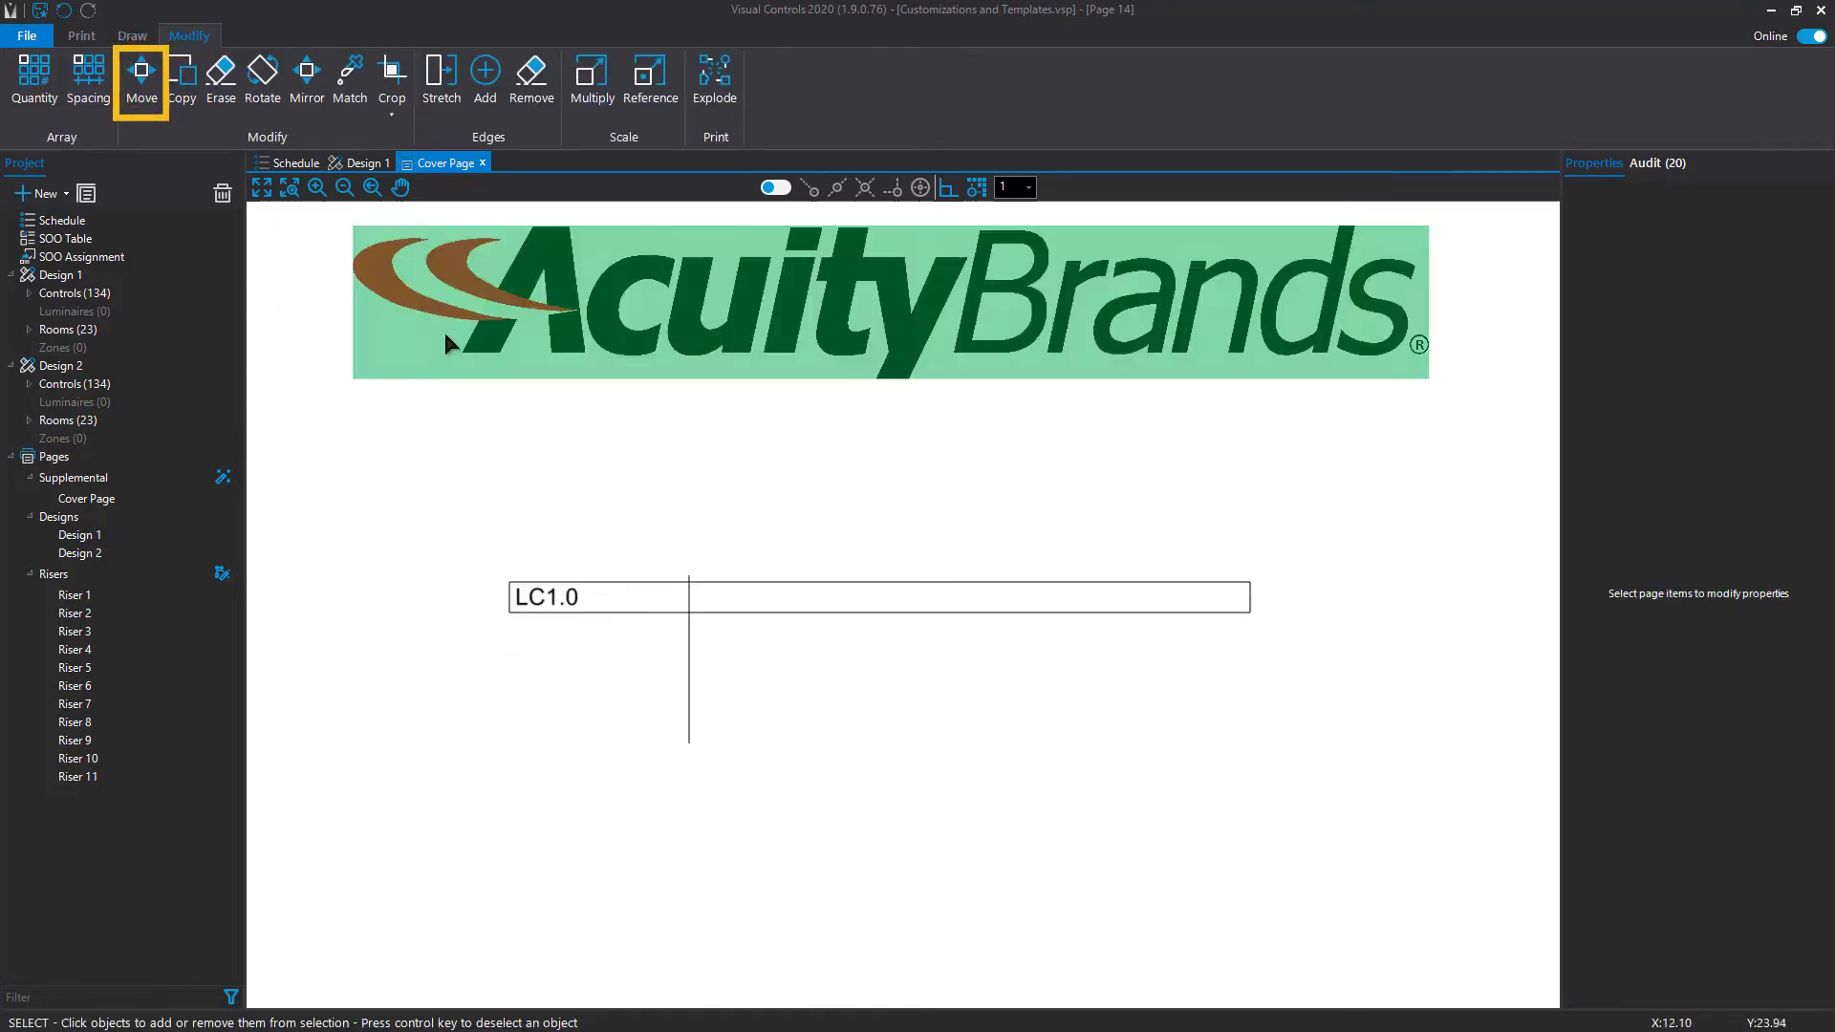
Step: Move the rectangle and its LC1.0 text slightly up so the top edge meets the vertical line's upper end
click(513, 569)
click(142, 75)
click(558, 613)
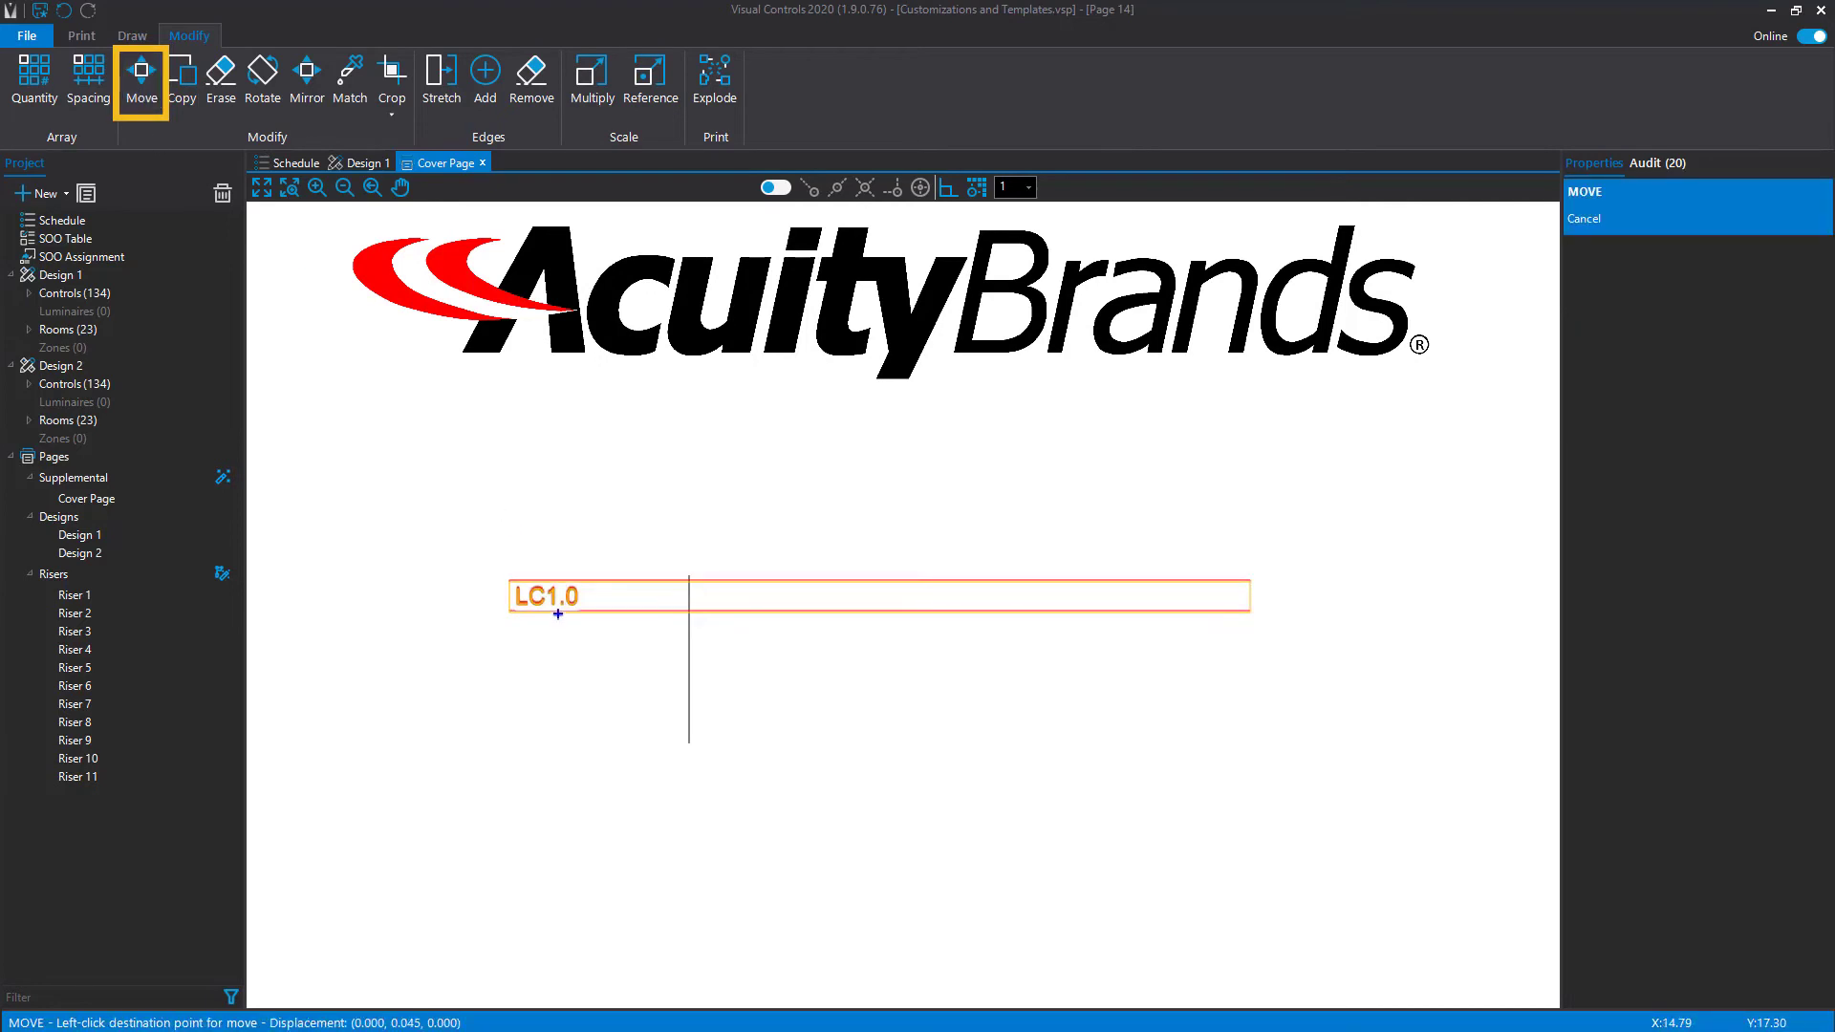
click(558, 610)
Step: Copy the rectangle with its LC1.0 text directly below the original as a second table row
drag(604, 635, 414, 484)
click(181, 76)
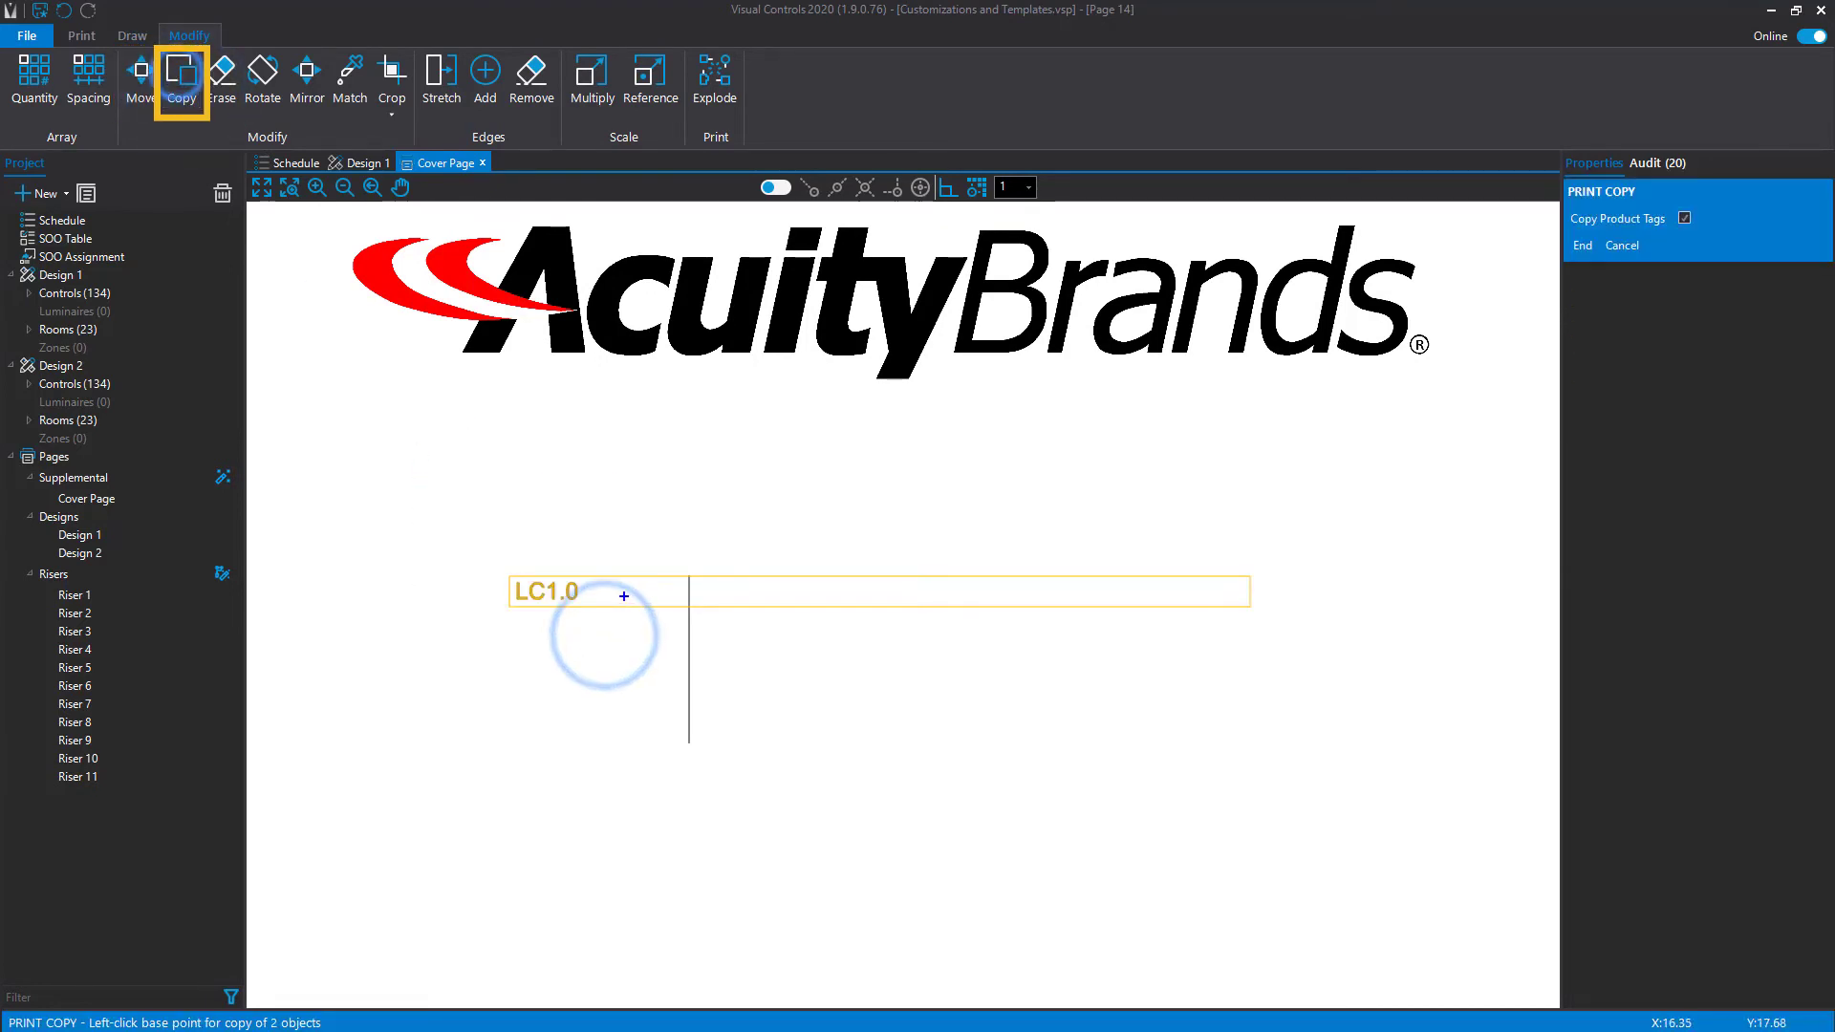
click(623, 595)
click(626, 626)
right_click(695, 708)
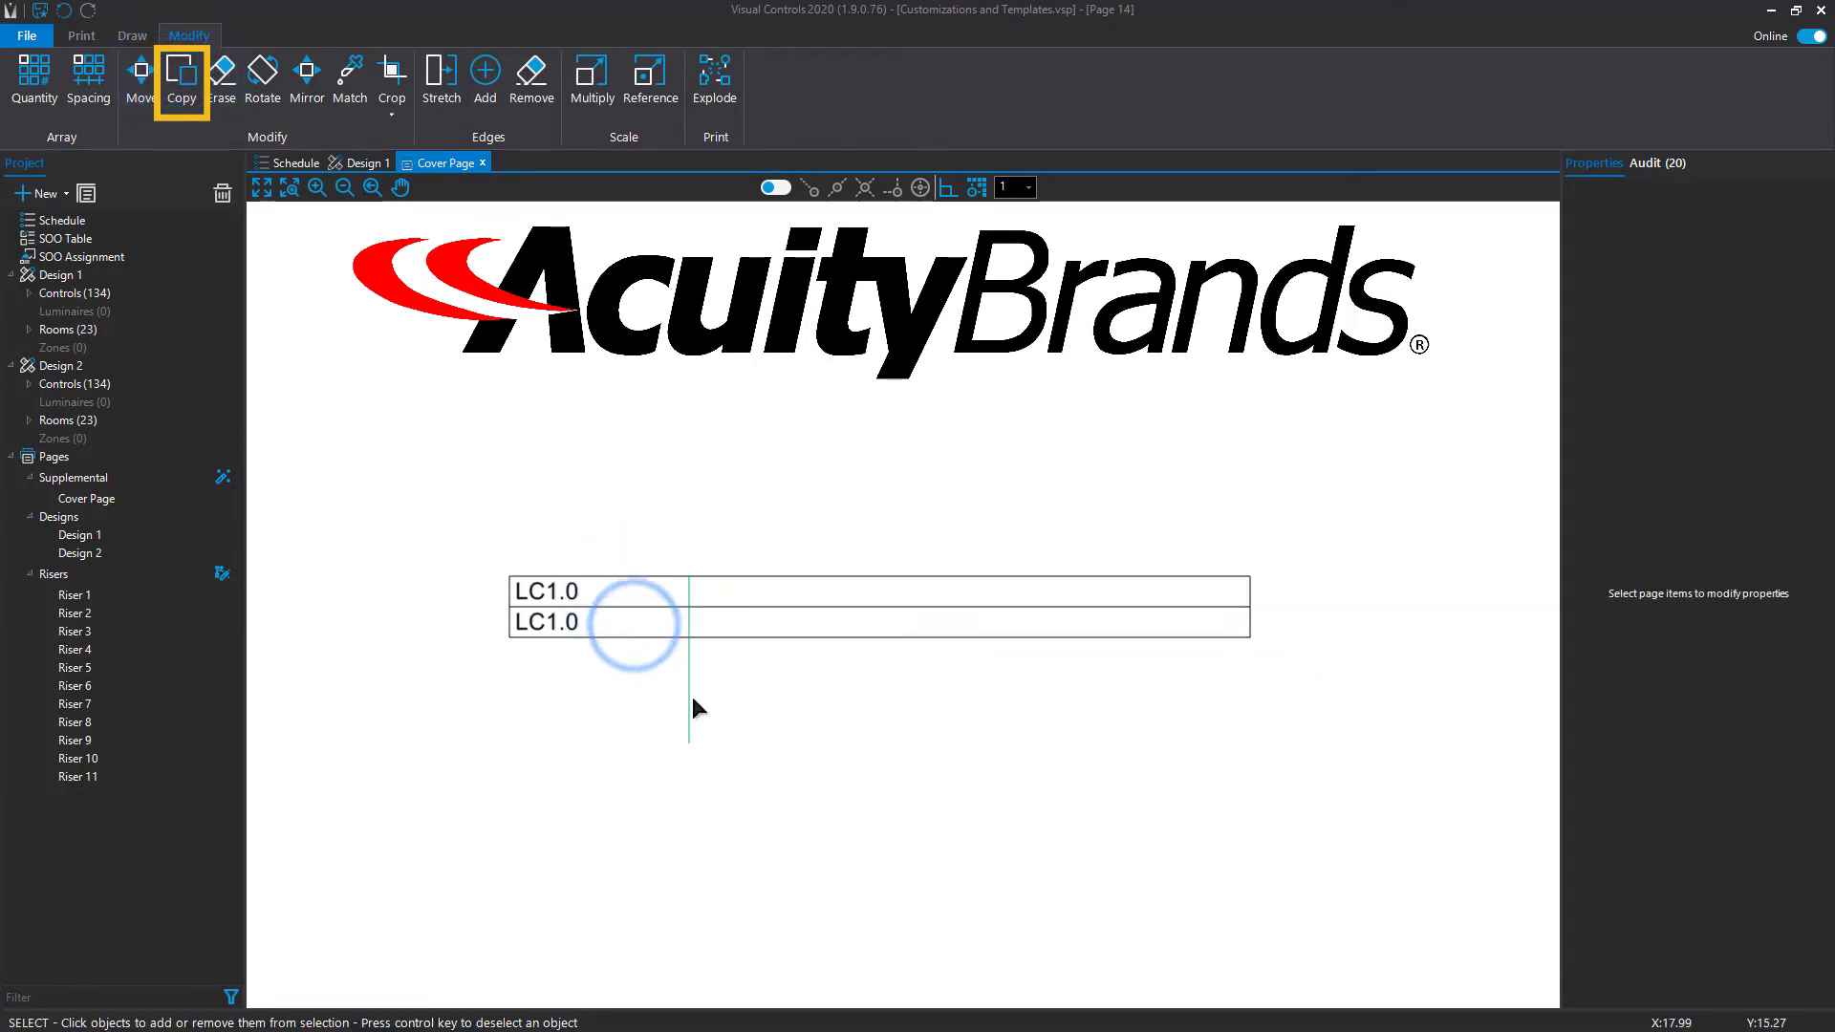
Step: Mirror the two rectangles about the second row's lower edge to add two rows, and start stretching the top rectangle
drag(822, 675, 784, 610)
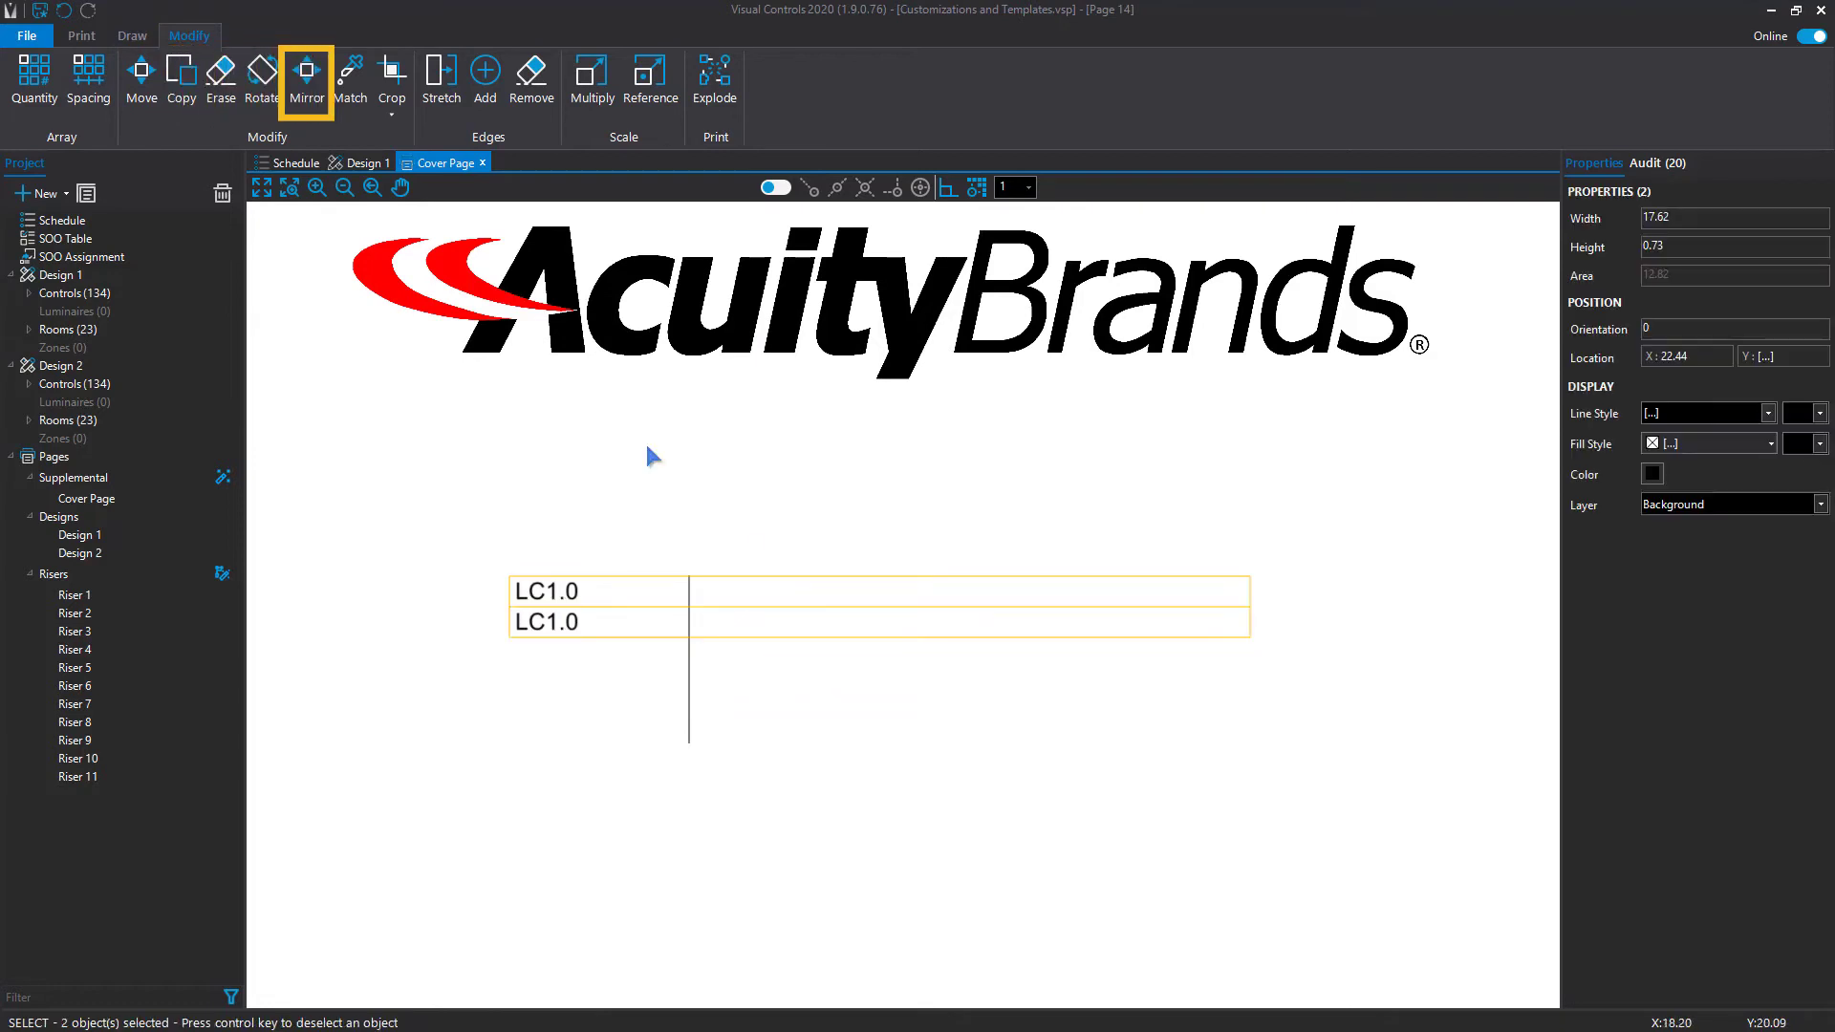
click(307, 86)
click(688, 637)
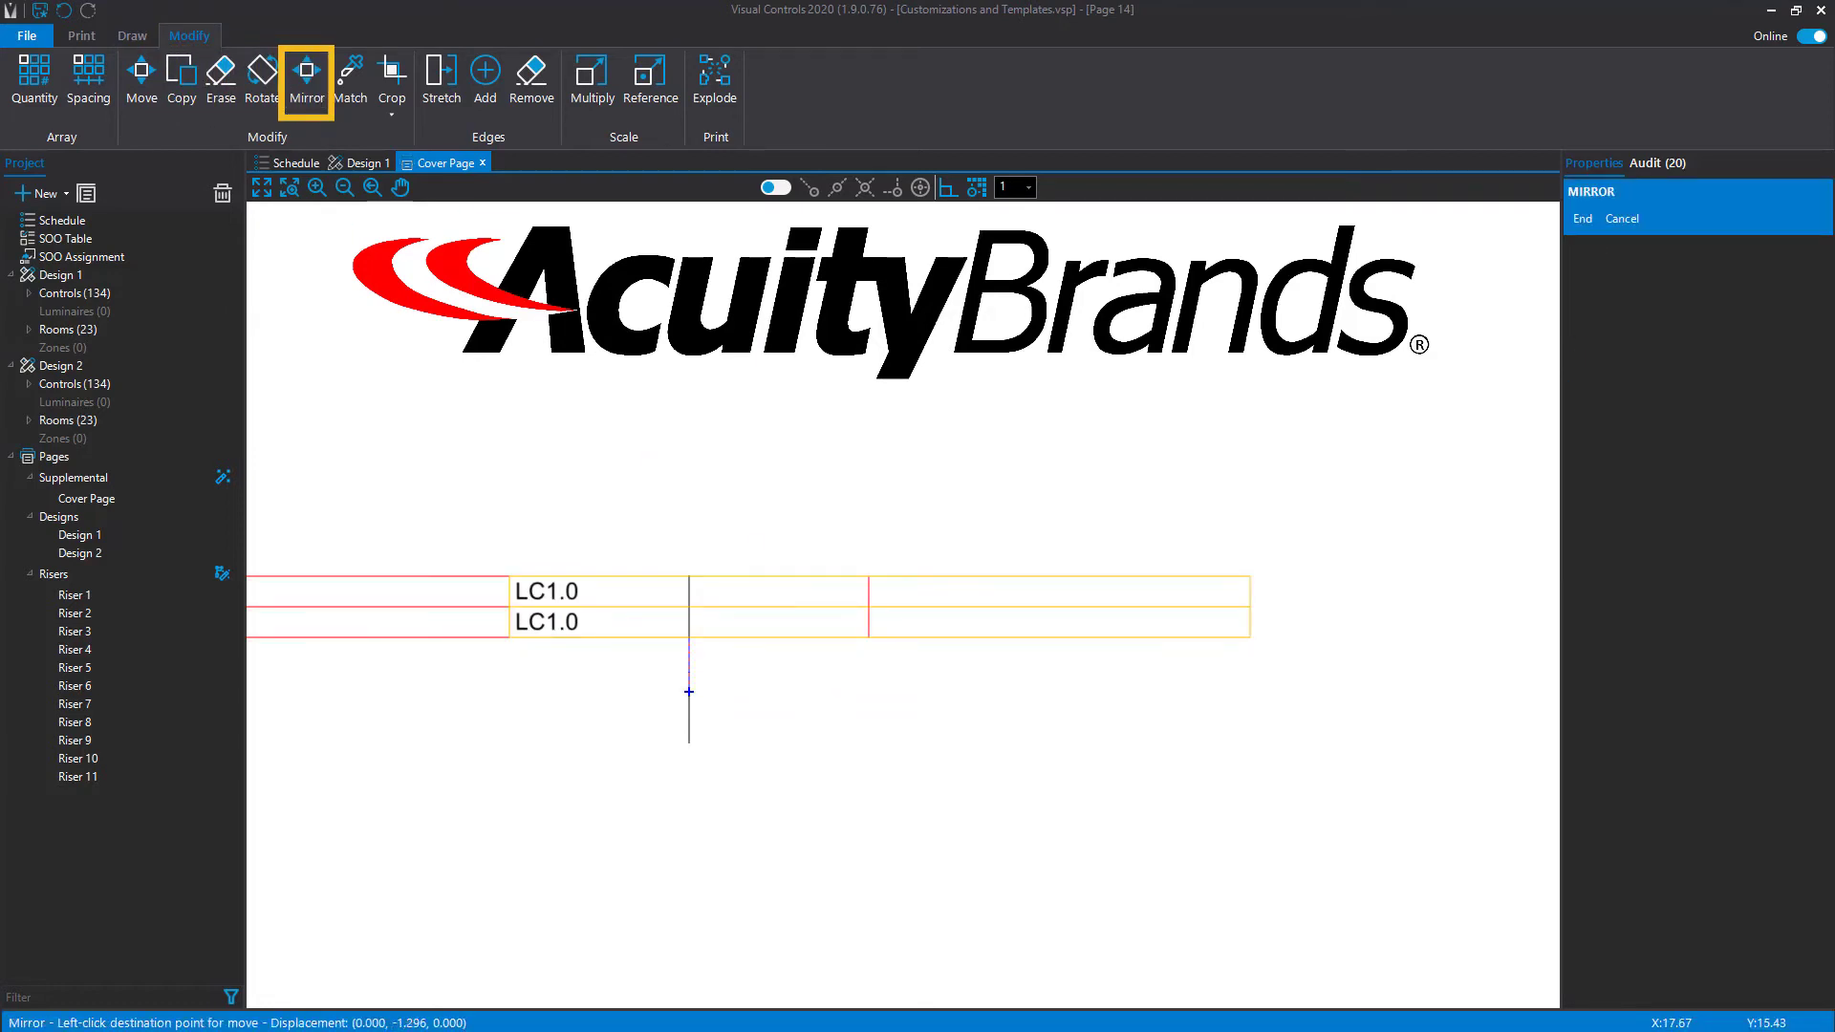
click(862, 637)
click(1093, 577)
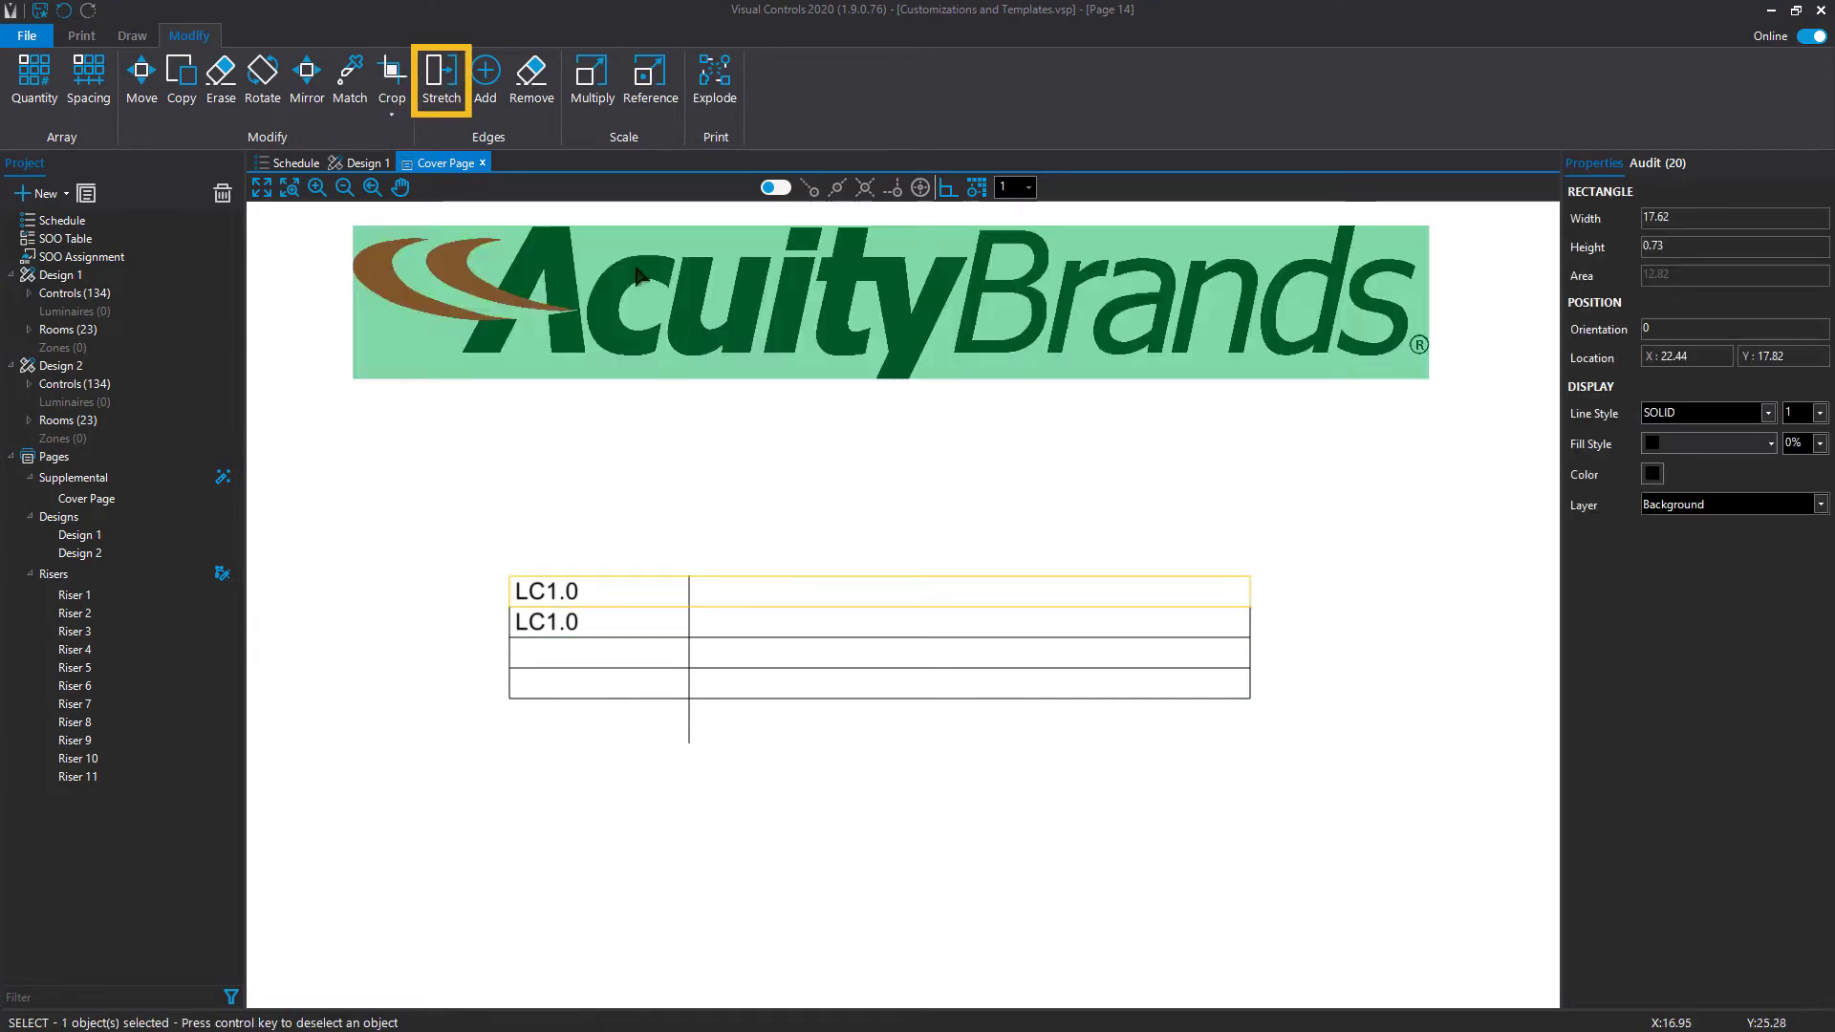
click(442, 84)
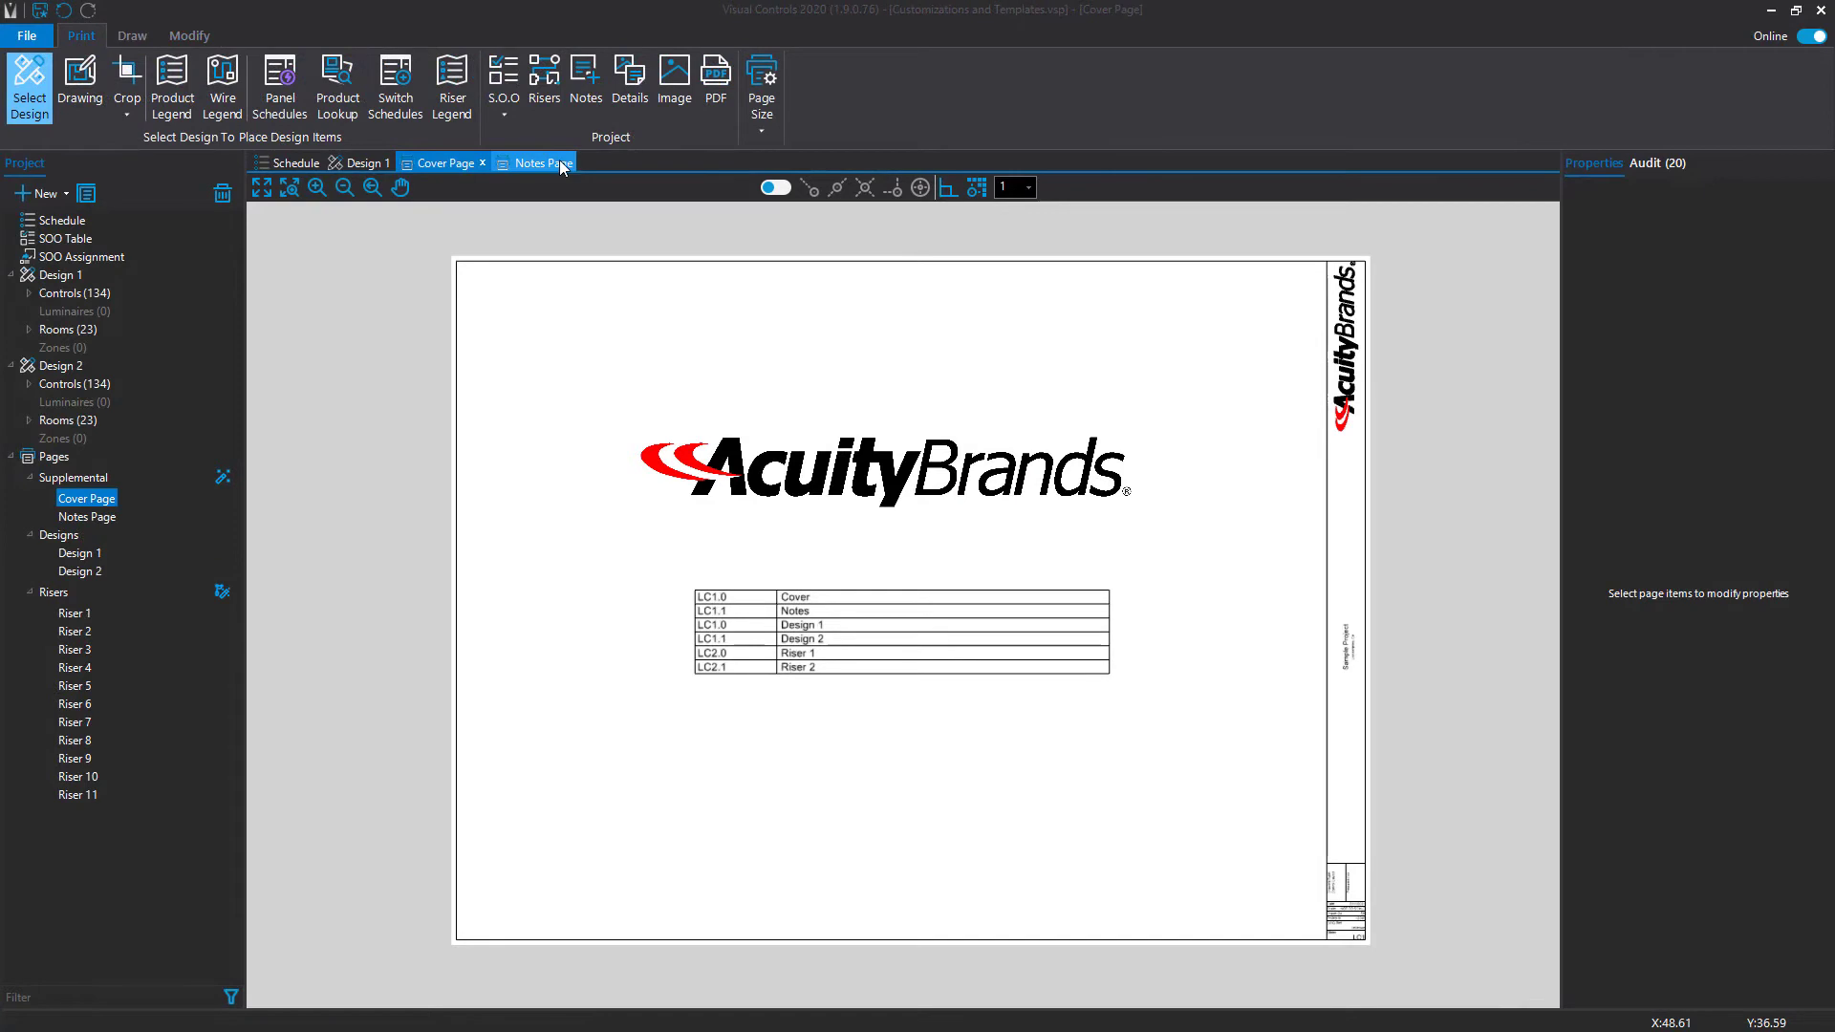
Step: Open the notes manager for the Notes Page and look through the Fresco, General and LC&D groups
click(532, 164)
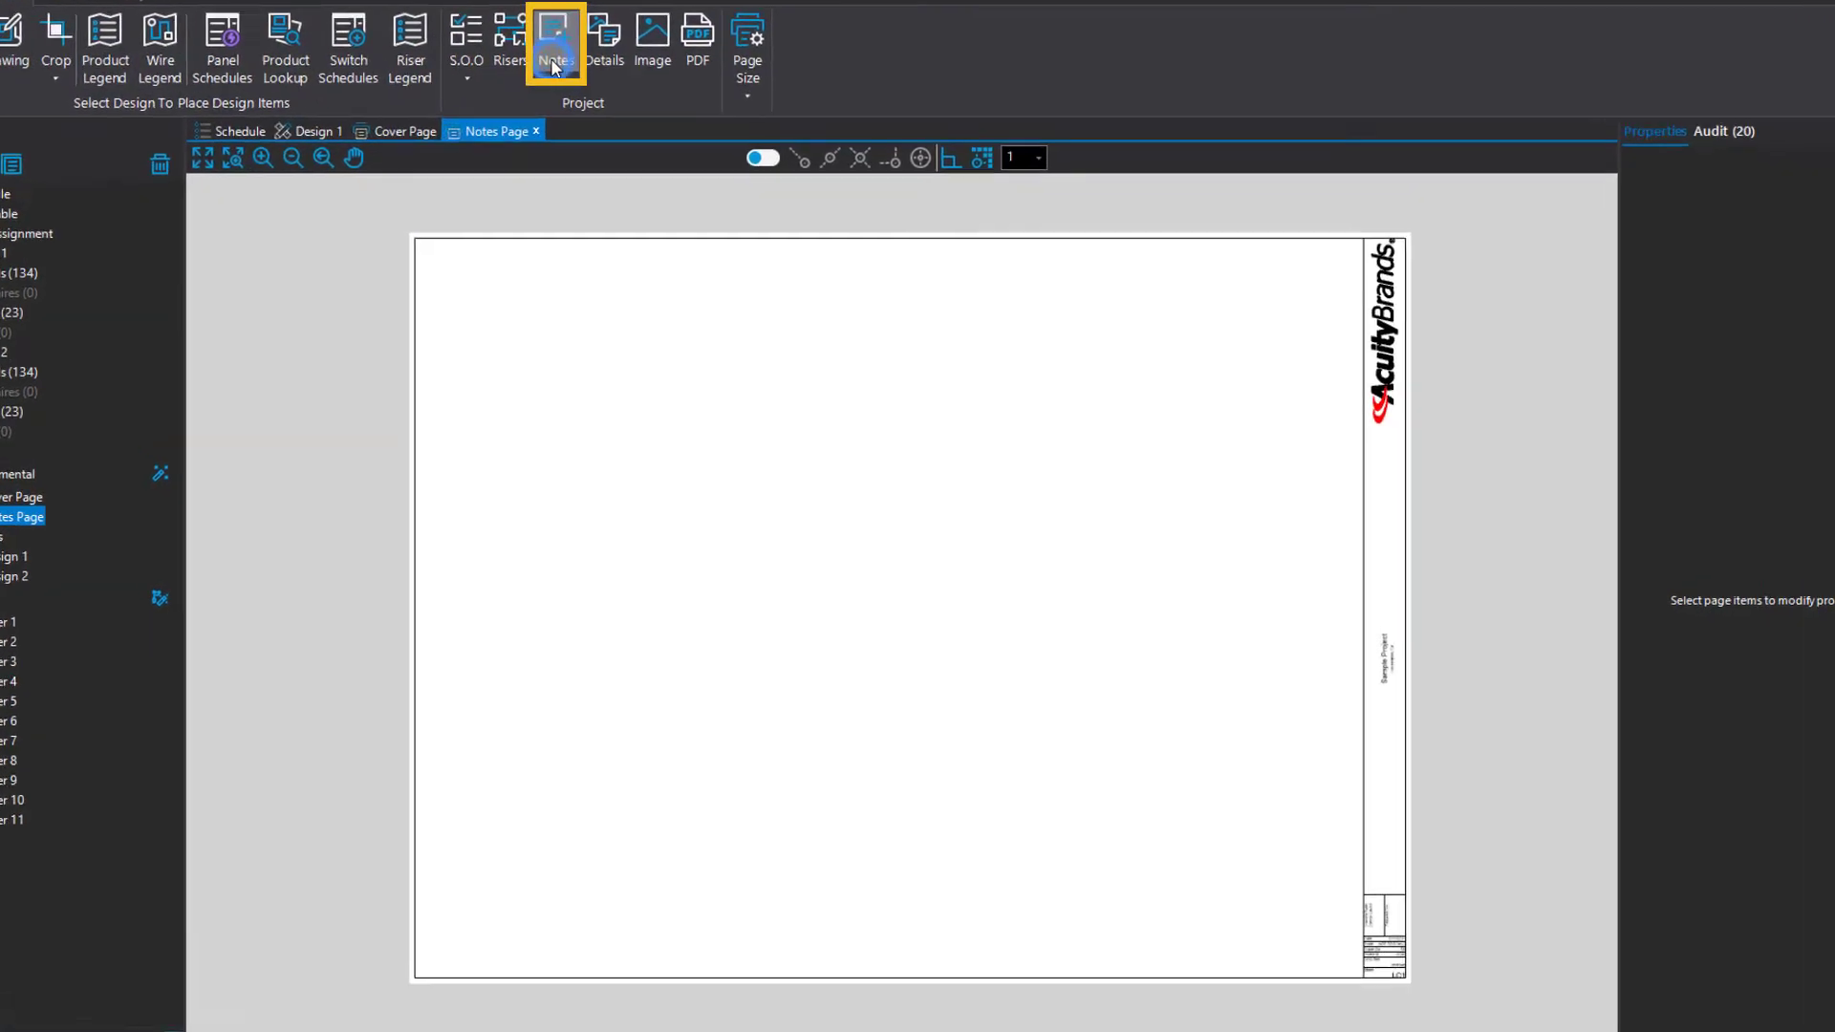
click(584, 100)
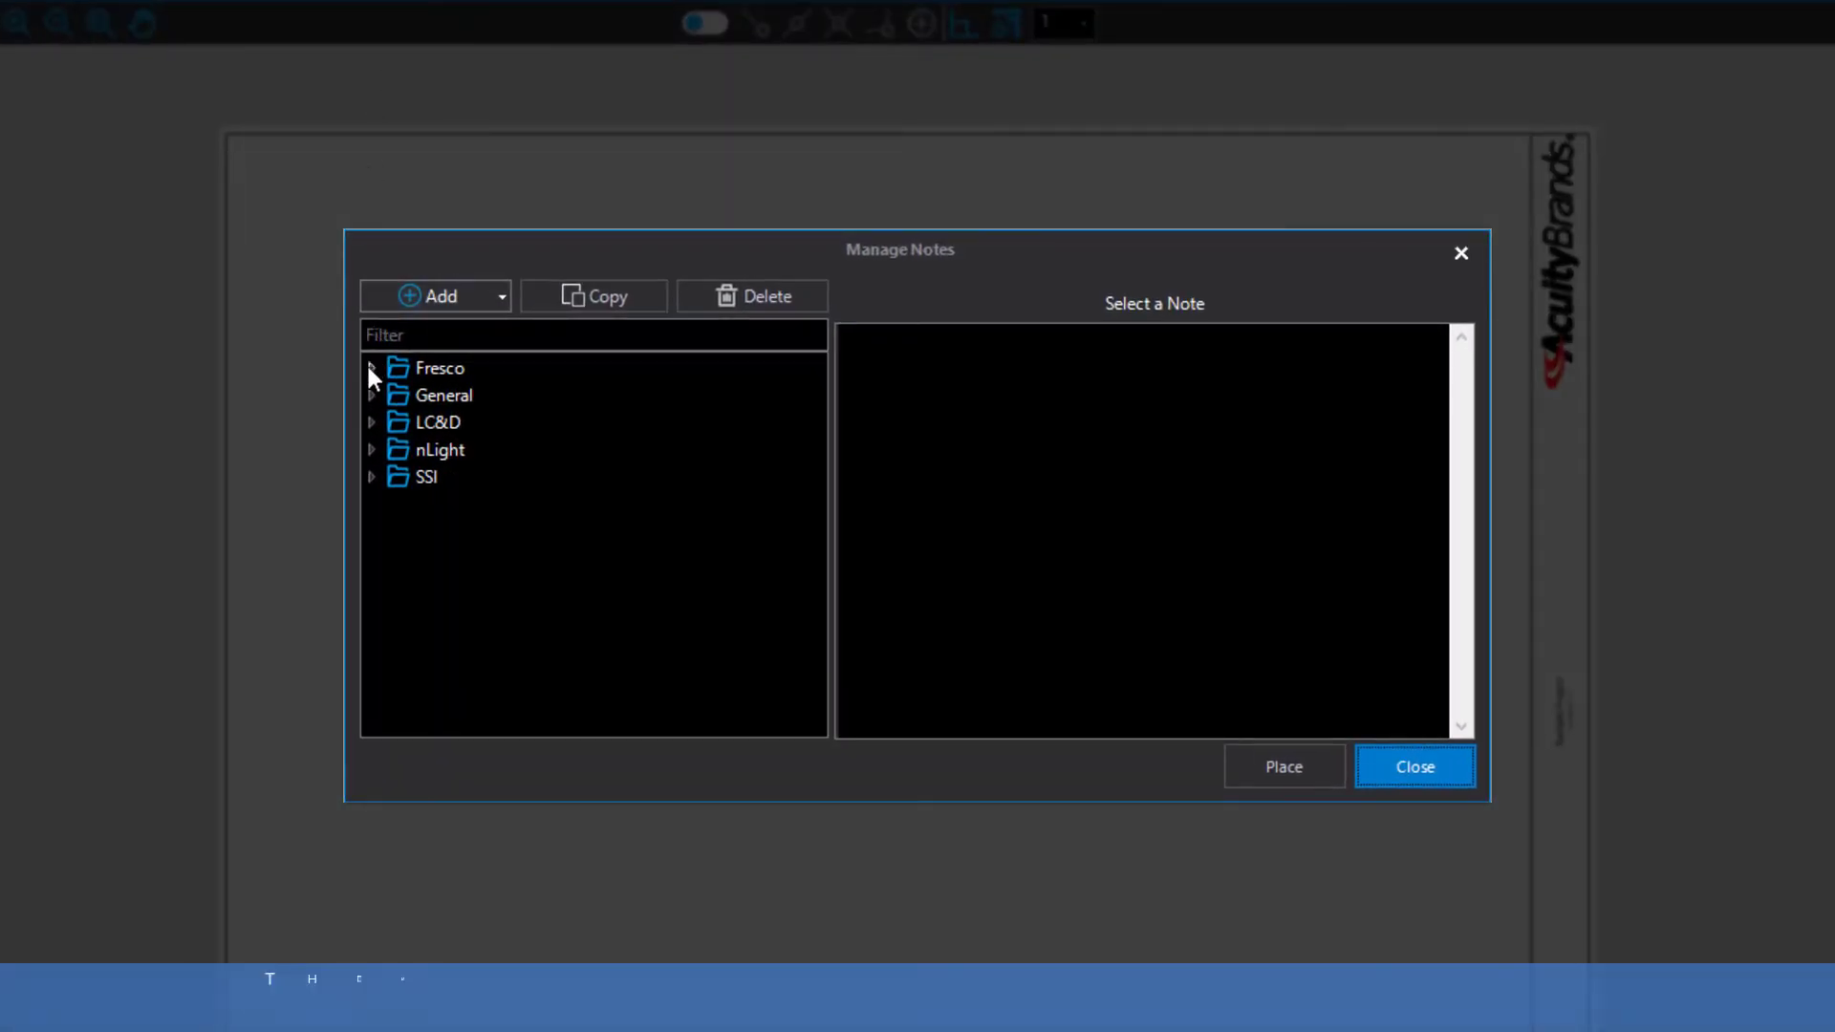
click(370, 369)
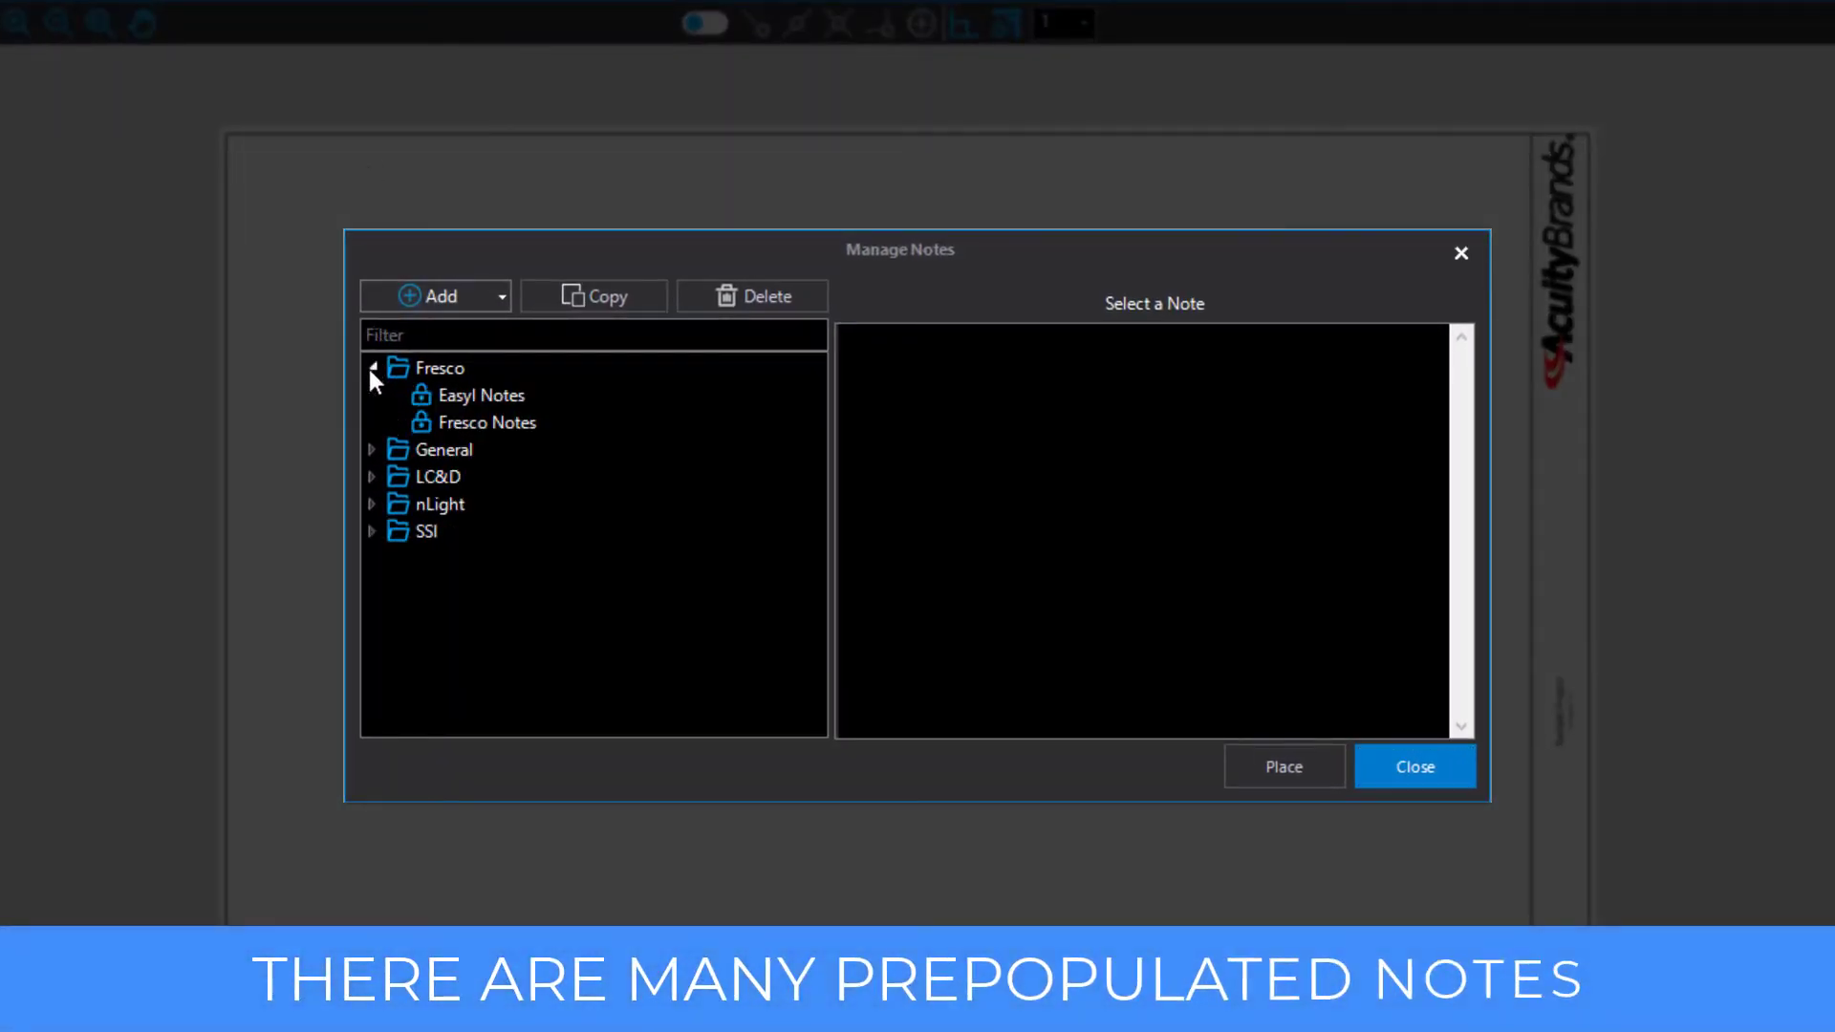
click(370, 369)
click(371, 395)
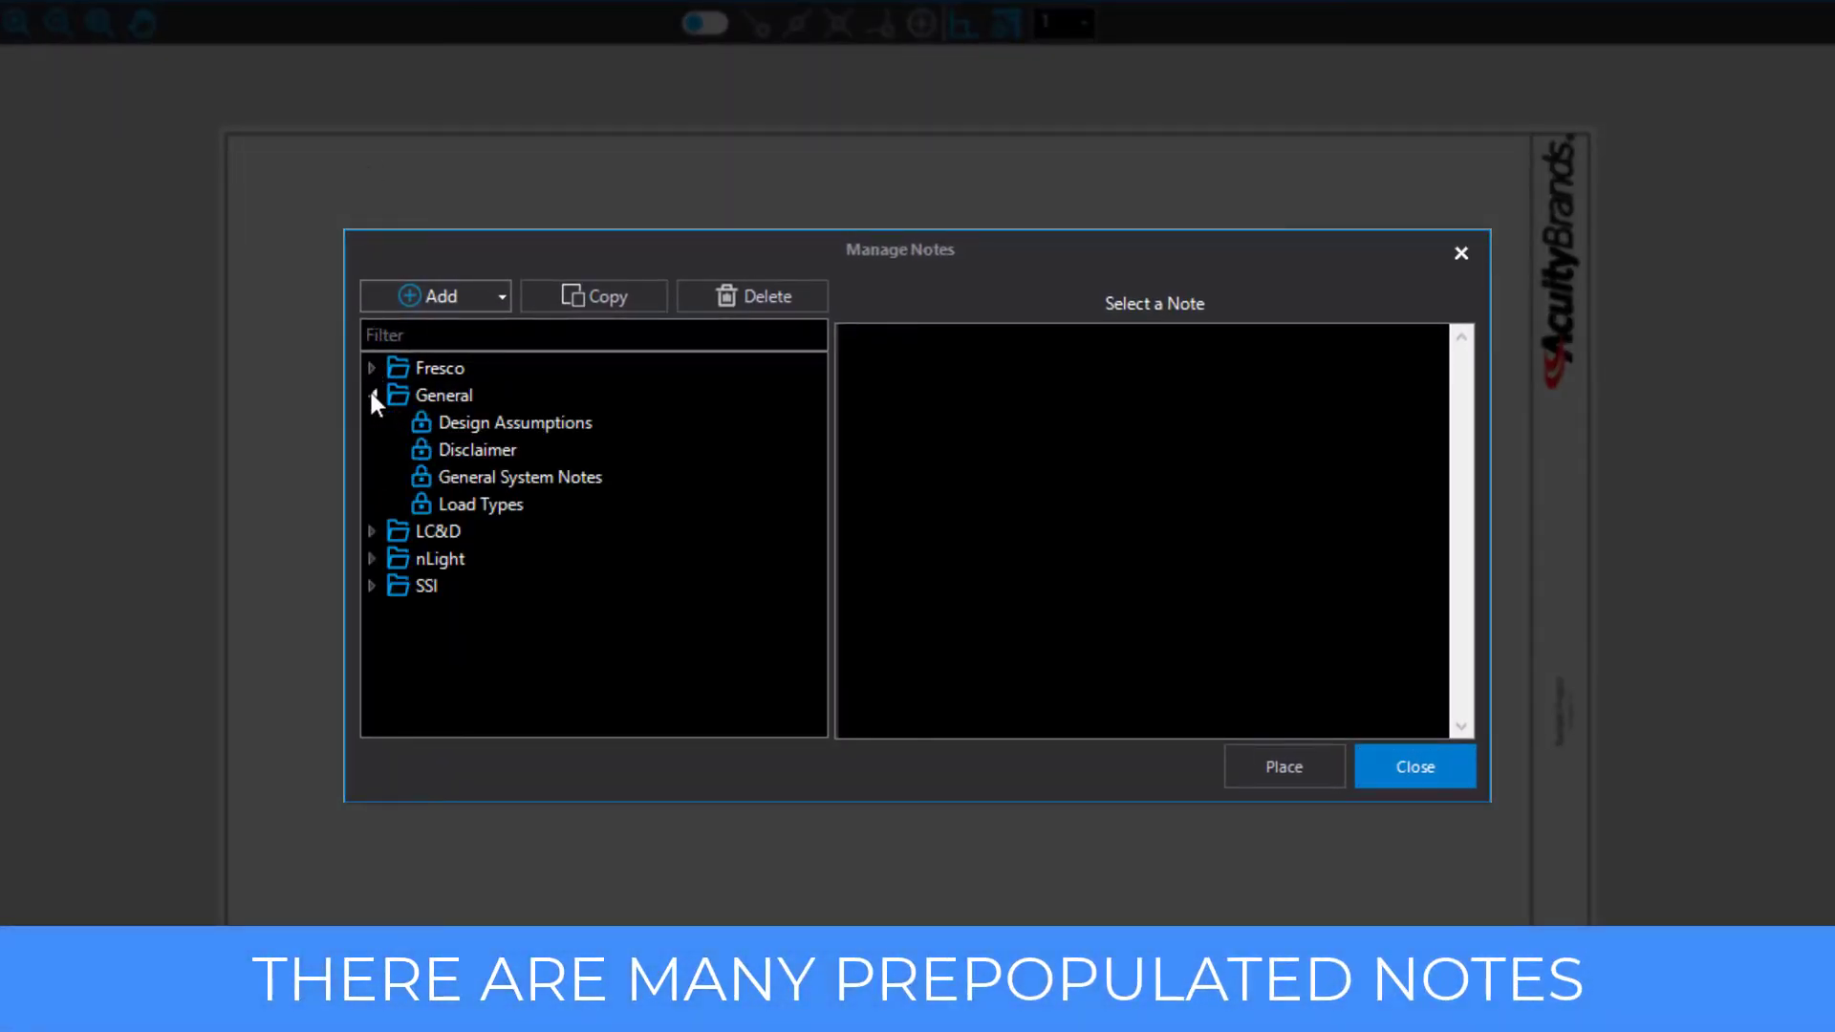
click(371, 395)
click(372, 422)
click(372, 422)
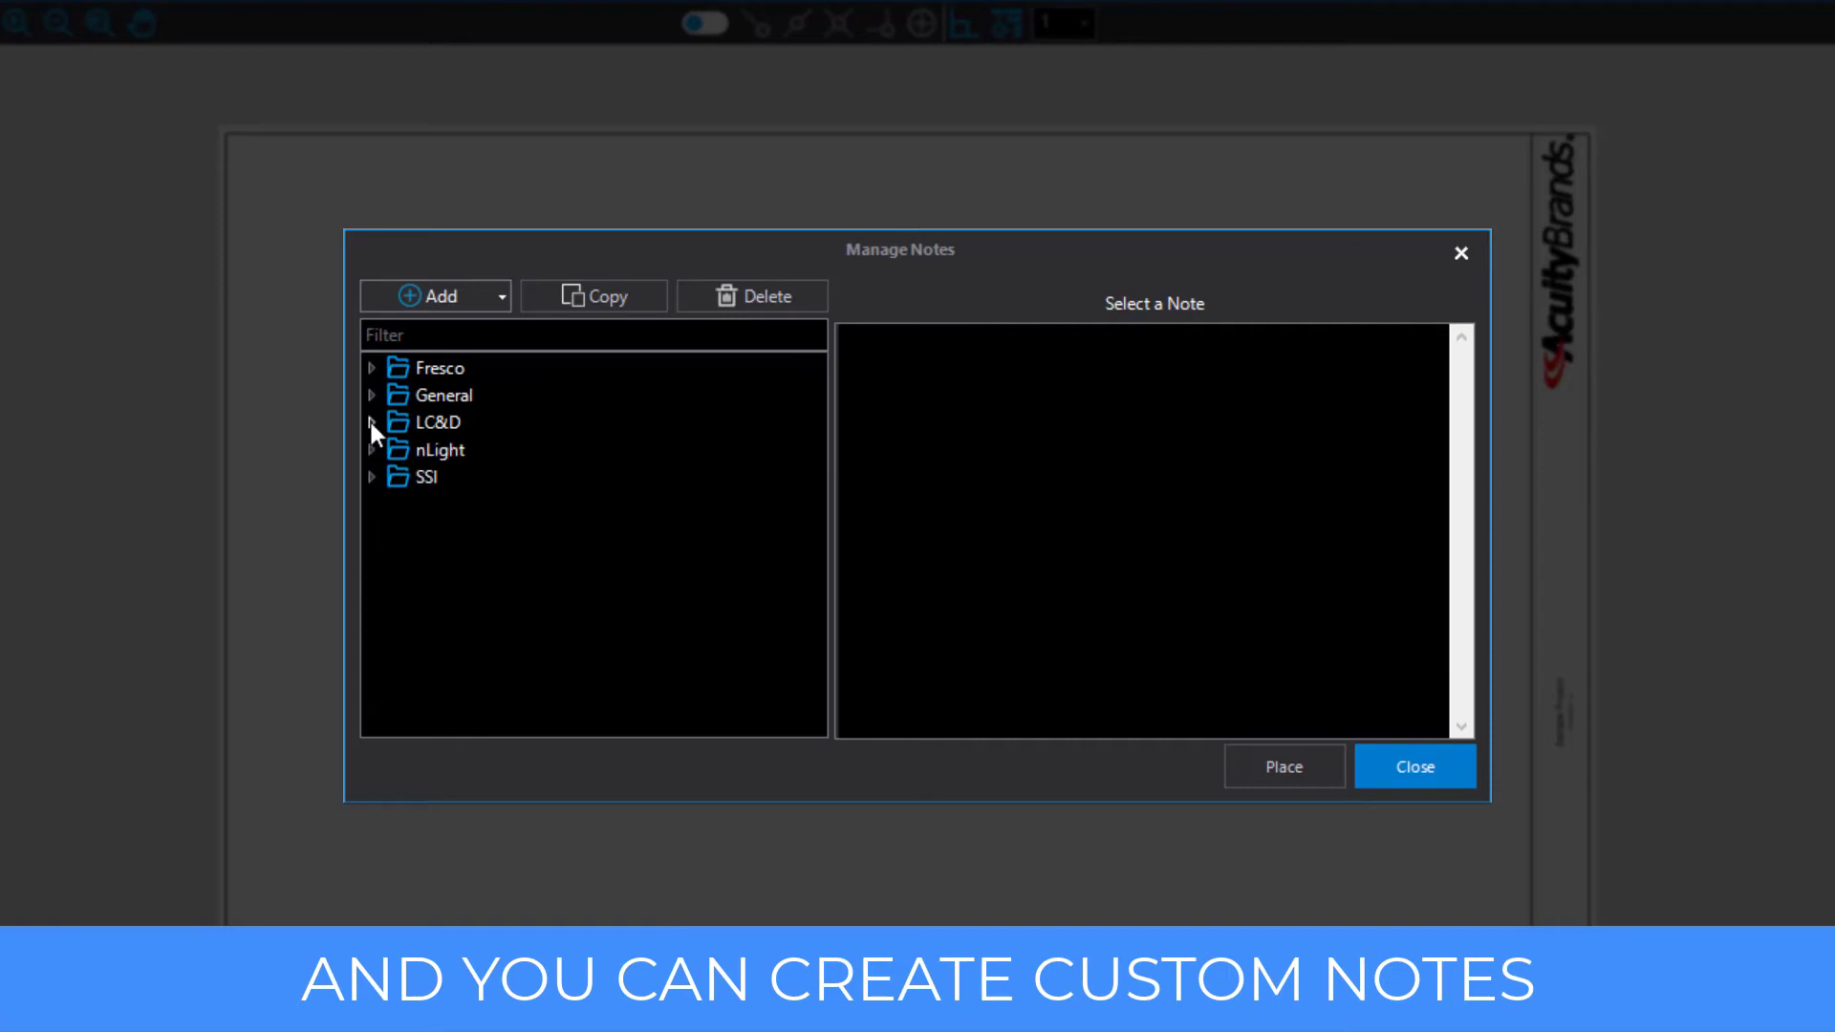
Step: Examine the General notes Design Assumptions, Disclaimer and General System Notes, and the notes listed under LC&D and nLight
click(372, 395)
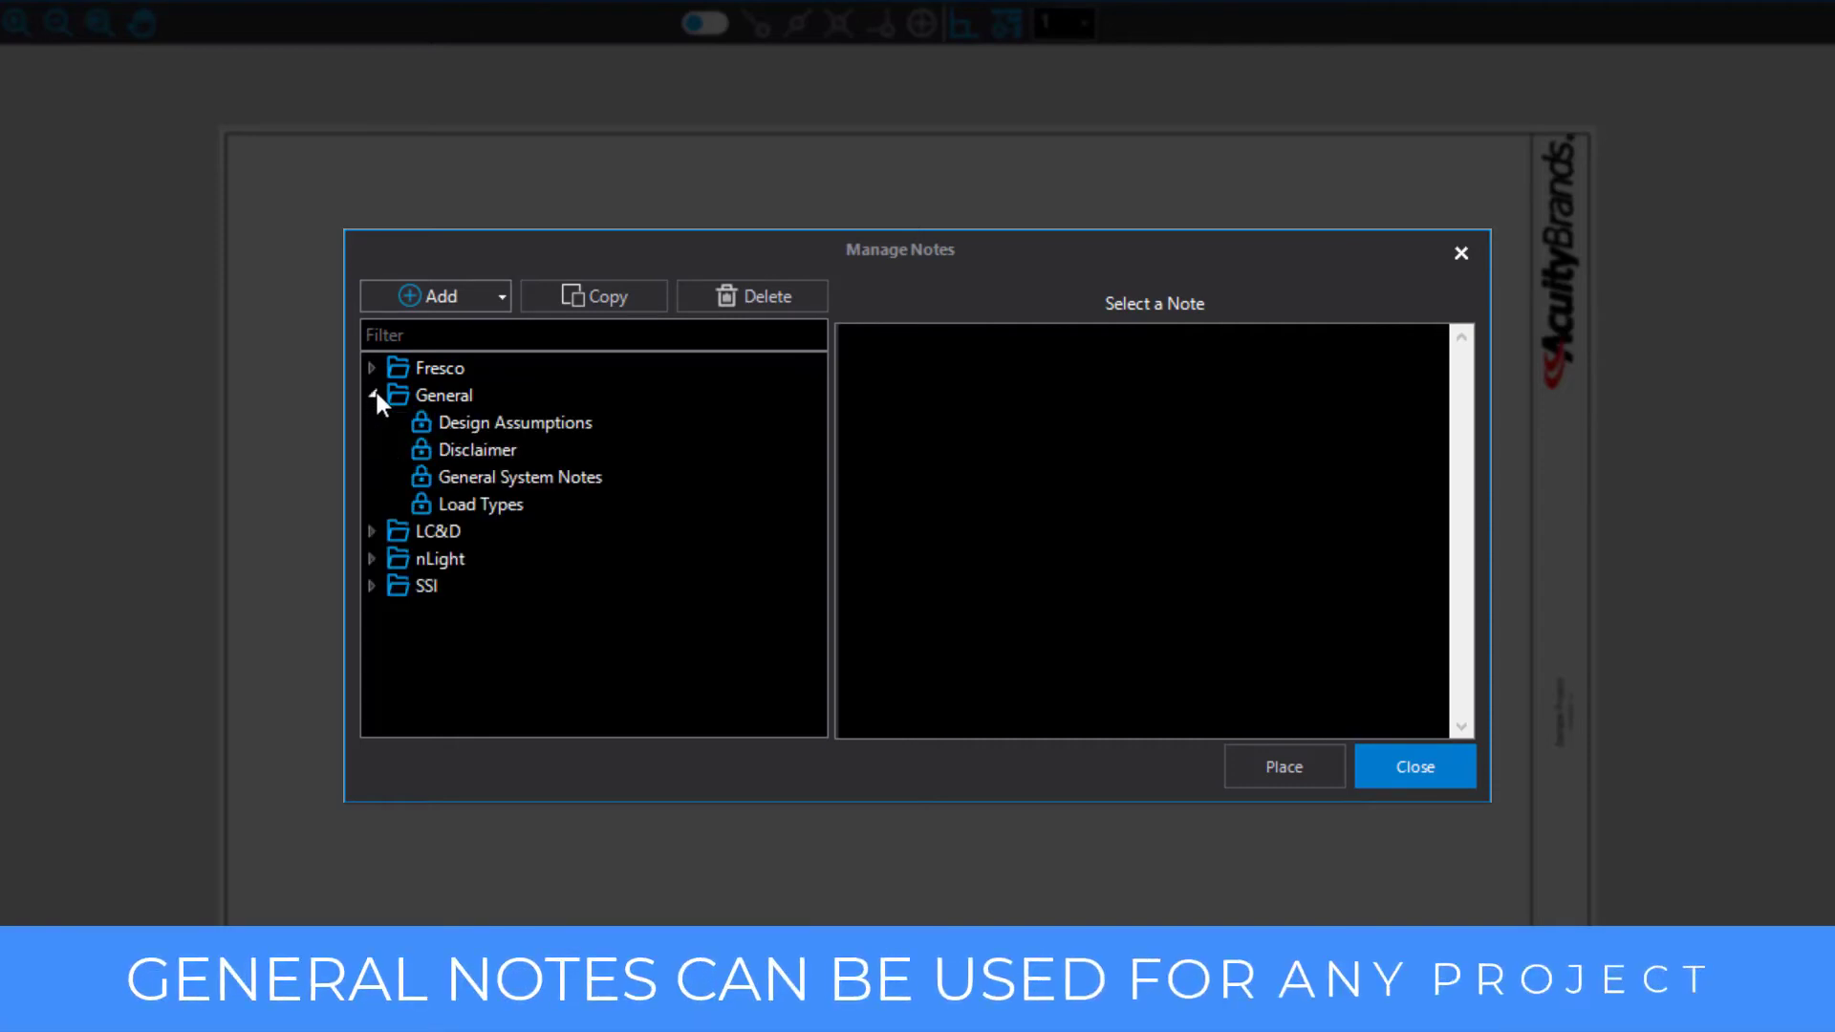
click(489, 422)
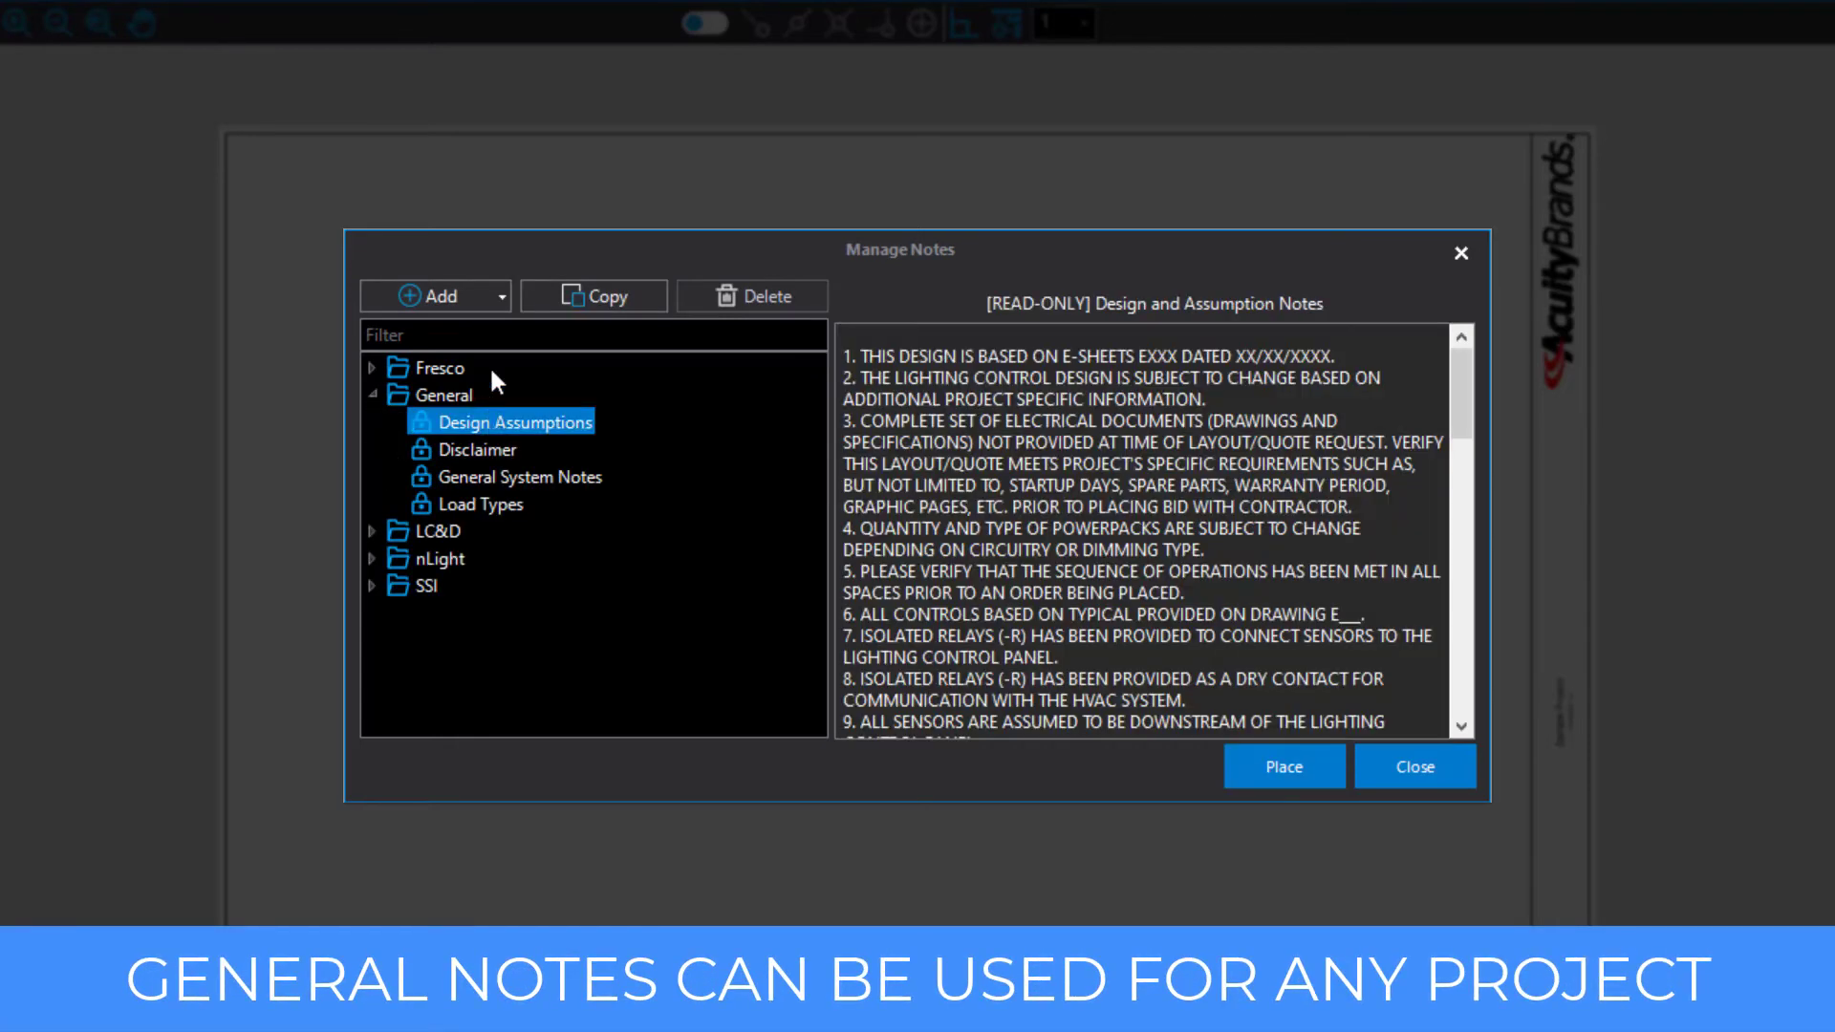
click(472, 455)
click(483, 475)
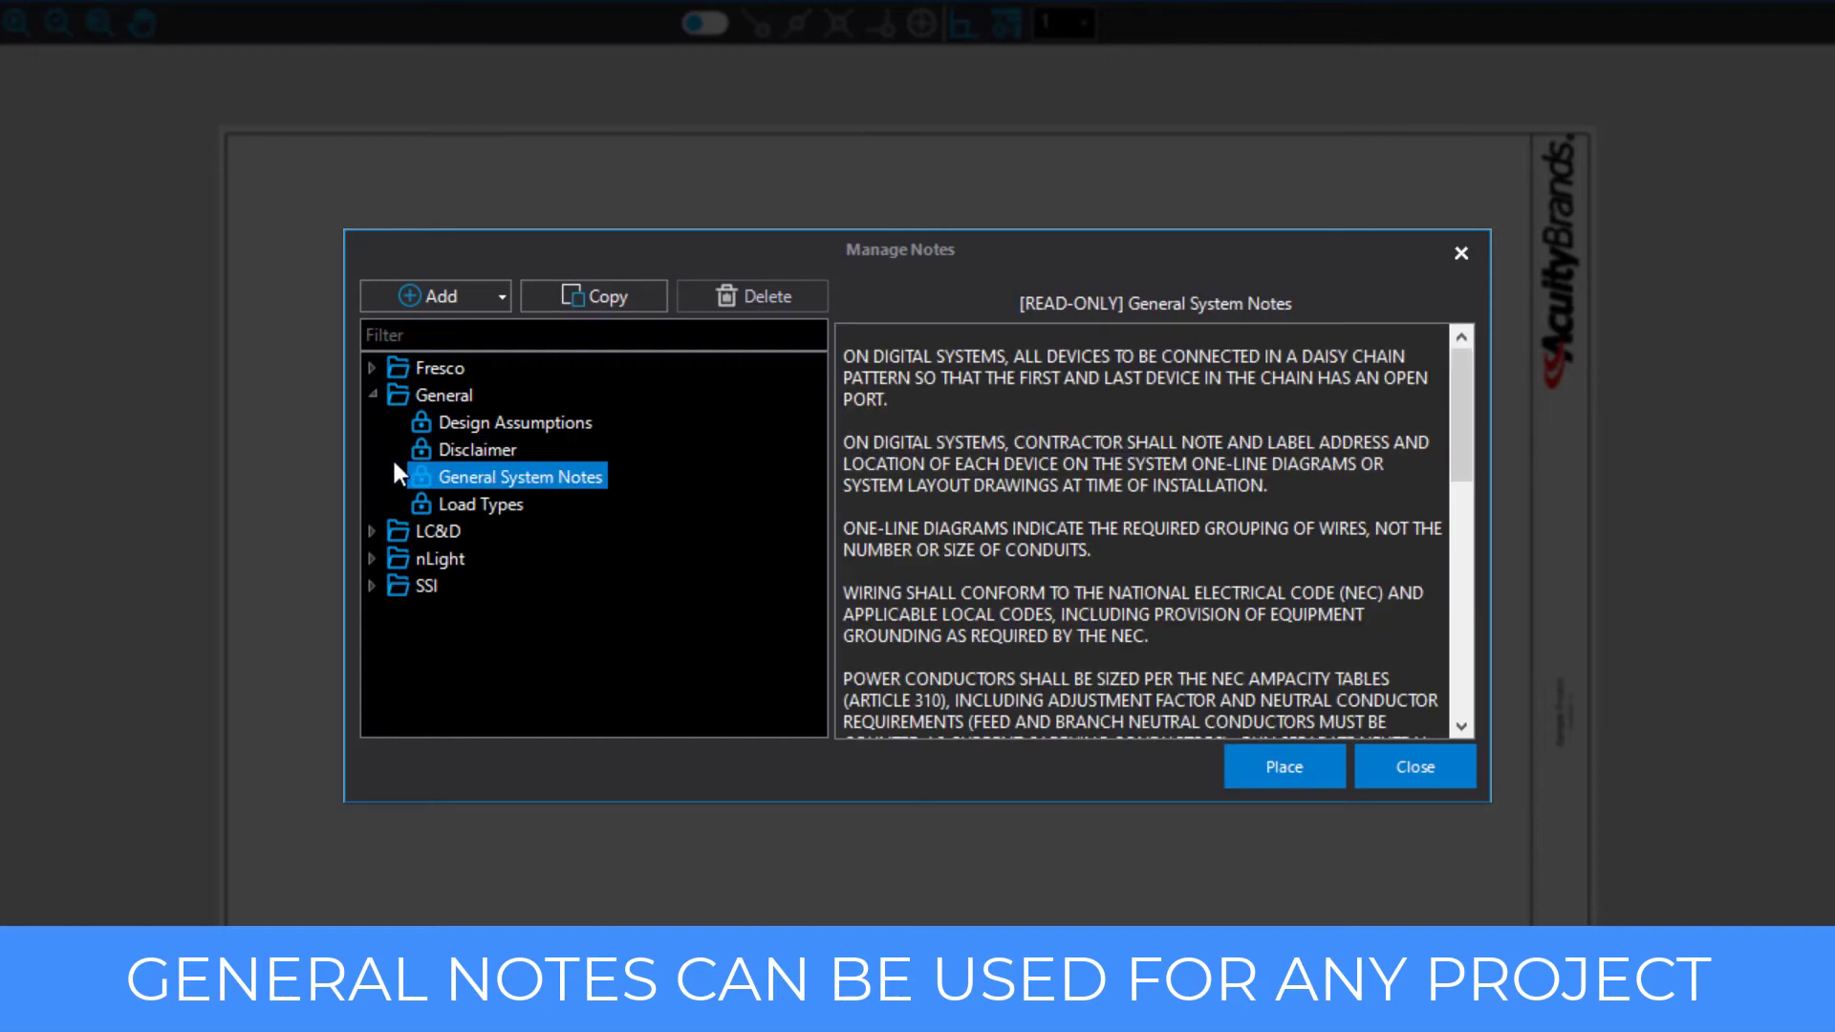
click(372, 395)
click(372, 423)
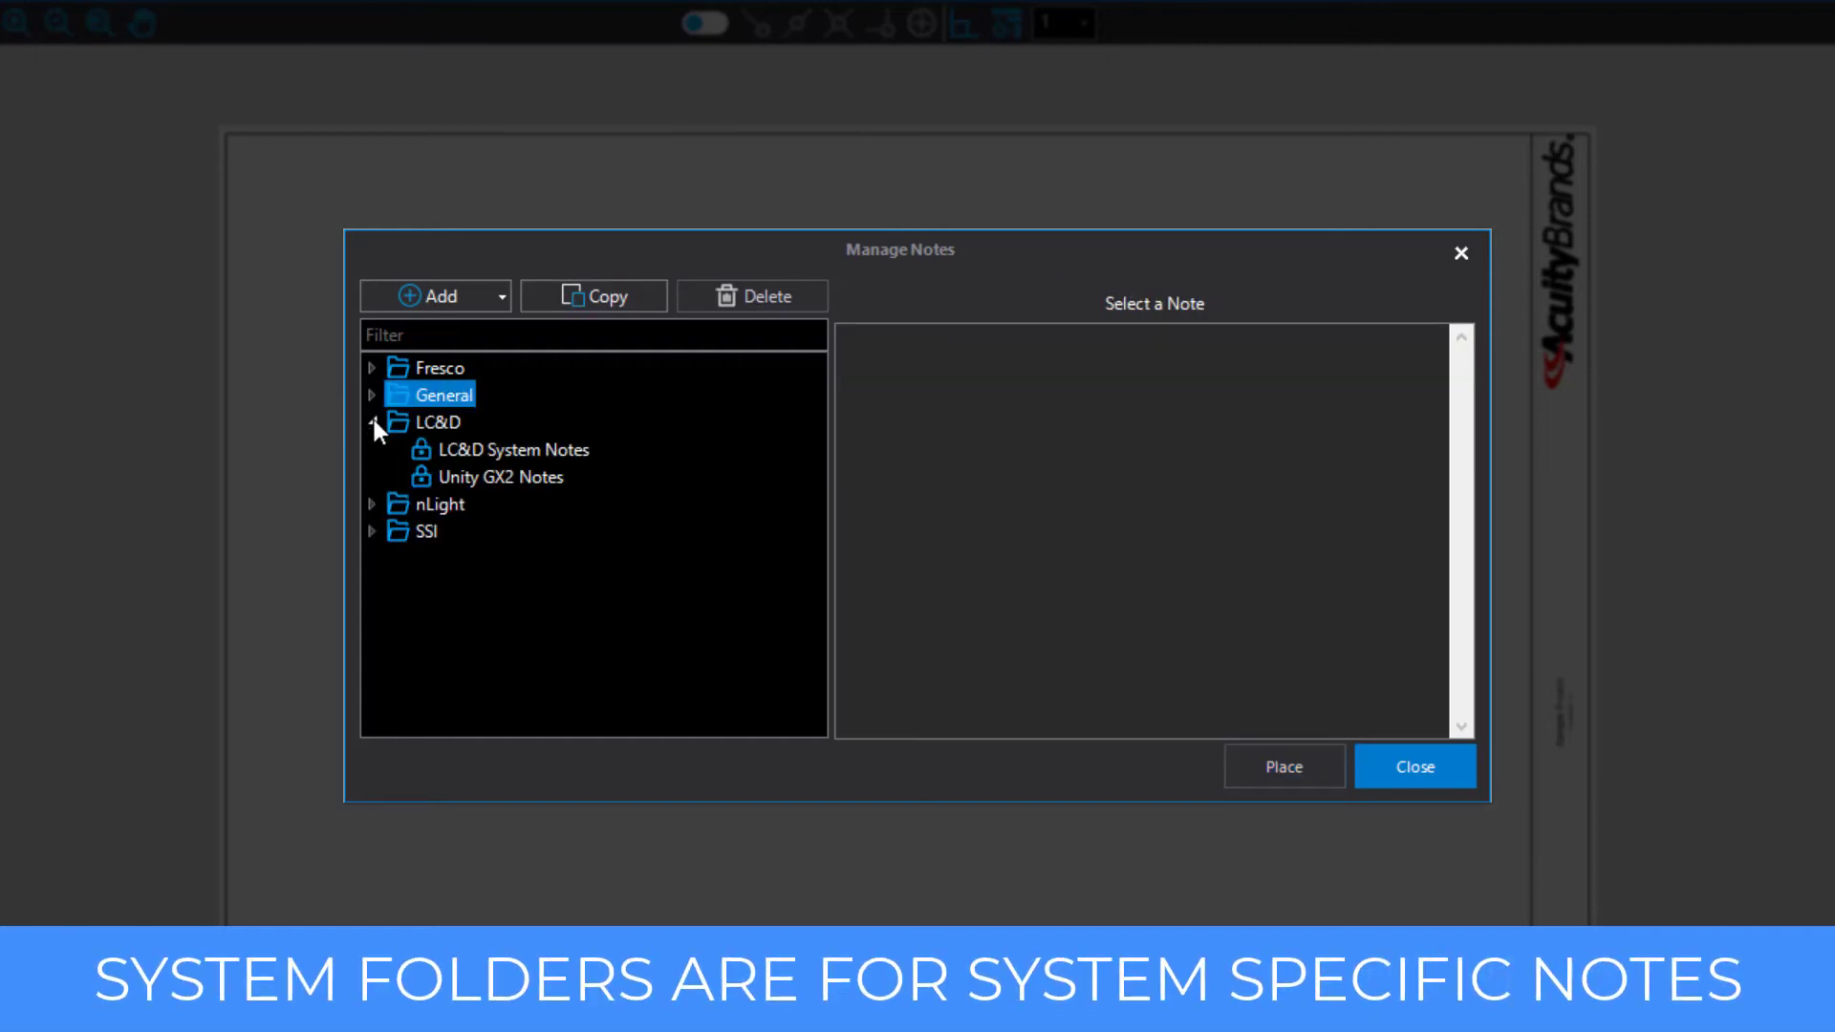
click(373, 421)
click(373, 449)
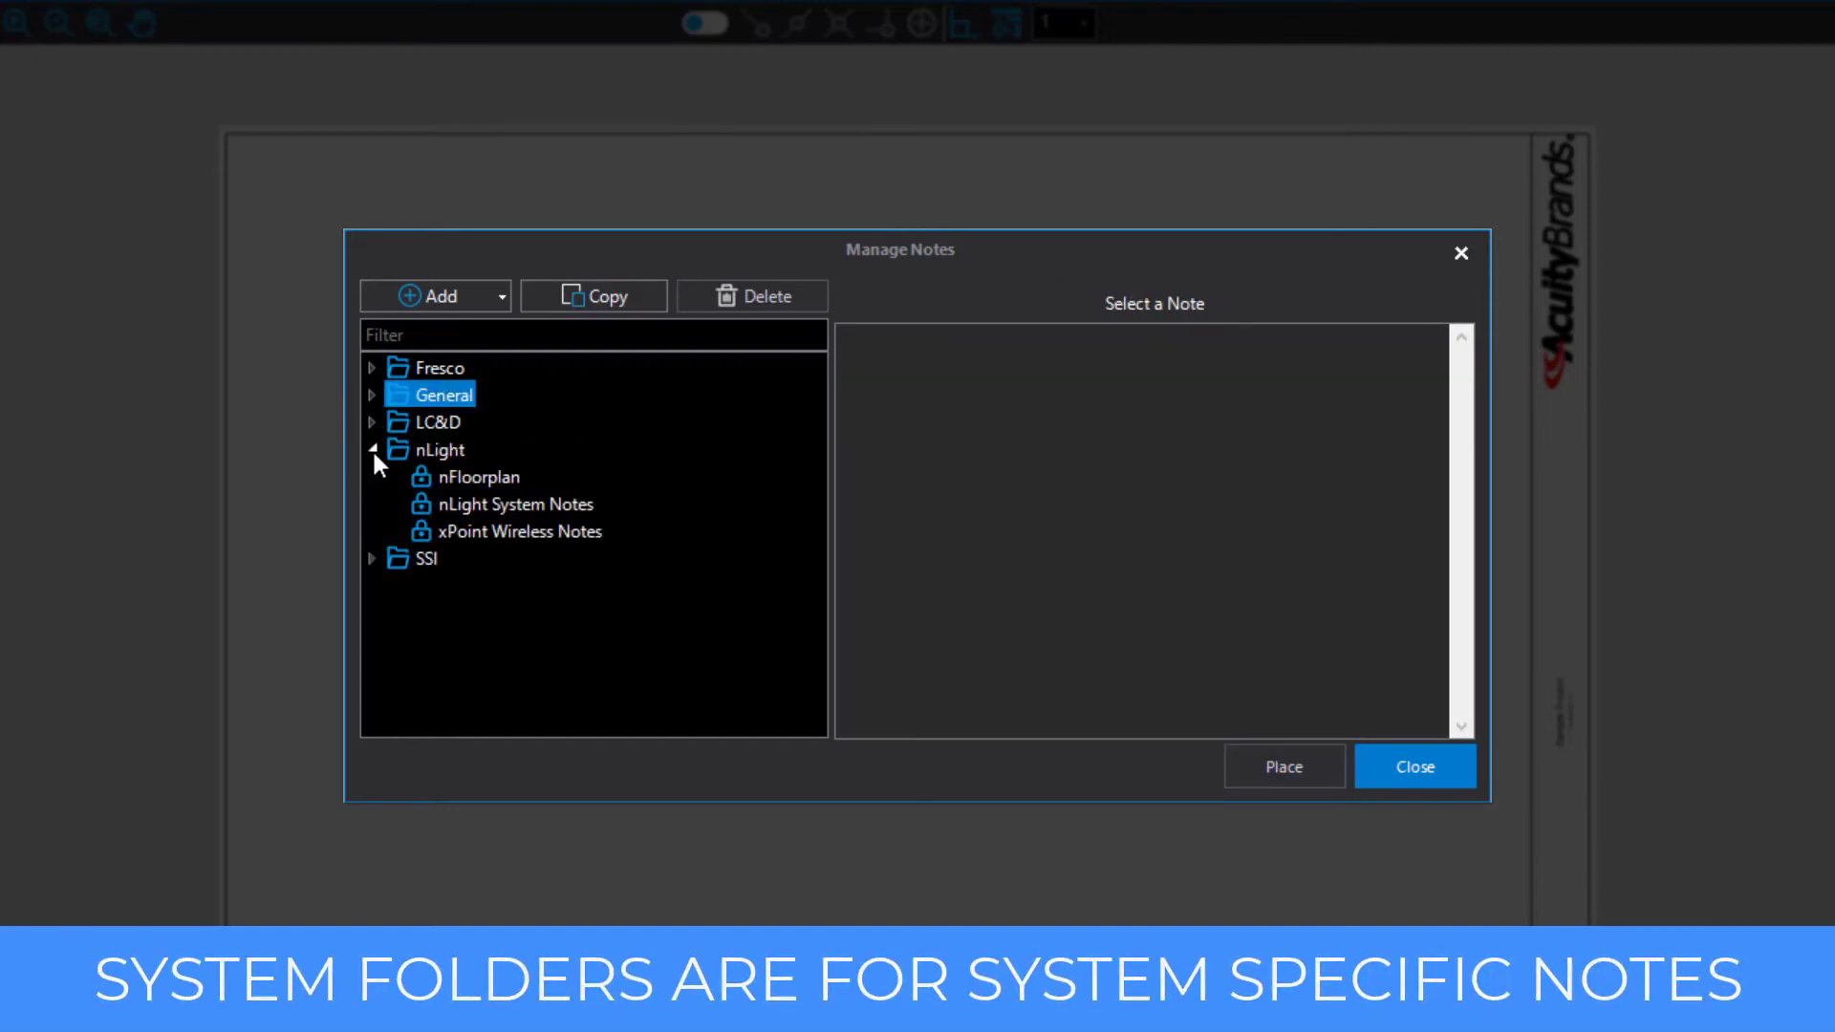
click(373, 449)
Step: Place the Design Assumptions note from the General group in the Notes Page's upper-right corner, beside the title block
click(372, 394)
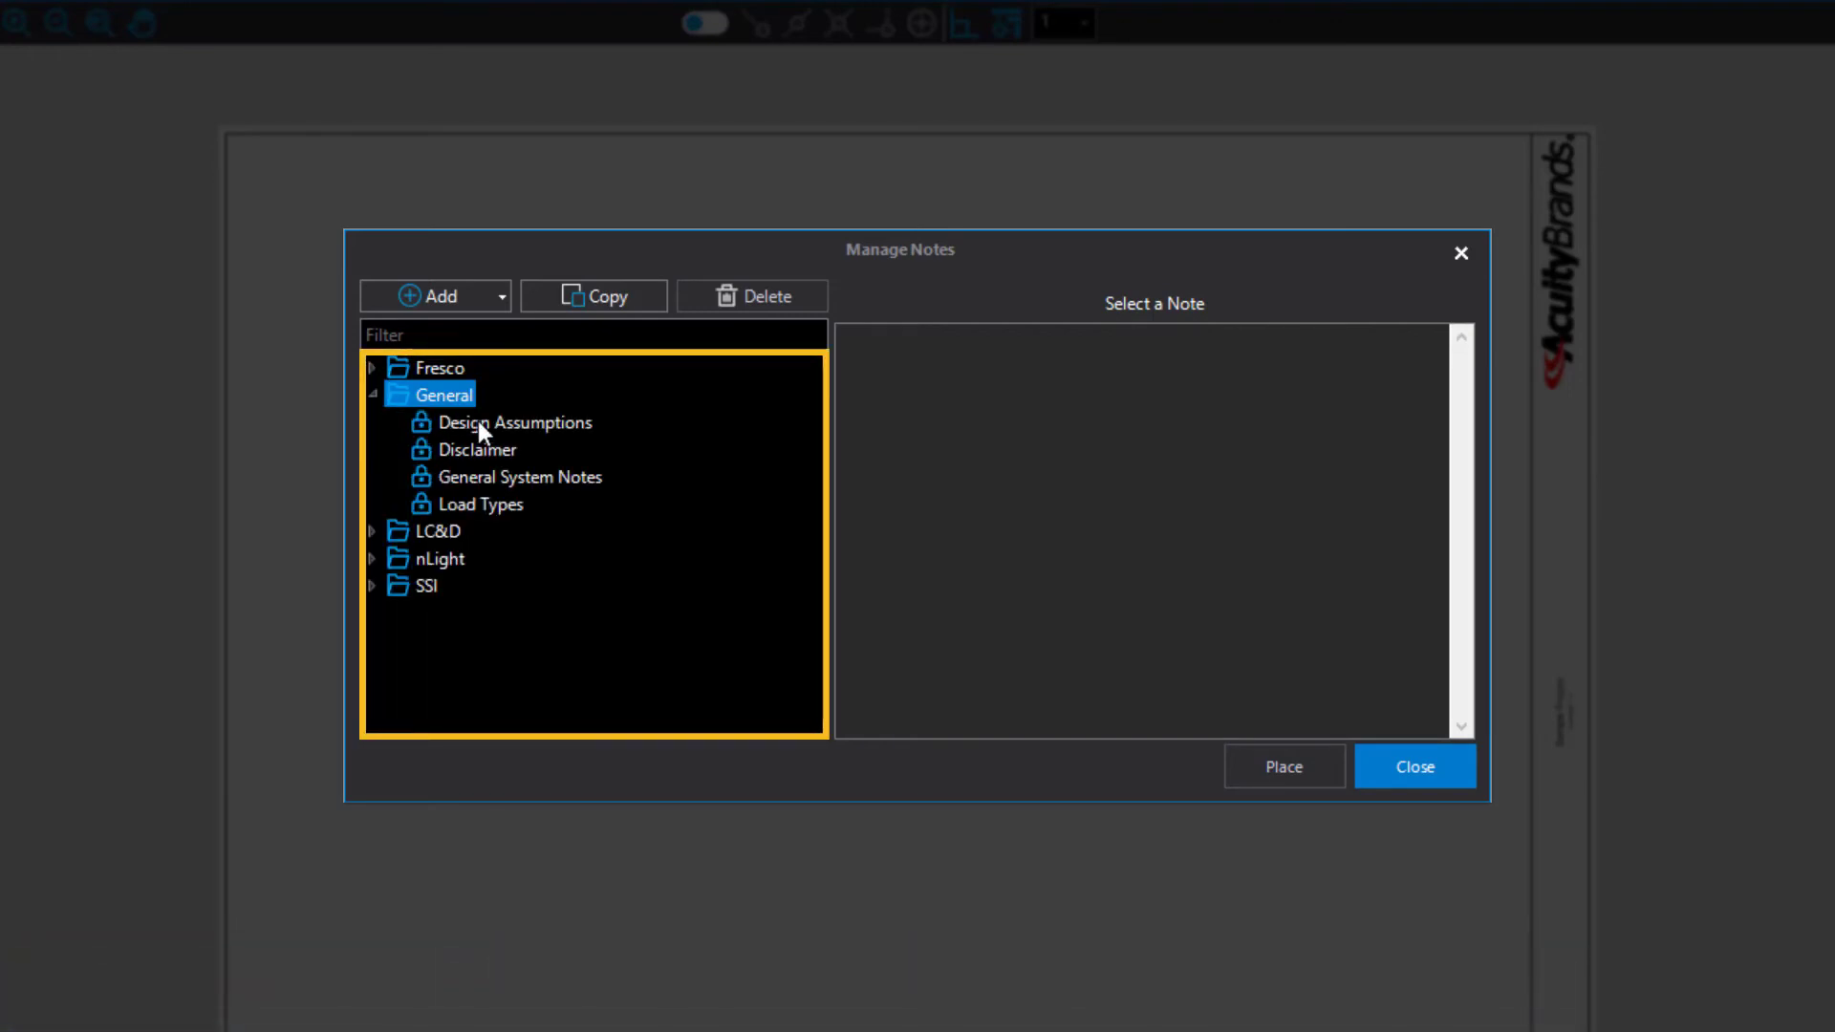
click(479, 424)
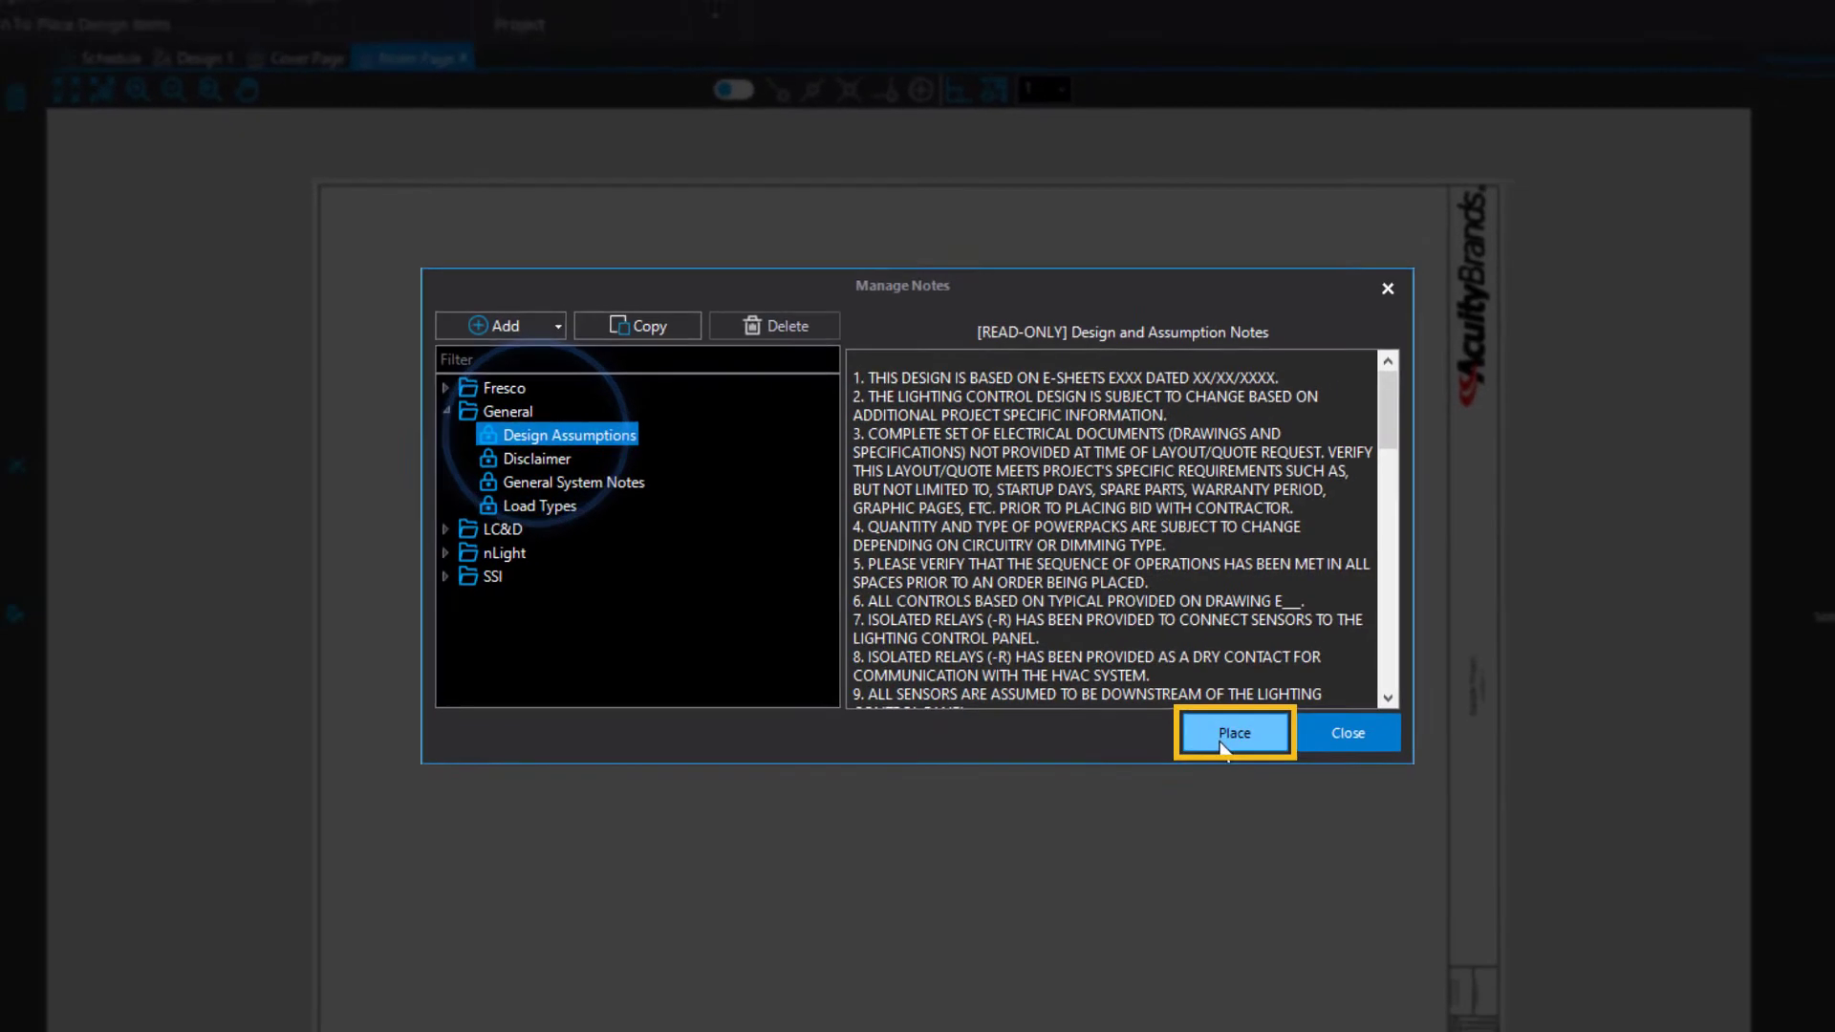
click(1285, 766)
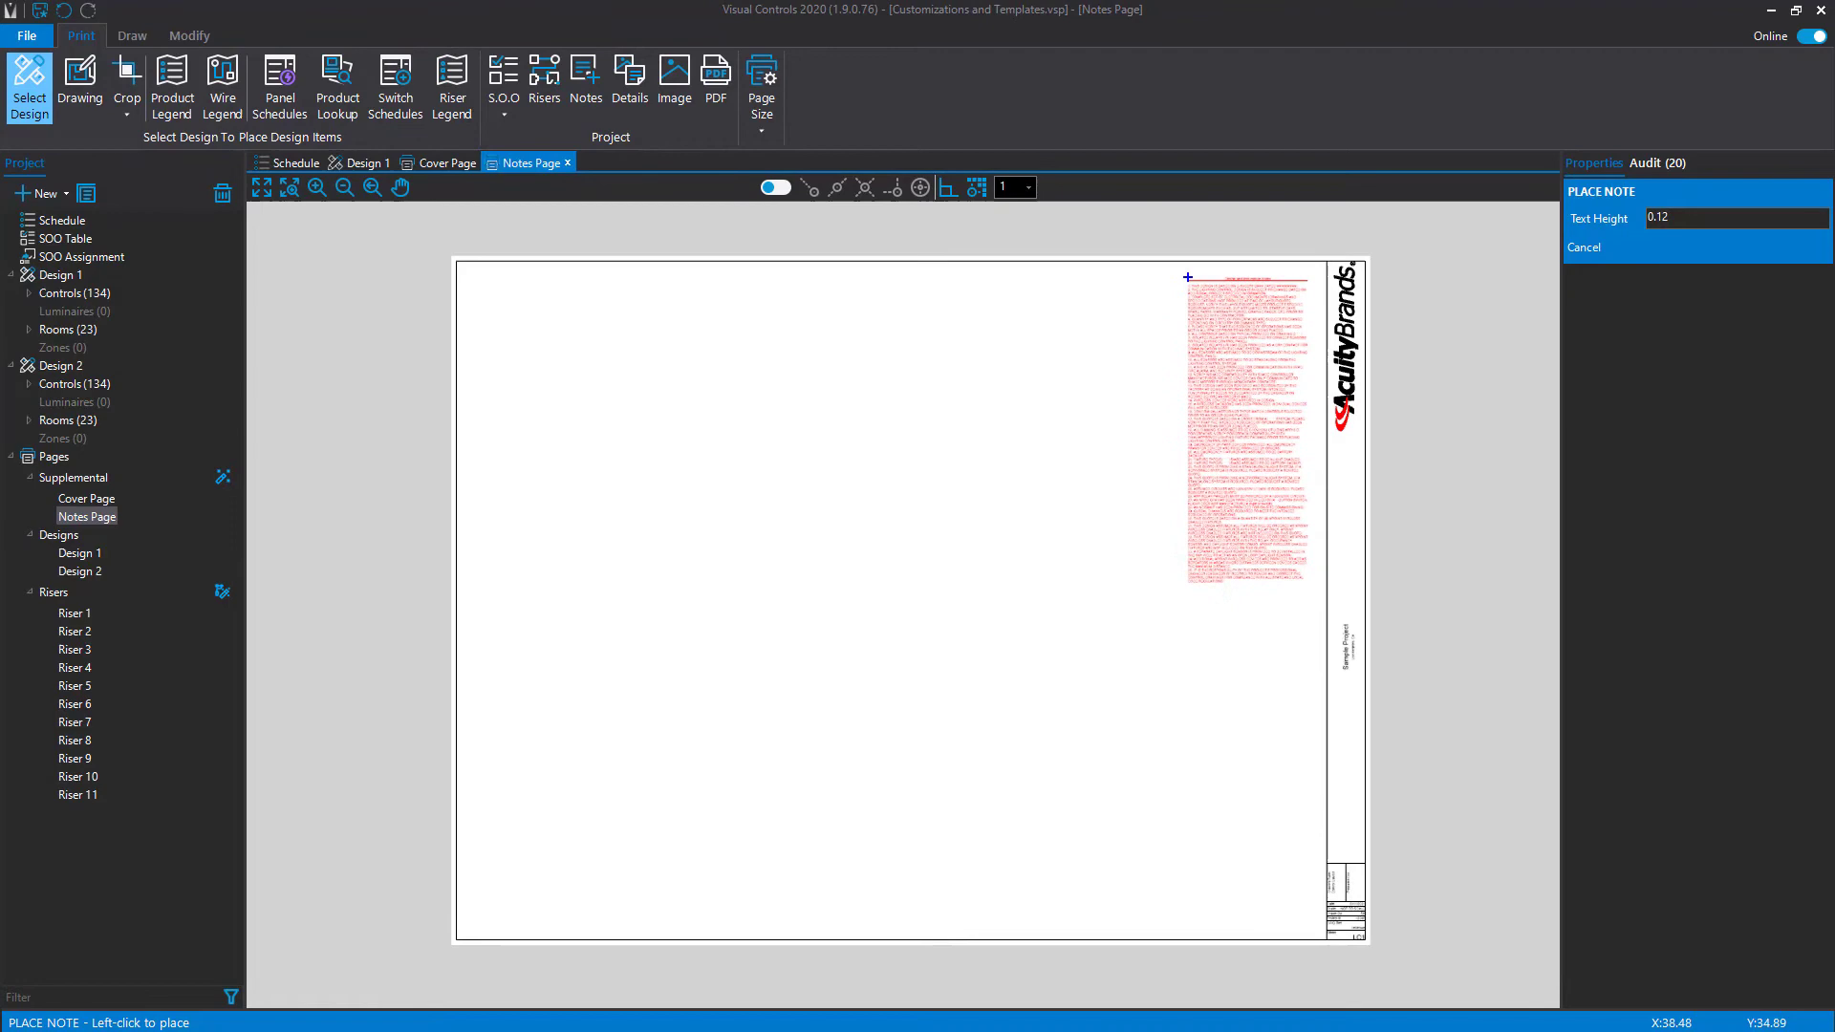
click(1188, 277)
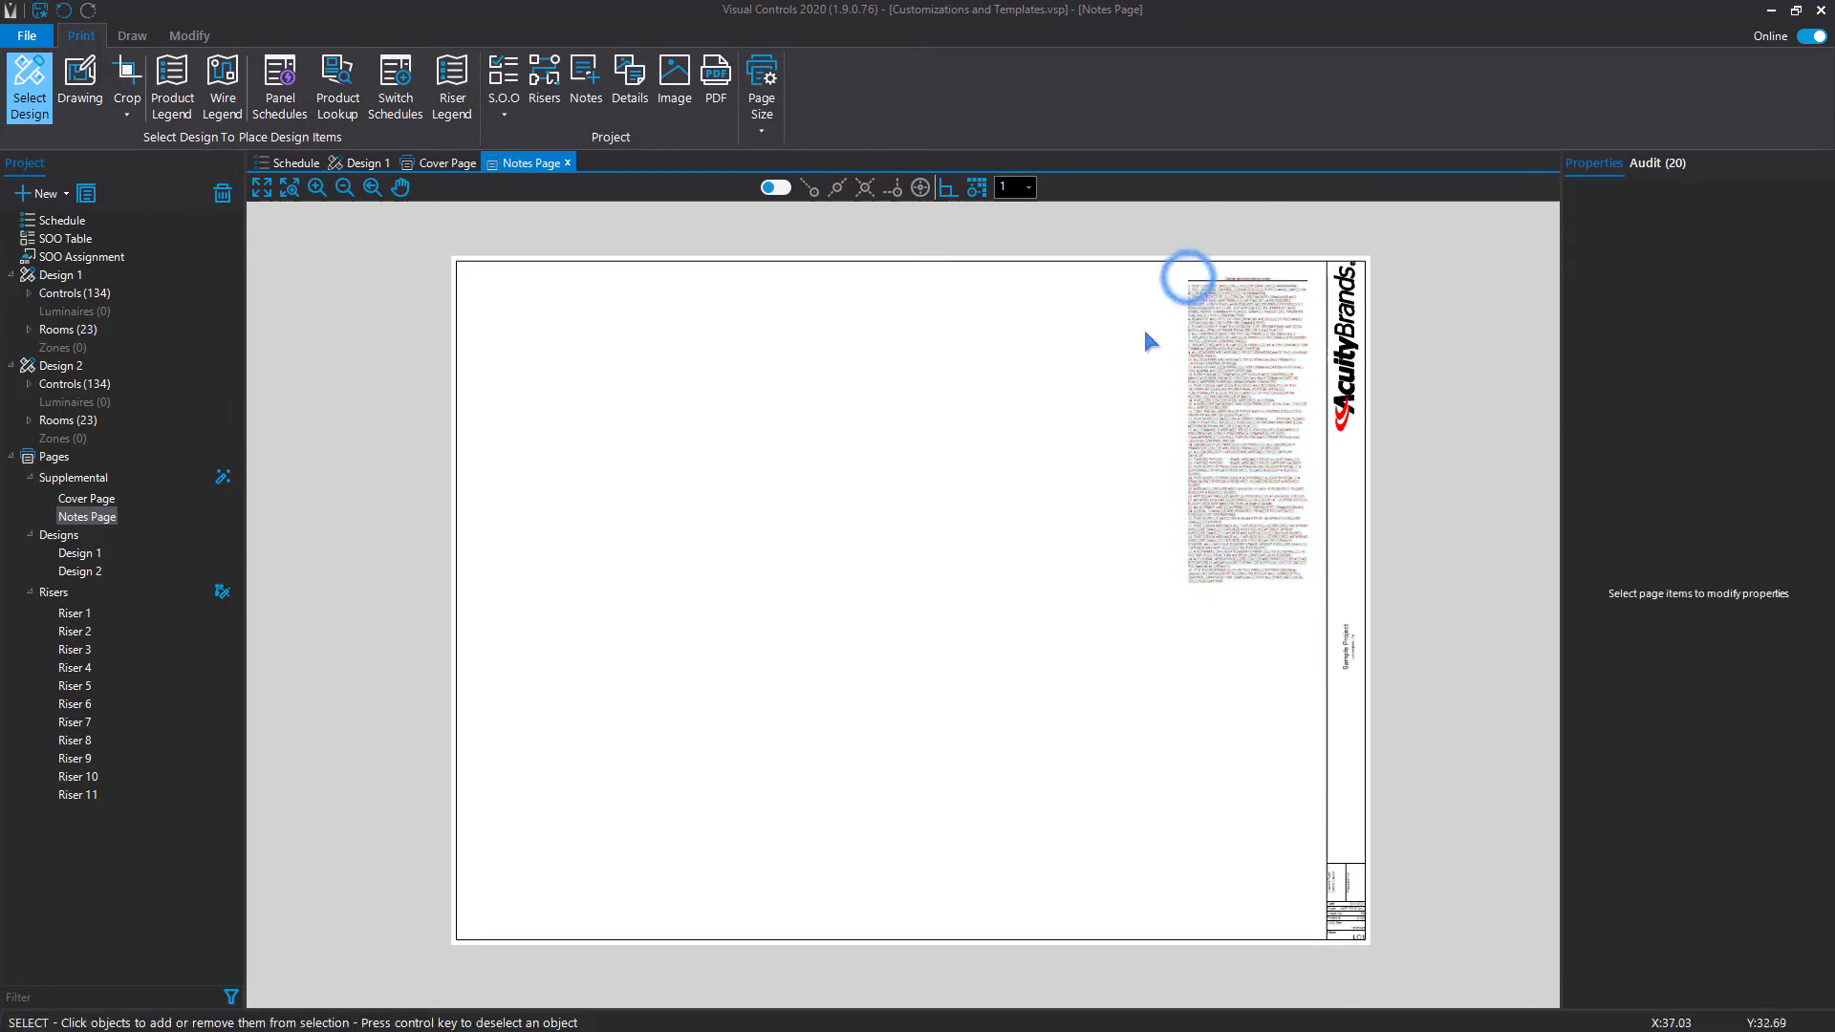
Step: Add a new custom note containing the text Test to the General group of the notes manager
click(587, 84)
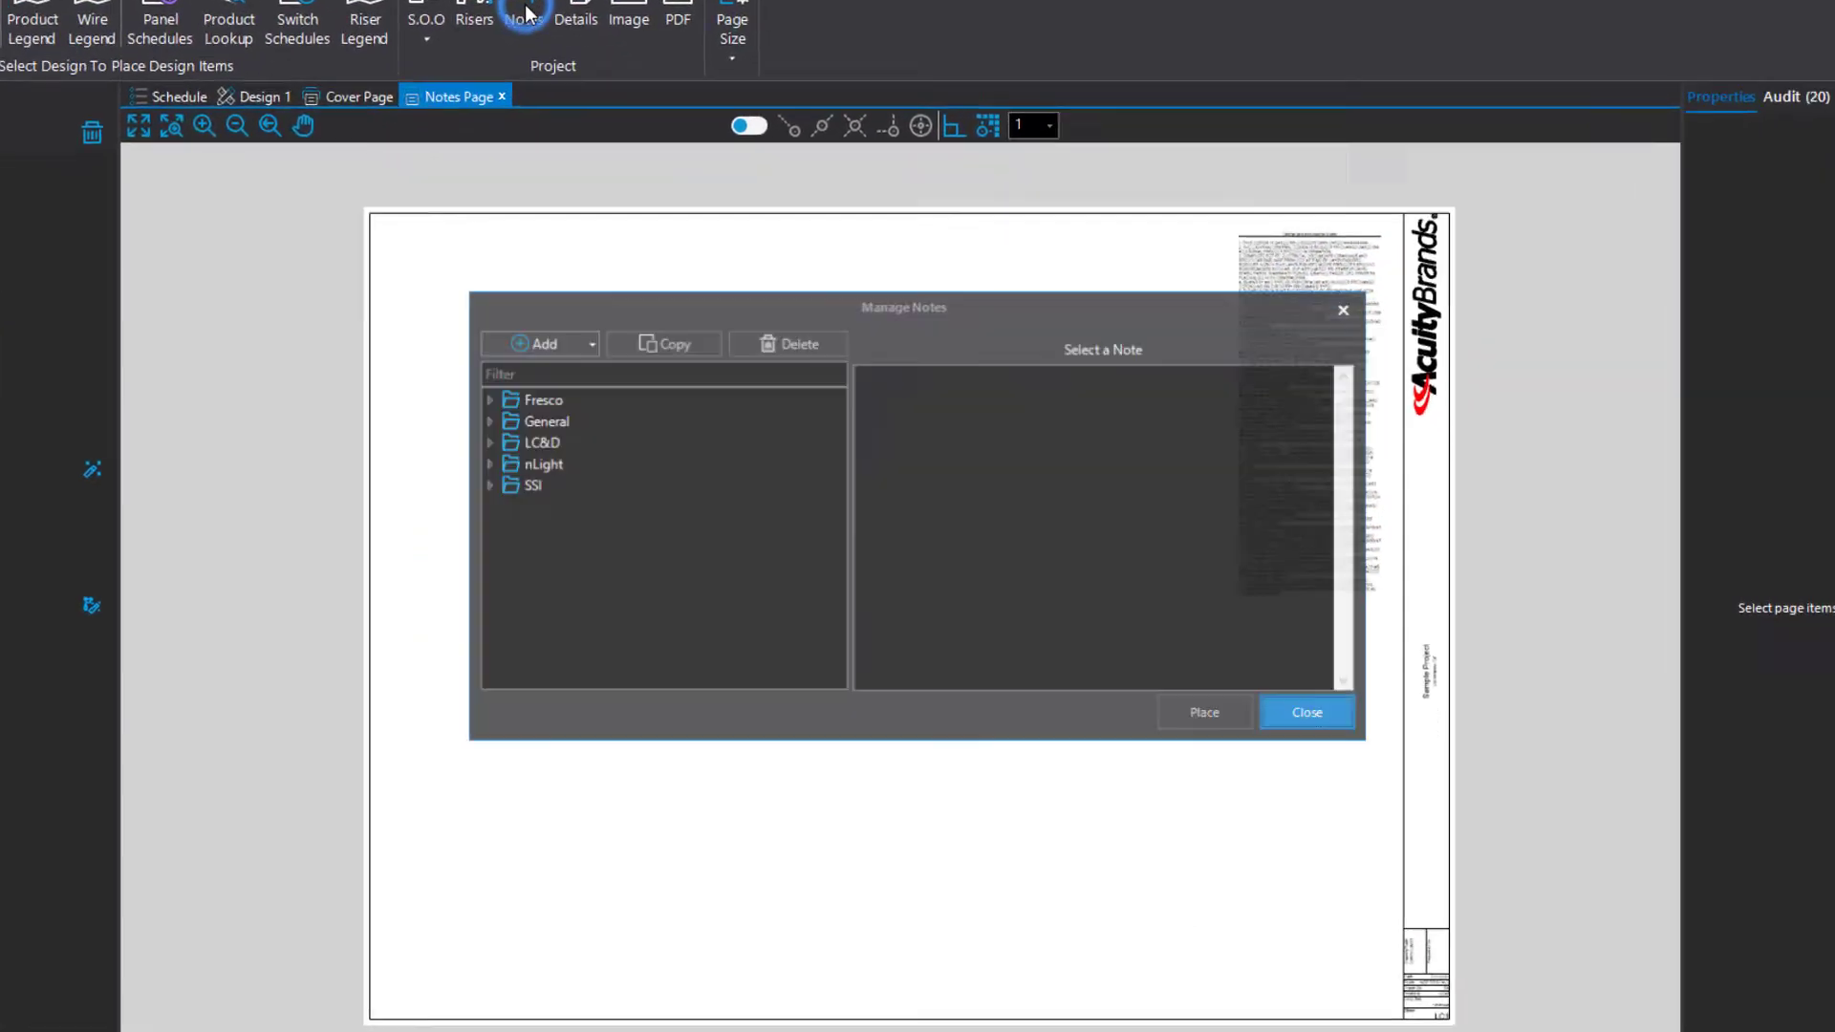
click(599, 434)
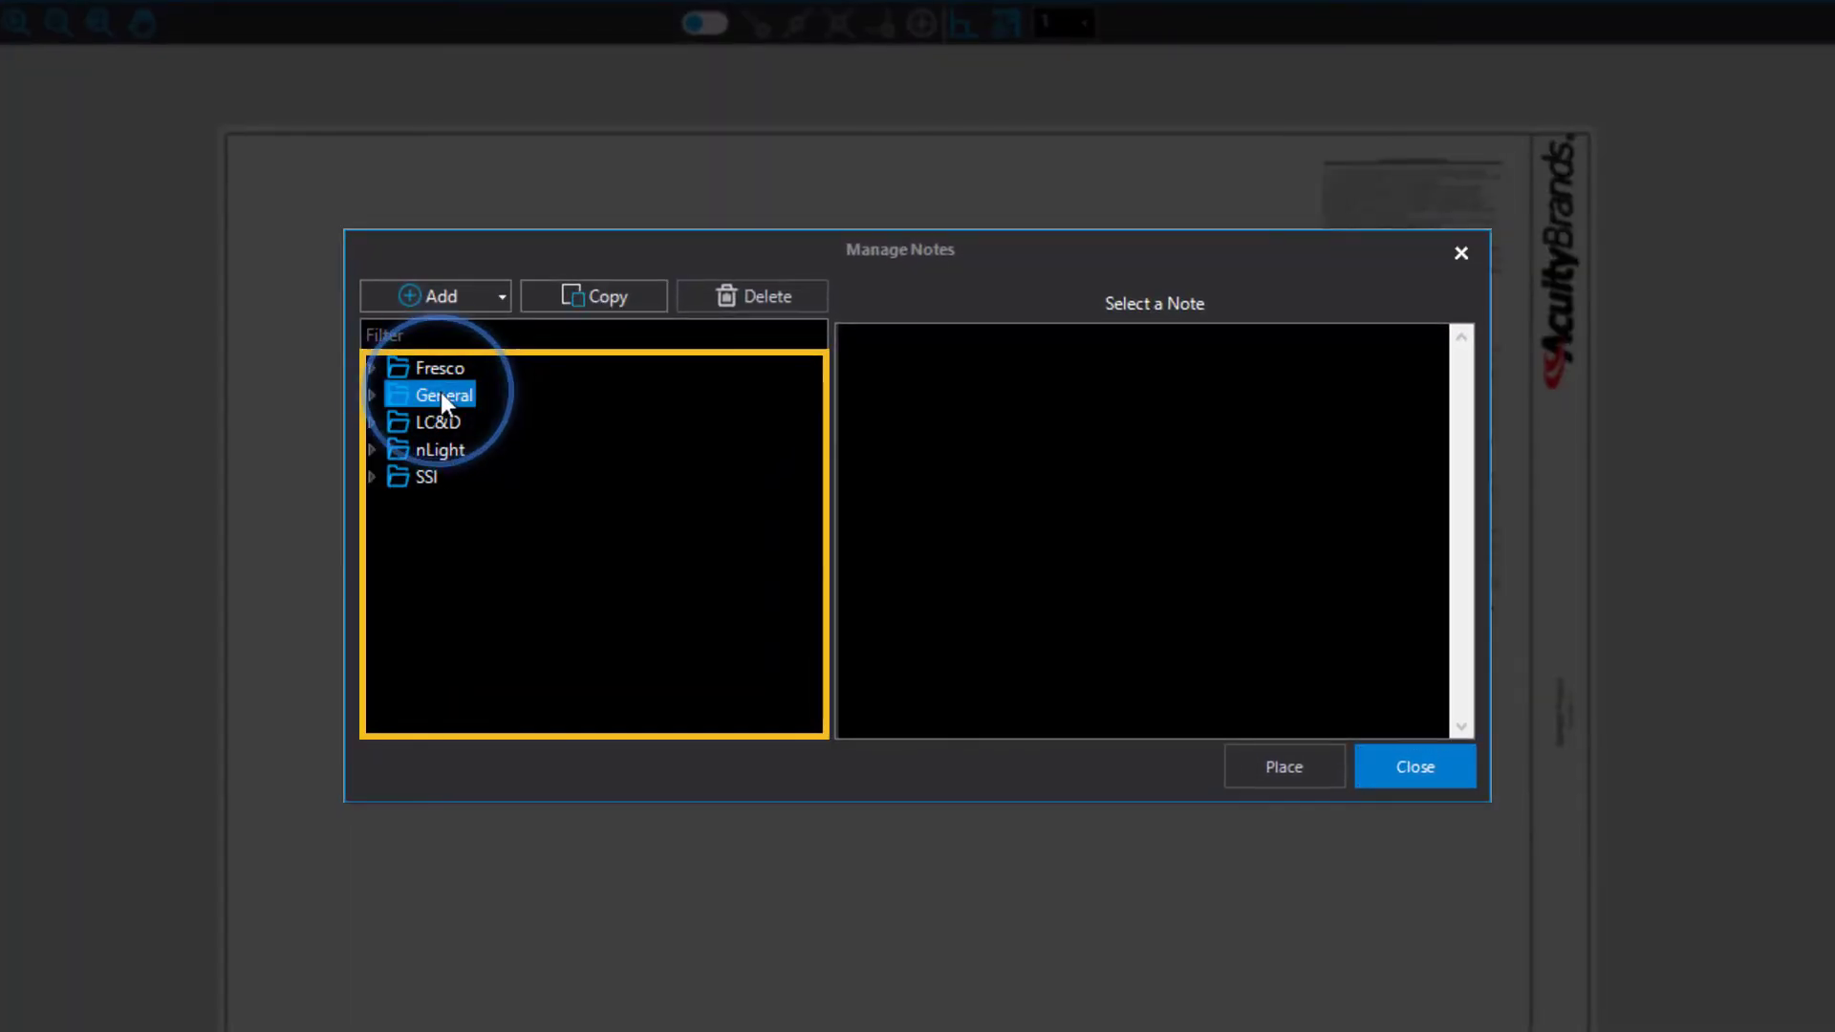
click(500, 298)
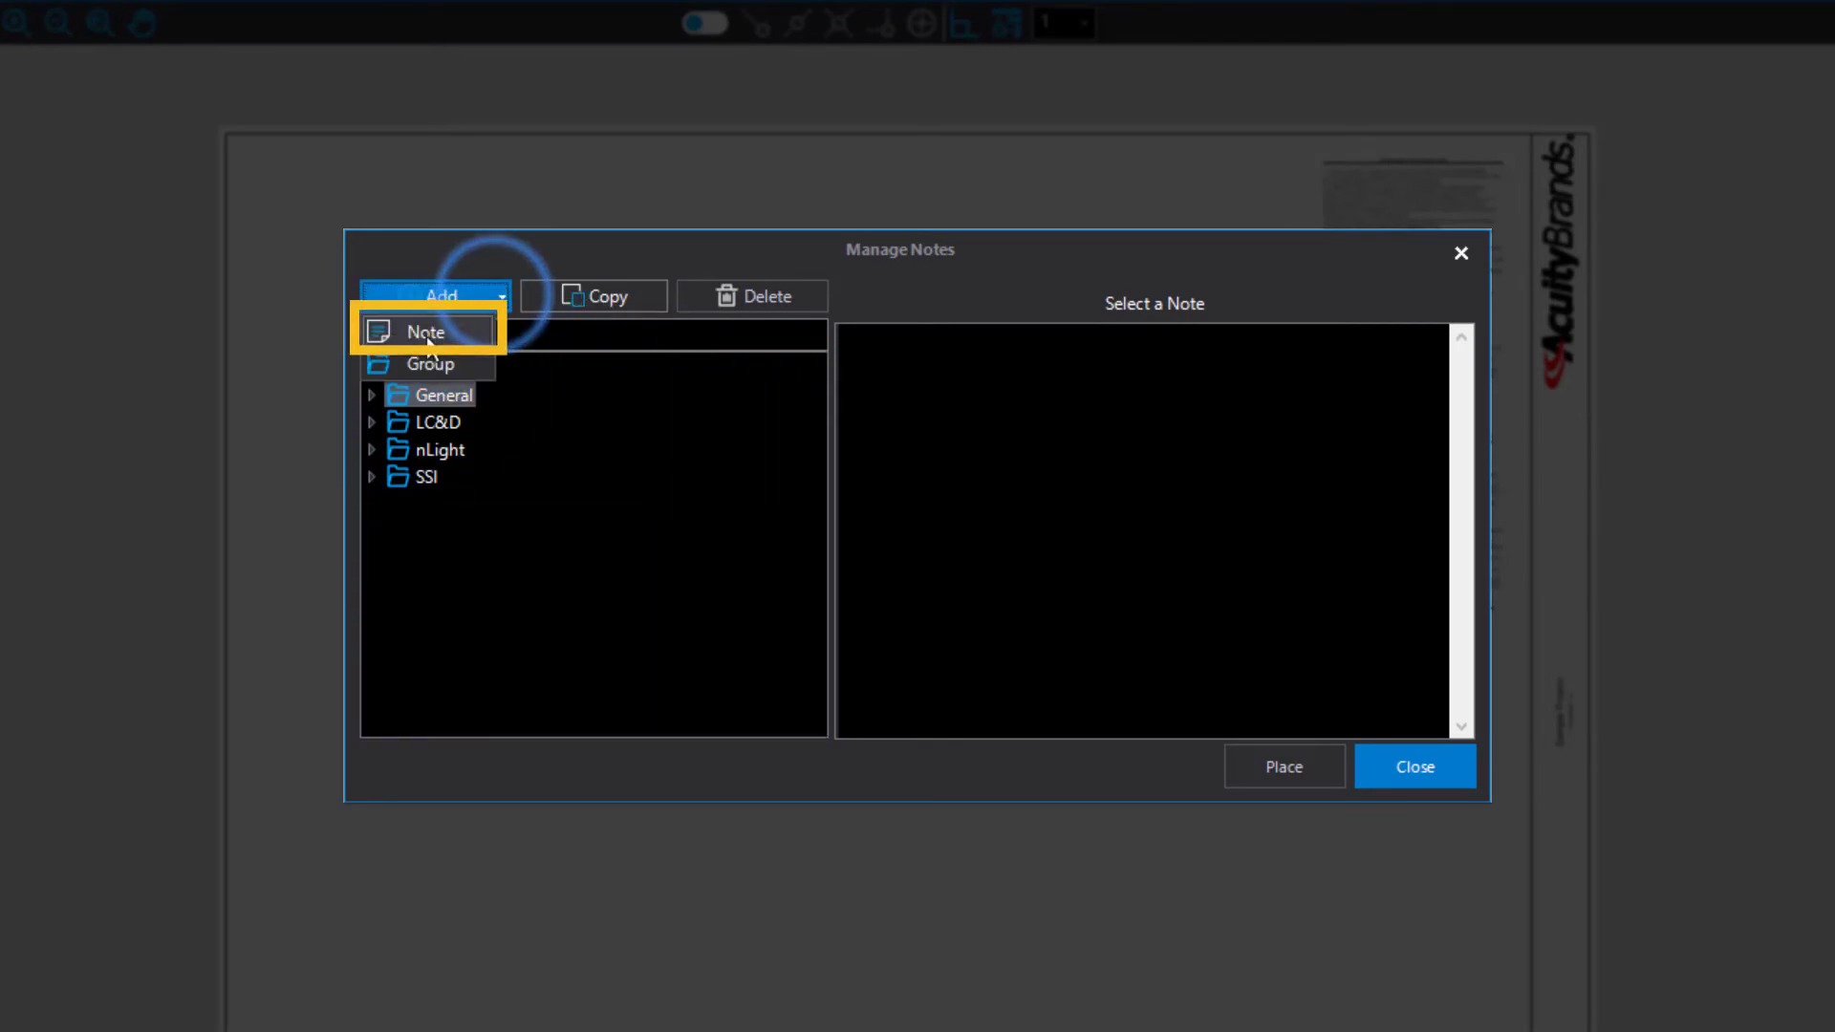
click(426, 333)
click(970, 411)
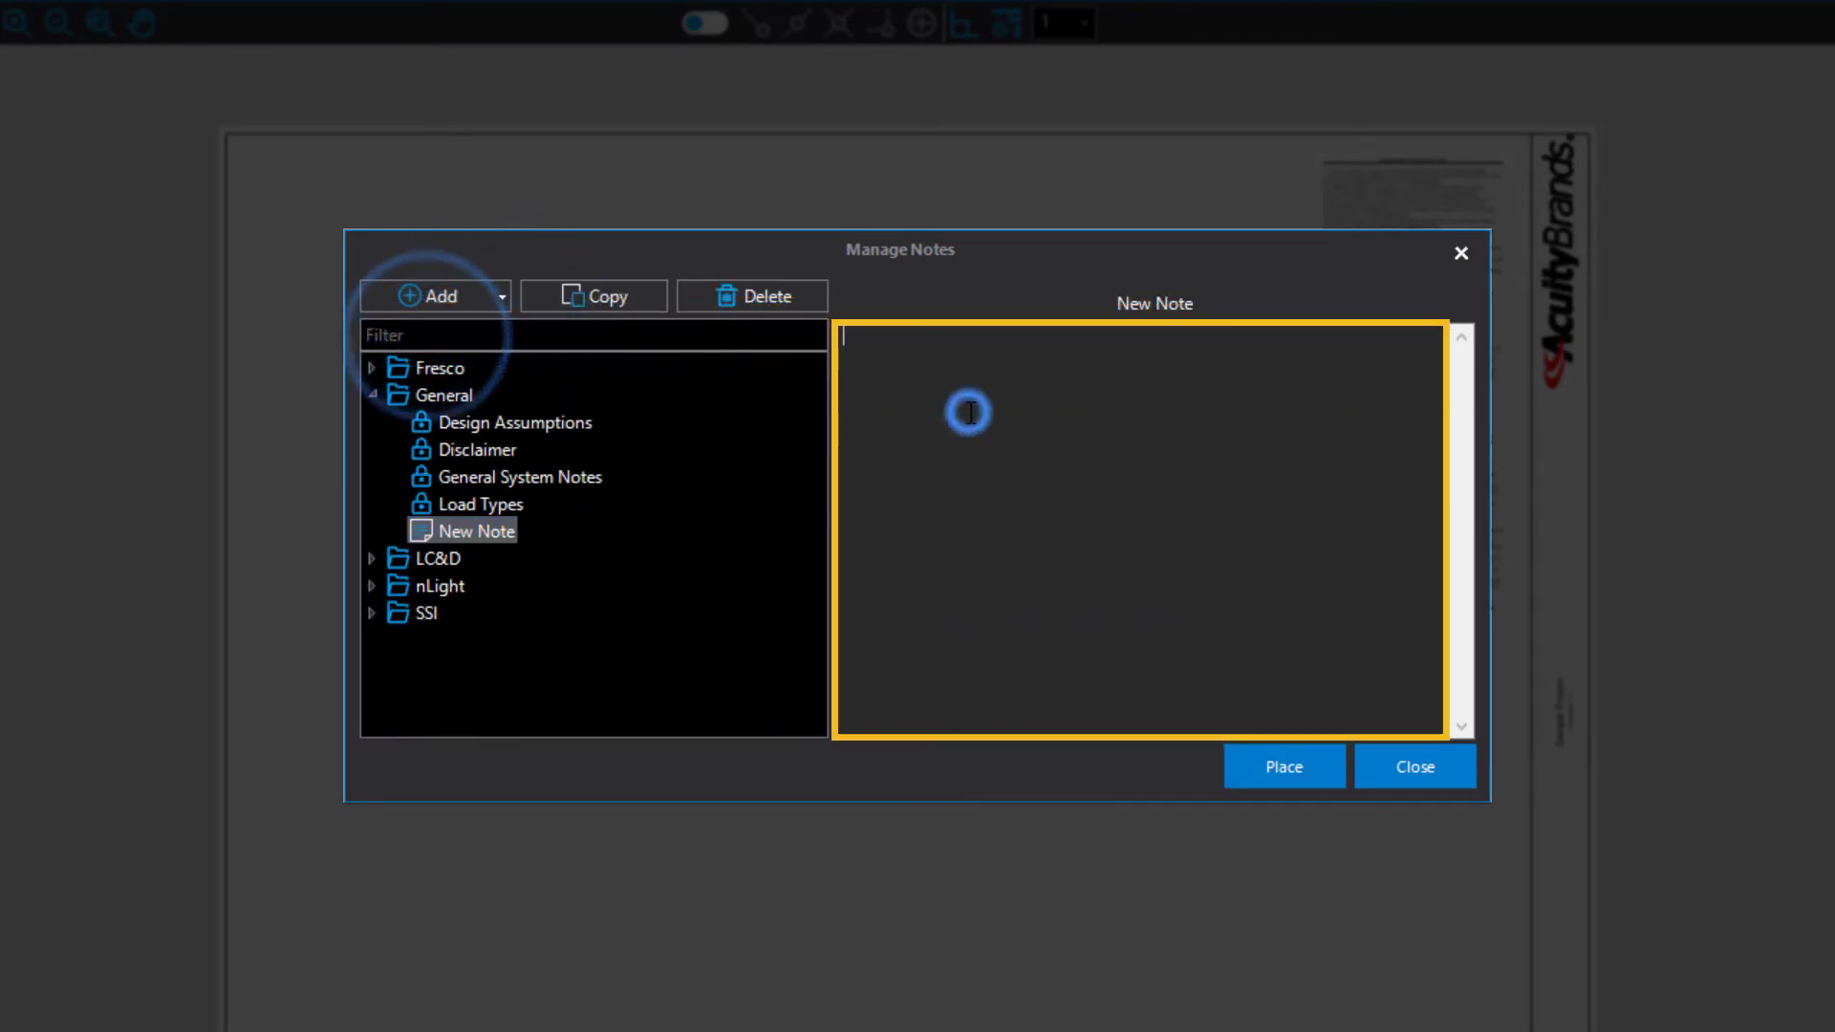
text(Test)
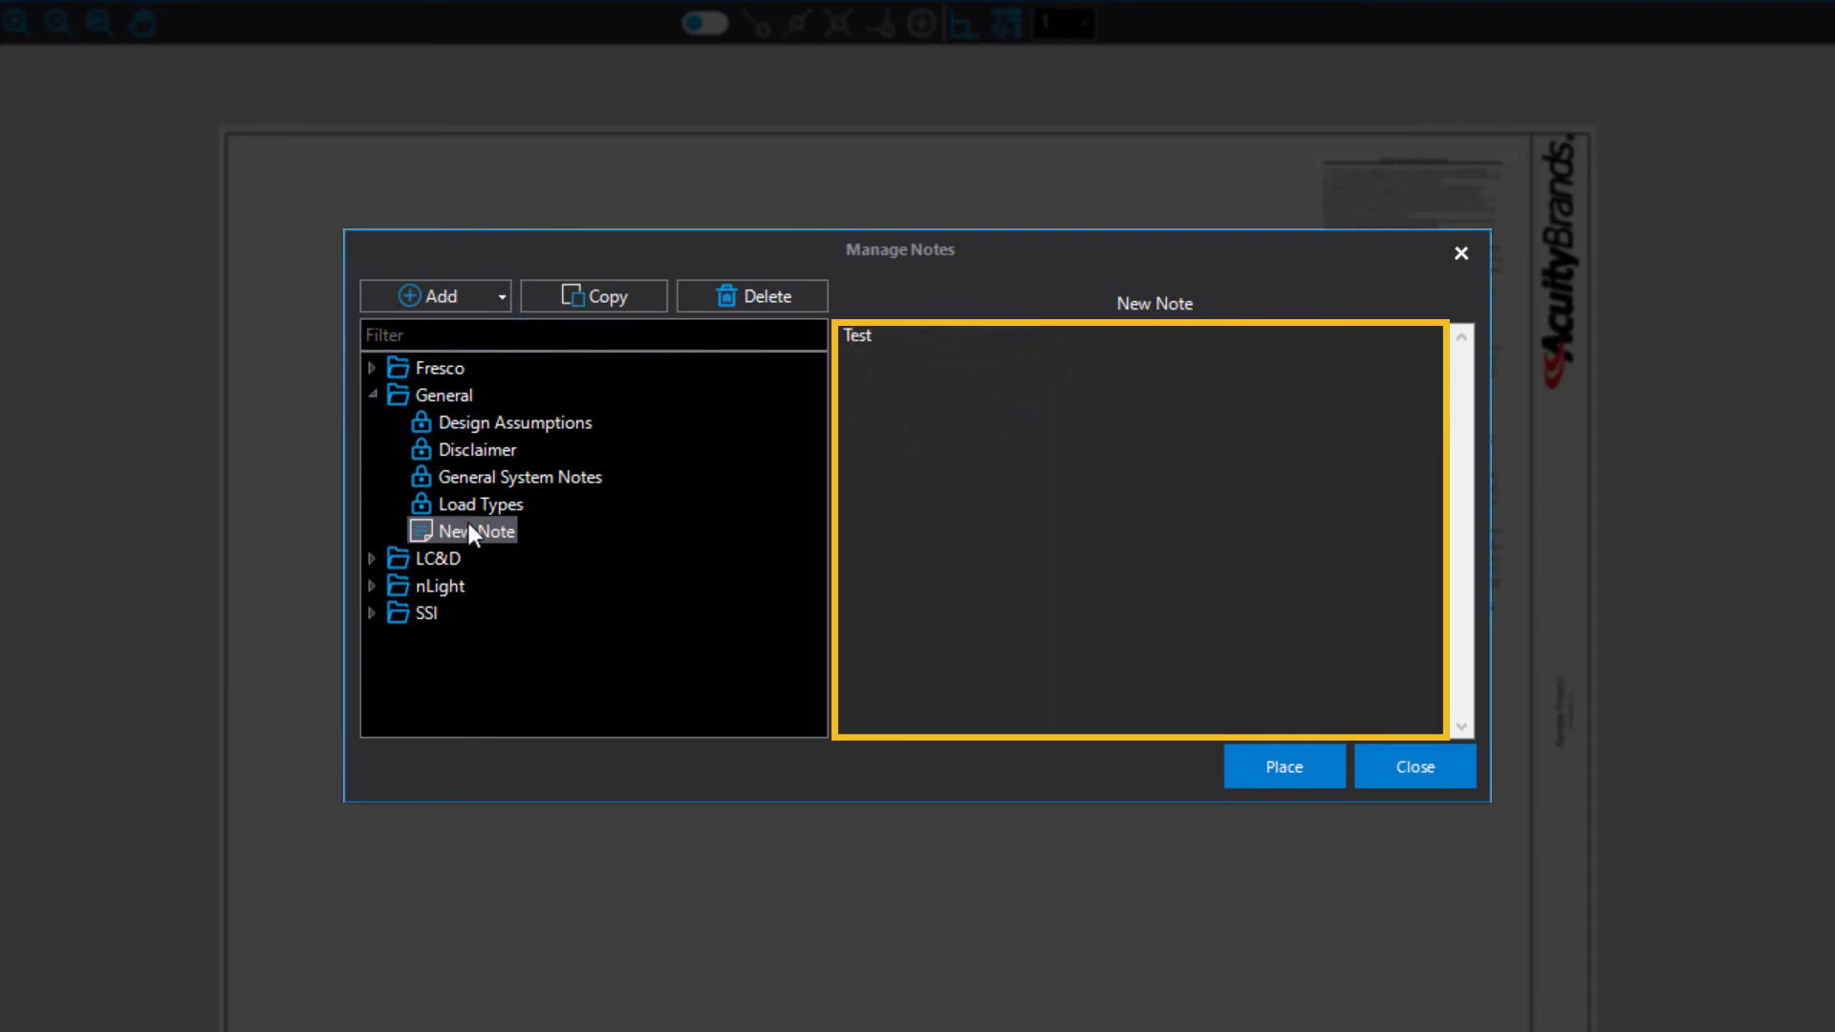
Step: Rename the new note in the General group as Sample Note
right_click(468, 531)
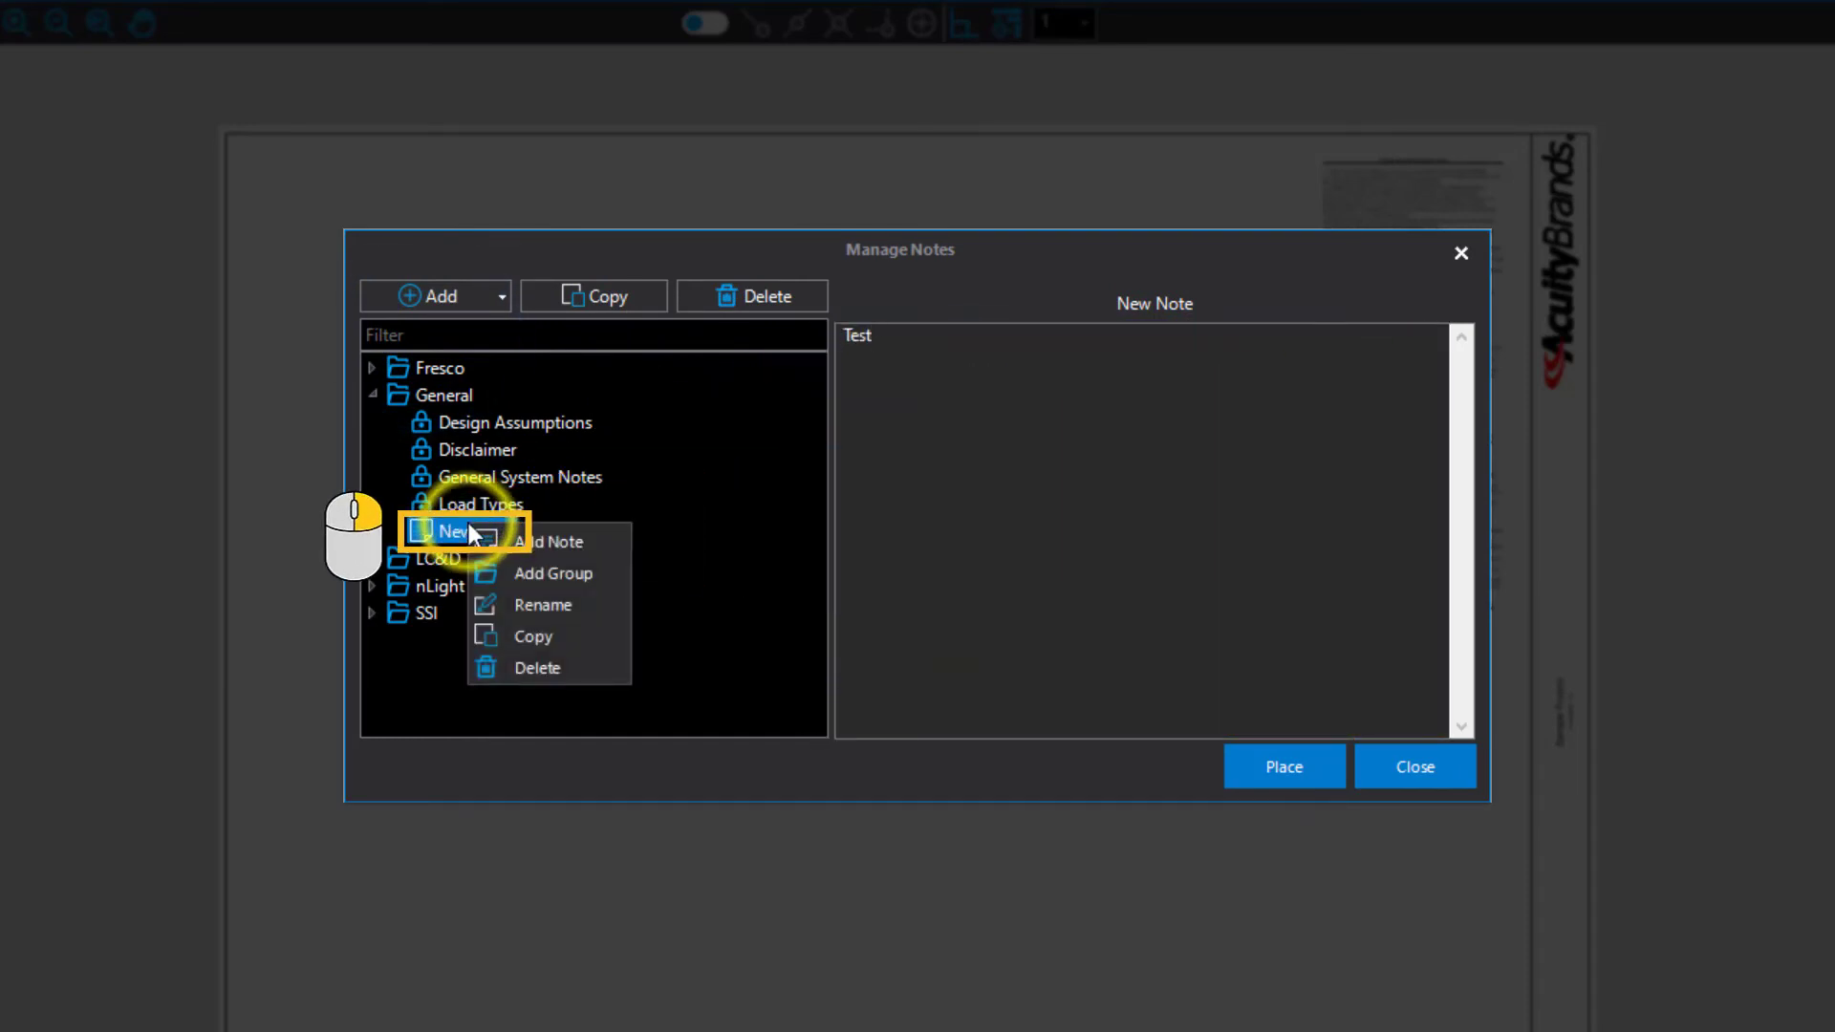
click(523, 606)
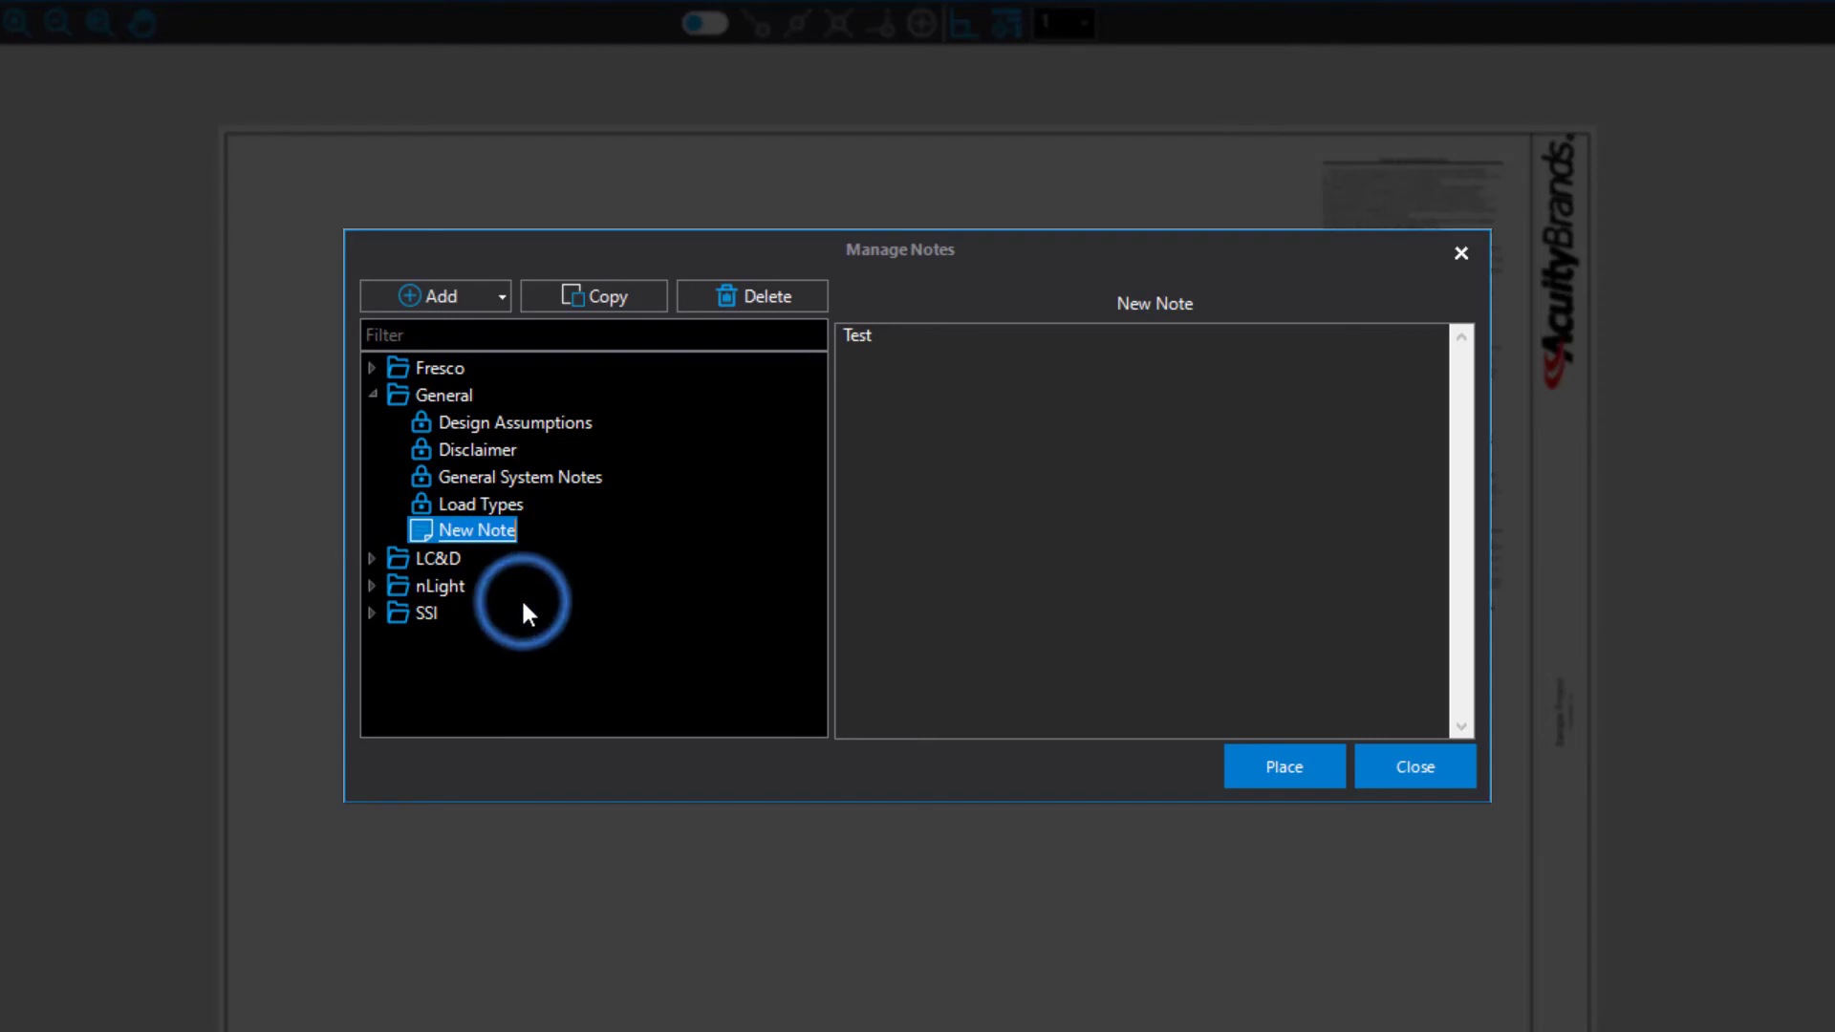
text(Sample Note)
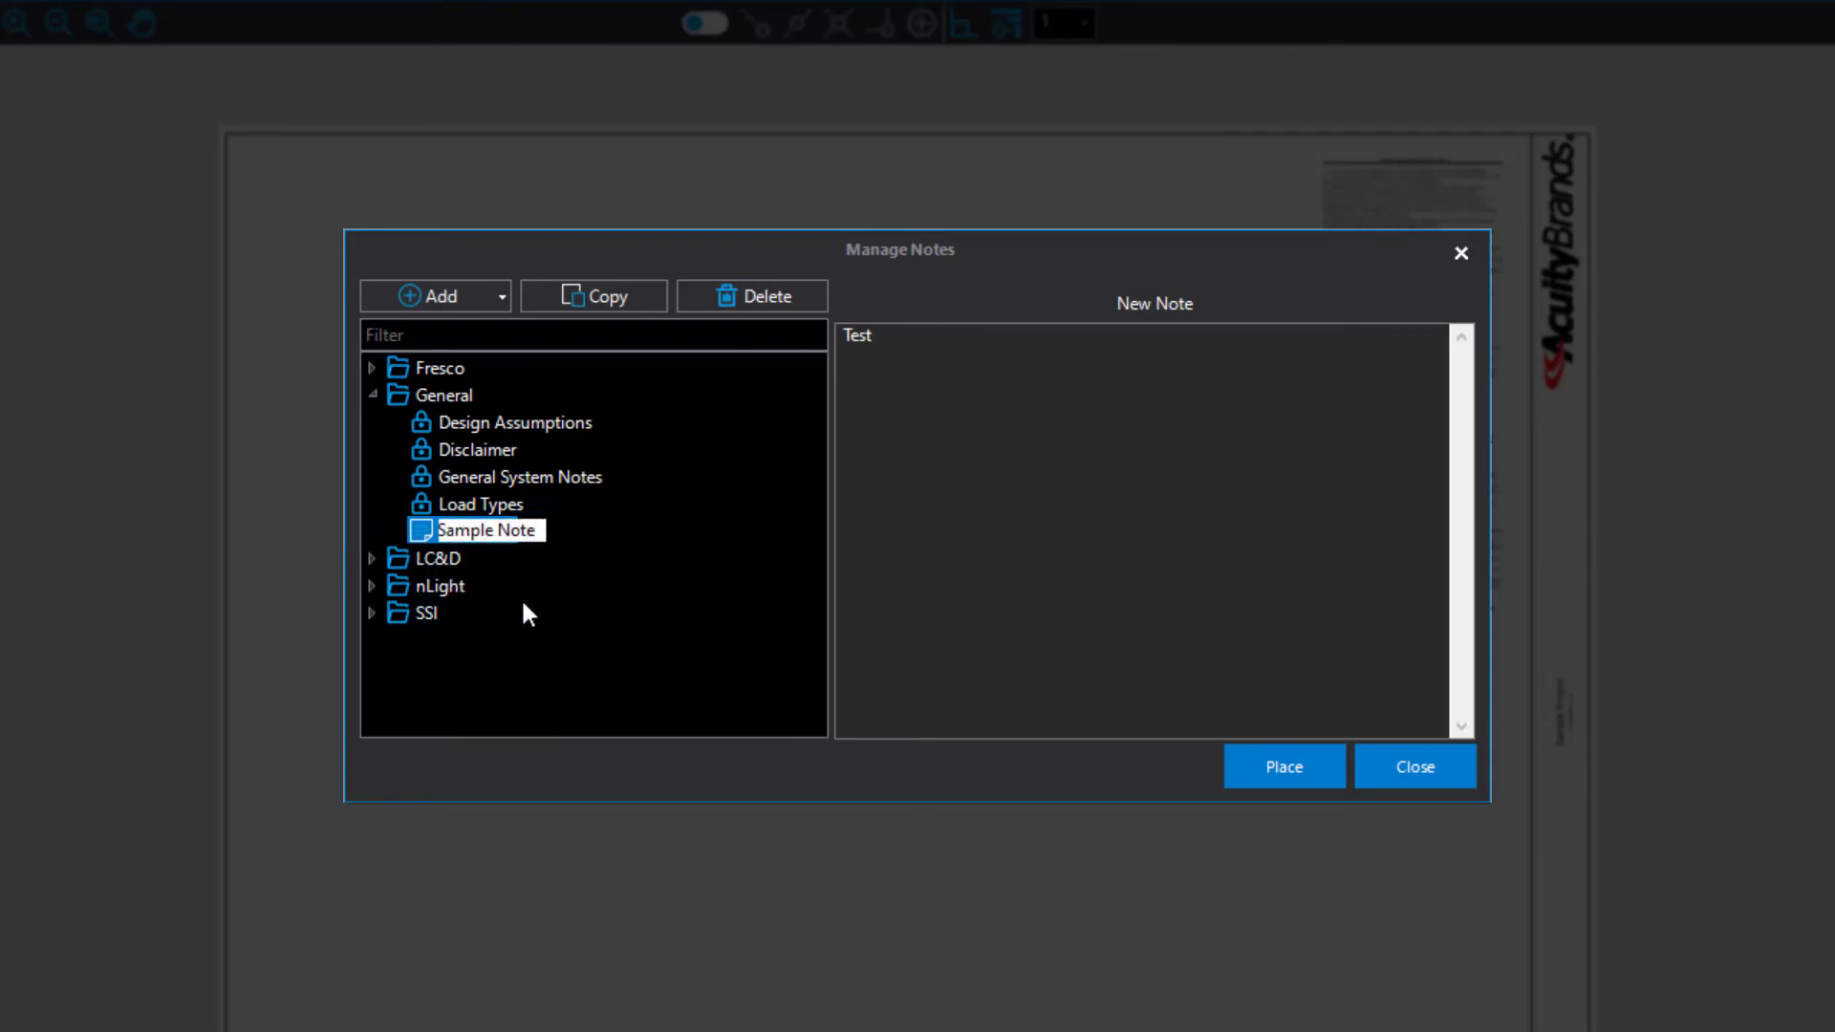
key(Return)
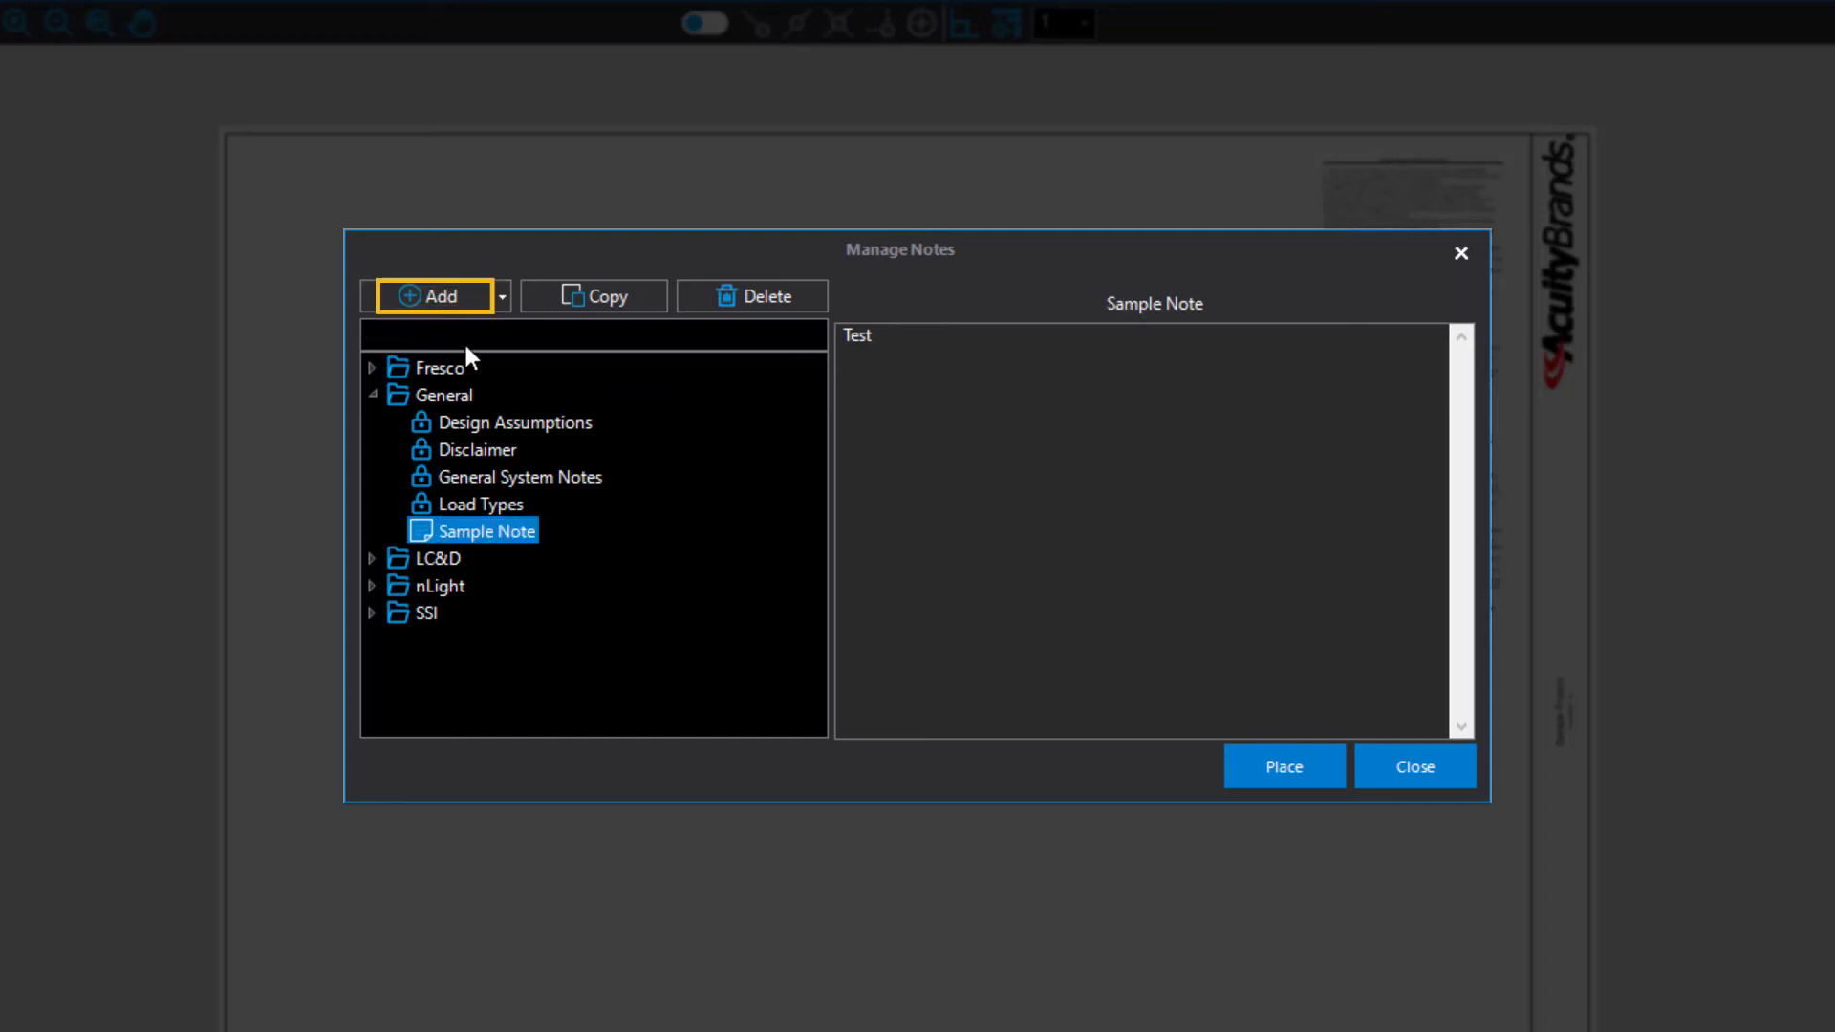
Step: Create a note group named Sample Group and add a new note with the text Test to it
click(466, 293)
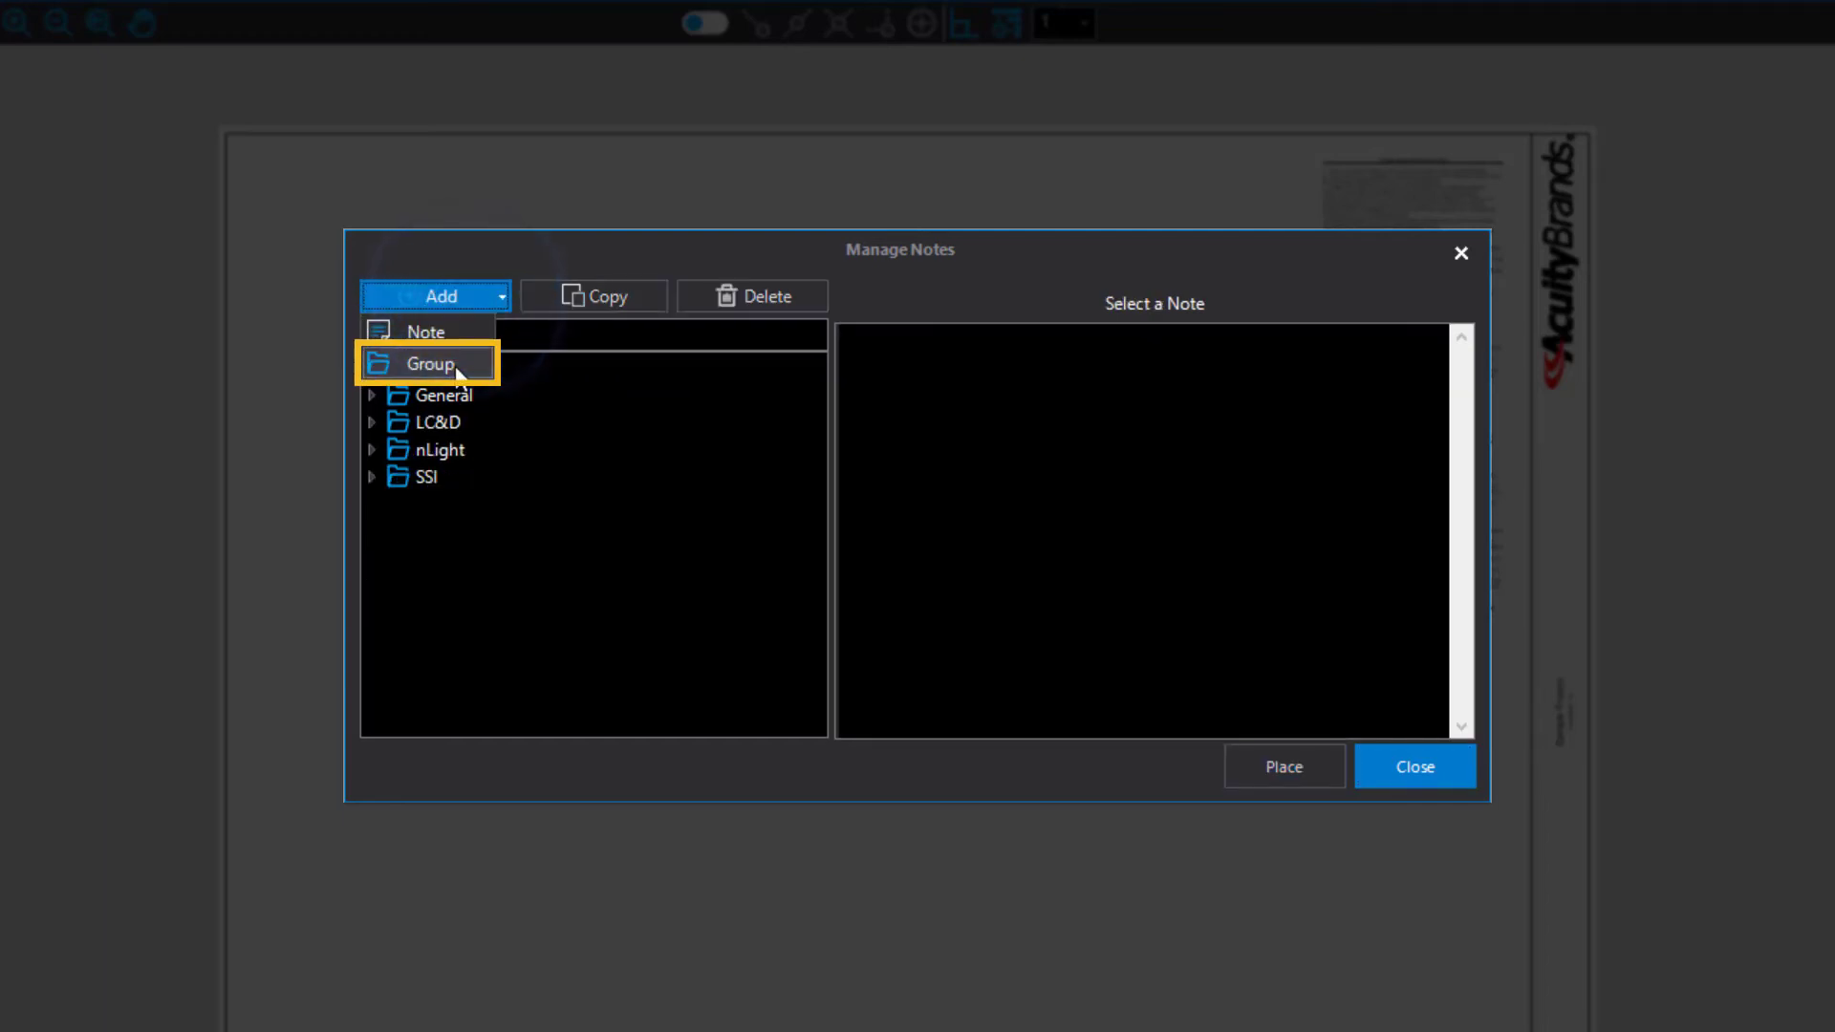
click(458, 364)
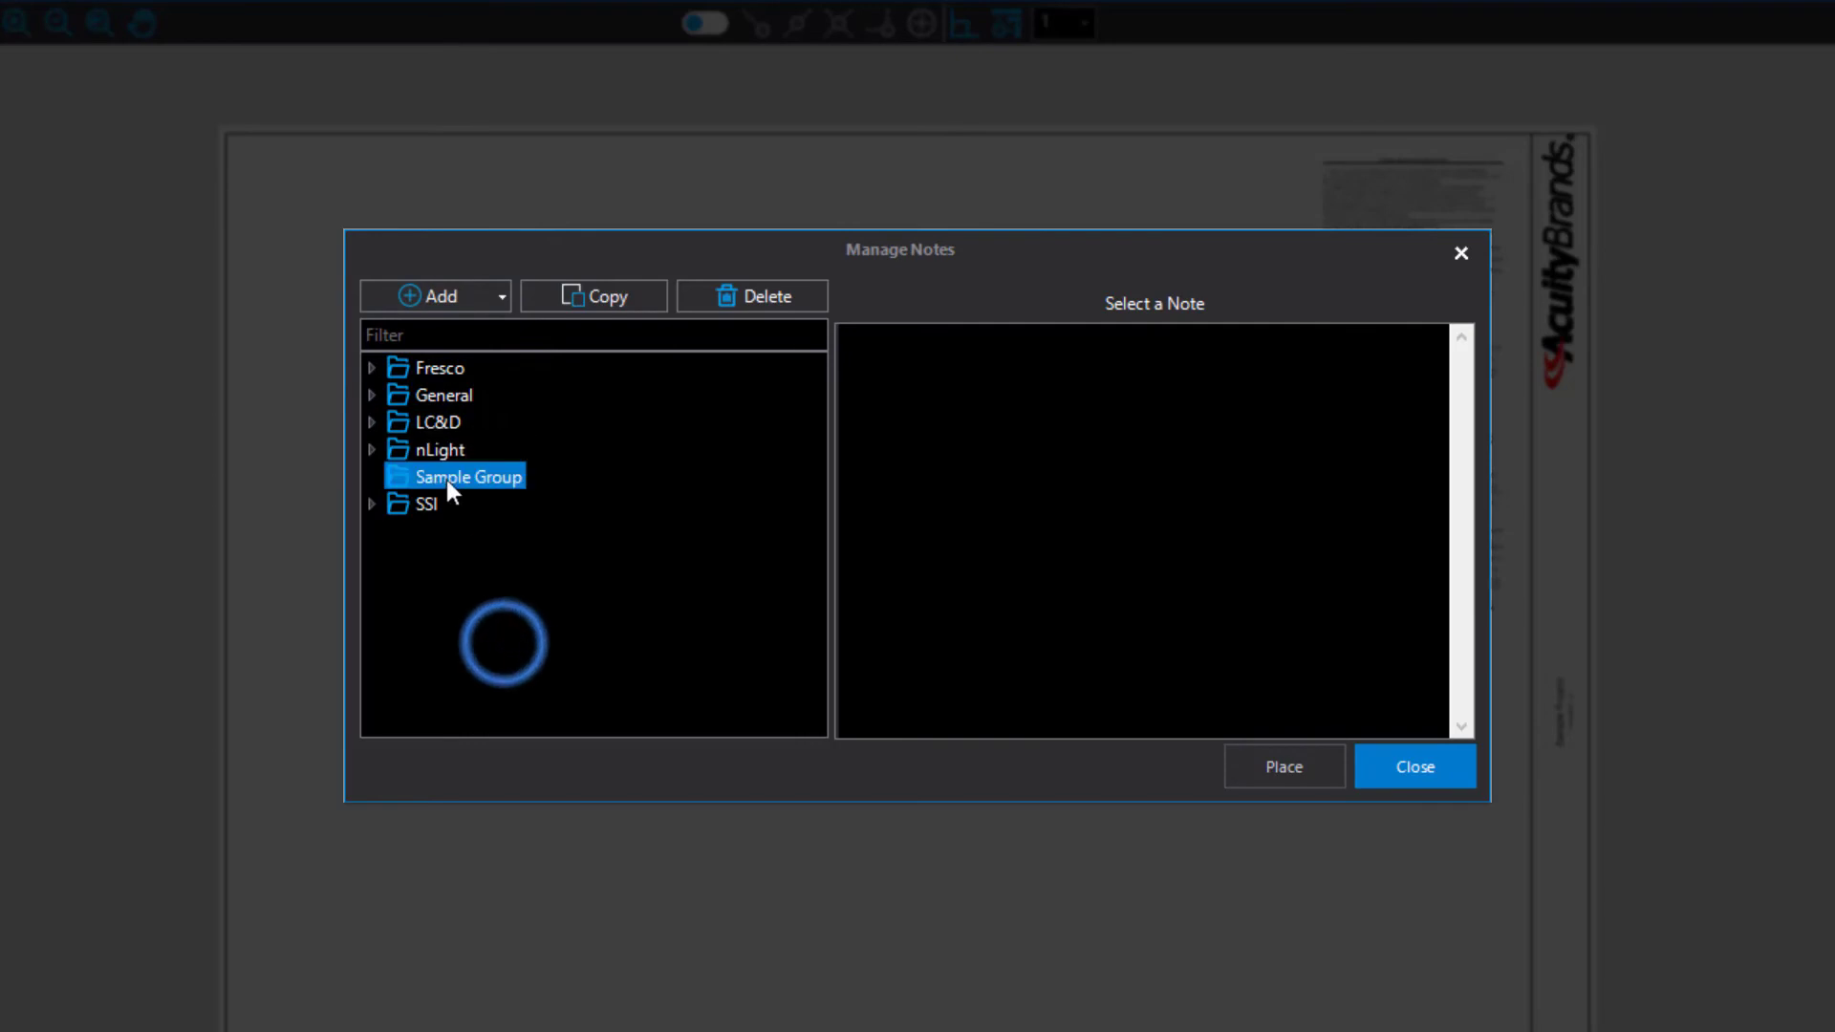
click(478, 298)
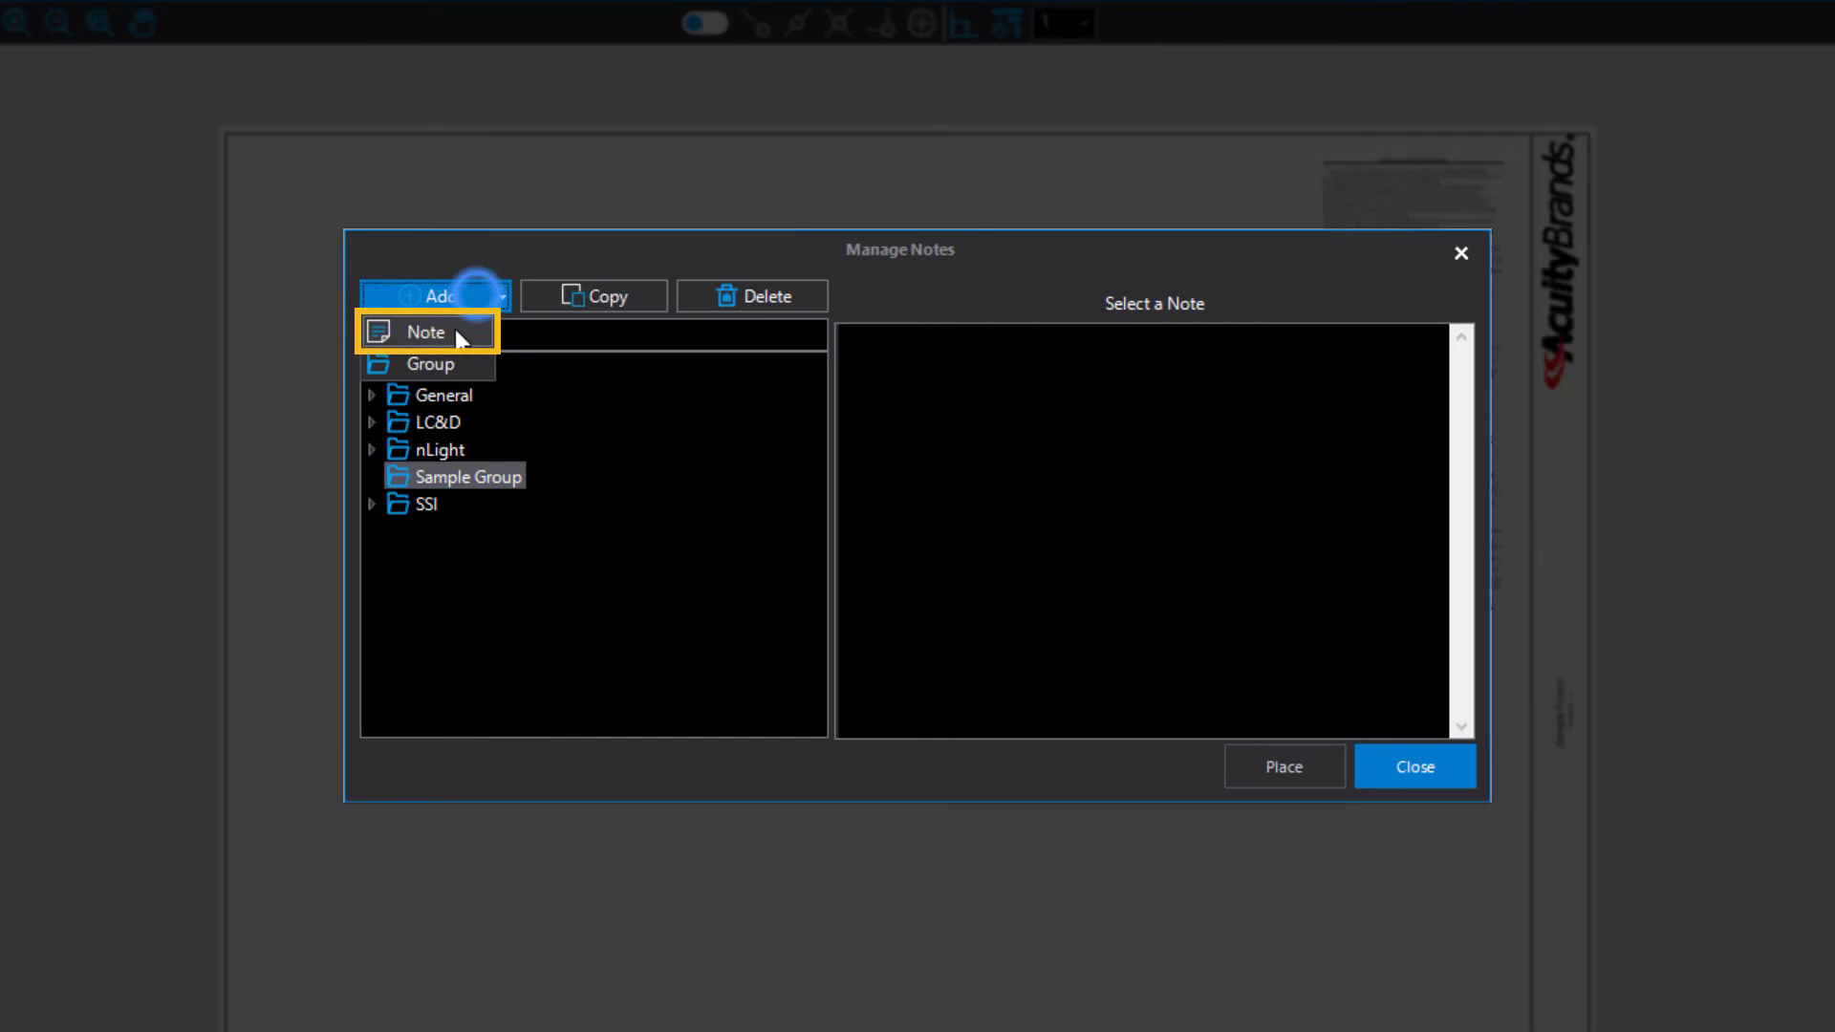
click(455, 332)
click(915, 422)
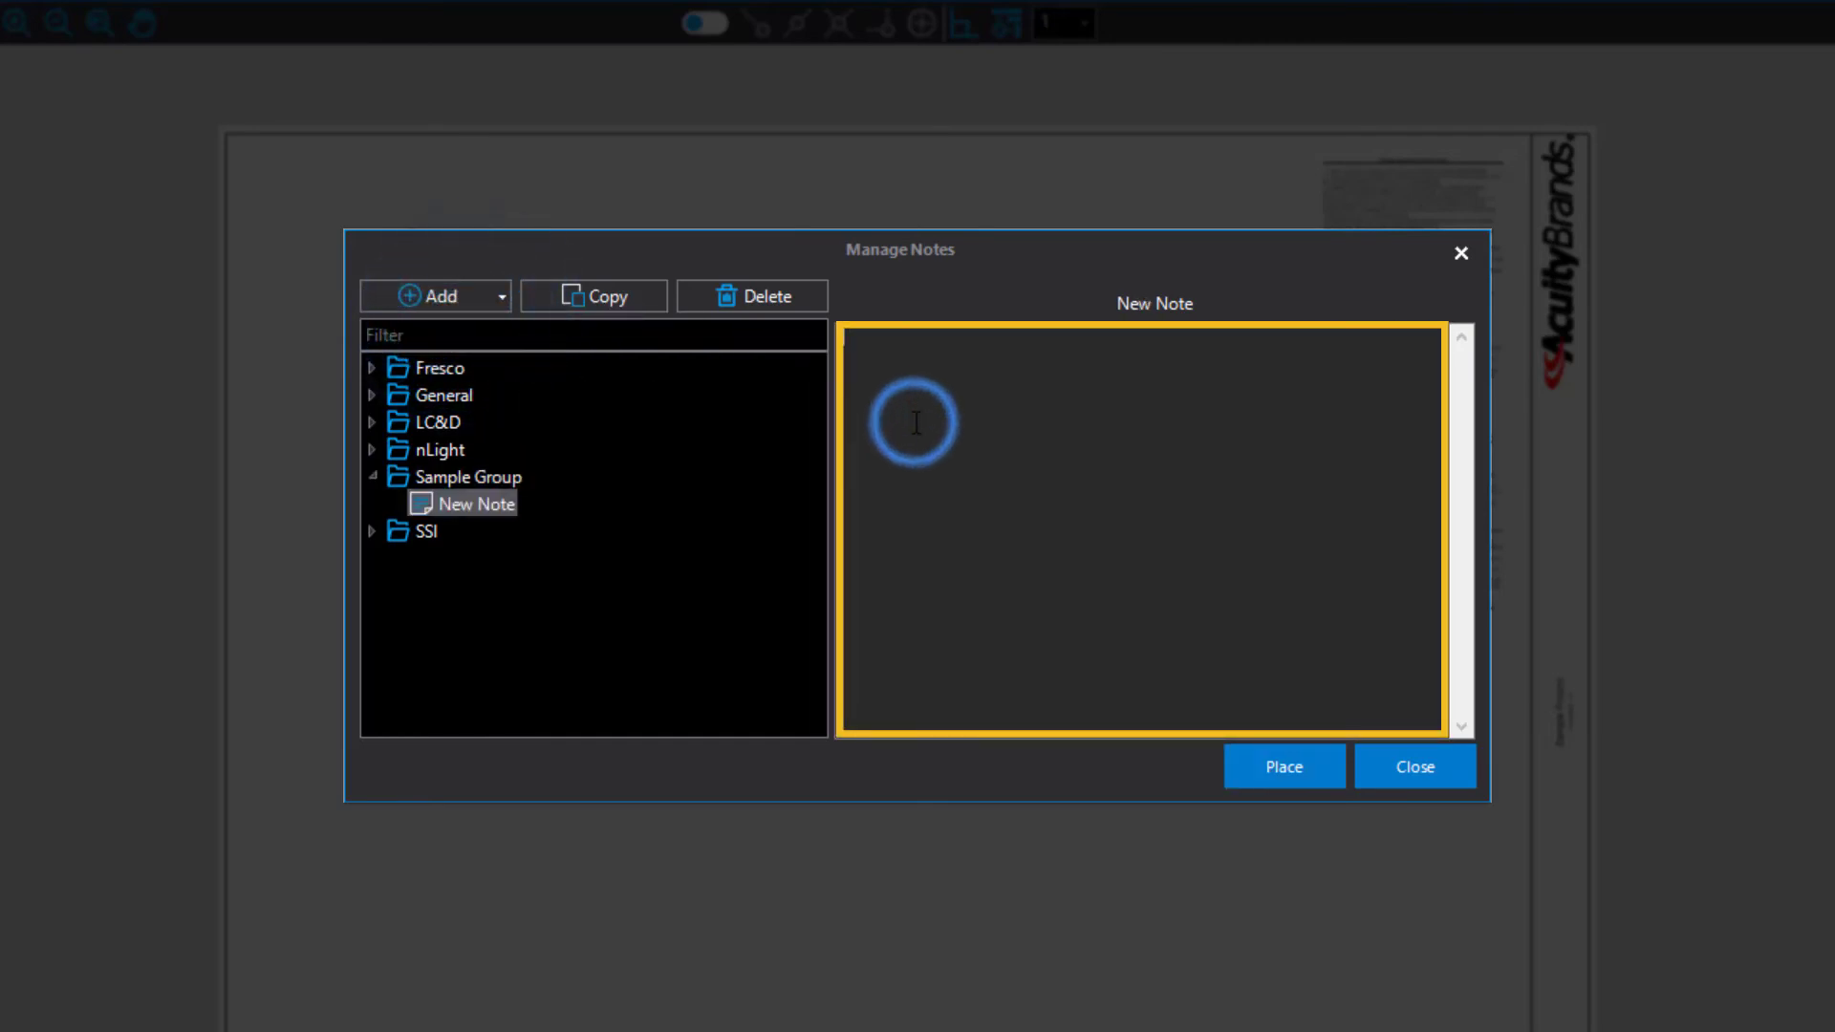
text(Test)
Step: Rename the new note in Sample Group as Sample
double_click(477, 505)
text(Sample)
key(Return)
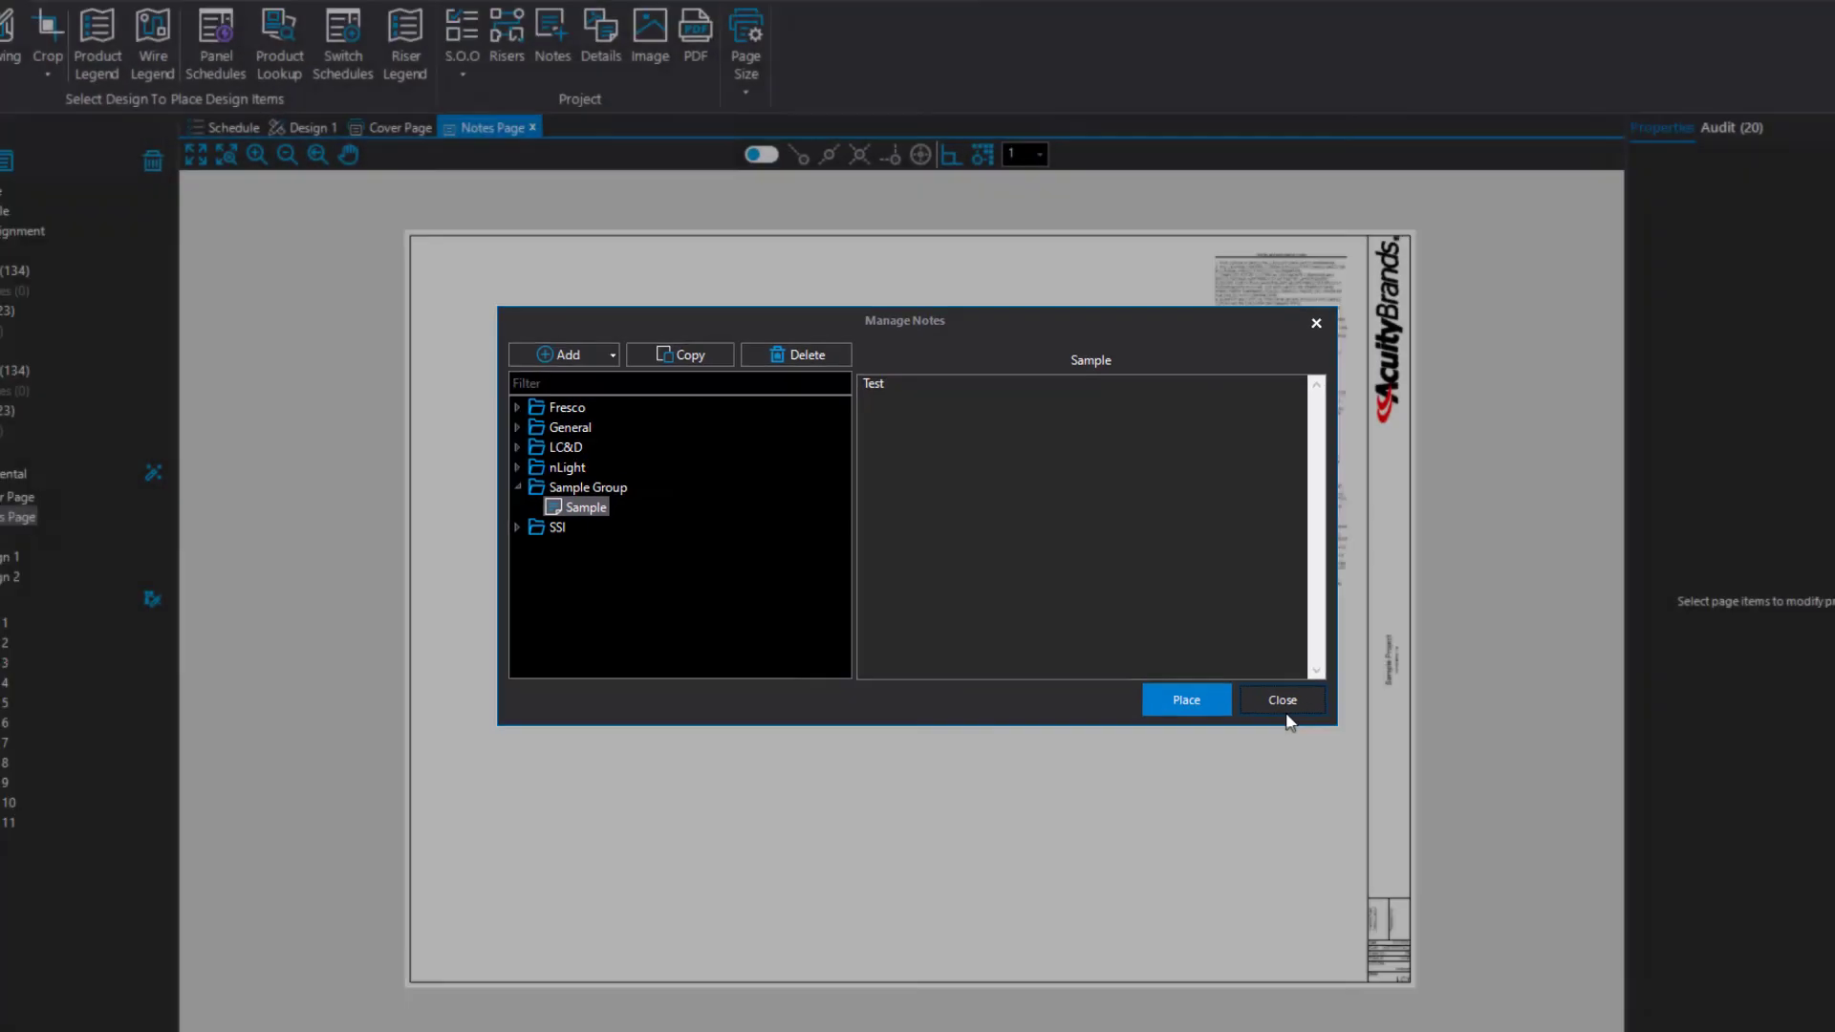
Step: Close the notes manager and save the project as a project template named Custom
click(1415, 766)
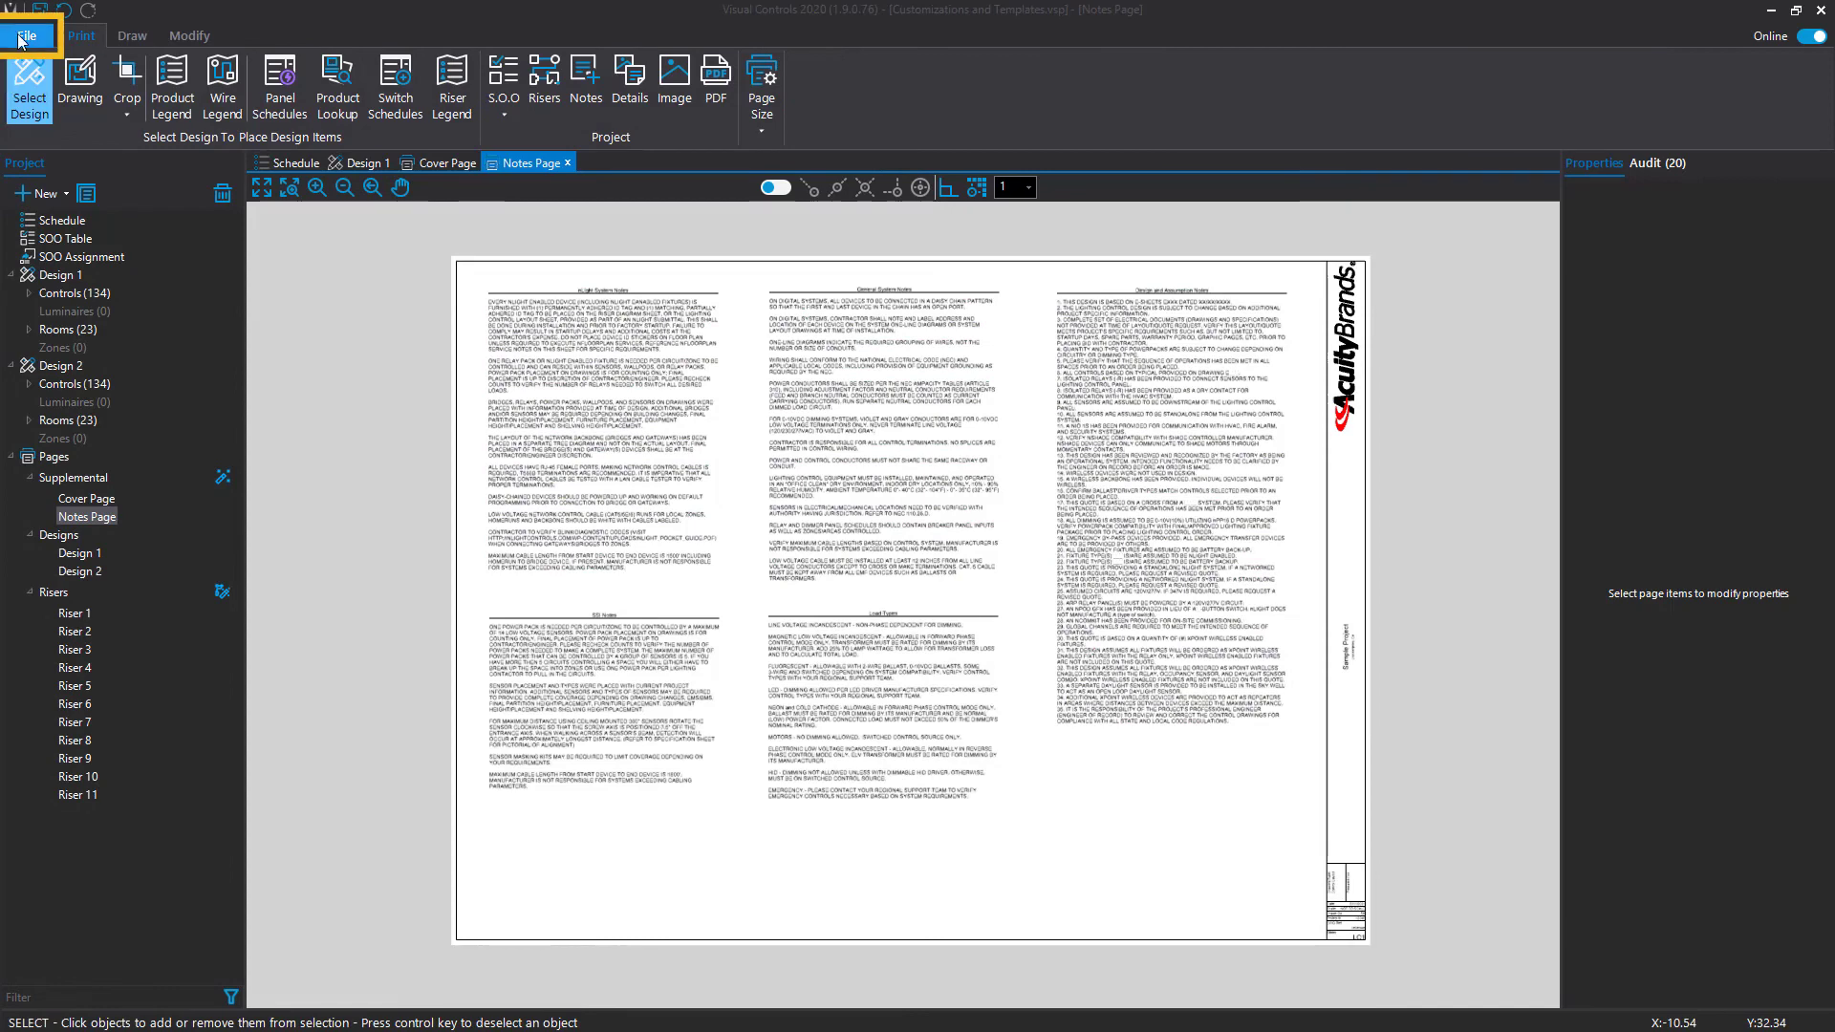
click(24, 36)
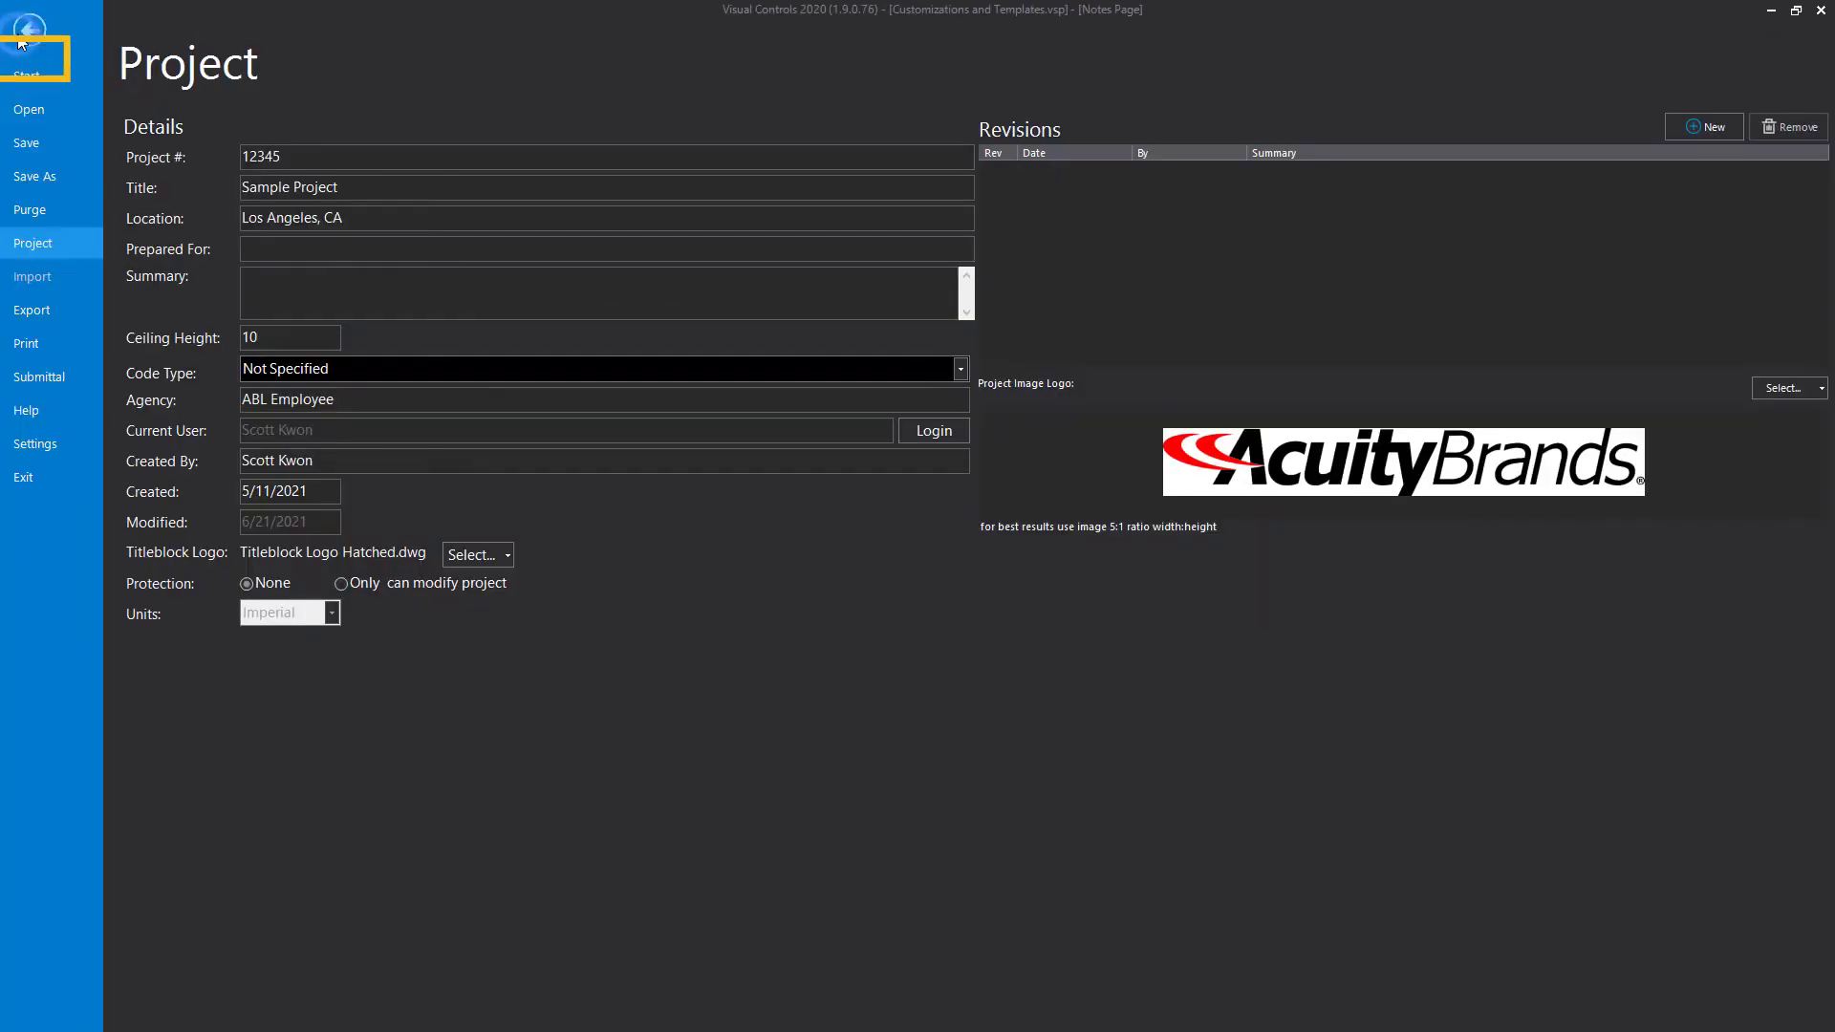
click(37, 178)
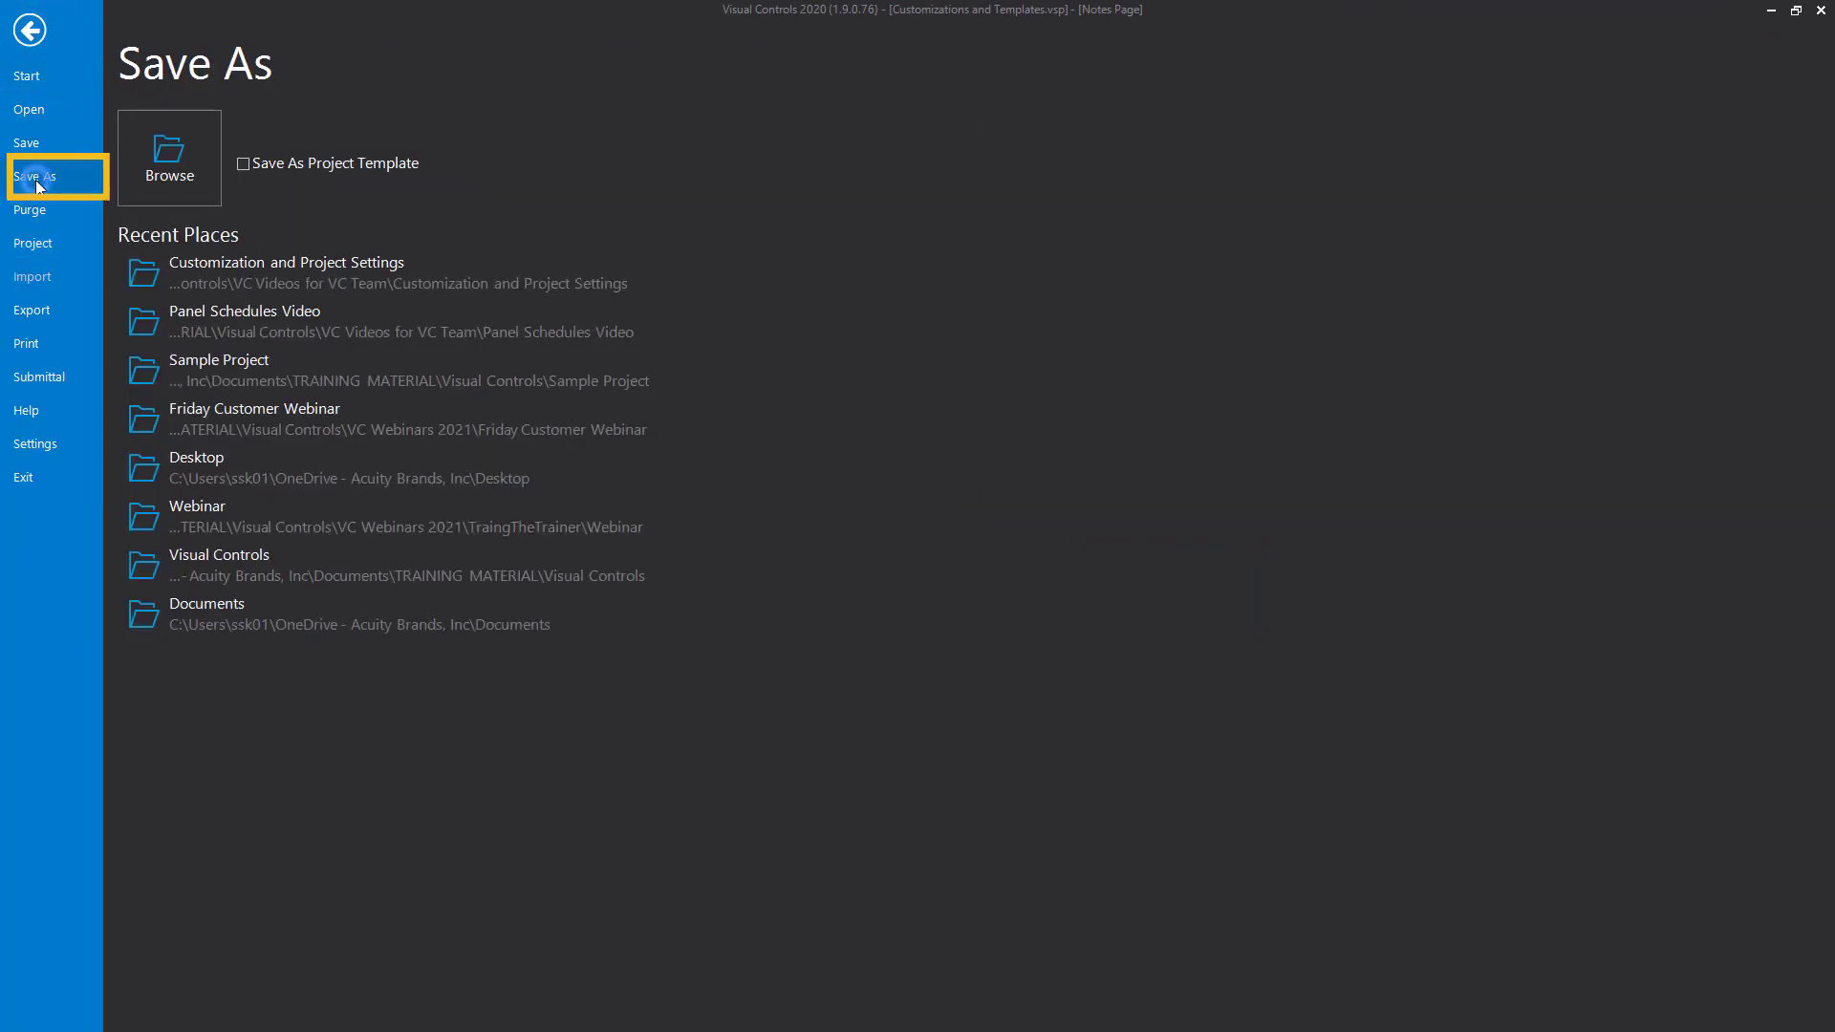
click(244, 164)
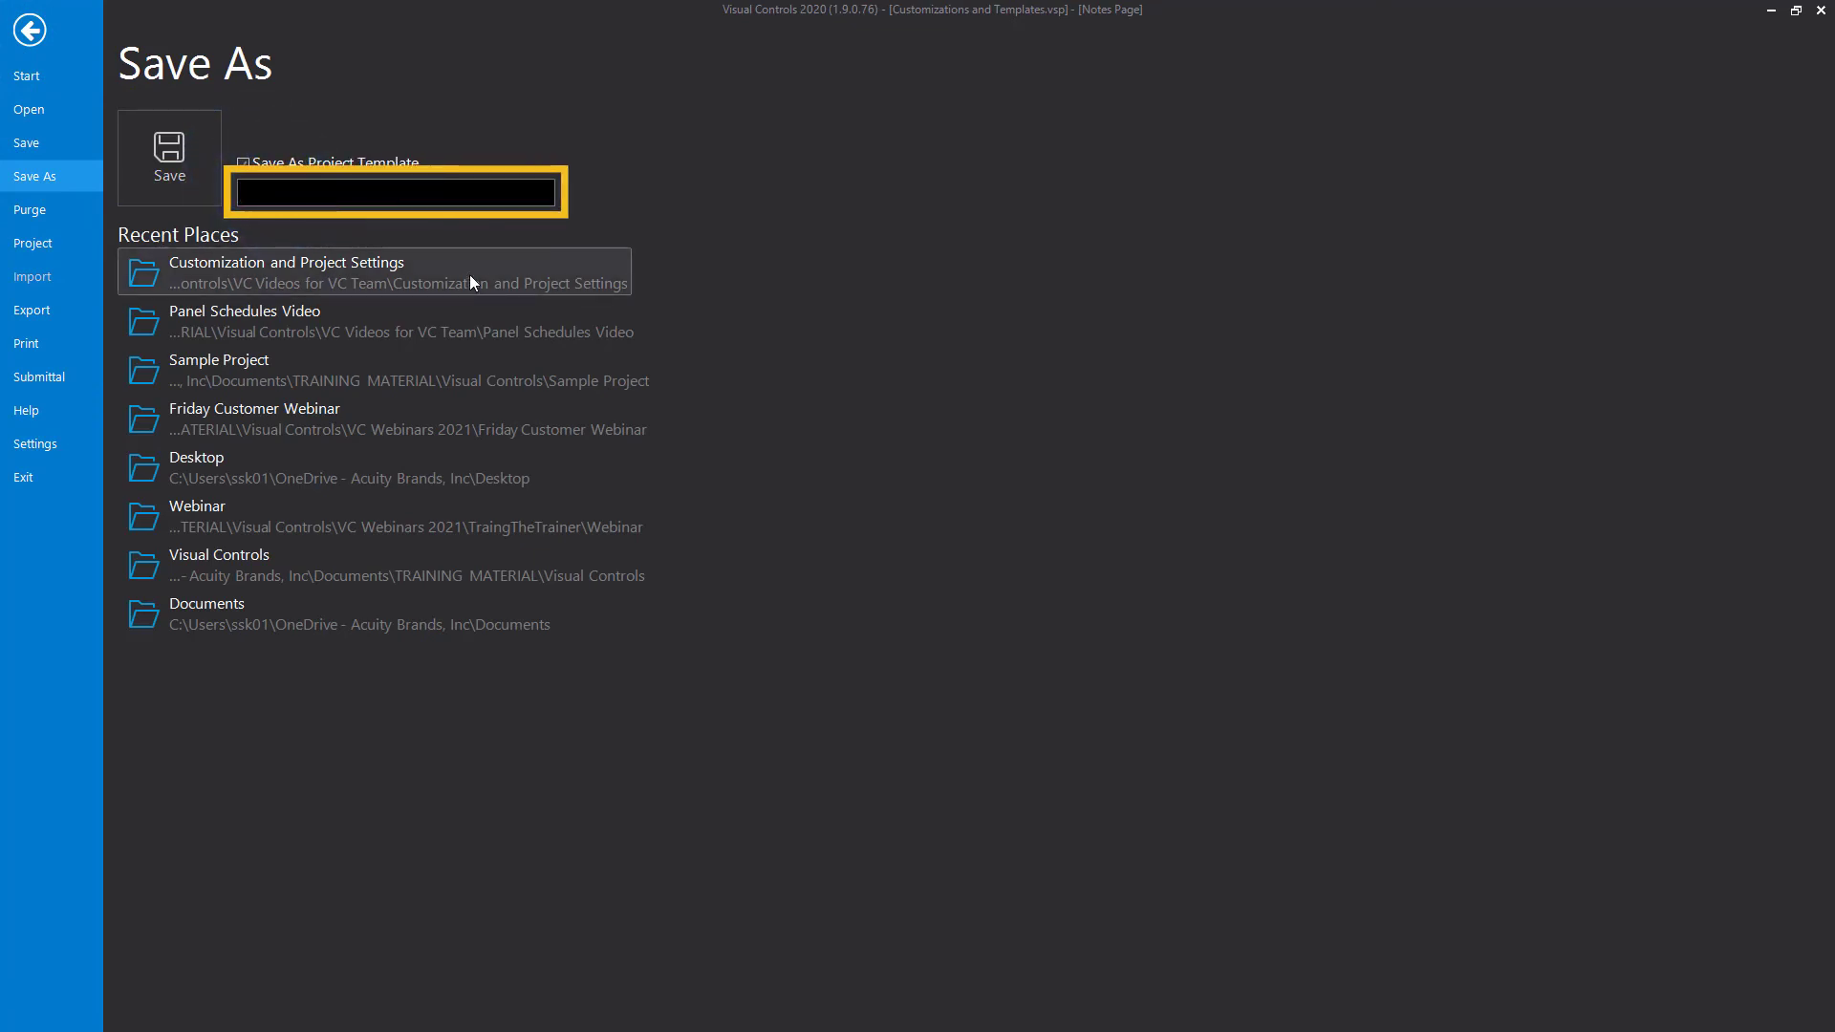
text(Custom)
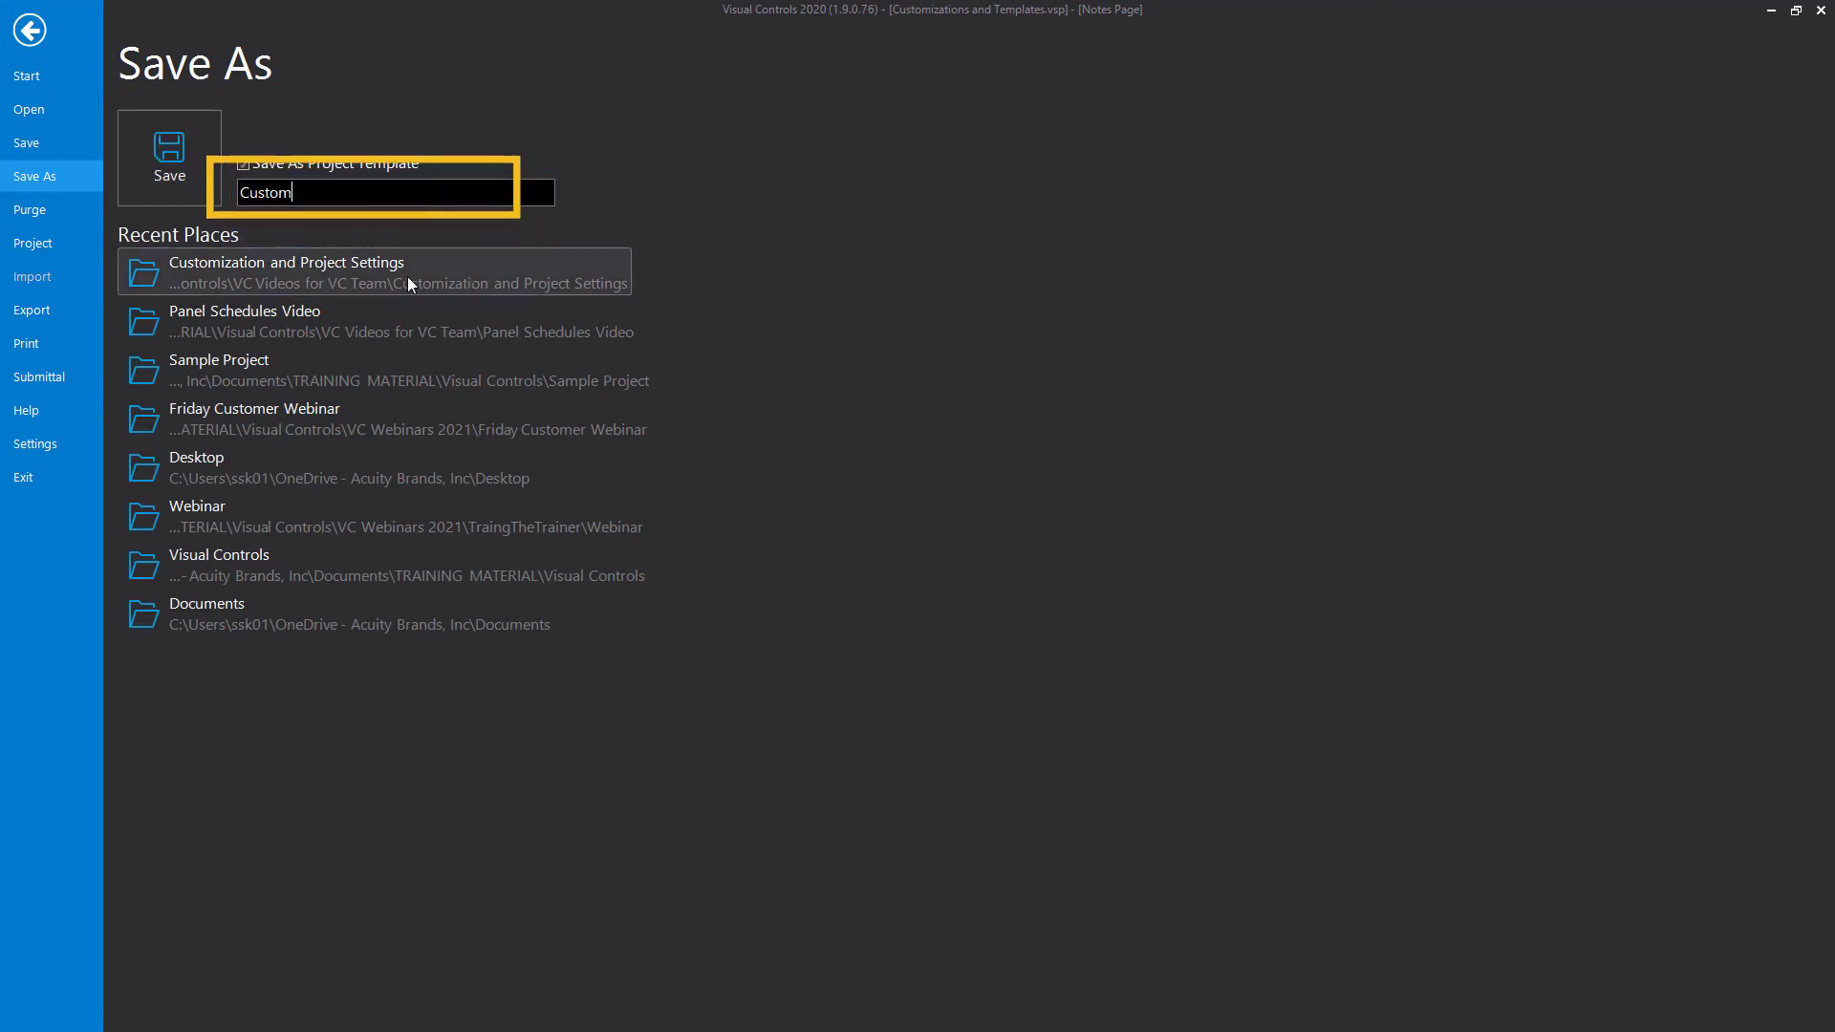
click(203, 180)
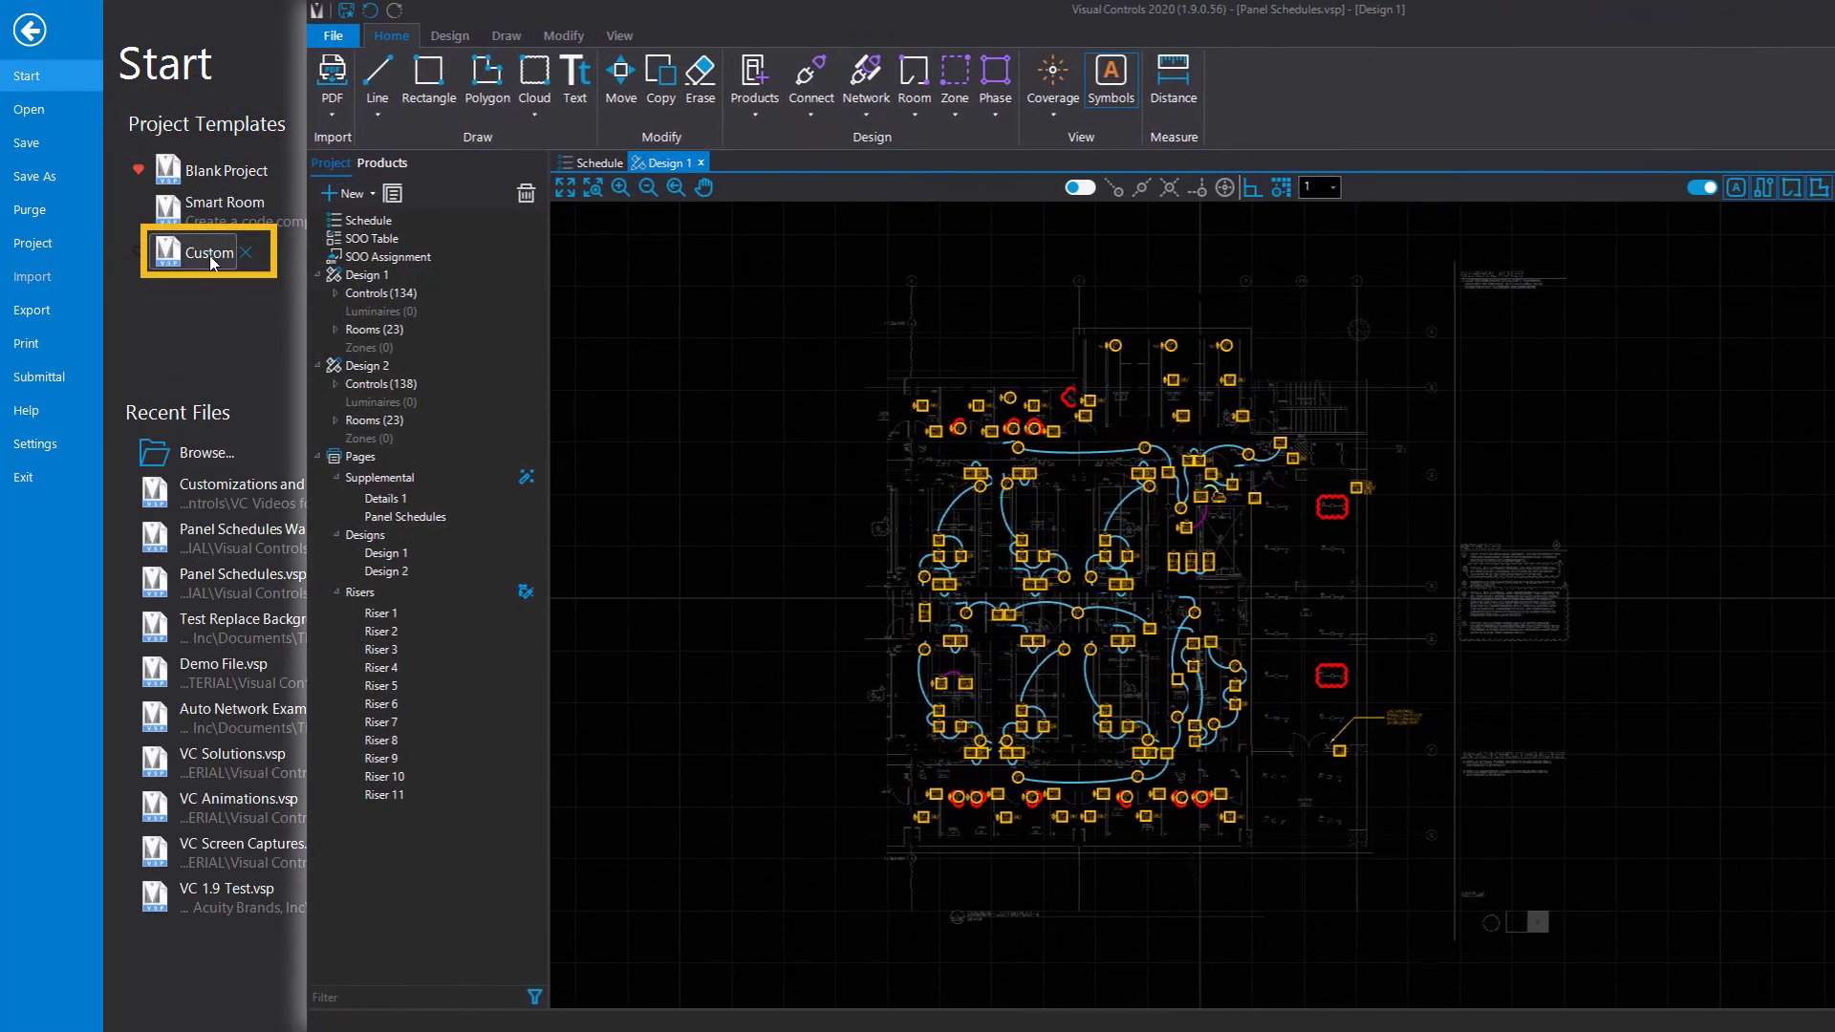
Step: Start a project from the Custom project template
click(209, 255)
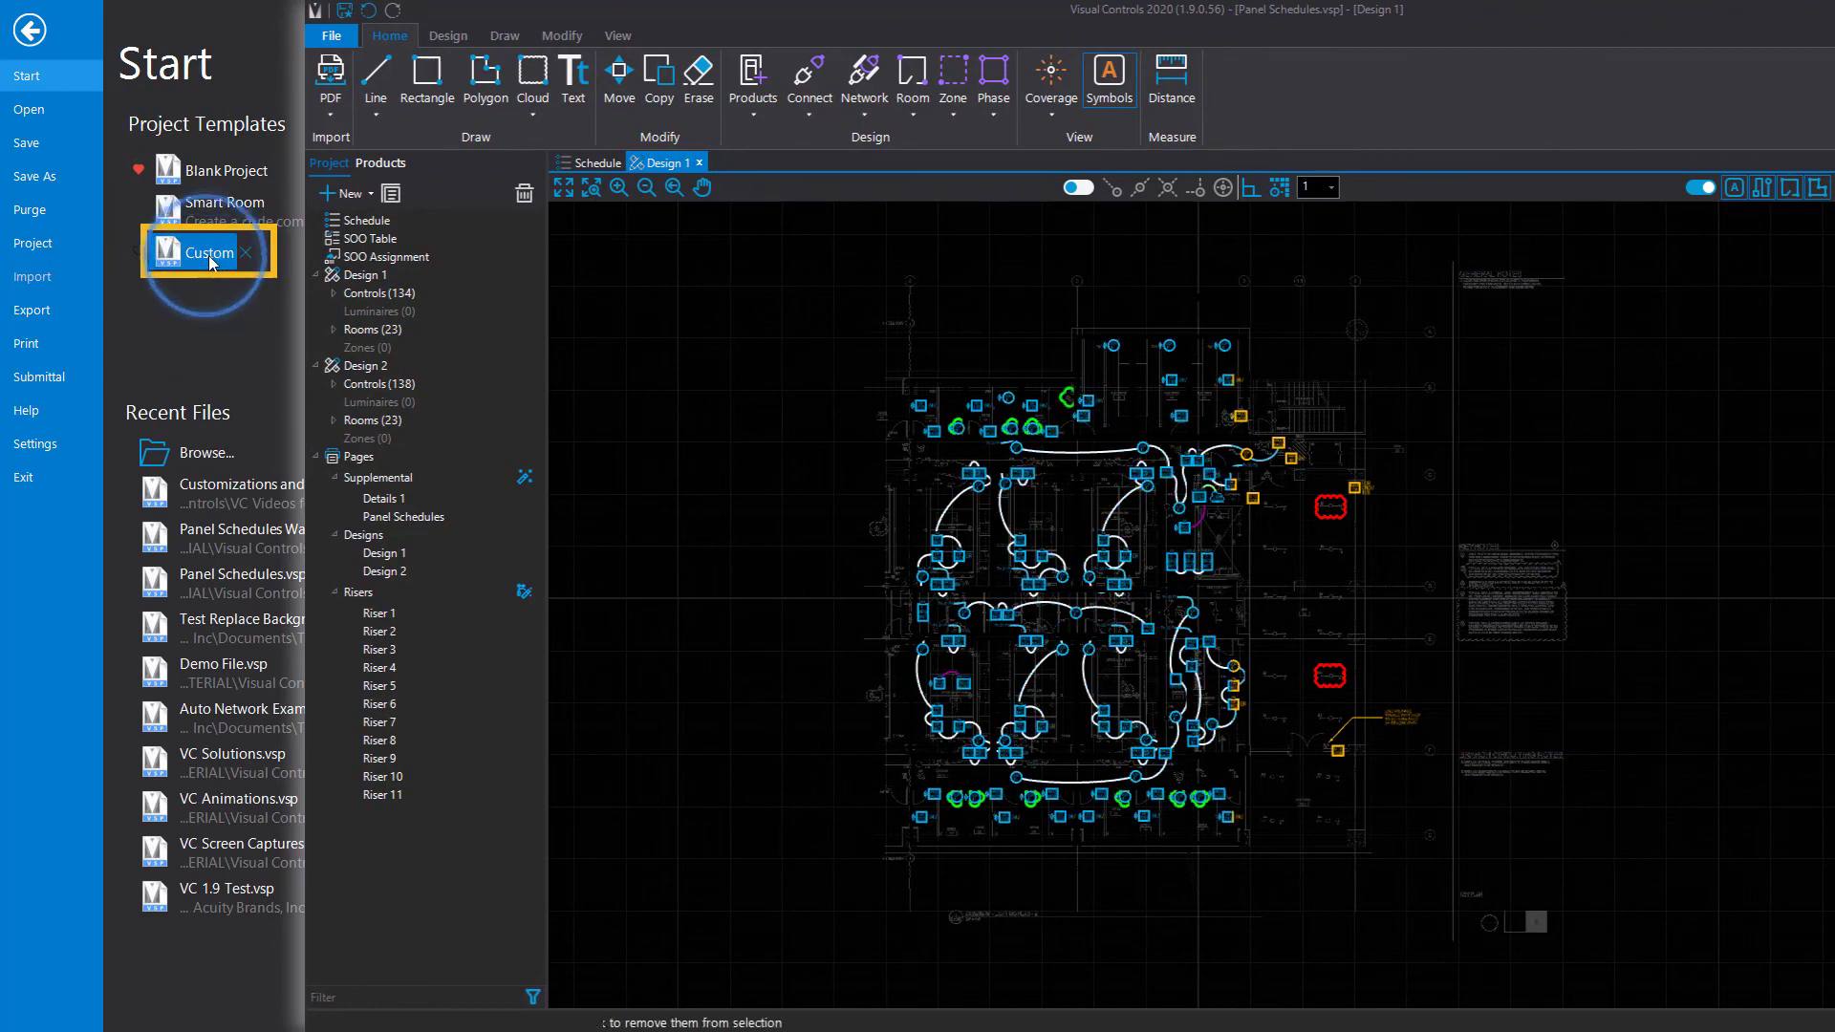